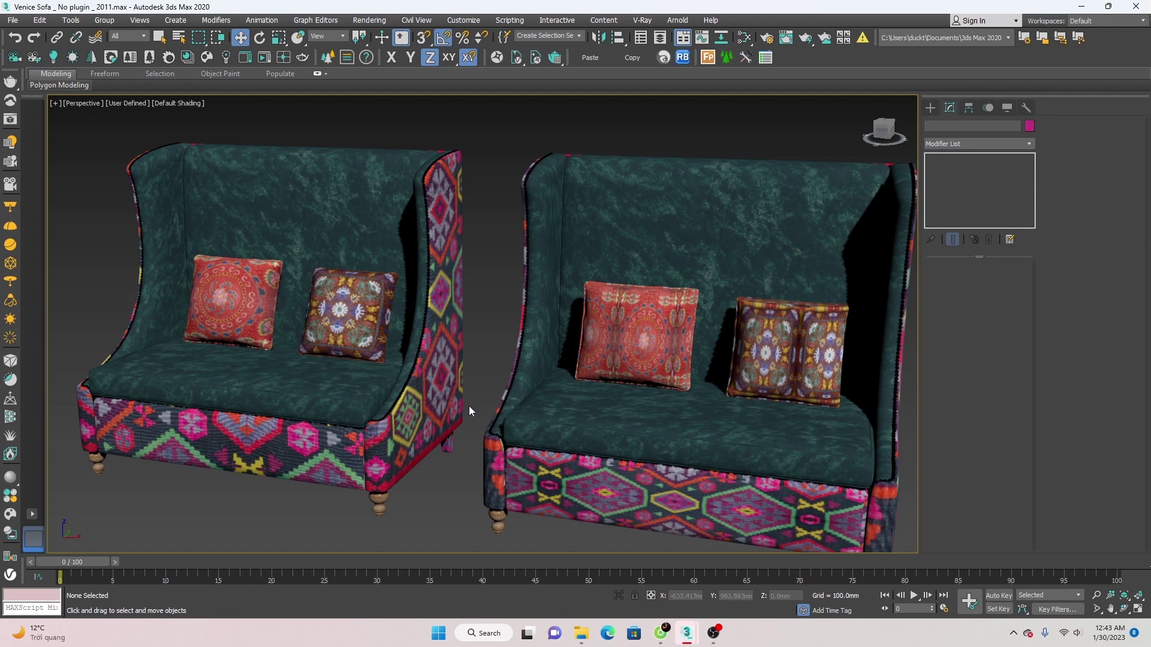
- Select the right sofa's red pillow and orbit around both sofas' pillows to inspect them
click(648, 369)
mouse_move(648, 369)
alt+middle_down()
mouse_move(629, 380)
mouse_move(650, 398)
alt+middle_up()
scroll(553, 397, up, 3)
scroll(553, 397, down, 2)
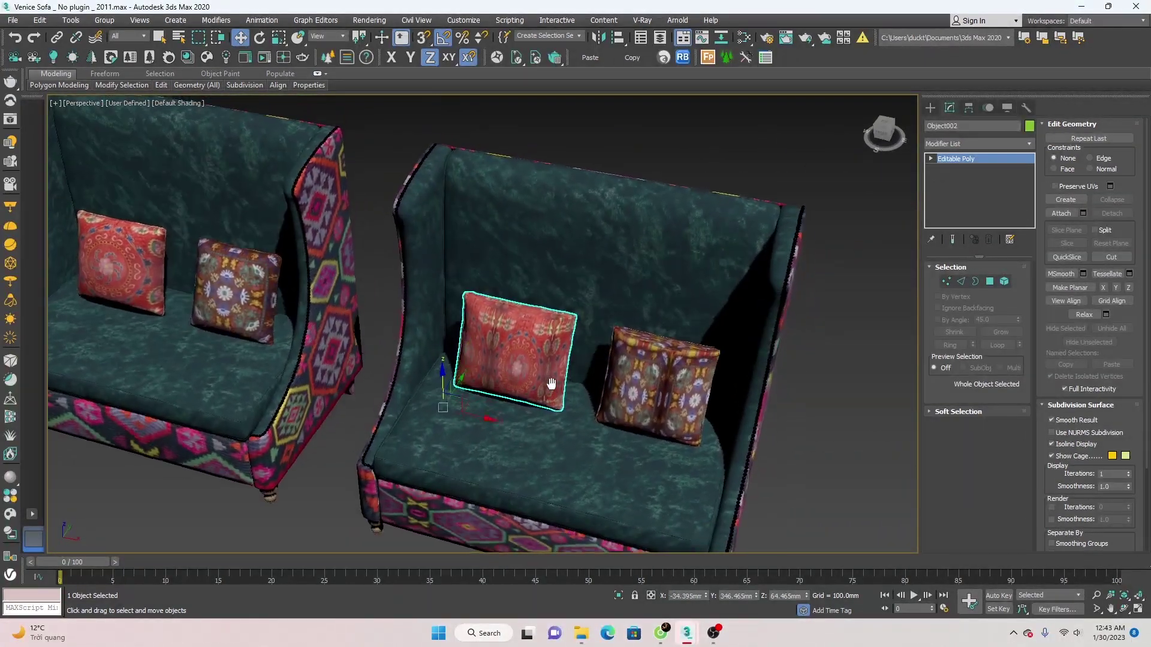
scroll(261, 293, up, 6)
scroll(276, 305, down, 6)
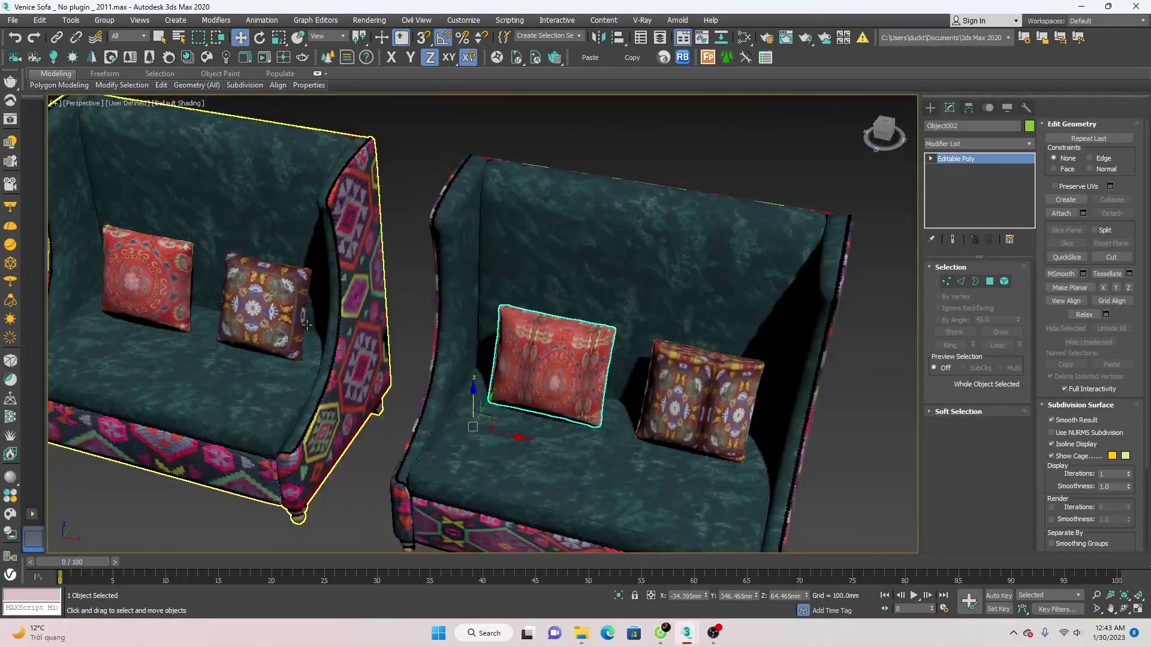
alt+middle_drag(276, 304, 284, 325)
scroll(703, 389, up, 5)
middle_drag(703, 389, 571, 343)
scroll(581, 341, up, 3)
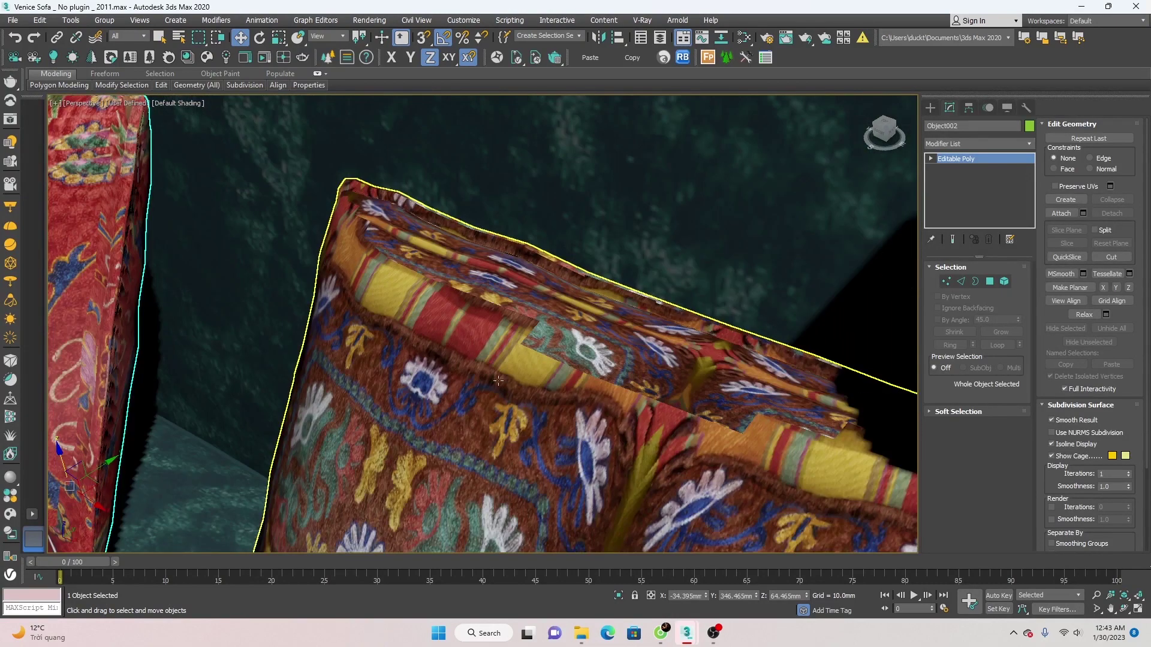
scroll(547, 344, down, 2)
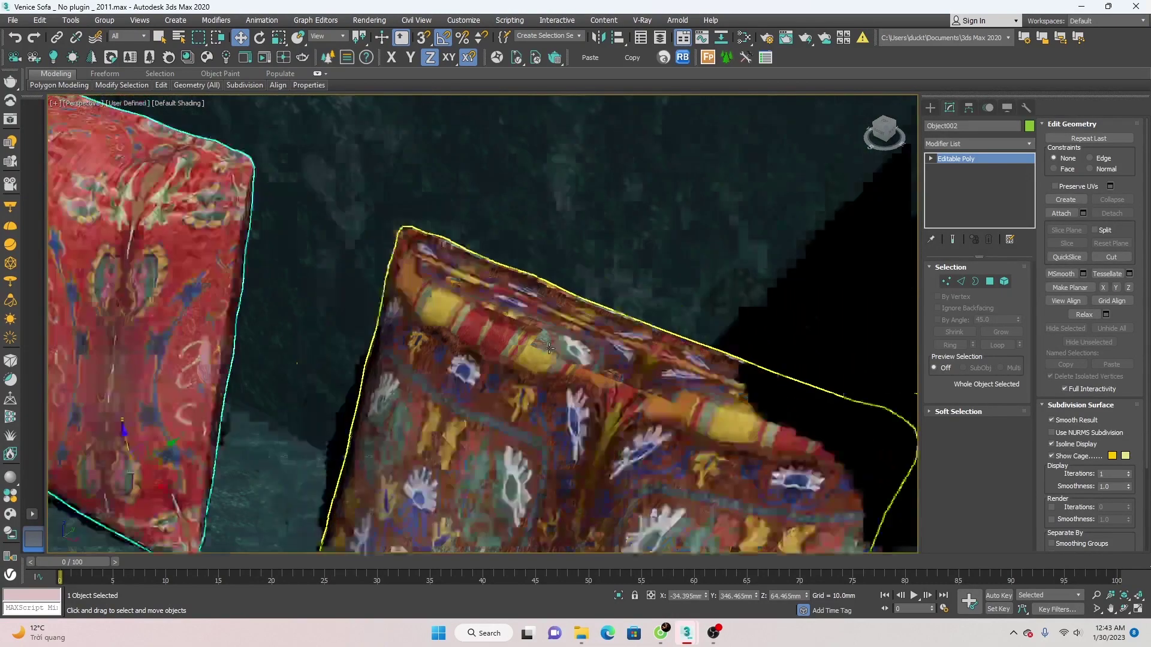
scroll(547, 344, down, 4)
scroll(574, 279, up, 3)
middle_drag(574, 278, 574, 274)
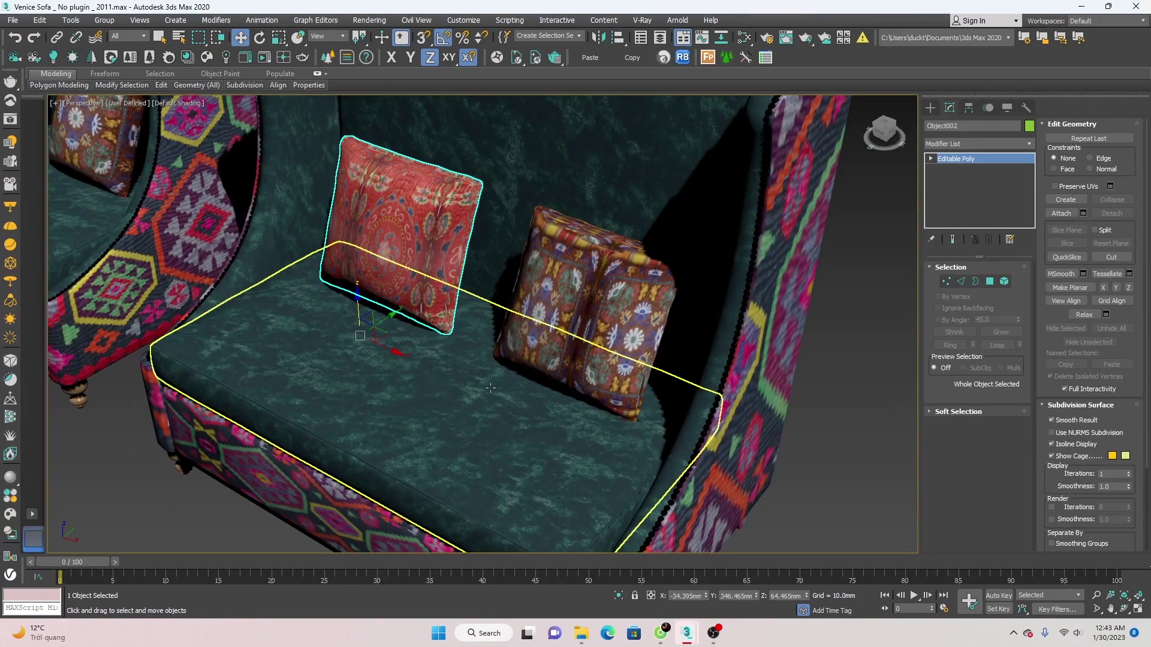
- Isolate the sofa's seat cushion for a close look, then restore the full scene
click(305, 459)
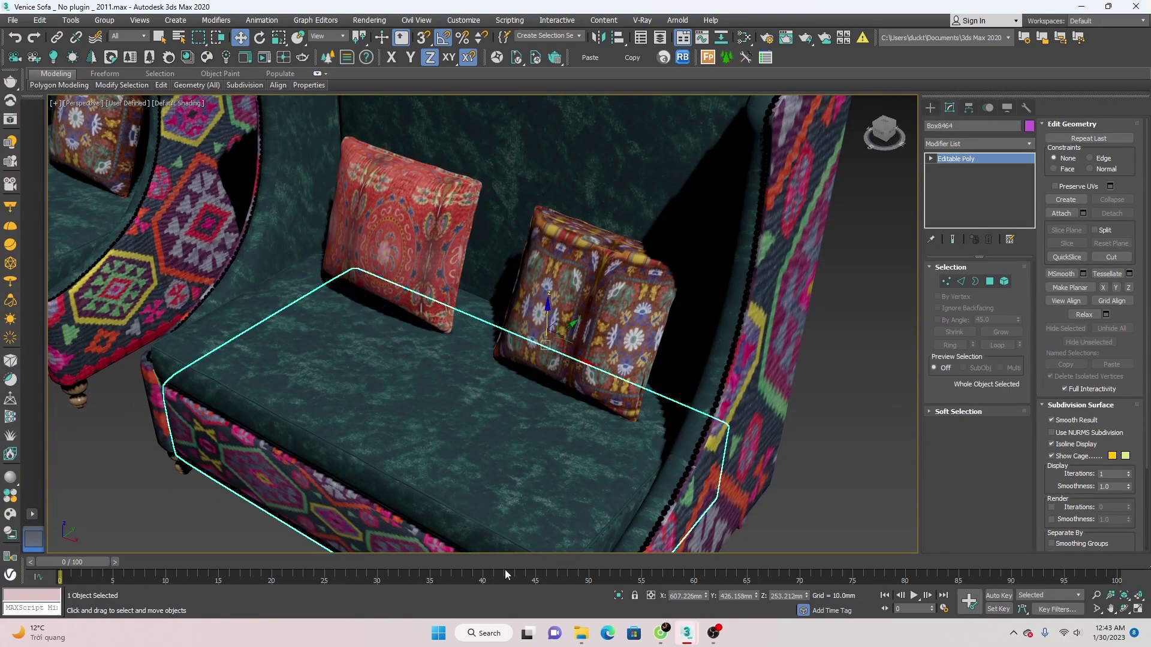
click(616, 593)
scroll(371, 366, up, 2)
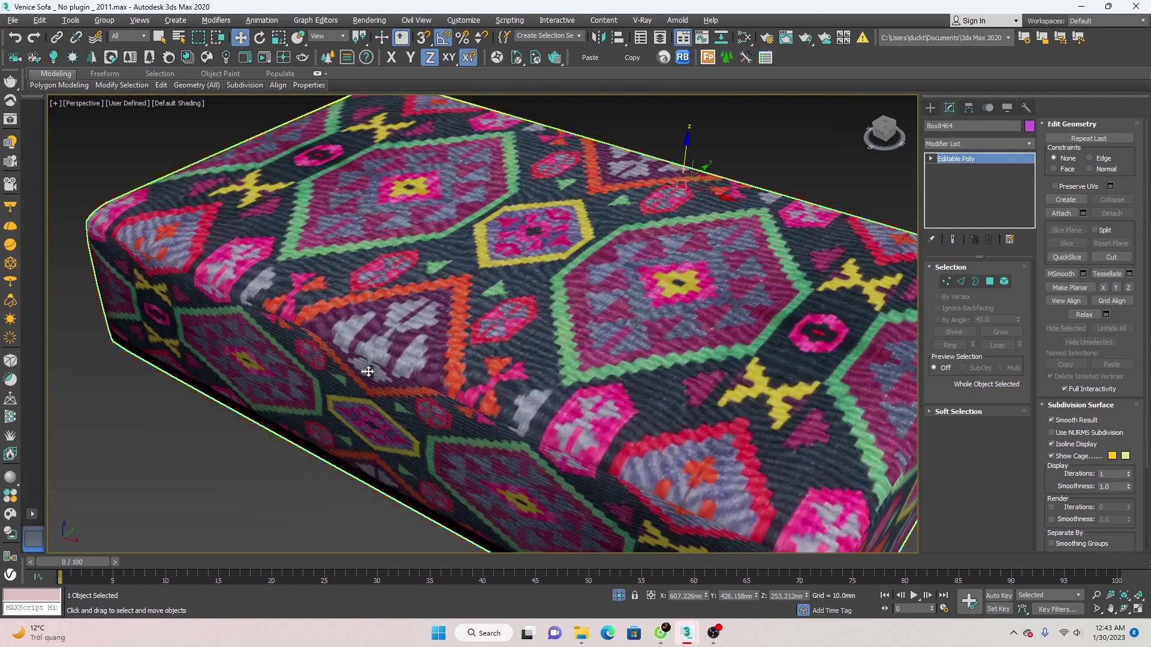
scroll(371, 366, up, 2)
scroll(378, 364, up, 2)
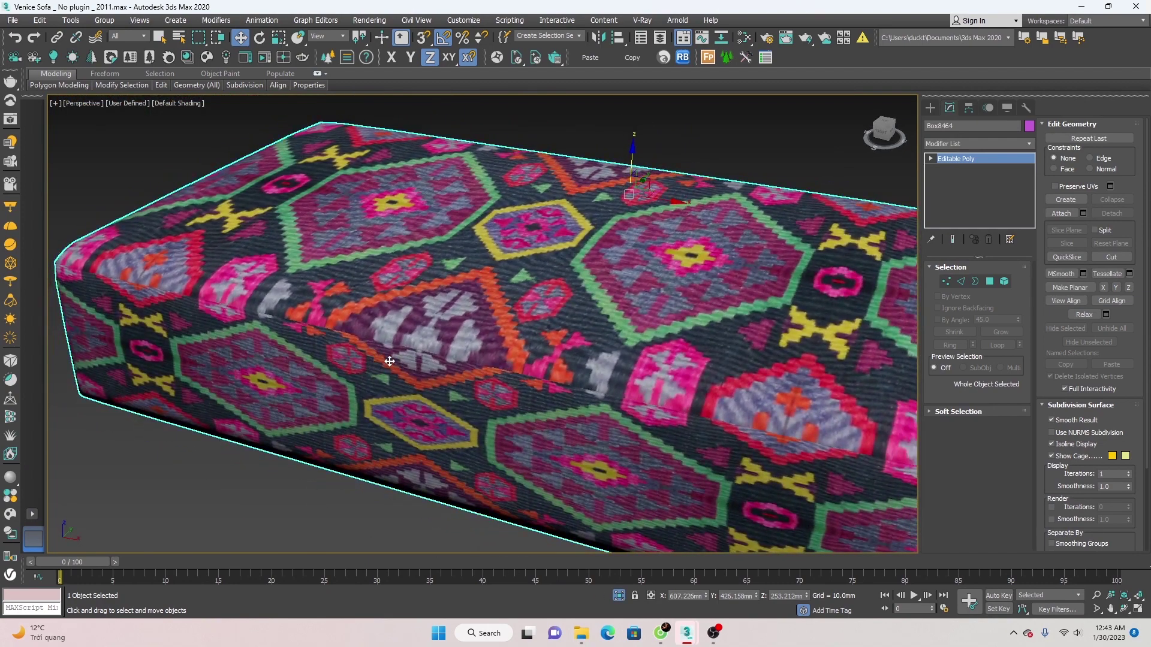
click(619, 595)
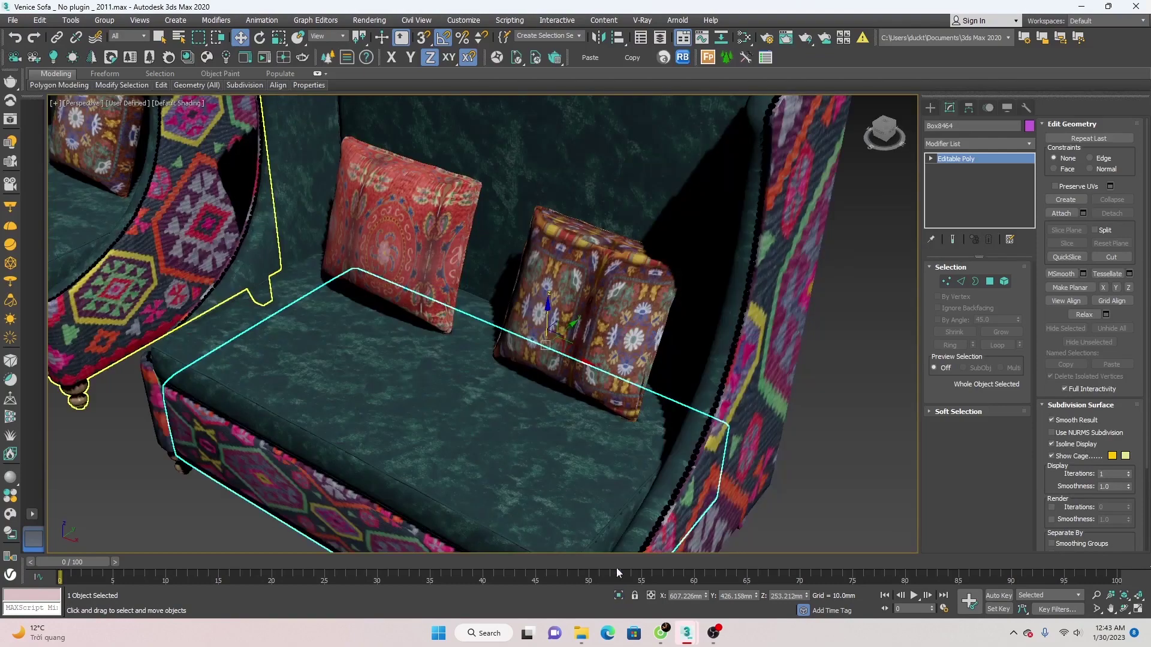
scroll(442, 368, down, 2)
scroll(441, 368, down, 2)
scroll(442, 368, down, 2)
- Orbit to a frontal view that frames both sofas fully
mouse_move(442, 368)
alt+middle_down()
mouse_move(515, 372)
mouse_move(600, 420)
alt+middle_up()
scroll(600, 419, up, 2)
mouse_move(427, 438)
middle_down()
mouse_move(607, 437)
mouse_move(598, 429)
middle_up()
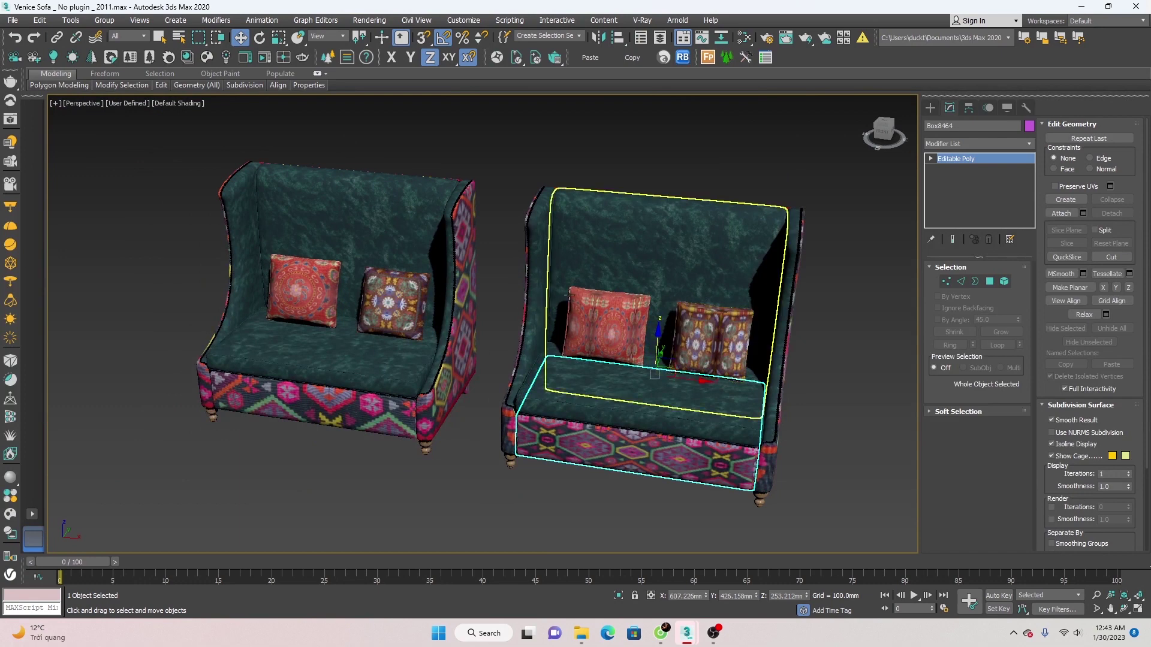
scroll(299, 295, up, 3)
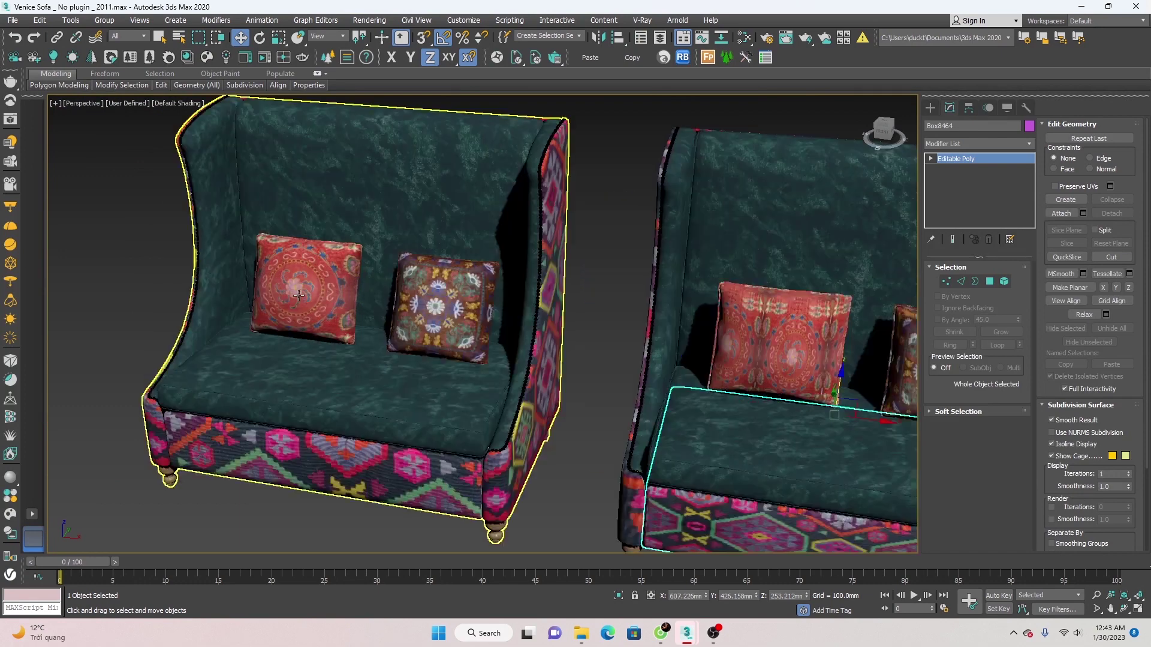
scroll(298, 295, down, 5)
scroll(499, 347, up, 2)
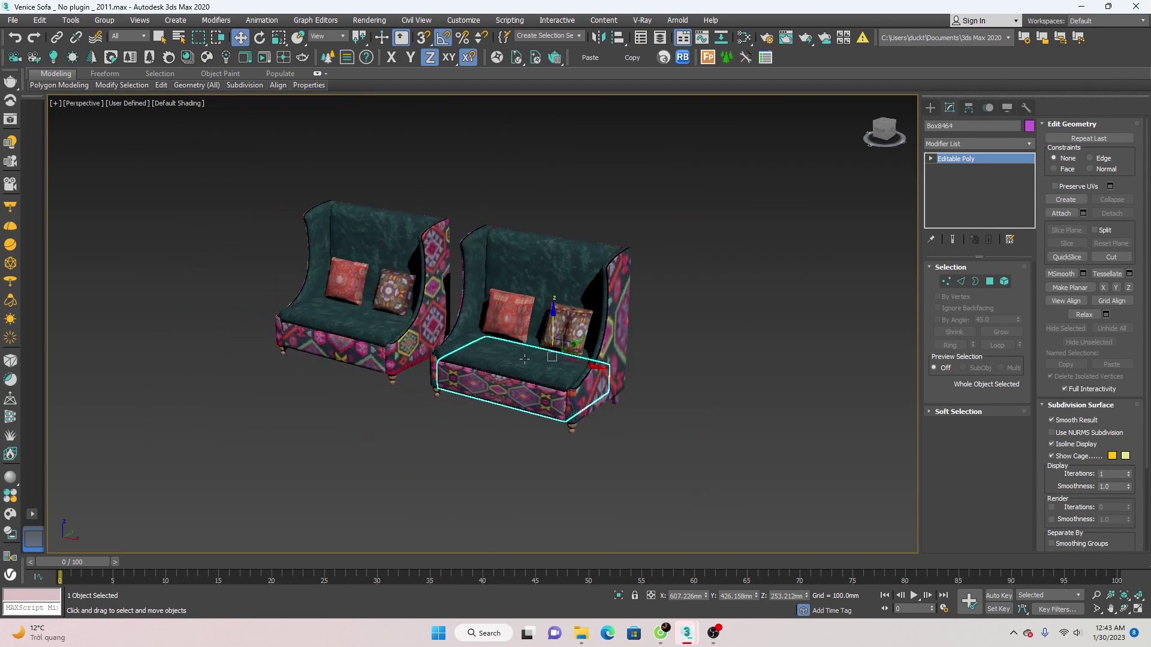
scroll(498, 348, up, 2)
mouse_move(499, 348)
middle_down()
mouse_move(492, 376)
mouse_move(558, 364)
middle_up()
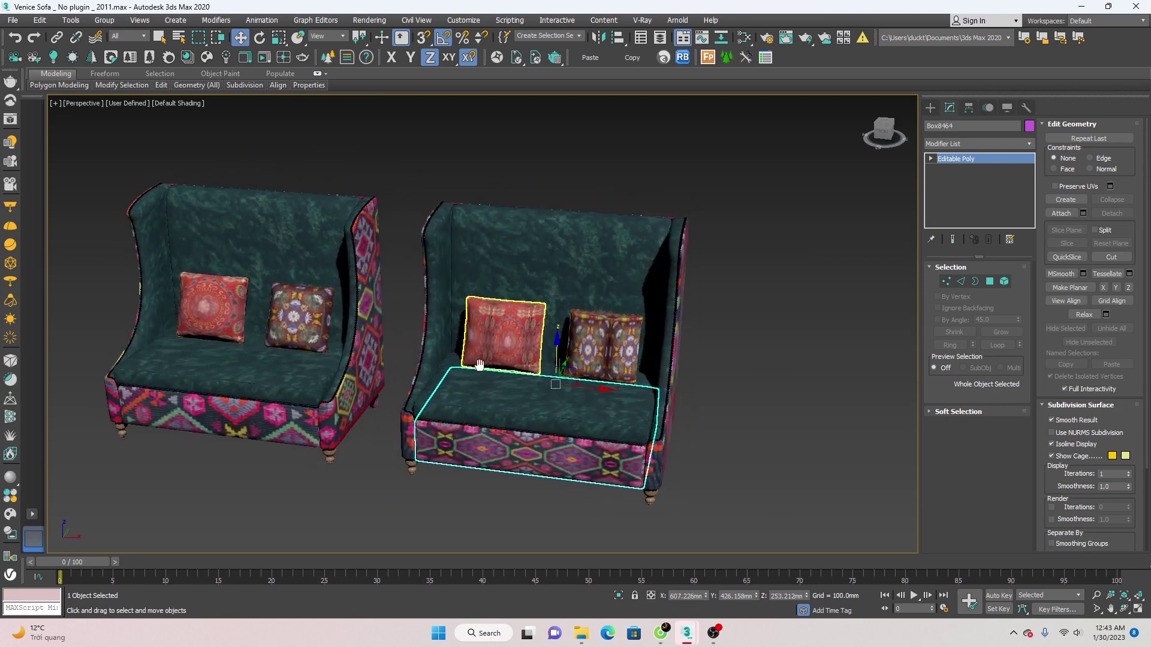
scroll(559, 362, up, 1)
- Select the right sofa's red pillow, inspect it up close, then clear the selection
click(557, 360)
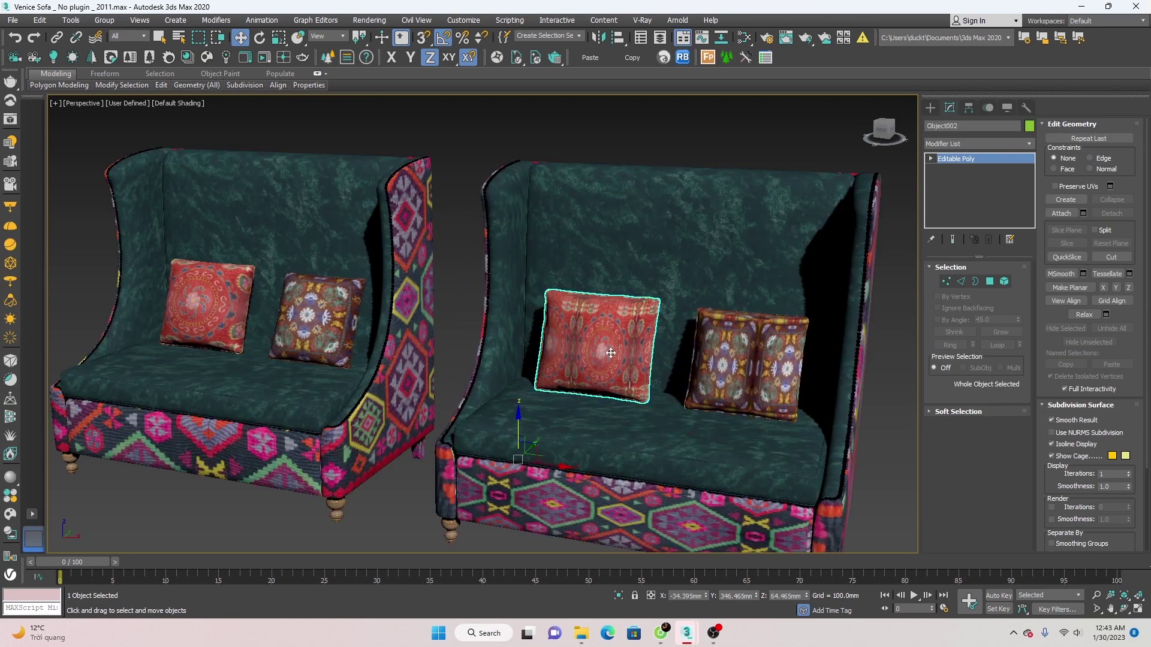
scroll(557, 355, up, 2)
scroll(555, 349, up, 2)
scroll(555, 348, down, 2)
scroll(555, 349, down, 2)
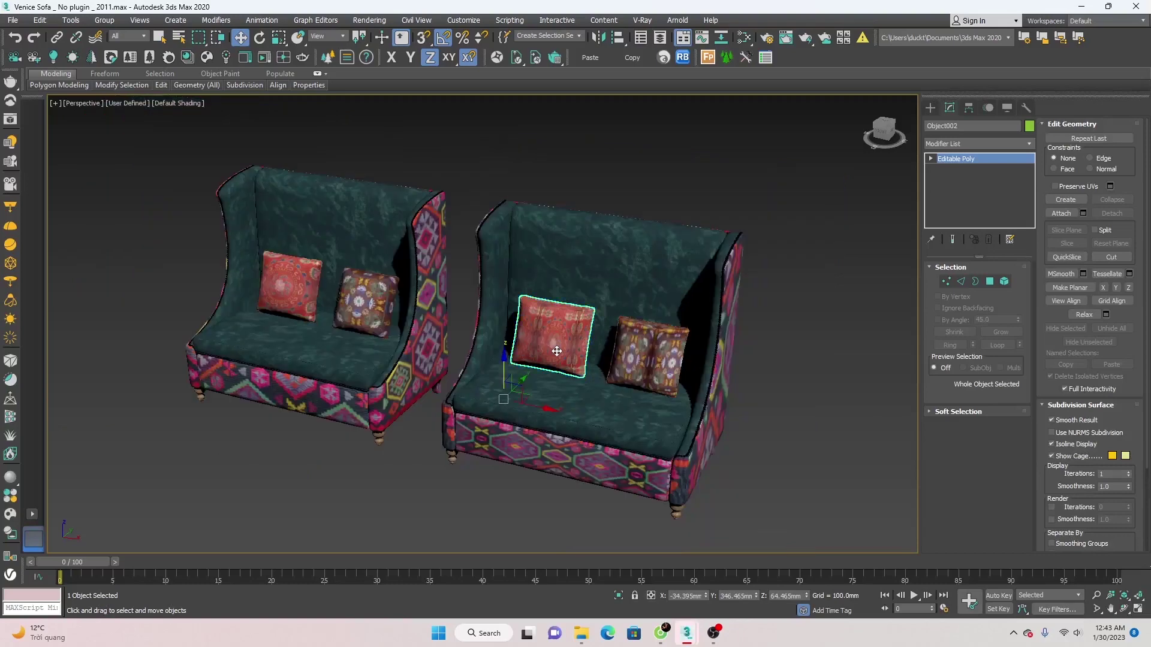
scroll(552, 351, up, 2)
middle_drag(458, 362, 468, 371)
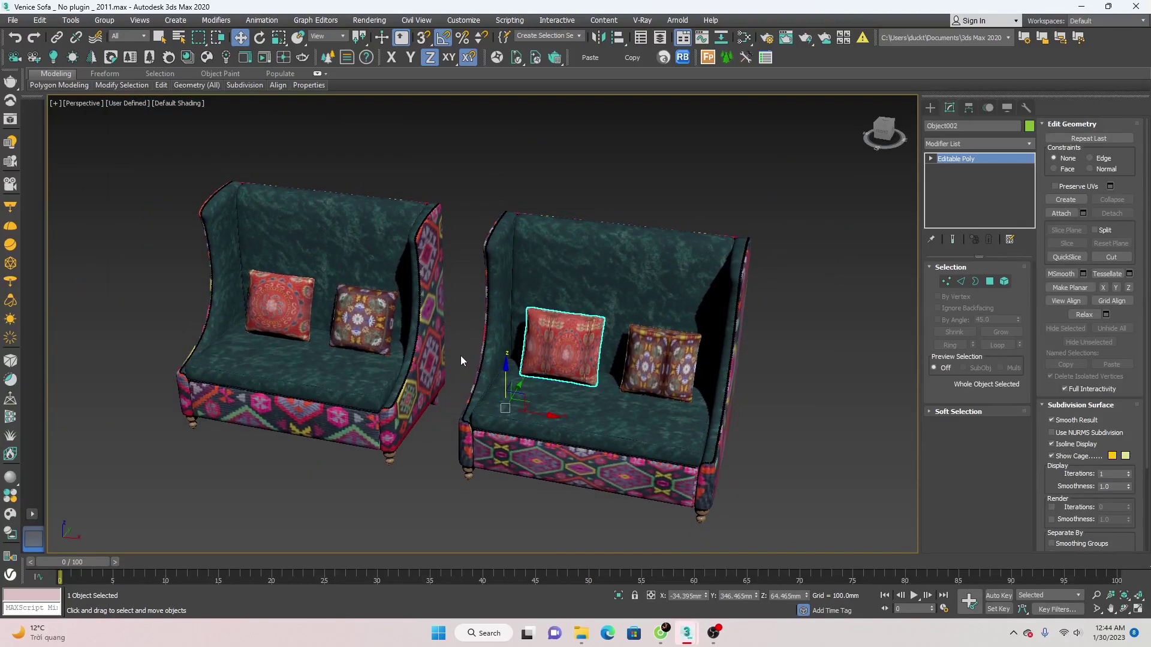
click(460, 357)
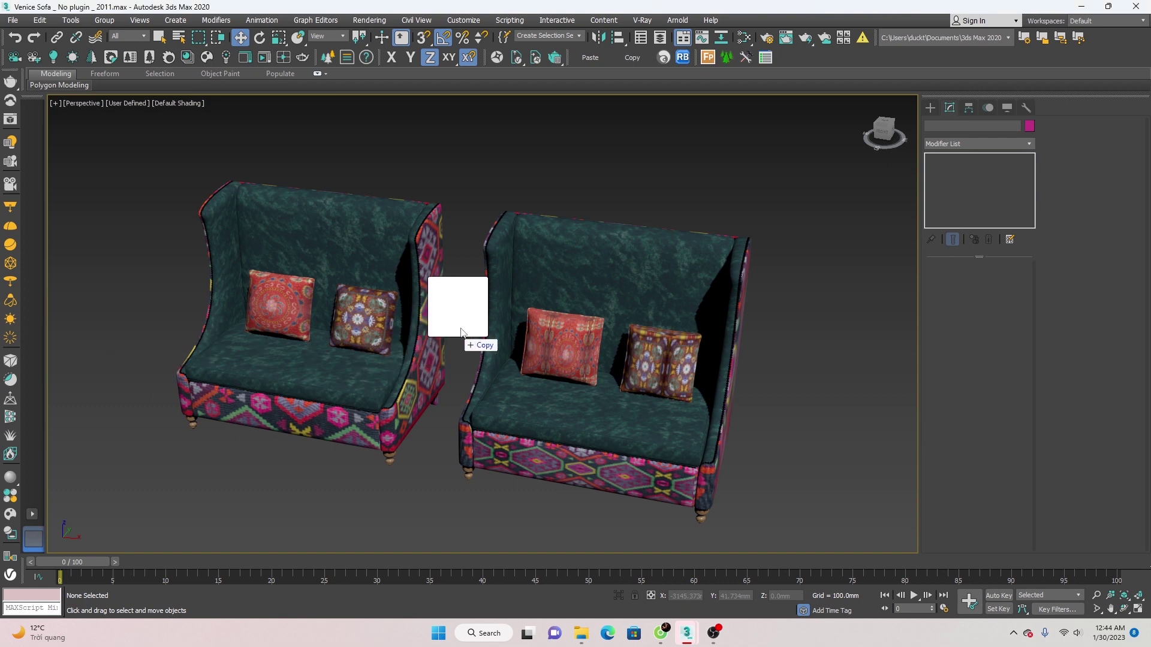
- Install UV Tools 3.1.6 from its installer, dock its panel aside, and select the red pillow
drag(198, 383, 488, 146)
click(537, 286)
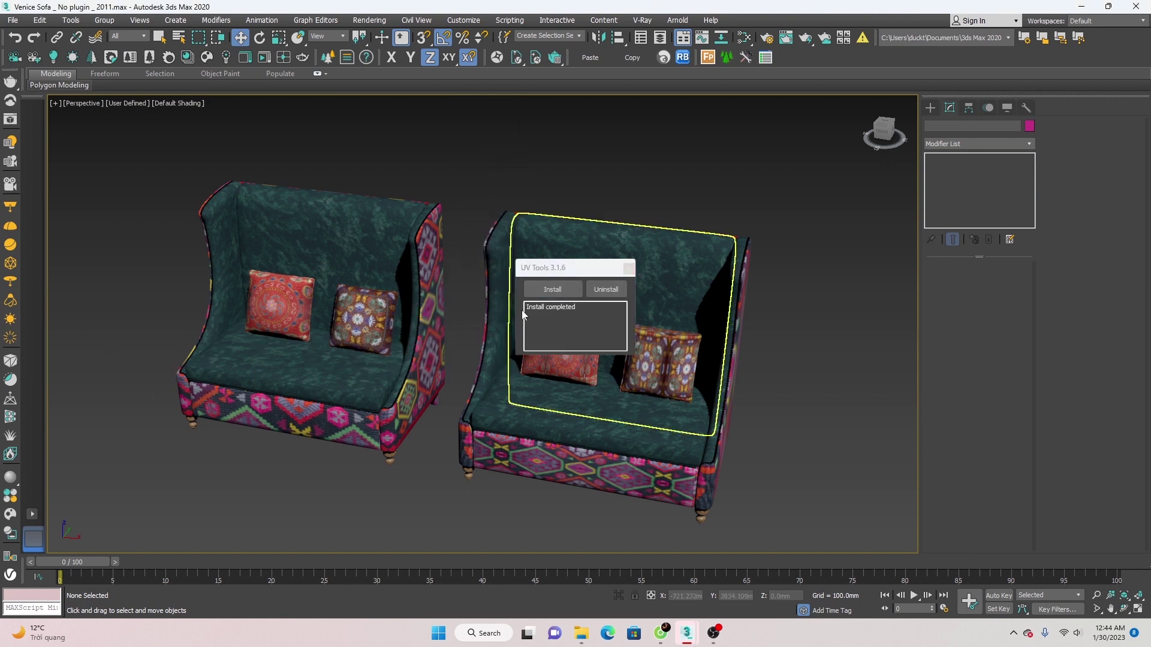
click(628, 268)
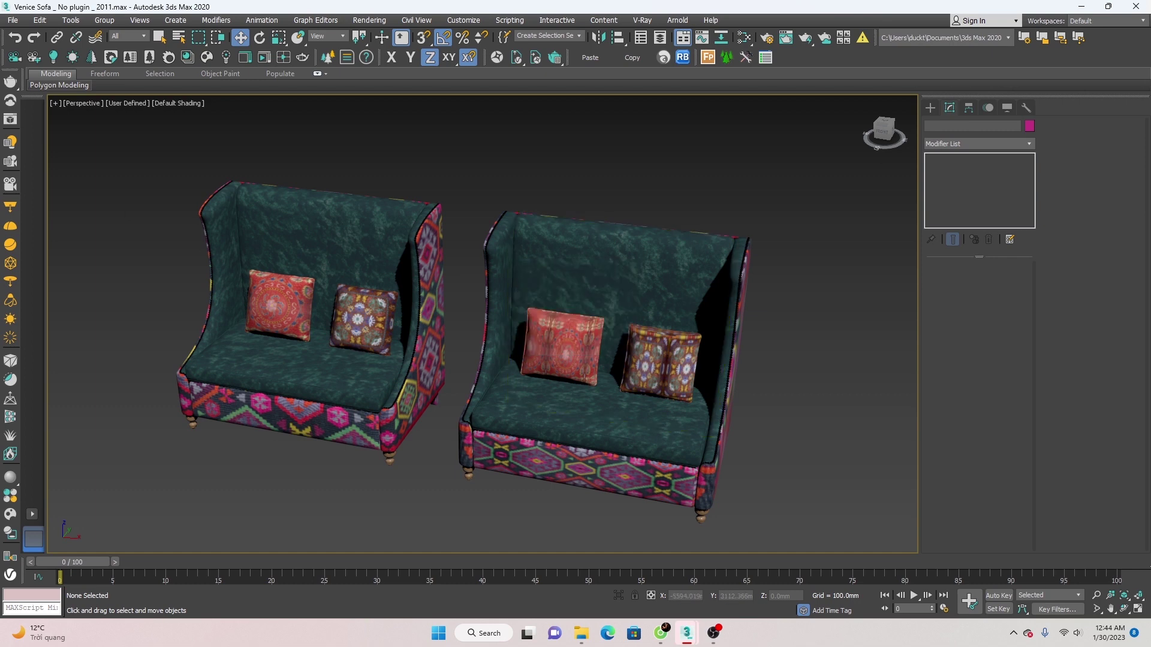
drag(33, 166, 94, 151)
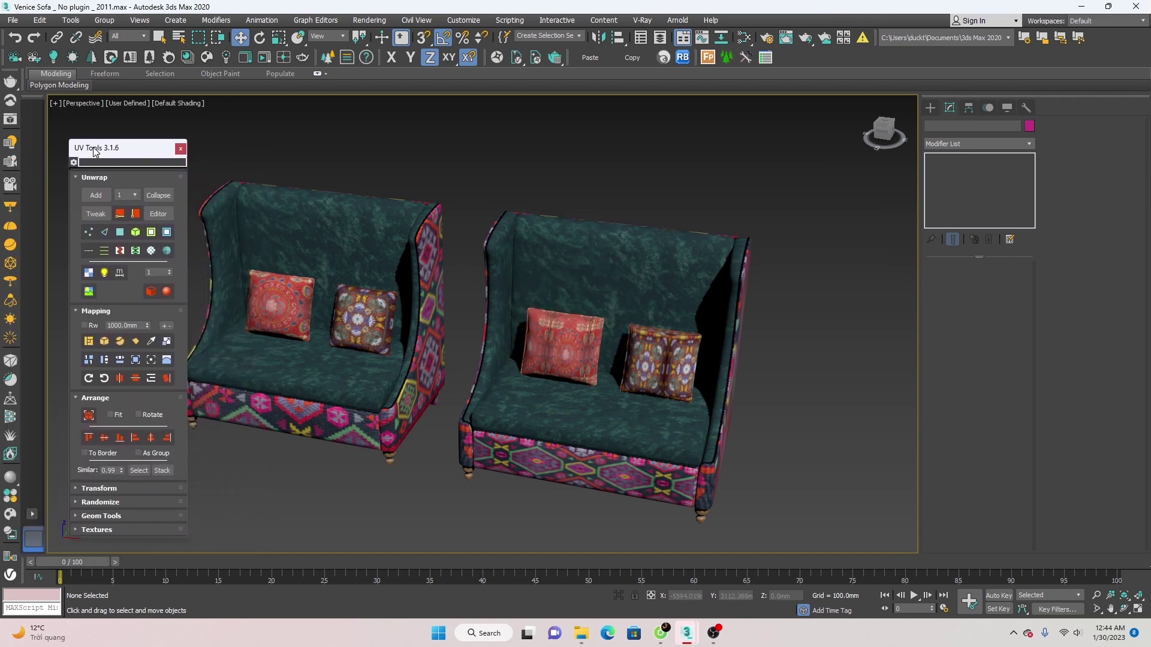
mouse_move(561, 359)
alt+middle_down()
mouse_move(563, 372)
mouse_move(648, 394)
alt+middle_up()
scroll(562, 372, up, 2)
click(563, 371)
- Open the left sofa's group and select its body plus the red and patterned pillows
ctrl+click(648, 394)
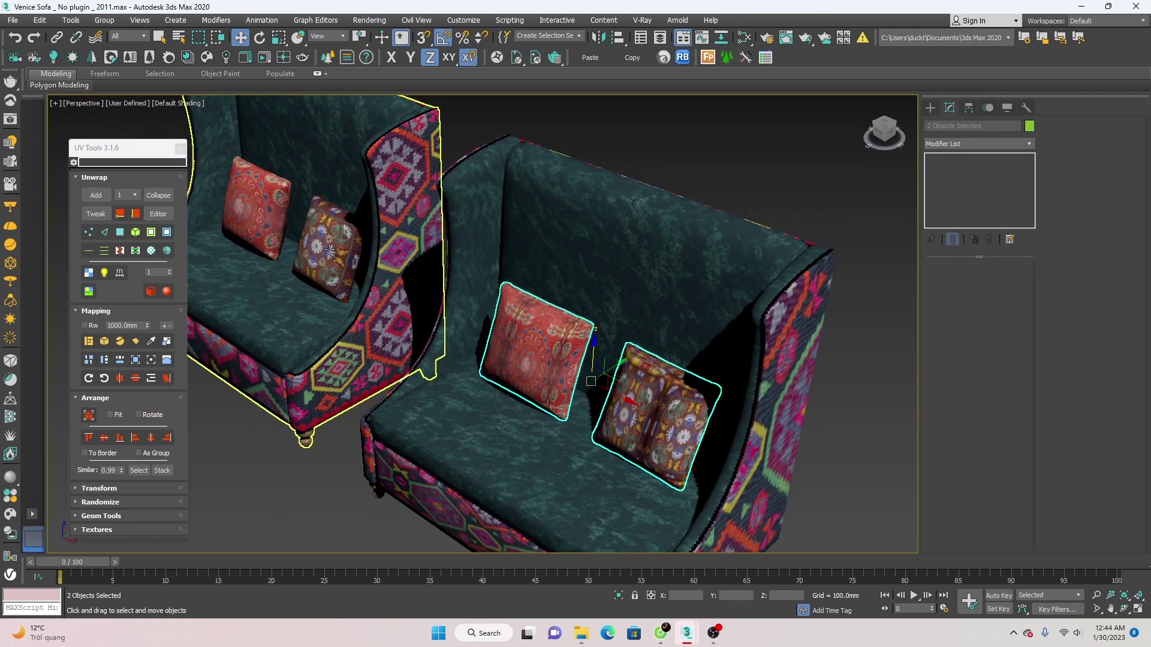
click(312, 193)
click(105, 20)
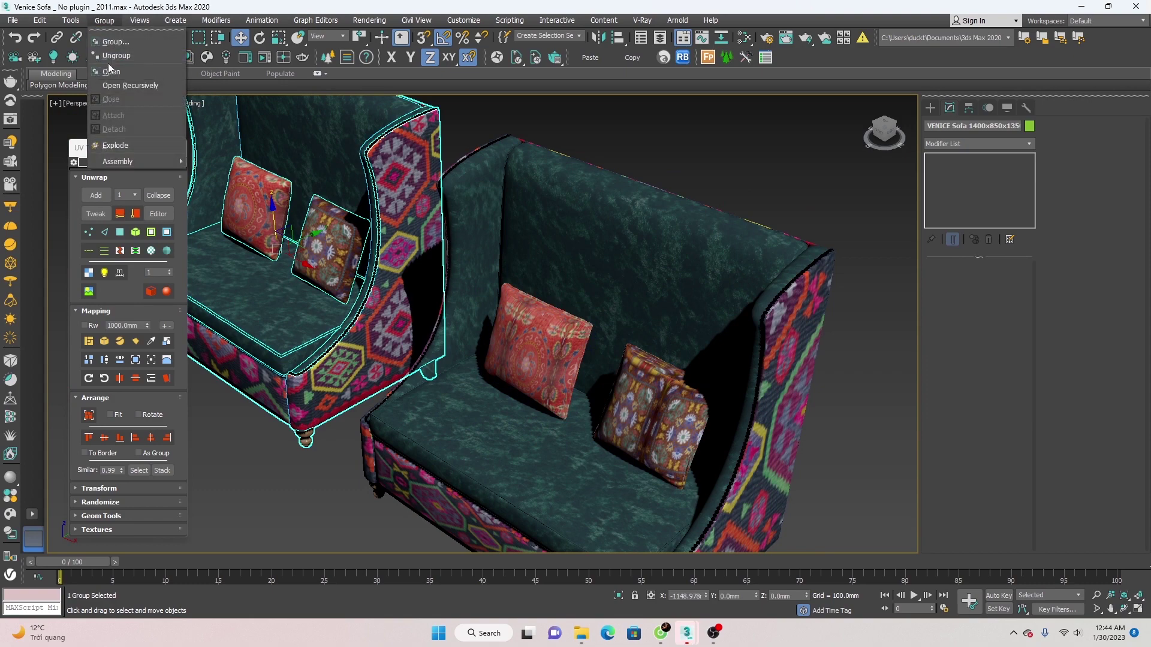
click(111, 63)
click(276, 302)
ctrl+click(543, 362)
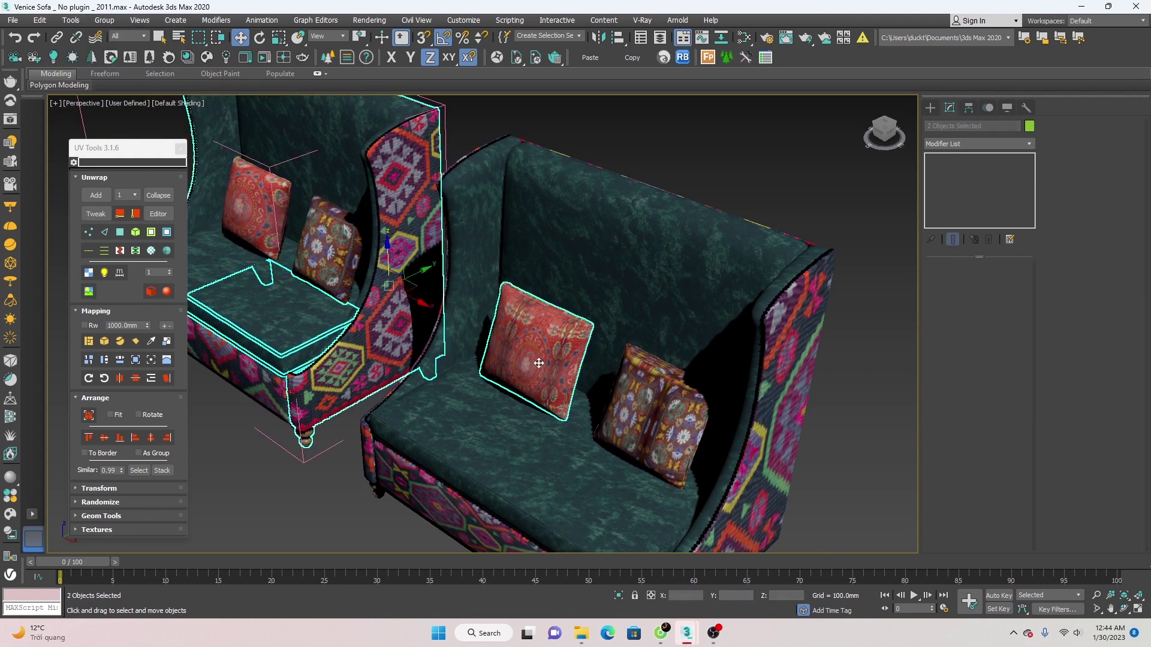
ctrl+click(669, 420)
- Isolate the sofa body and pillows, then select the separate red pillow and move in close
click(618, 595)
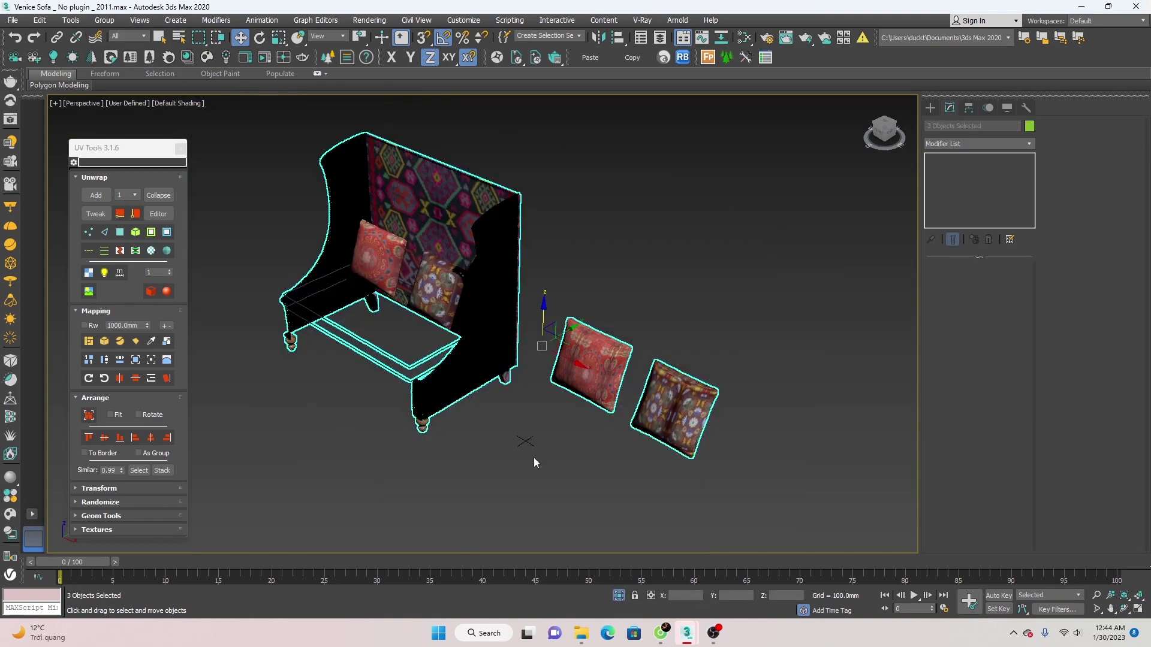
click(572, 443)
scroll(457, 342, up, 5)
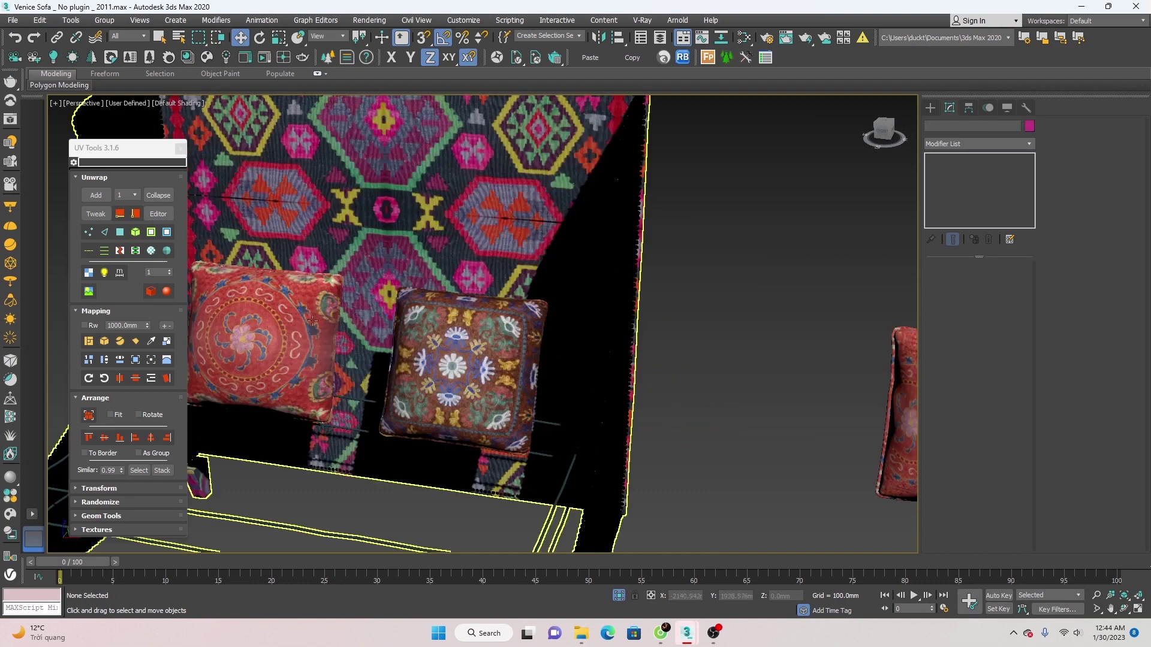
scroll(331, 305, down, 3)
scroll(436, 339, up, 3)
scroll(424, 302, up, 3)
scroll(425, 303, down, 10)
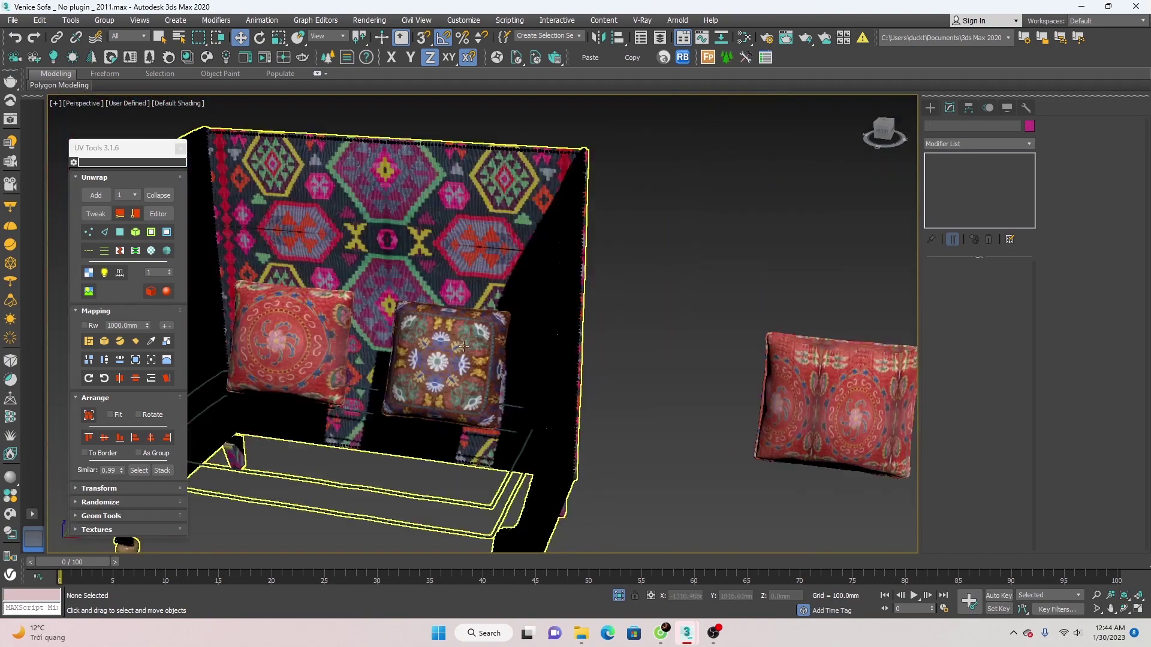
click(790, 375)
mouse_move(790, 375)
middle_down()
mouse_move(560, 334)
mouse_move(569, 345)
middle_up()
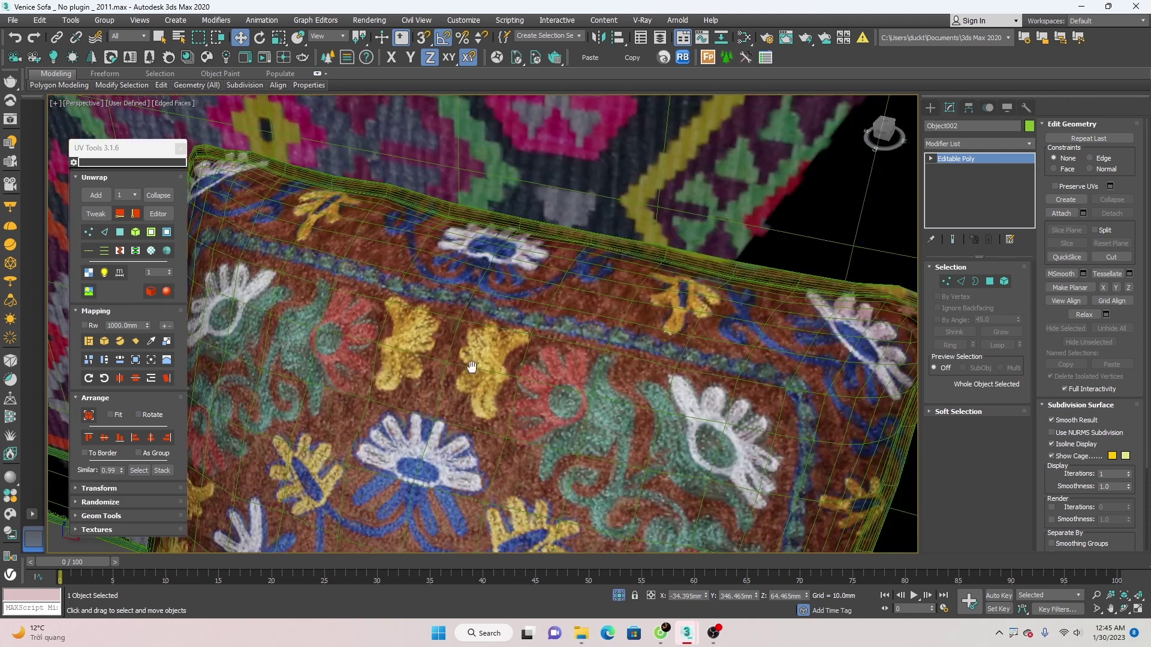
- Frame the red pillow and add an Unwrap UV Tools modifier to it
scroll(501, 359, down, 8)
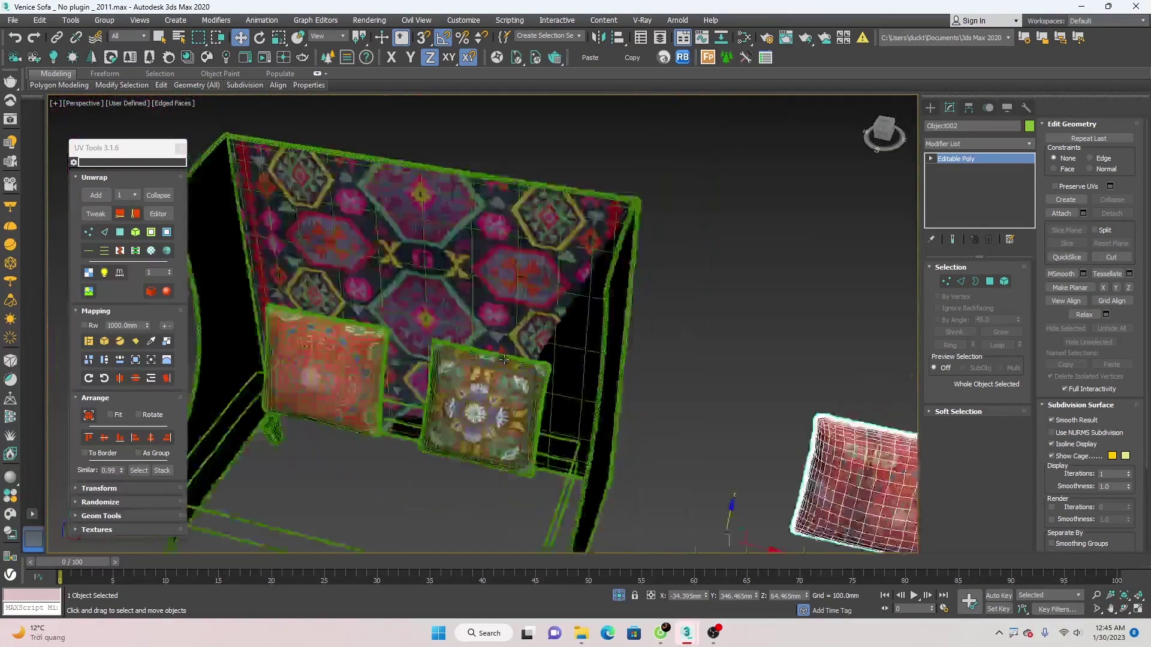
scroll(501, 358, down, 3)
middle_drag(502, 358, 528, 378)
scroll(528, 377, up, 5)
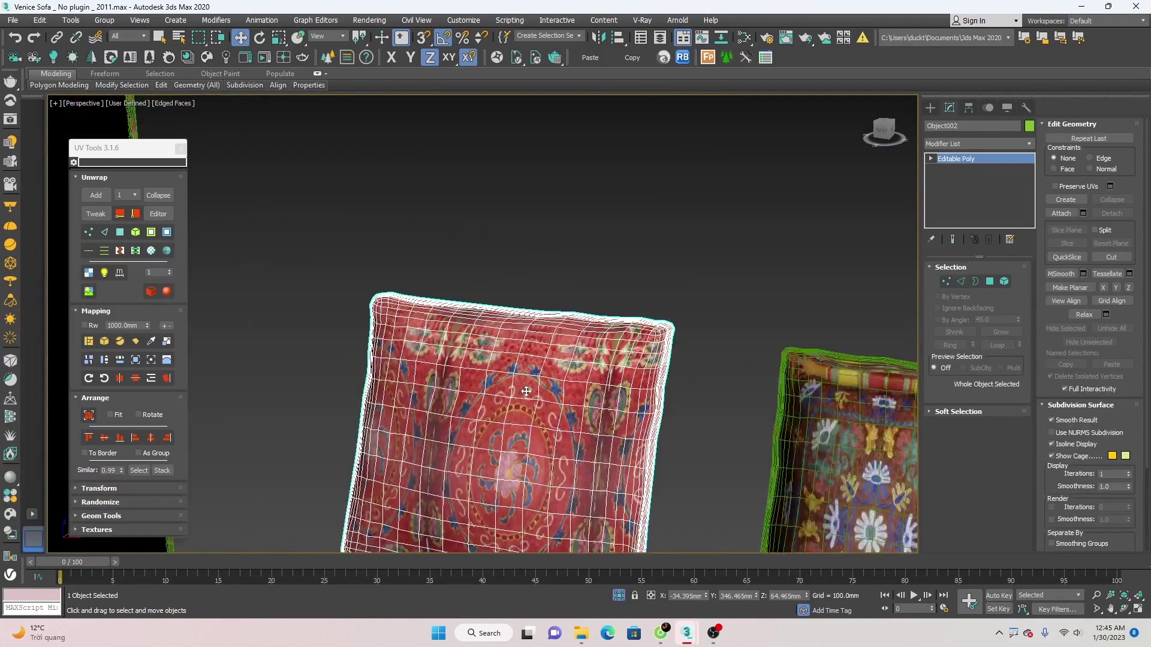
scroll(509, 359, down, 1)
middle_drag(487, 341, 483, 342)
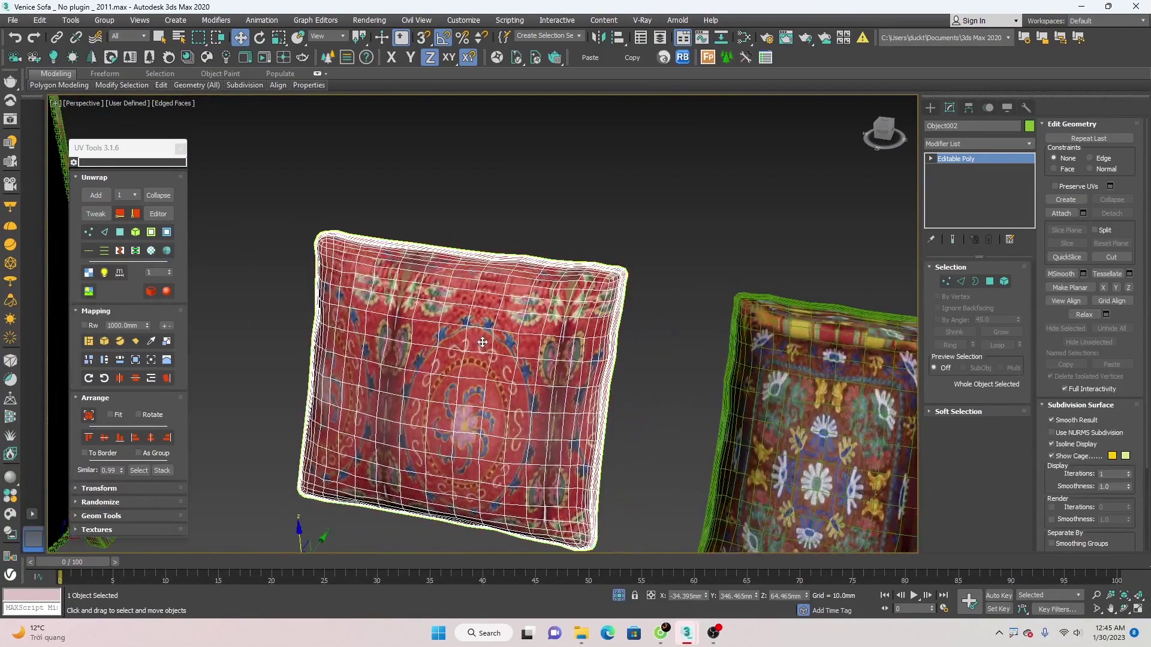
middle_drag(599, 309, 590, 268)
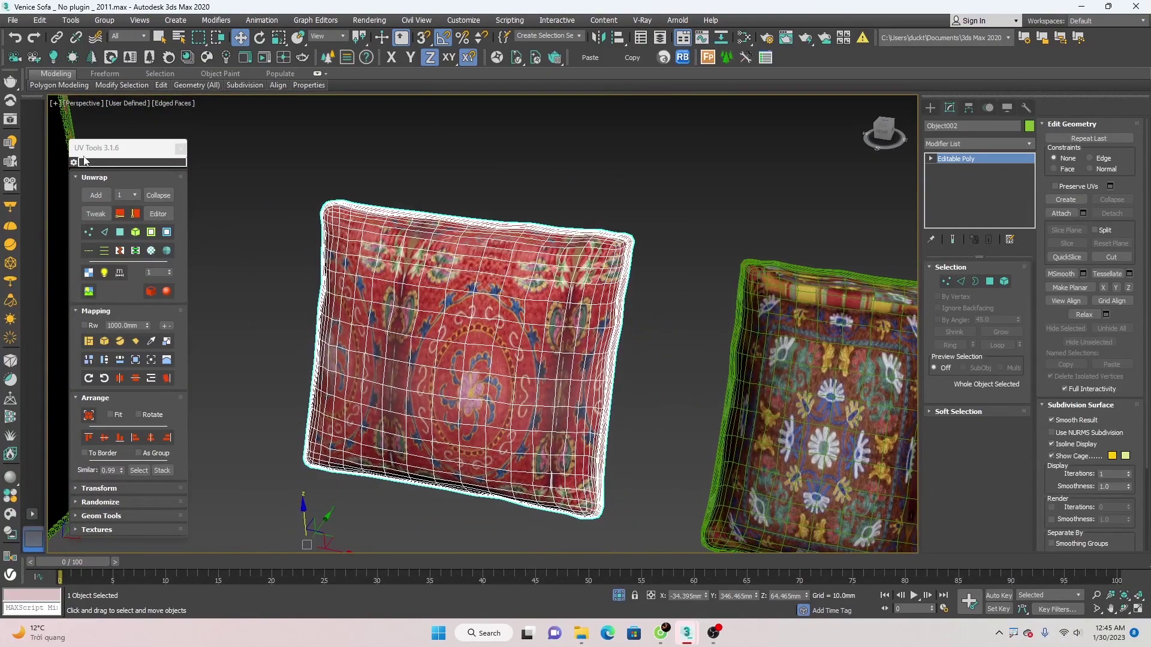
drag(93, 149, 169, 139)
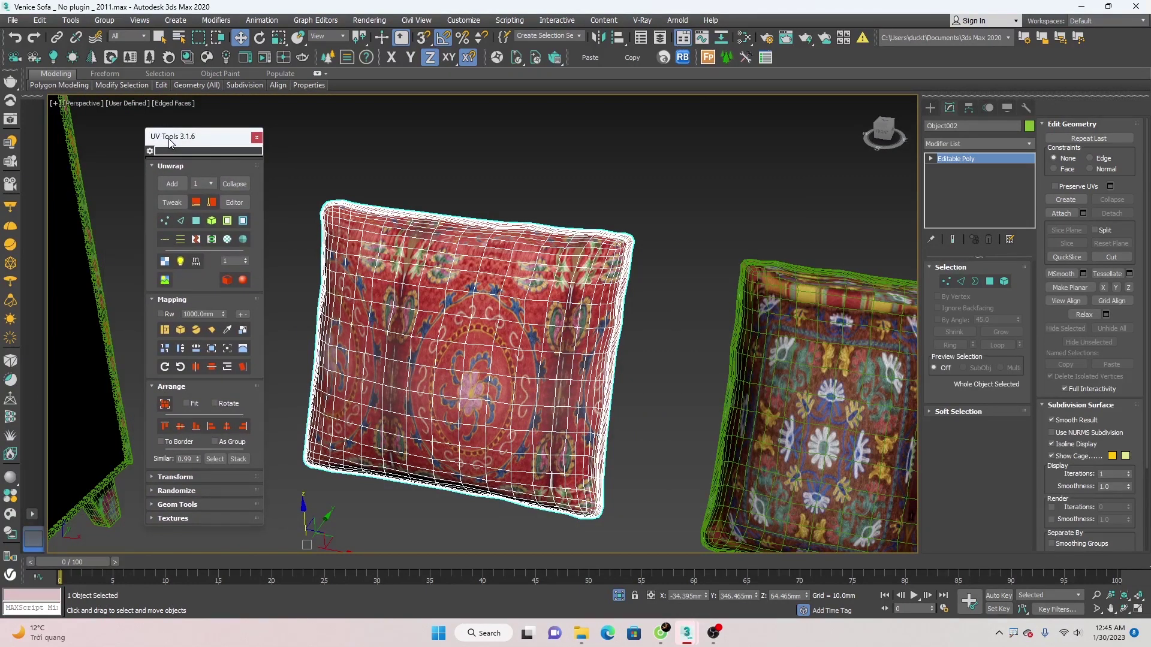
click(171, 183)
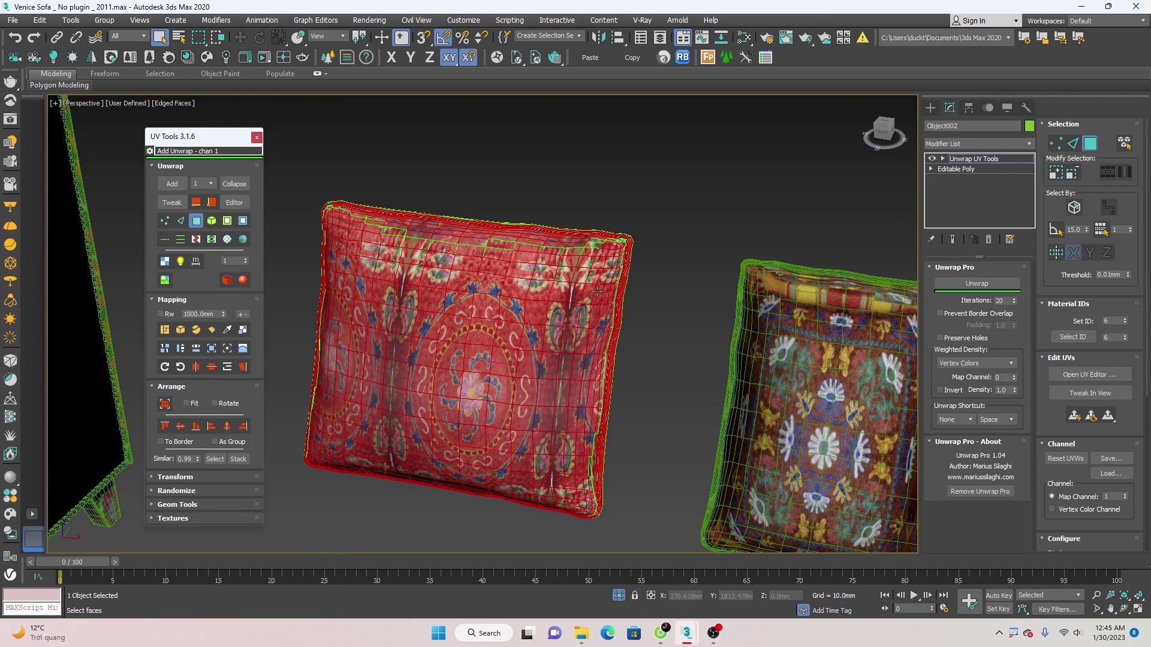
- Orbit around the red pillow and switch to Polygon sub-object level
alt+middle_drag(598, 292, 654, 296)
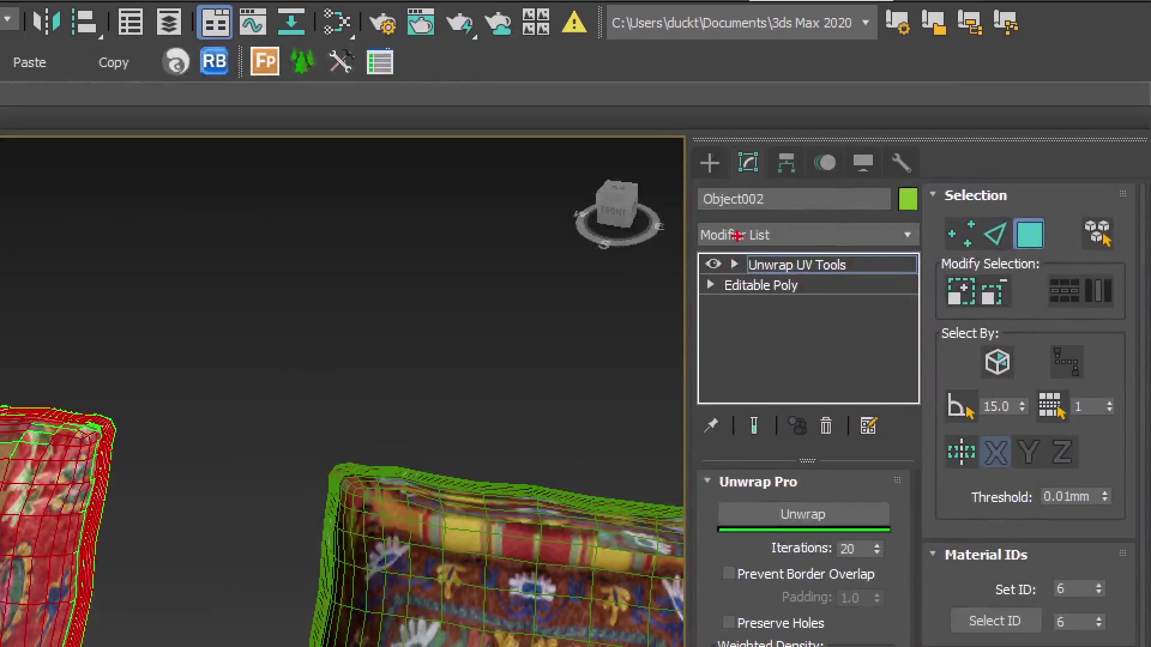
ctrl+drag(717, 227, 863, 277)
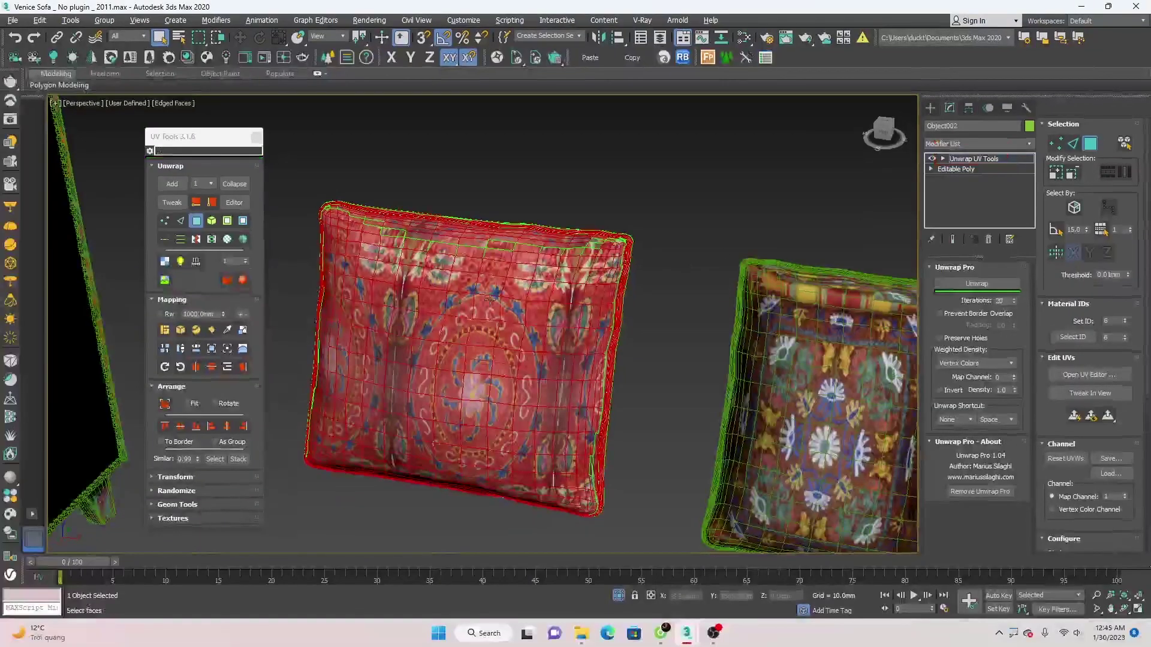
mouse_move(431, 324)
alt+middle_down()
mouse_move(463, 324)
mouse_move(488, 286)
mouse_move(350, 321)
alt+middle_up()
scroll(488, 285, up, 5)
scroll(555, 295, down, 5)
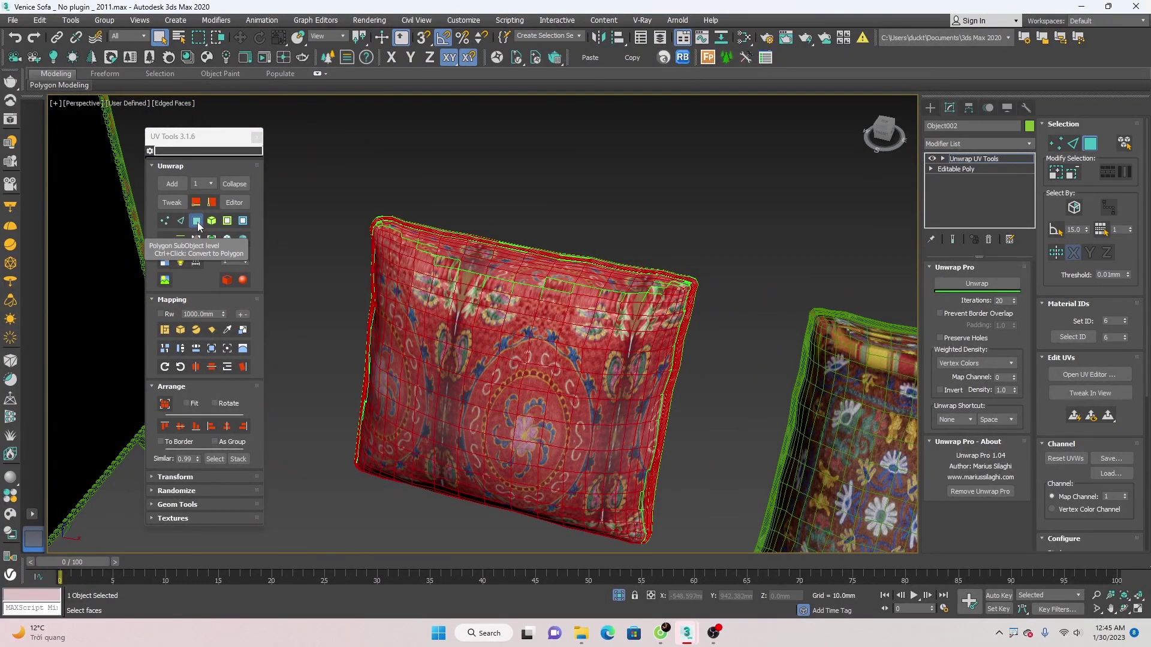
middle_drag(516, 360, 548, 342)
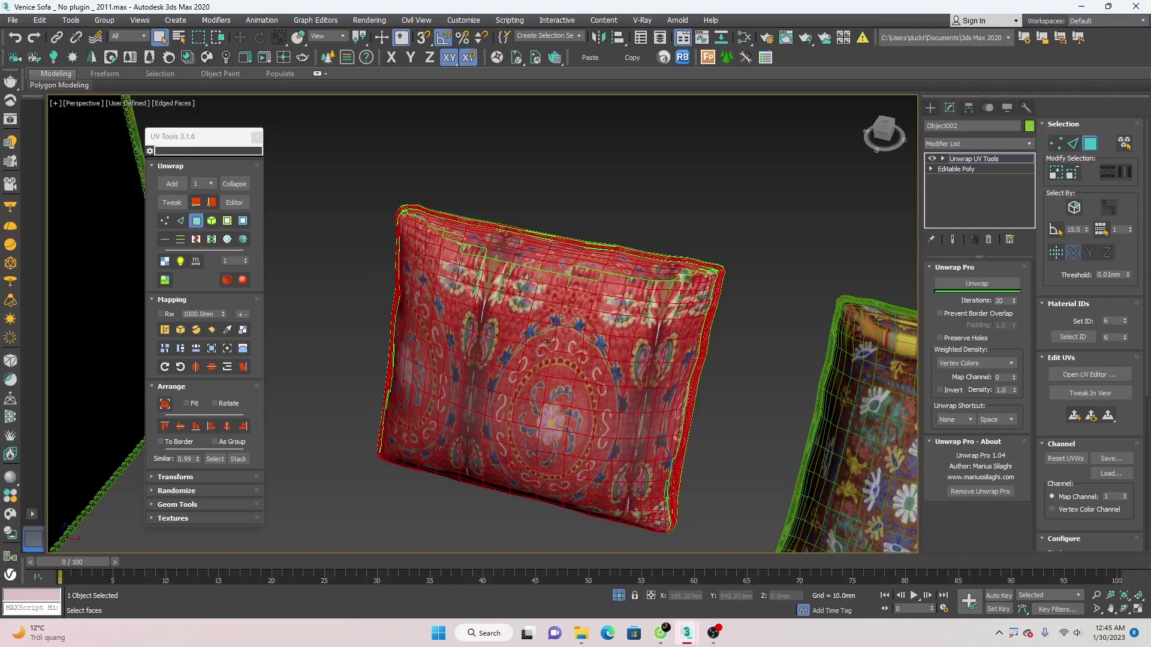
scroll(548, 341, up, 2)
click(196, 221)
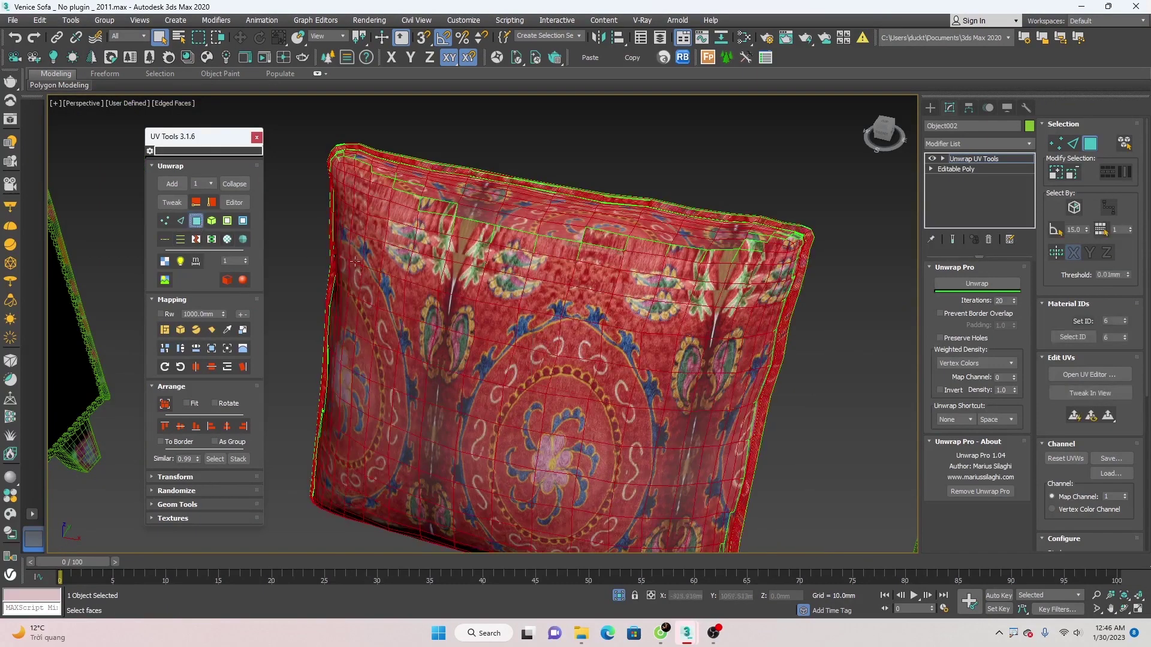
- Select all of the red pillow's faces and apply Planar Mapping
middle_drag(436, 279, 474, 282)
double_click(487, 288)
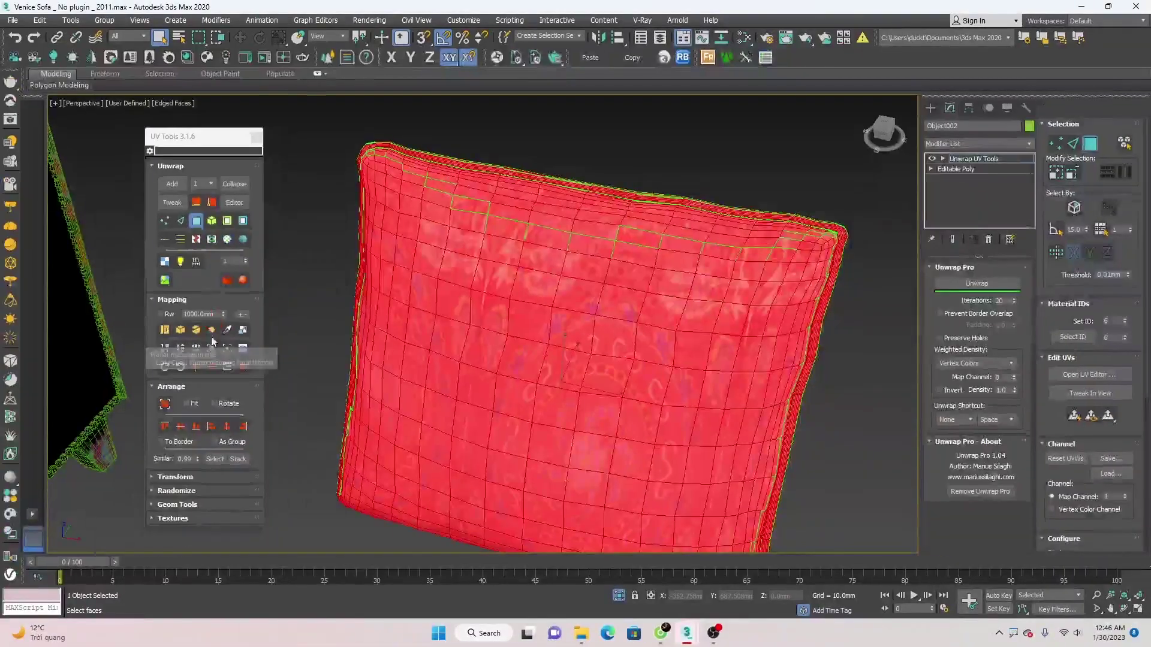
click(212, 329)
alt+middle_drag(259, 332, 500, 316)
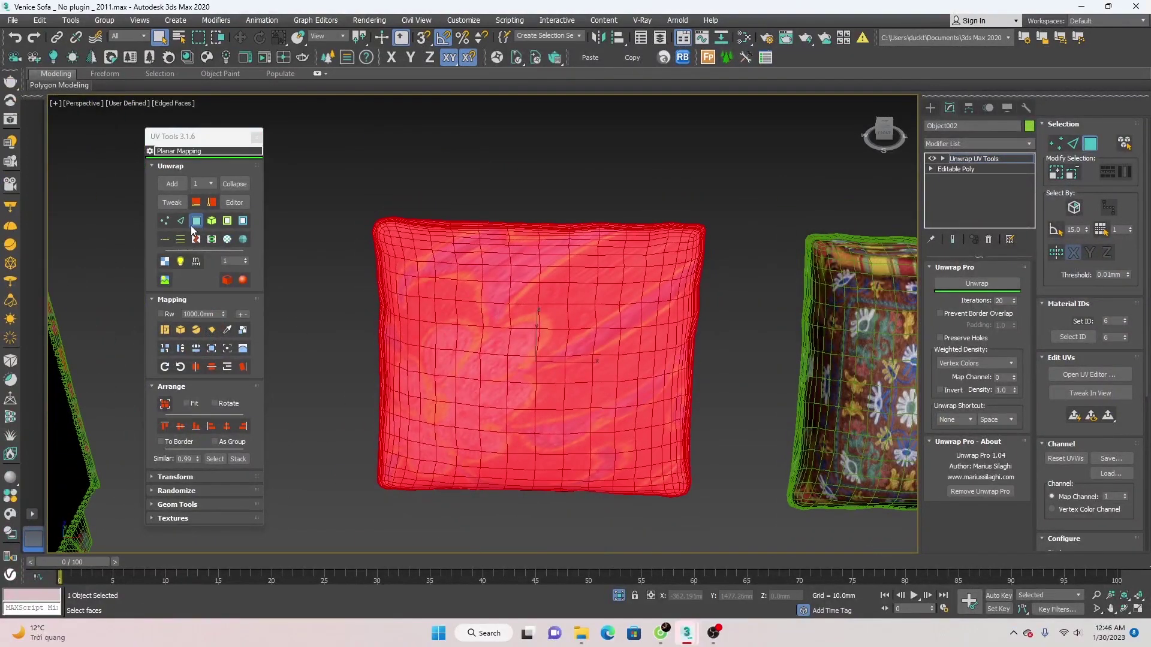
- In Edge mode, select the pillow's border edge loops and break the UVs along them
click(182, 220)
alt+middle_drag(527, 264, 779, 232)
scroll(781, 234, up, 5)
scroll(789, 236, up, 3)
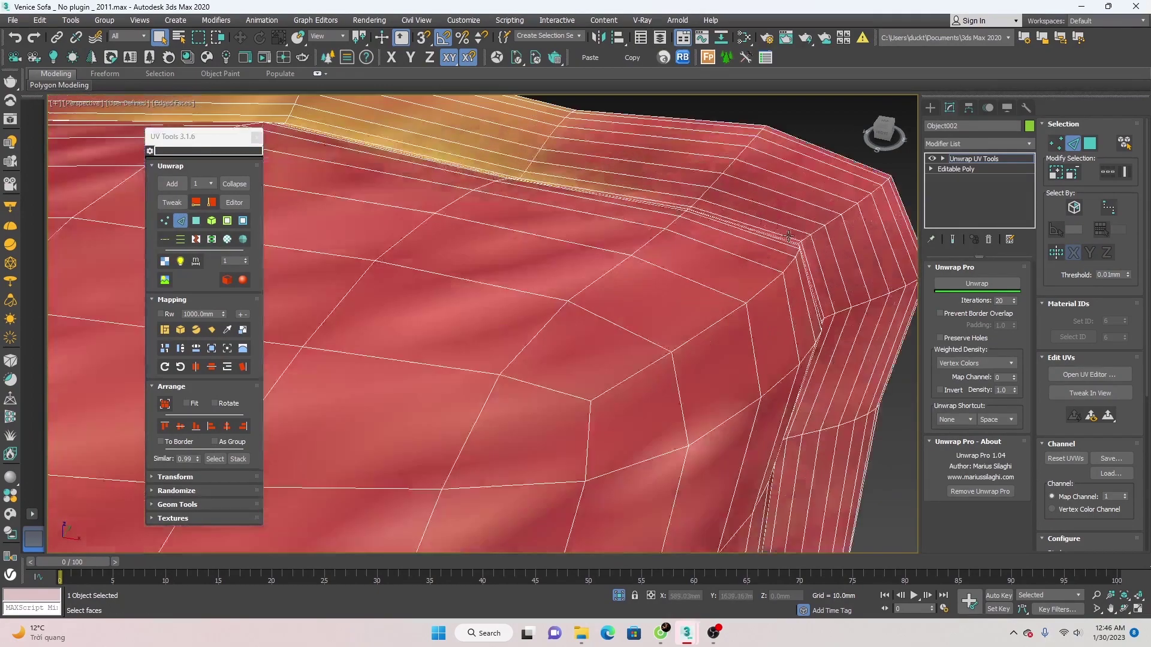
scroll(799, 244, up, 2)
mouse_move(799, 244)
alt+middle_down()
mouse_move(725, 288)
mouse_move(665, 231)
mouse_move(672, 250)
alt+middle_up()
scroll(714, 267, up, 3)
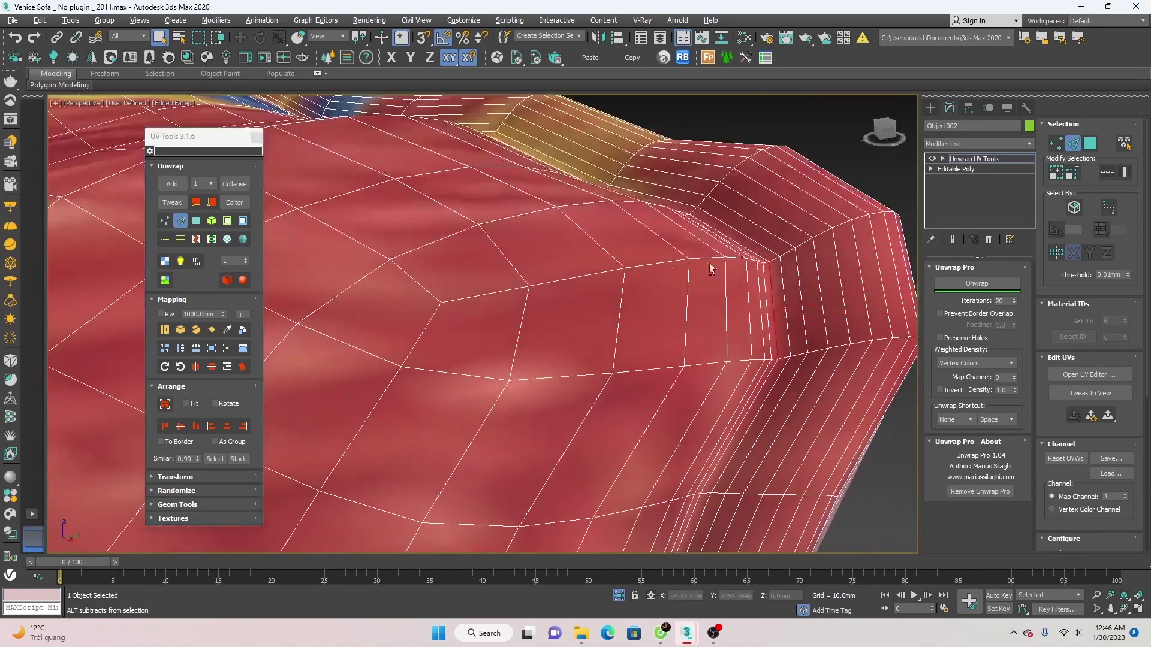
scroll(774, 274, up, 2)
scroll(772, 277, down, 5)
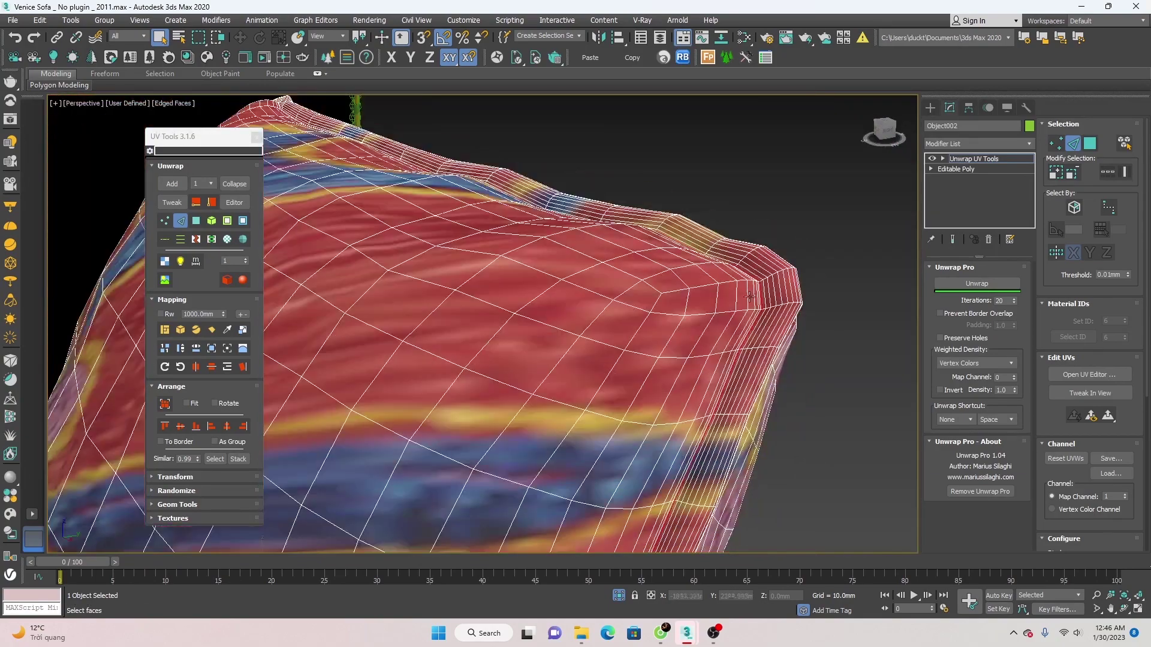
mouse_move(772, 276)
alt+middle_down()
mouse_move(658, 317)
mouse_move(491, 318)
alt+middle_up()
scroll(658, 318, up, 2)
scroll(630, 312, up, 2)
scroll(629, 312, up, 3)
scroll(421, 348, up, 3)
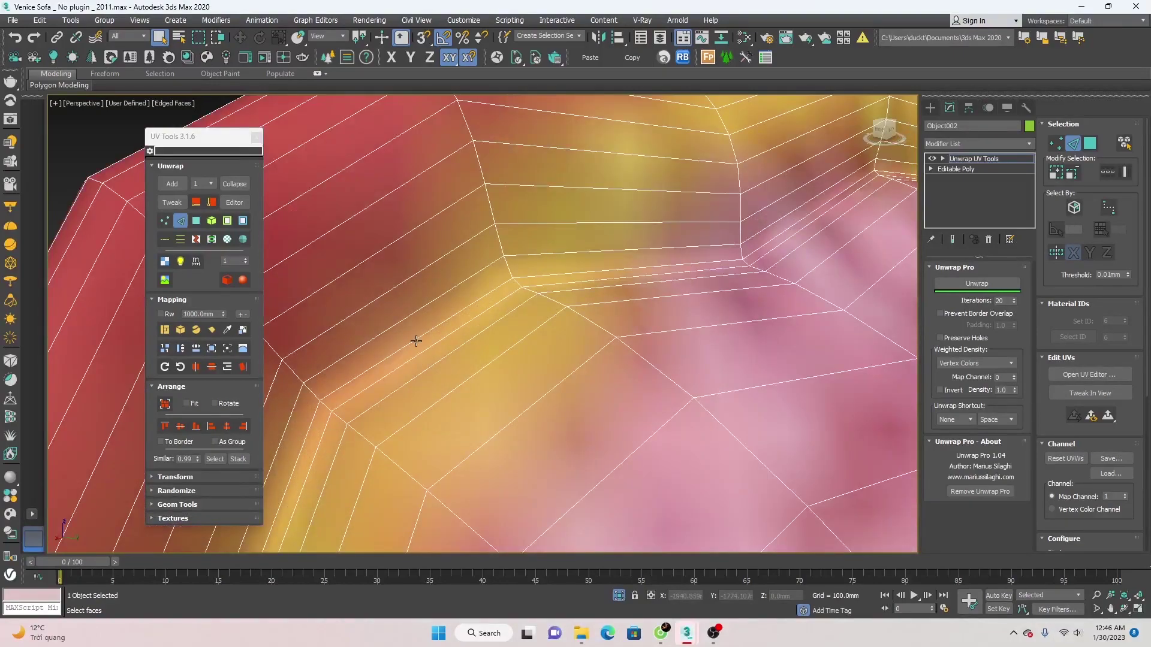
scroll(443, 347, down, 5)
scroll(511, 368, up, 2)
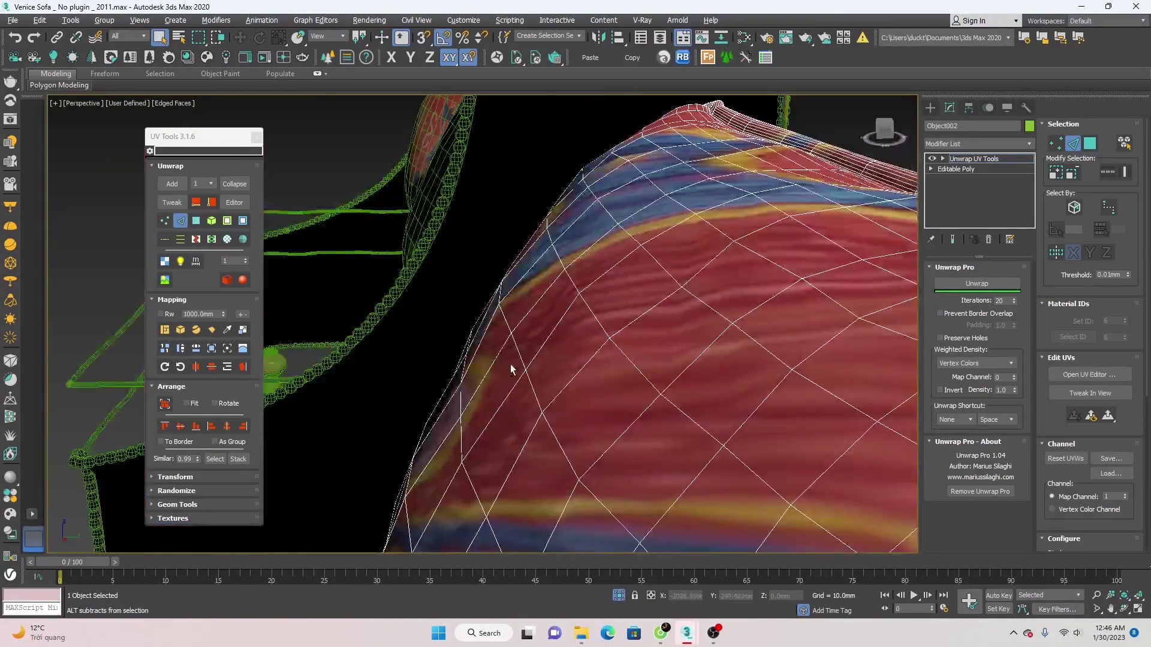
scroll(511, 366, down, 4)
mouse_move(663, 360)
alt+middle_down()
mouse_move(586, 347)
mouse_move(779, 336)
alt+middle_up()
scroll(803, 331, up, 4)
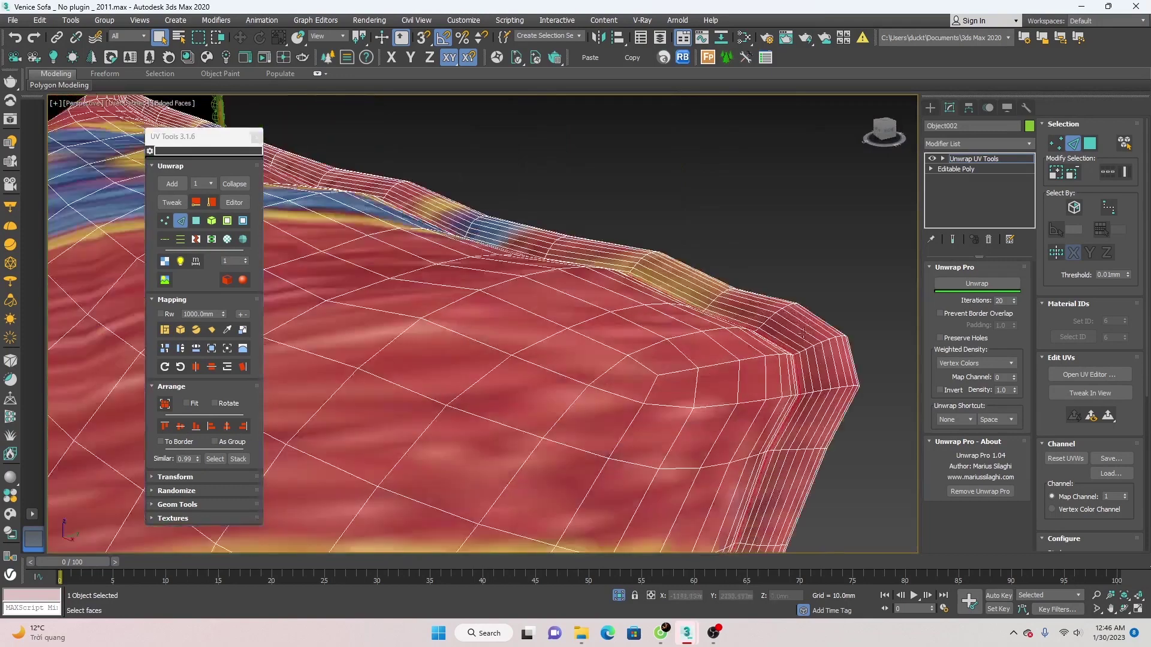
scroll(804, 332, up, 2)
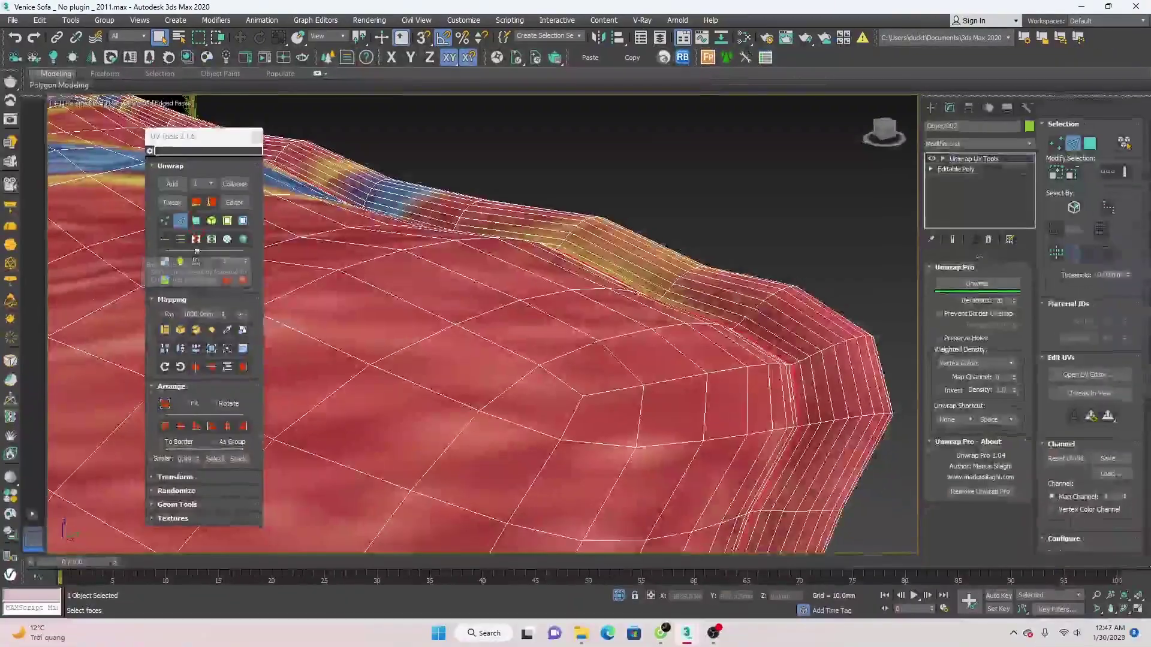
click(196, 240)
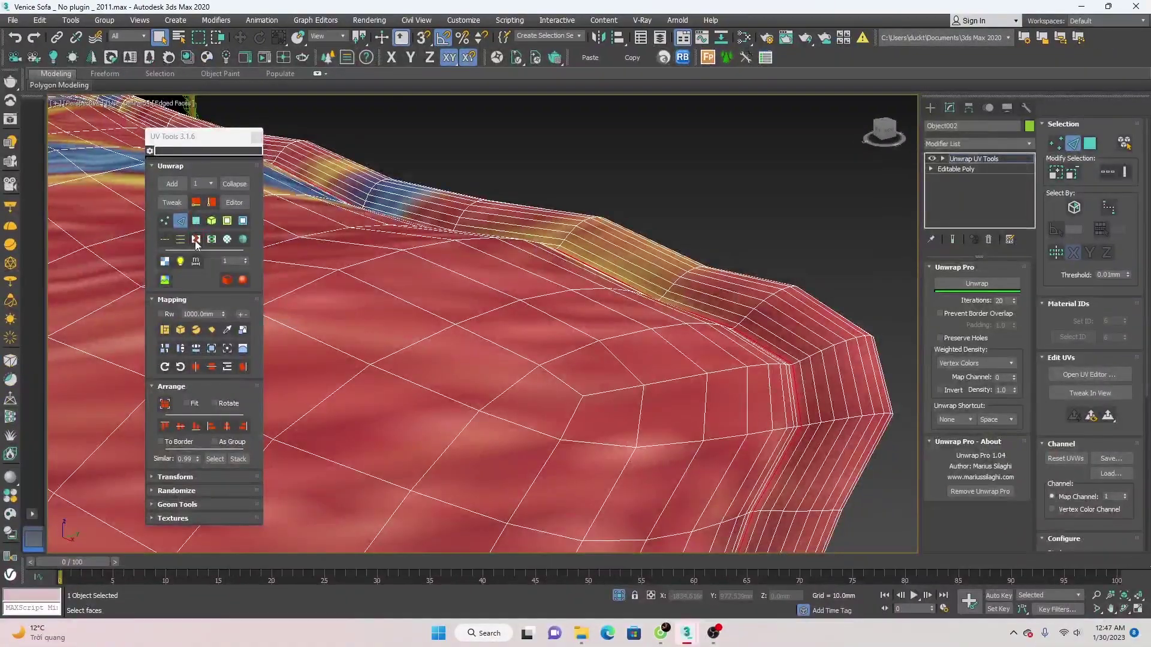
- Orbit around the pillow to check the broken seams from the front
alt+middle_drag(456, 322, 404, 321)
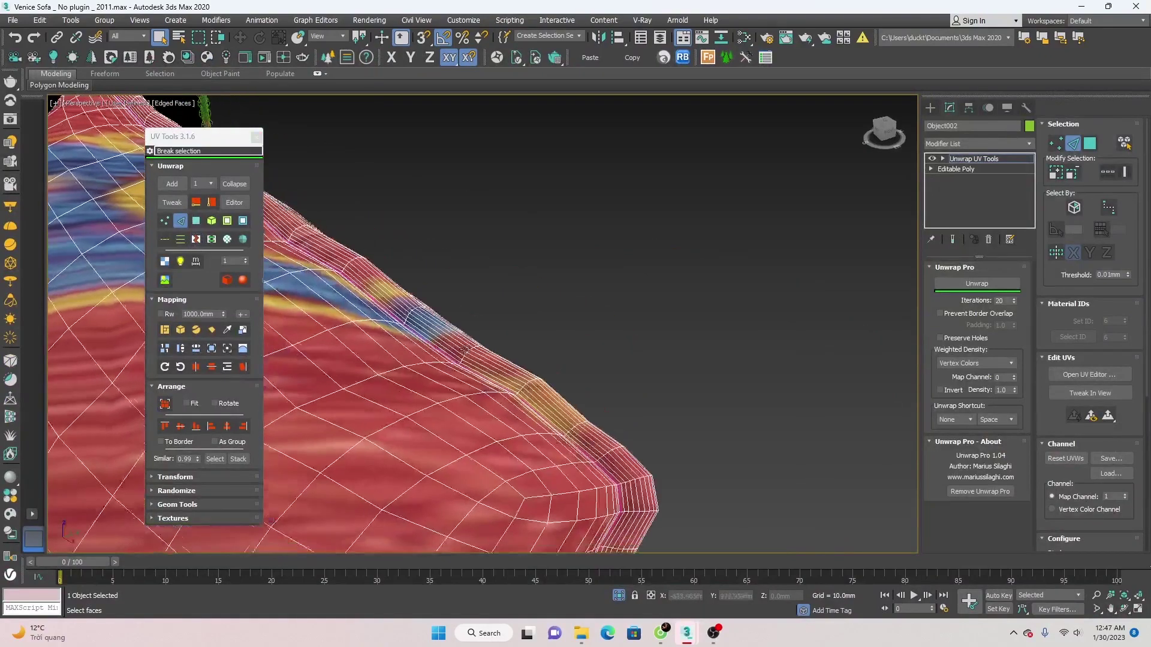
scroll(505, 311, down, 5)
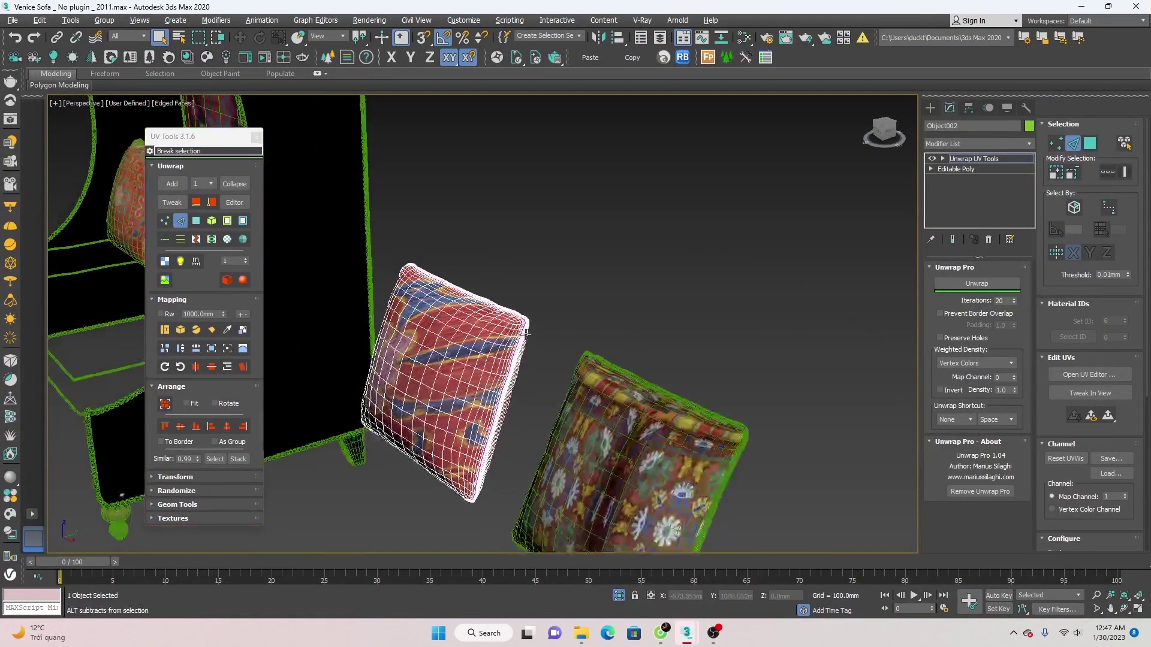
alt+middle_drag(504, 311, 519, 406)
scroll(519, 406, up, 8)
scroll(519, 406, up, 4)
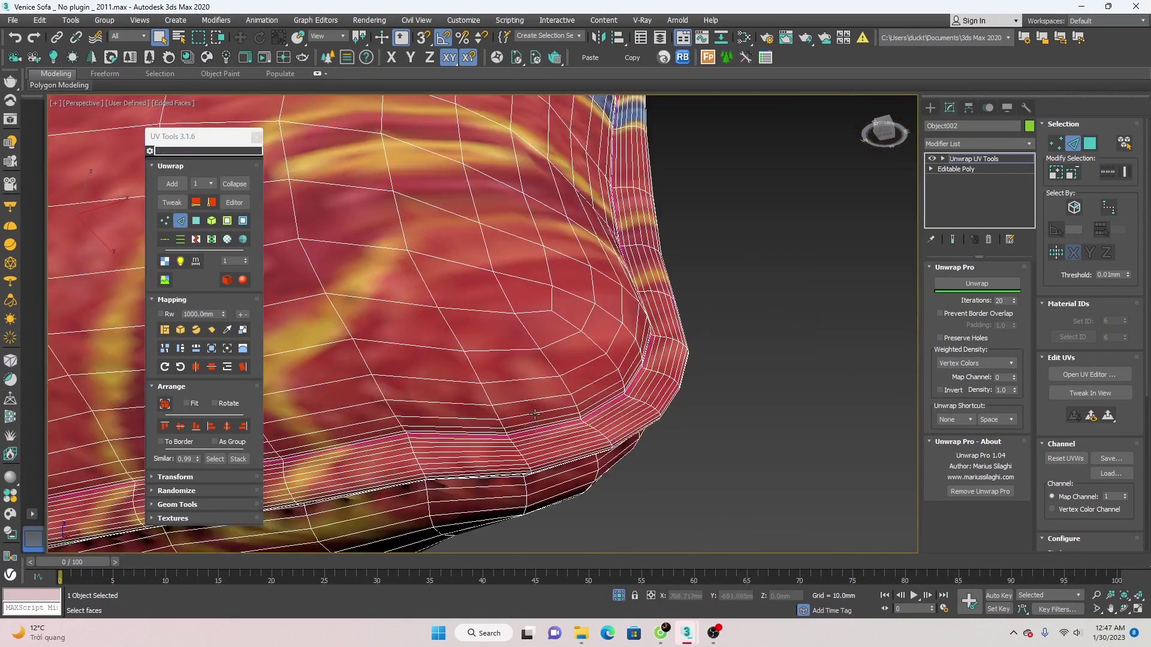
scroll(535, 413, down, 4)
alt+middle_drag(536, 413, 455, 359)
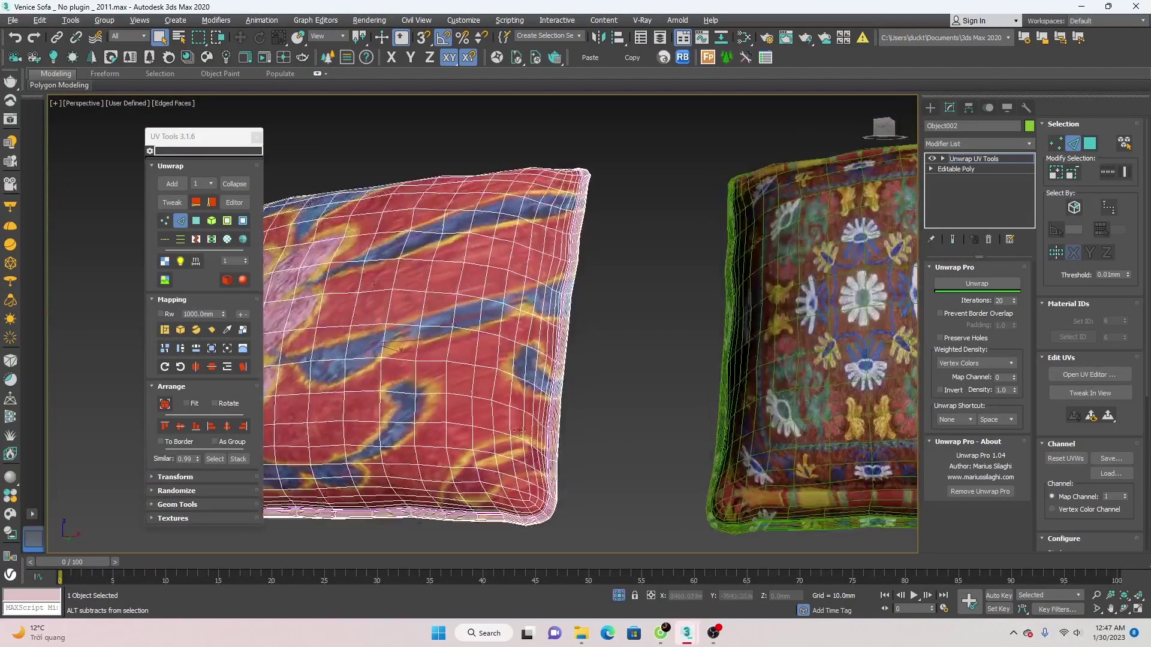
- In Polygon mode, pick a face and grow the selection to the whole pillow element
click(197, 224)
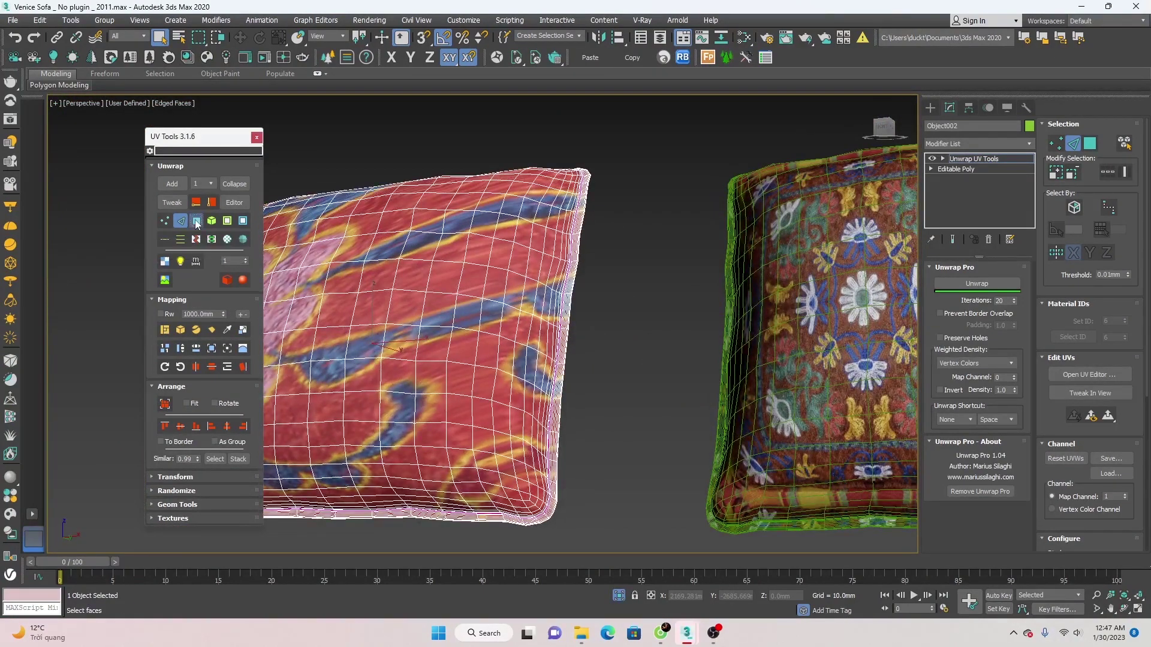
click(397, 268)
mouse_move(434, 297)
alt+middle_down()
mouse_move(433, 316)
mouse_move(209, 254)
alt+middle_up()
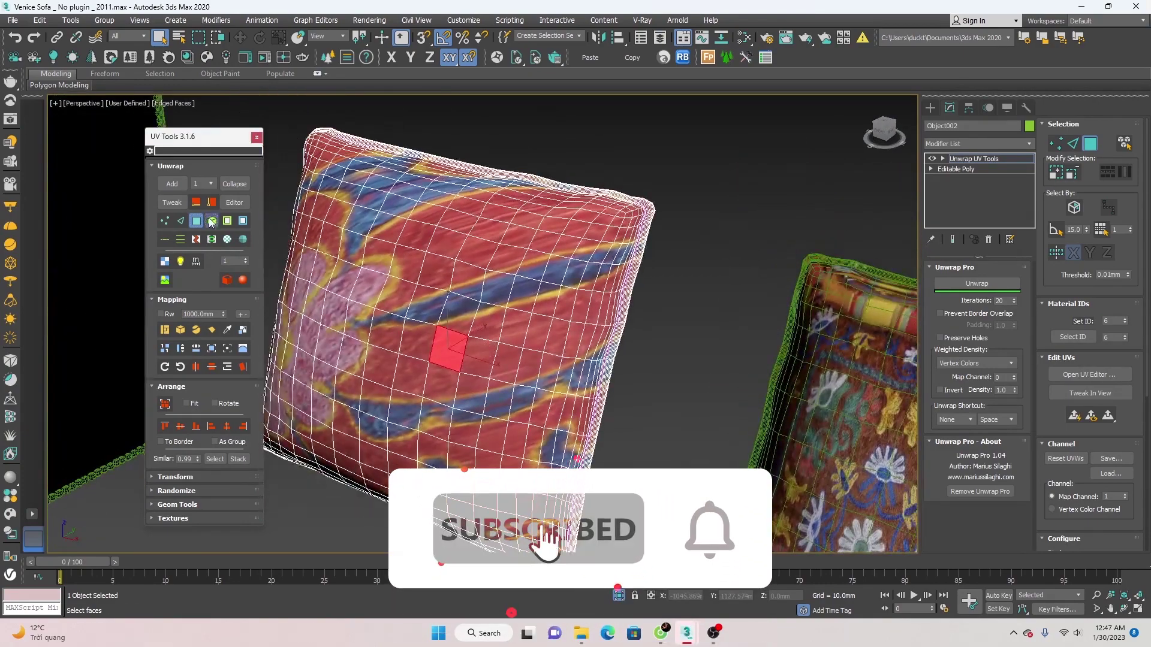
click(211, 239)
alt+middle_drag(336, 270, 426, 282)
click(426, 281)
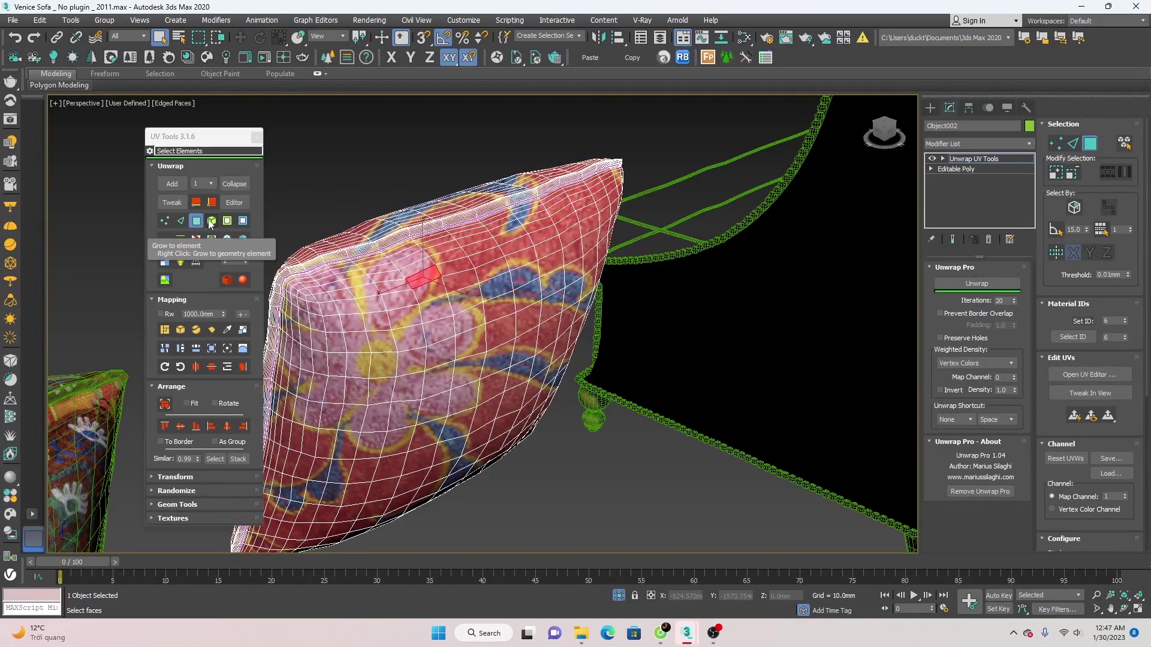
click(211, 221)
mouse_move(419, 288)
alt+middle_down()
mouse_move(578, 322)
mouse_move(542, 324)
alt+middle_up()
click(562, 326)
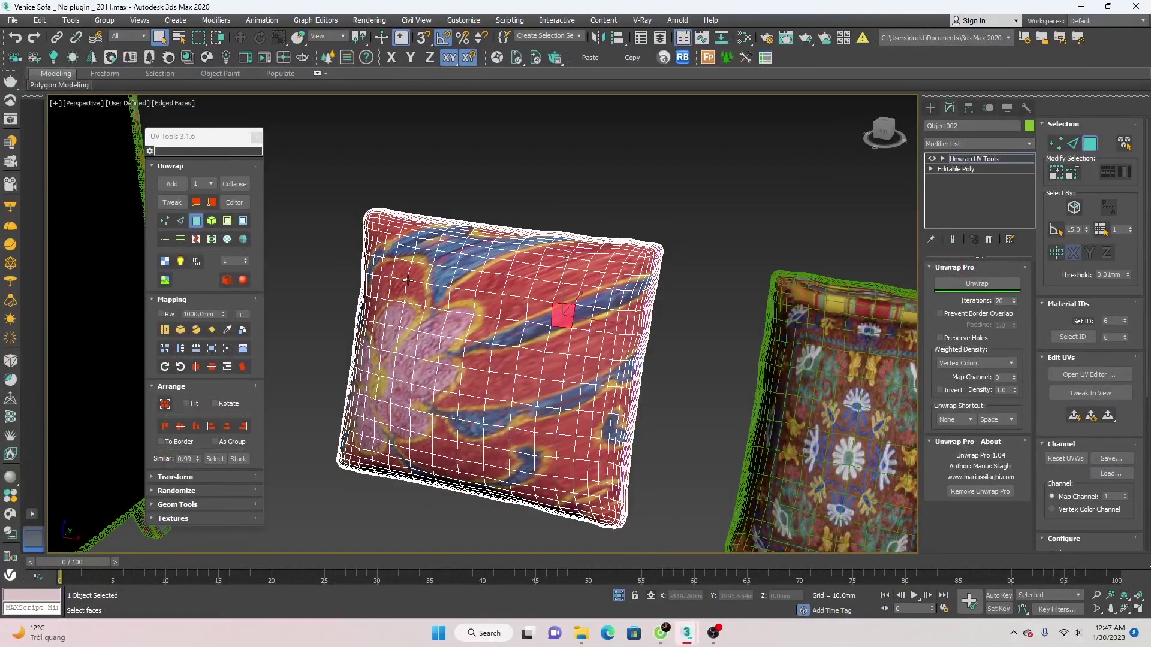
- Select all of the pillow's faces and run Unwrap Pro on them
key(ctrl+a)
key(z)
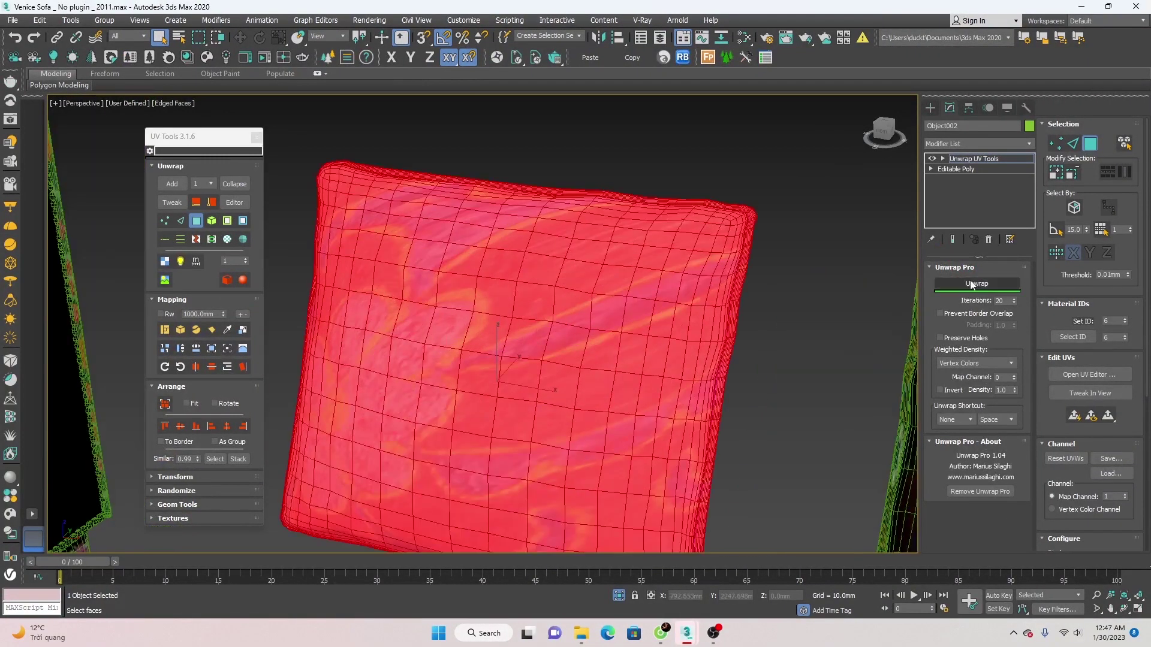
click(976, 285)
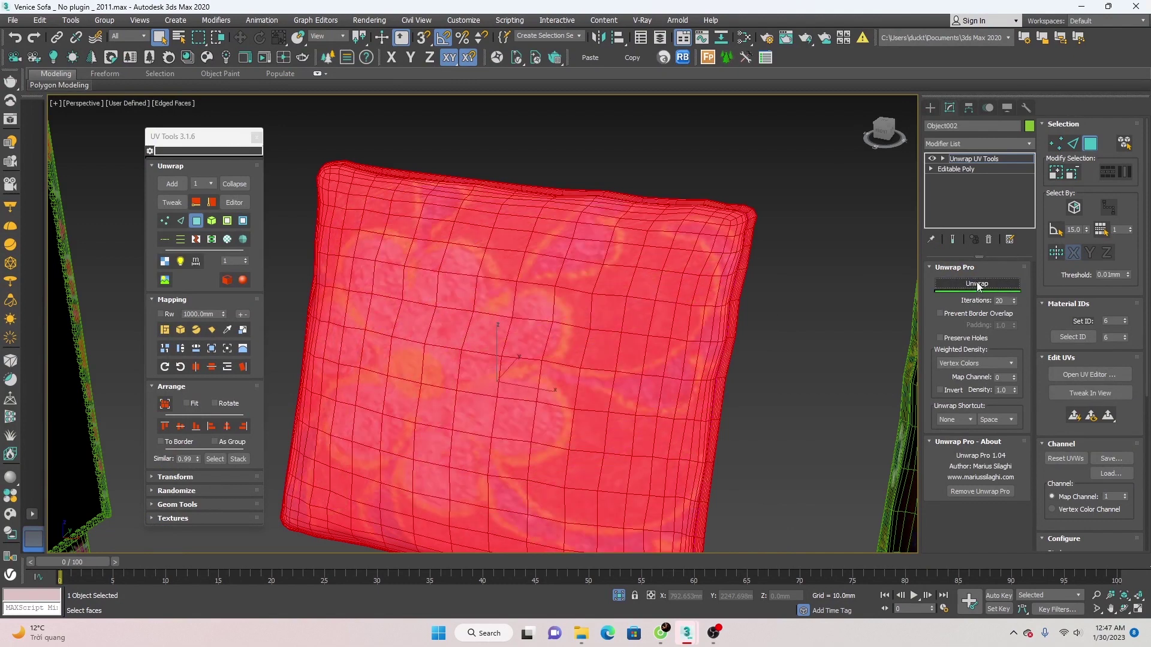
click(976, 284)
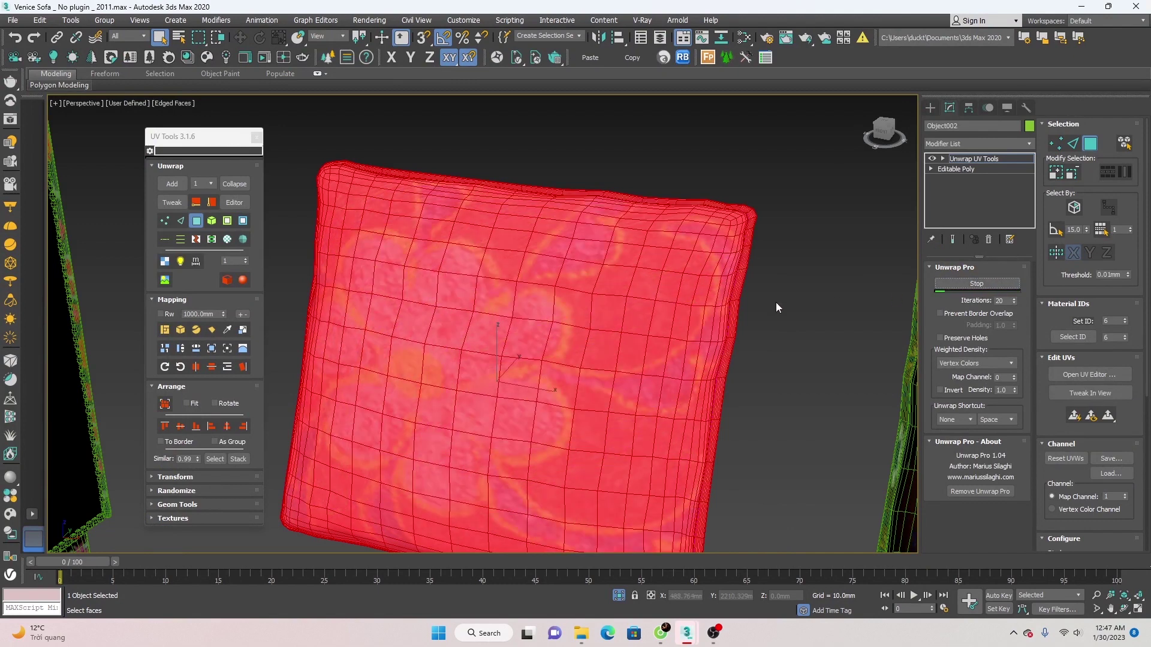
scroll(667, 312, down, 5)
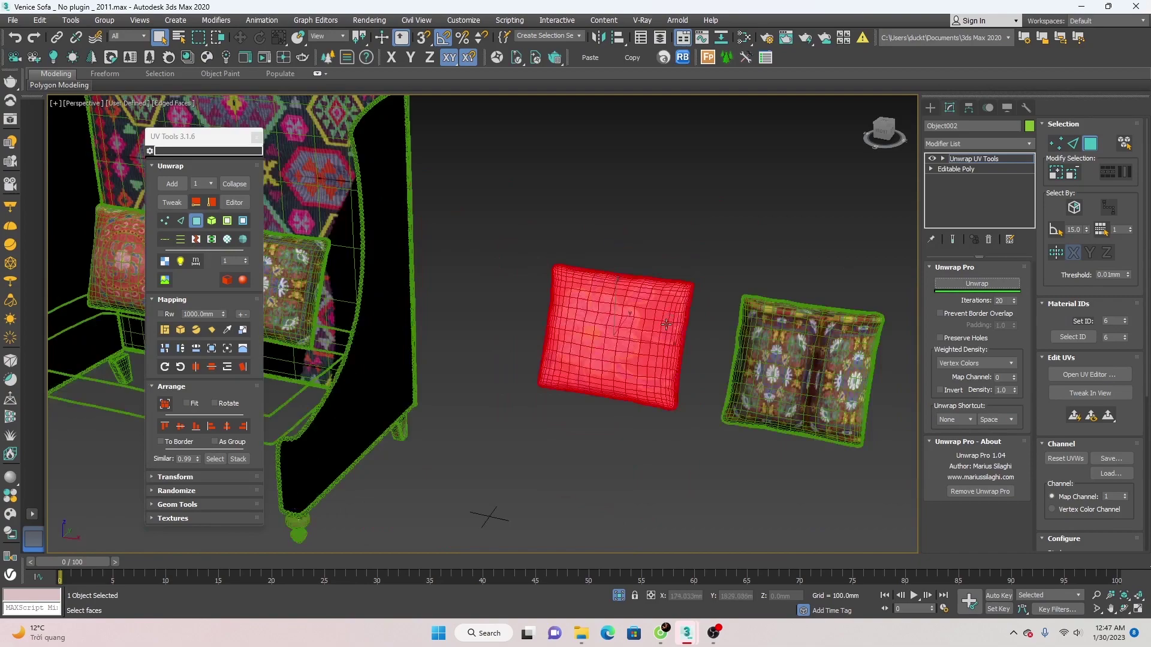
- Clear the pillow's face selection and zoom in on the pillow corner
click(711, 260)
scroll(711, 261, up, 3)
scroll(628, 339, down, 2)
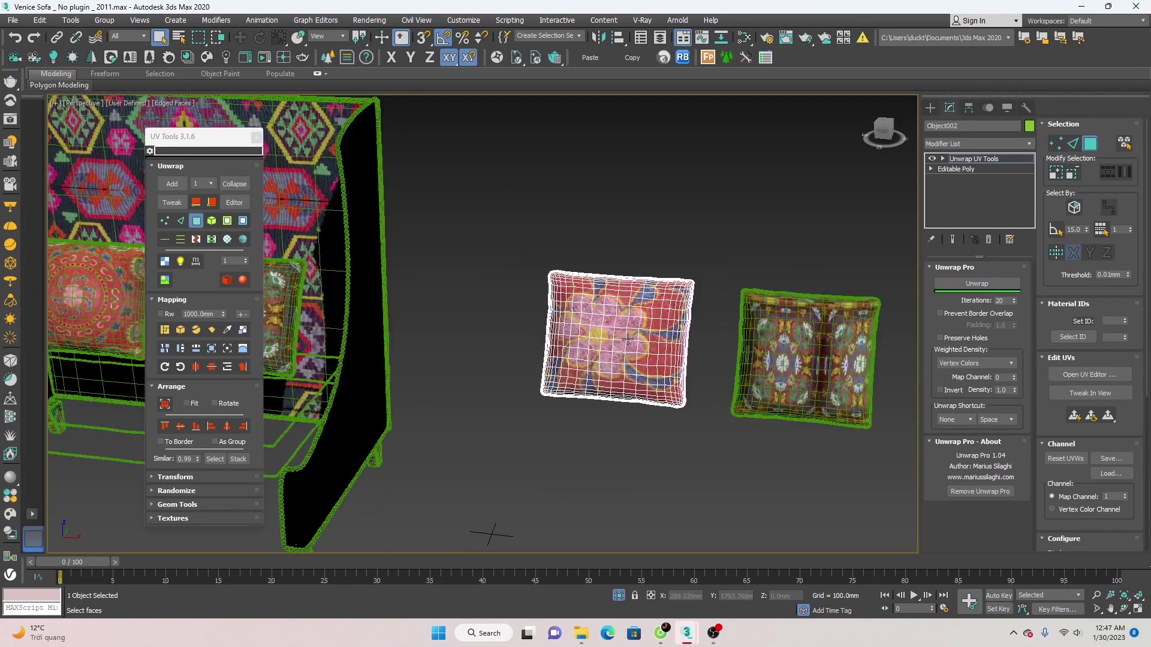
mouse_move(627, 339)
alt+middle_down()
mouse_move(650, 323)
mouse_move(600, 318)
mouse_move(602, 326)
alt+middle_up()
scroll(623, 308, up, 3)
scroll(707, 249, up, 5)
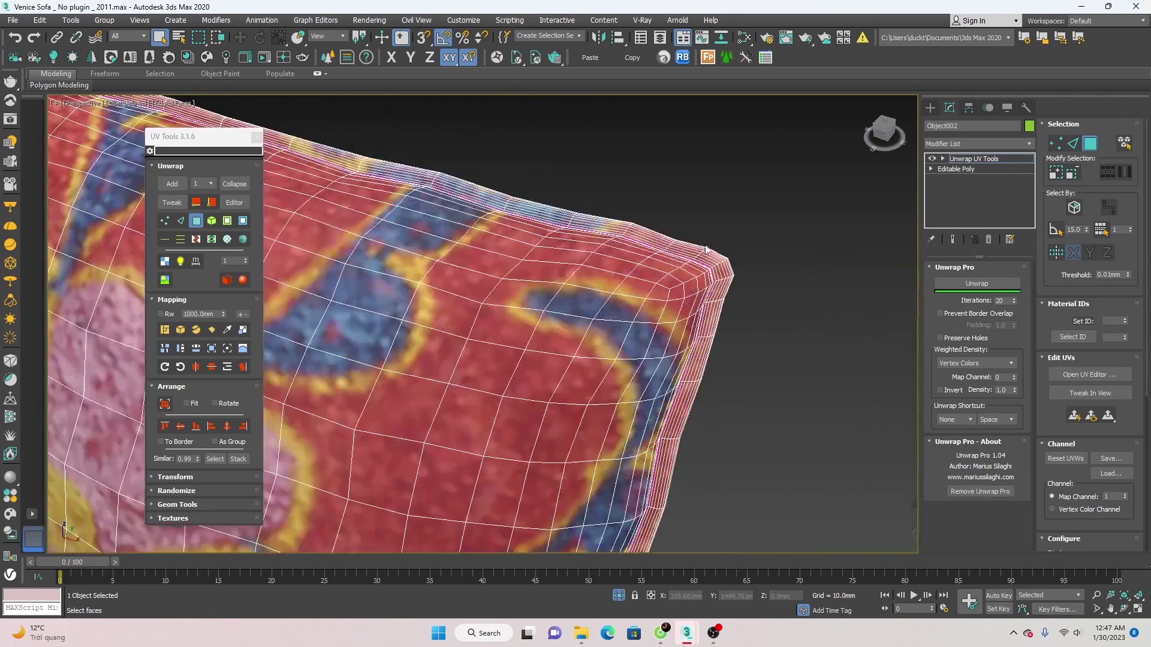
scroll(706, 249, down, 3)
scroll(695, 264, up, 4)
scroll(693, 289, up, 2)
- Turn off Edged Faces with F4 and orbit to an angled close view of the pillow
key(F4)
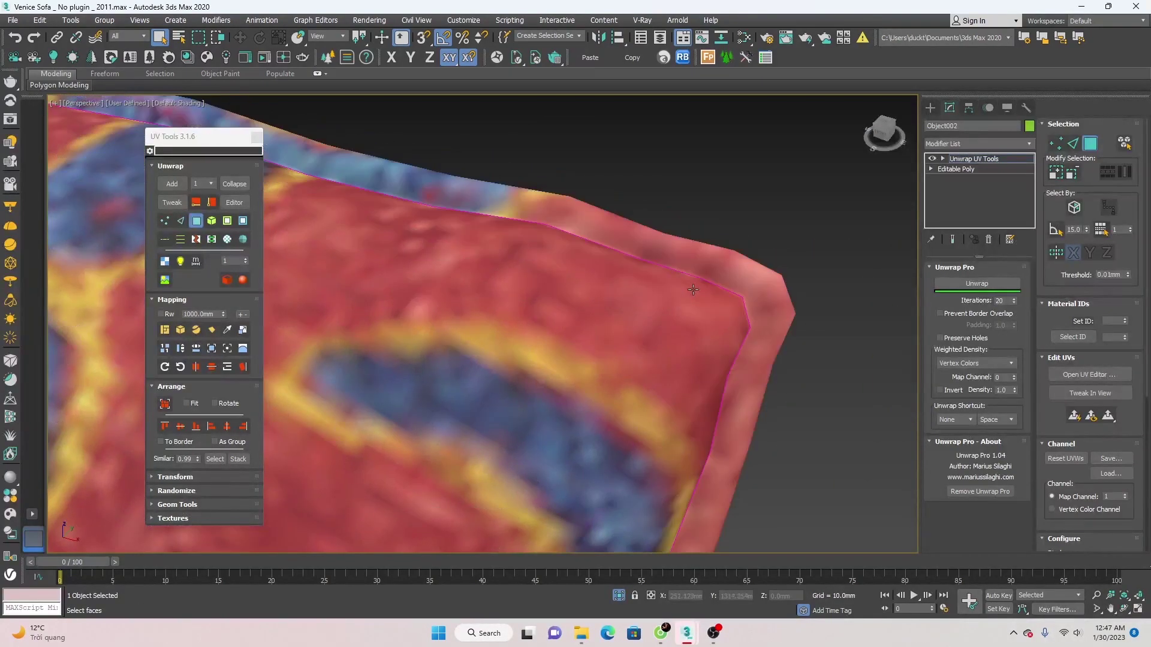
scroll(693, 290, down, 2)
scroll(695, 294, down, 2)
scroll(692, 305, down, 2)
scroll(691, 295, down, 2)
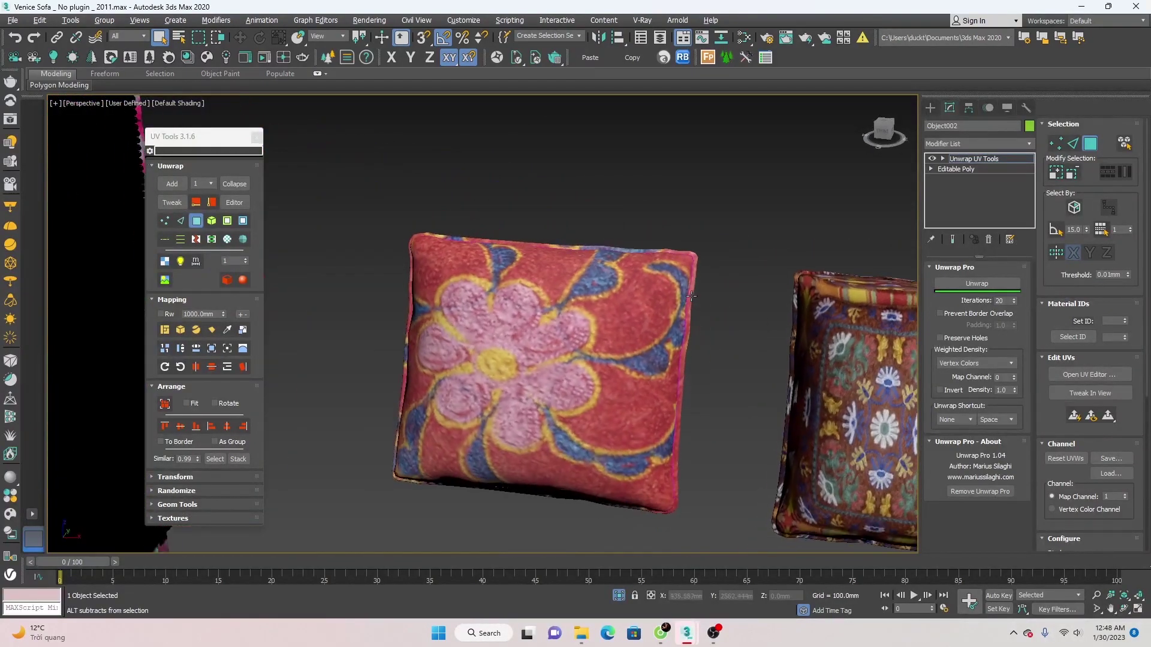
mouse_move(691, 295)
alt+middle_down()
mouse_move(692, 309)
mouse_move(574, 302)
mouse_move(673, 355)
mouse_move(598, 353)
alt+middle_up()
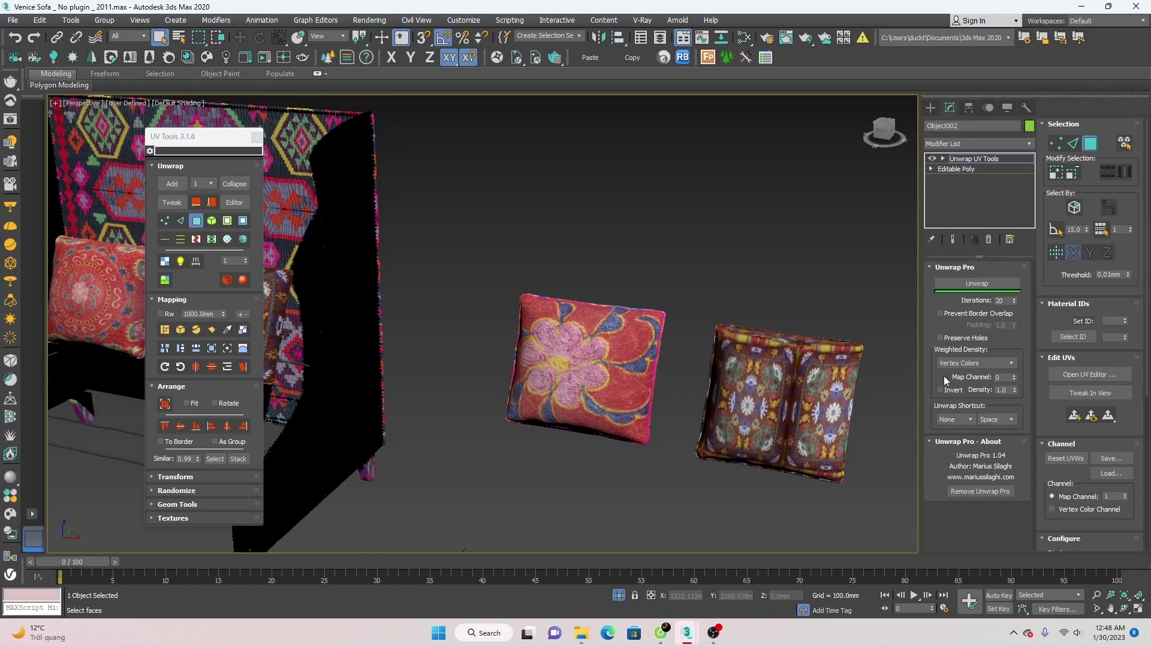
- Show the pillow's UVs in Edit UVWs, moved to the right, with all UV faces selected
click(1090, 375)
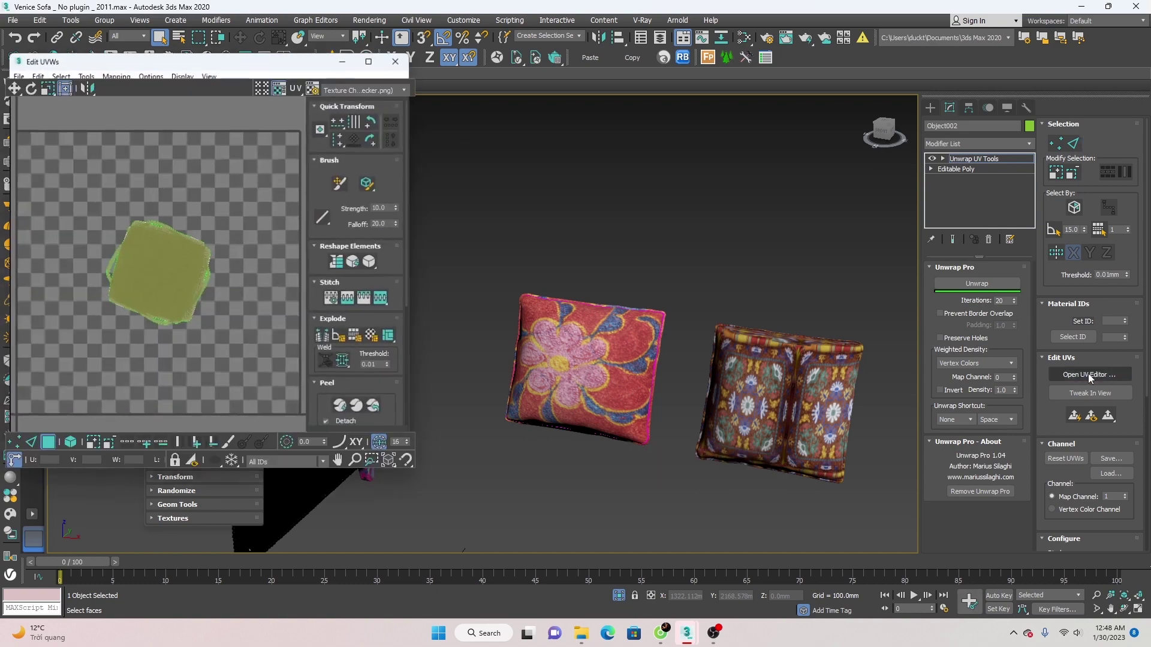
mouse_move(226, 62)
mouse_down()
mouse_move(952, 138)
mouse_move(902, 140)
mouse_up()
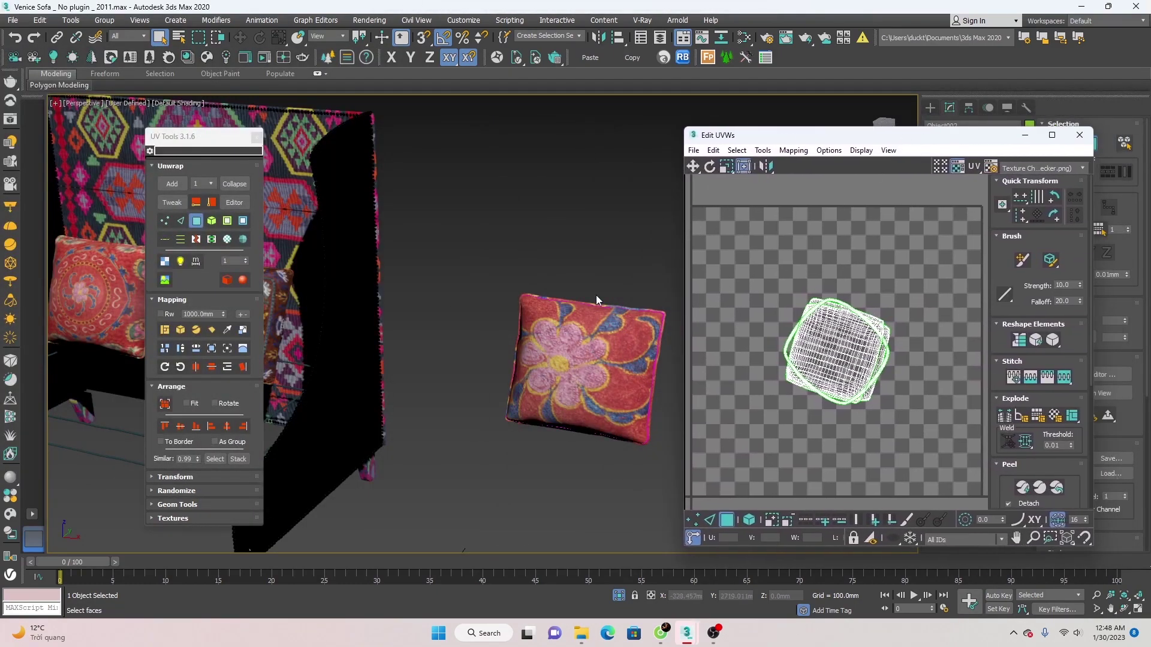
mouse_move(596, 295)
middle_down()
mouse_move(458, 292)
mouse_move(488, 275)
middle_up()
scroll(458, 300, up, 5)
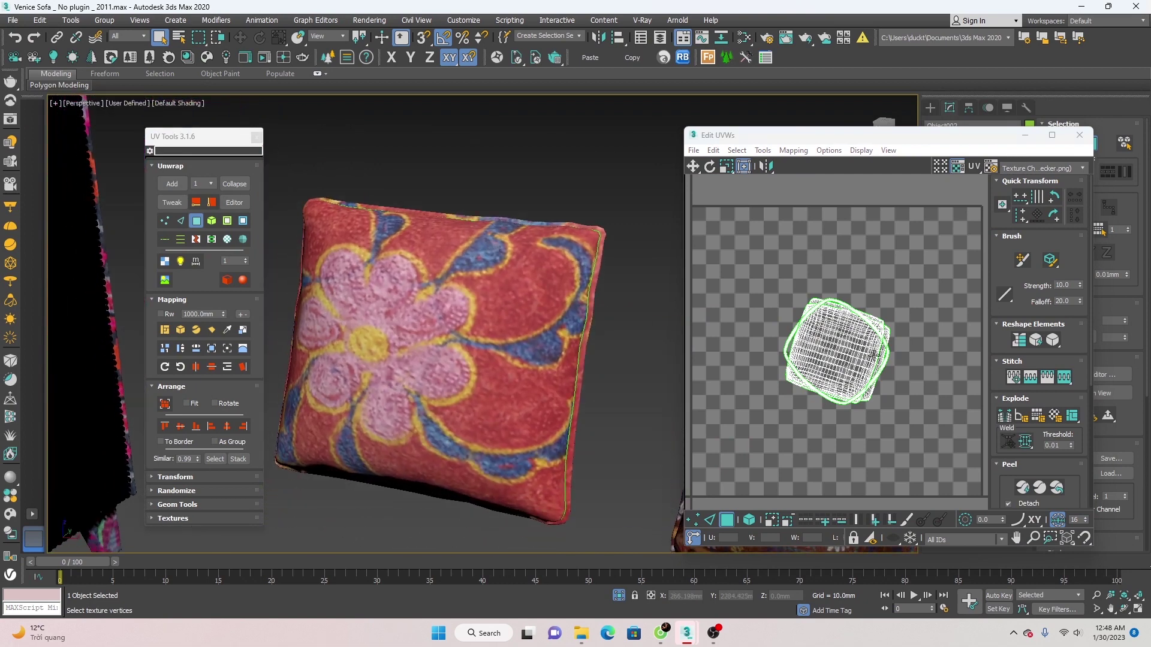
scroll(874, 351, up, 2)
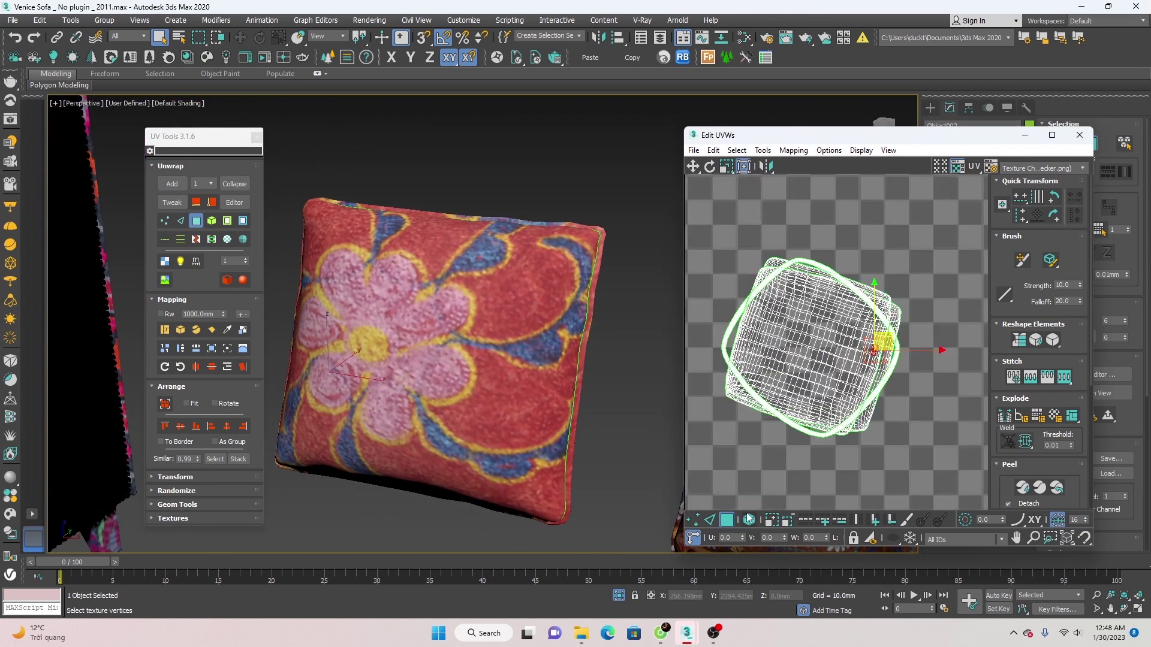
key(ctrl+a)
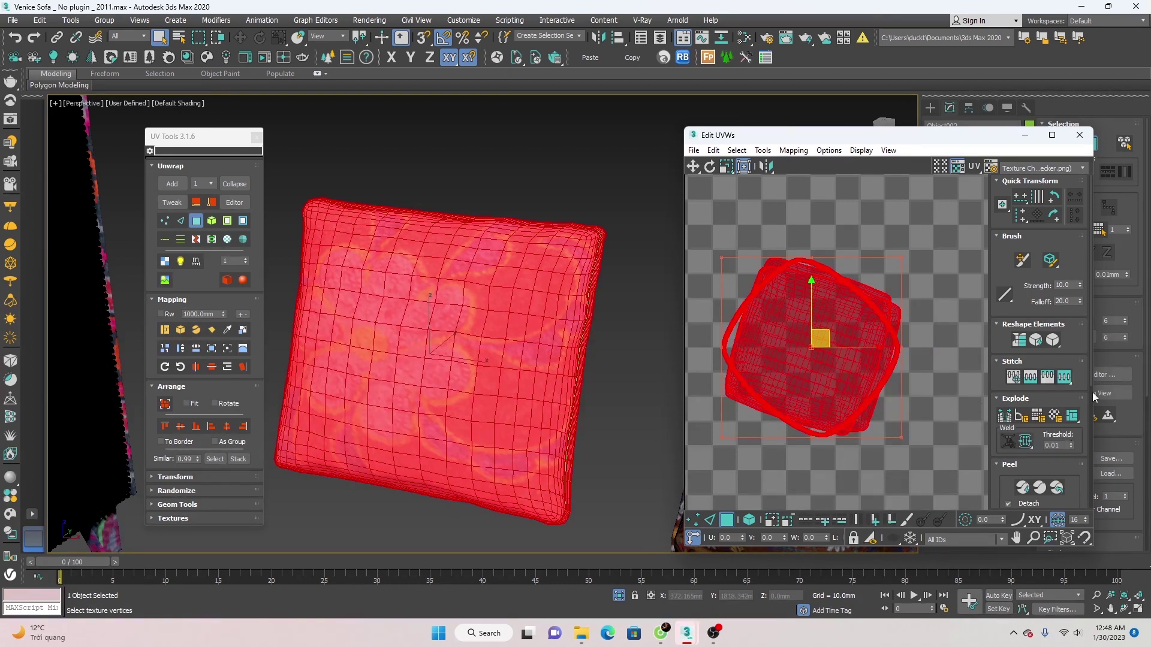
drag(1091, 369, 1091, 473)
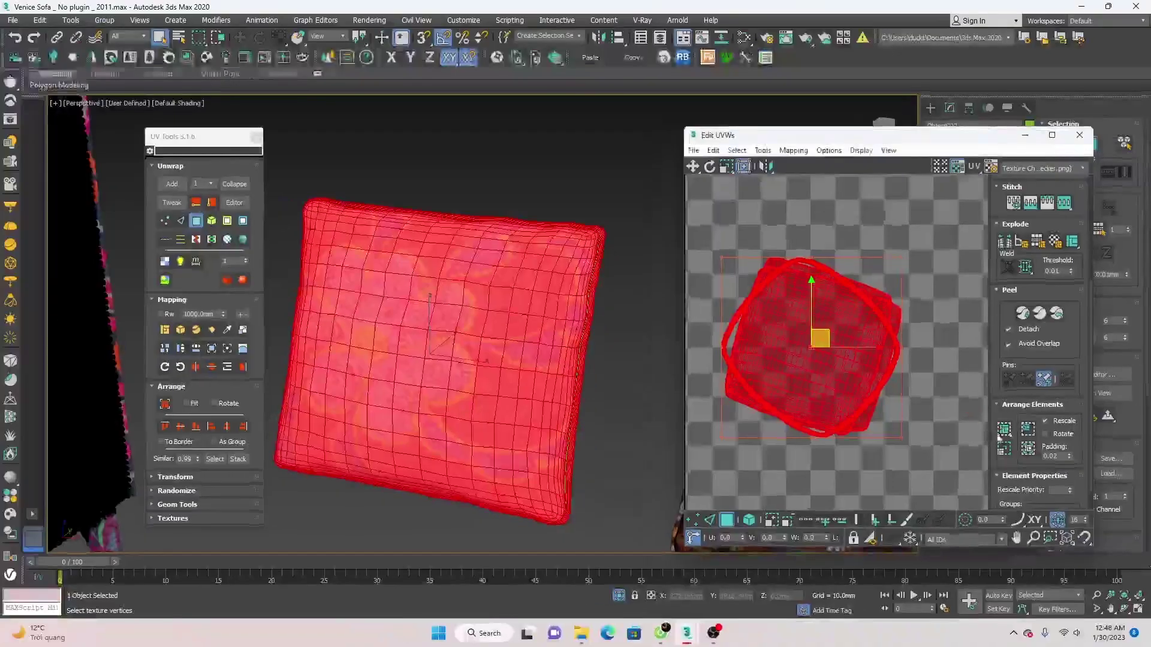
- Pack Normalize the pillow's UVs with Rescale into three islands, then marquee-select them all
click(1004, 429)
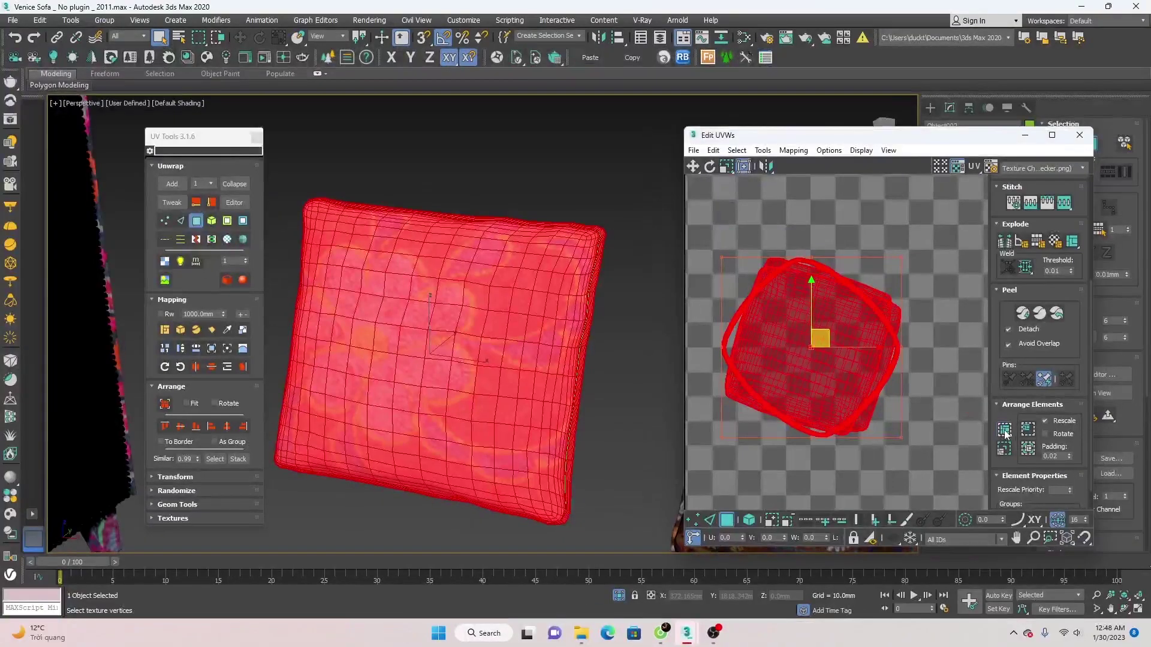
scroll(881, 402, down, 5)
scroll(839, 400, down, 2)
scroll(808, 400, up, 2)
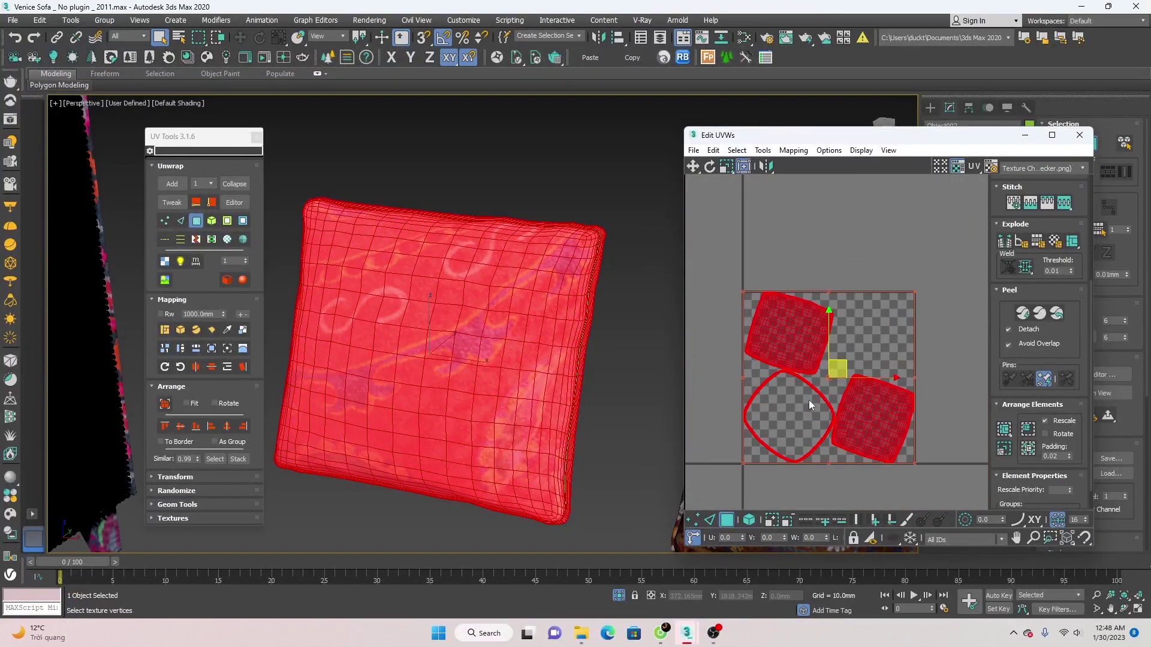
scroll(617, 394, down, 3)
mouse_move(617, 394)
alt+middle_down()
mouse_move(578, 395)
mouse_move(598, 341)
alt+middle_up()
click(624, 293)
alt+middle_drag(623, 293, 792, 310)
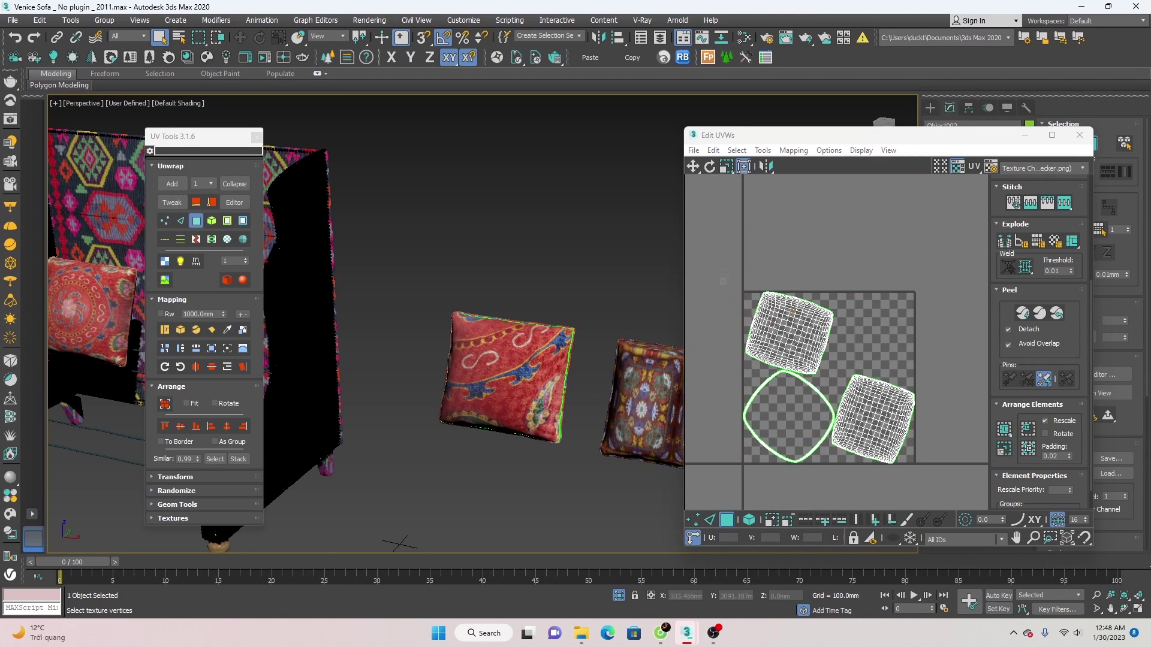
drag(722, 280, 927, 478)
- Preview the UVs over the Kilim DSC_0259 and Kilim DSC_0260 textures
click(1033, 169)
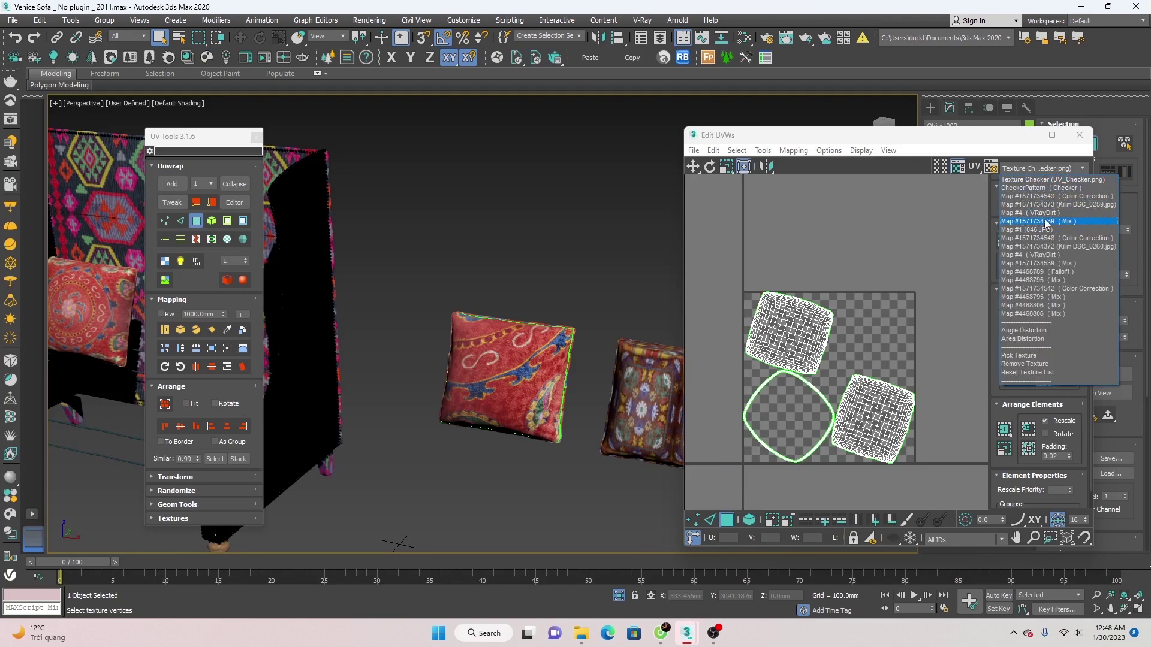
click(1049, 204)
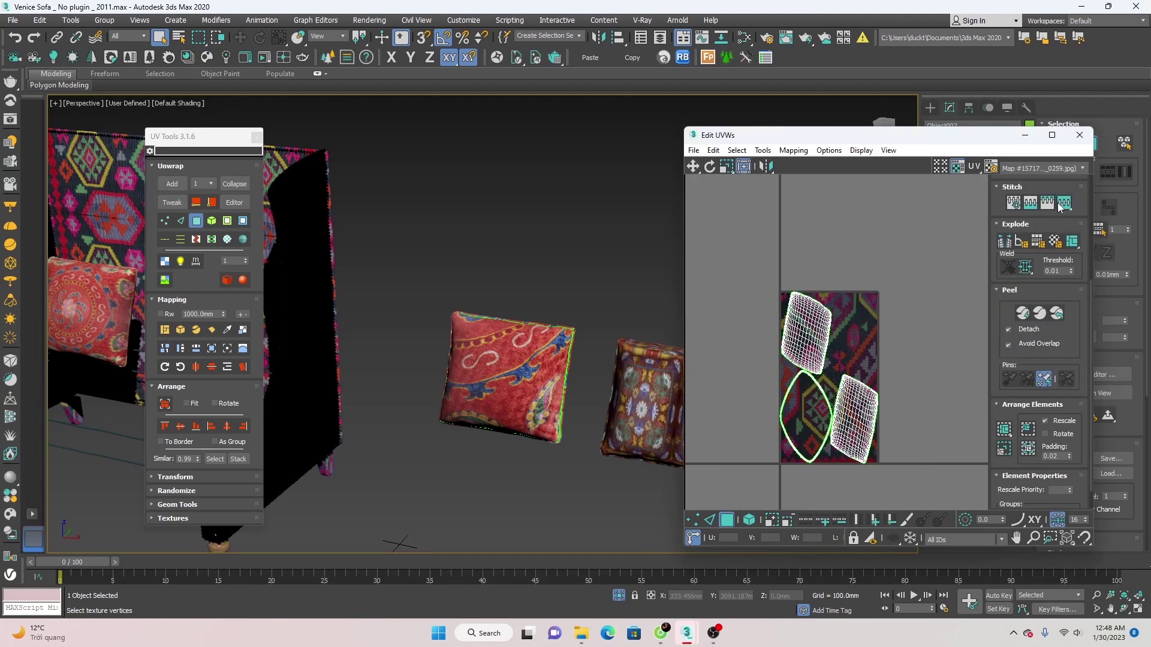
click(1036, 169)
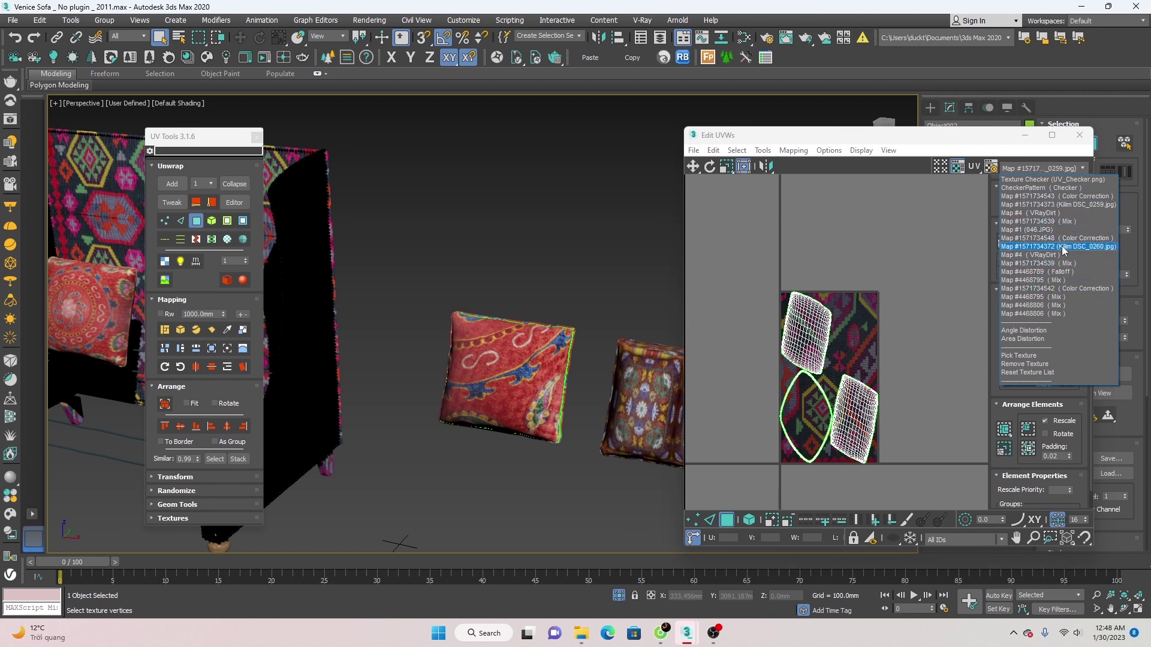
click(1063, 247)
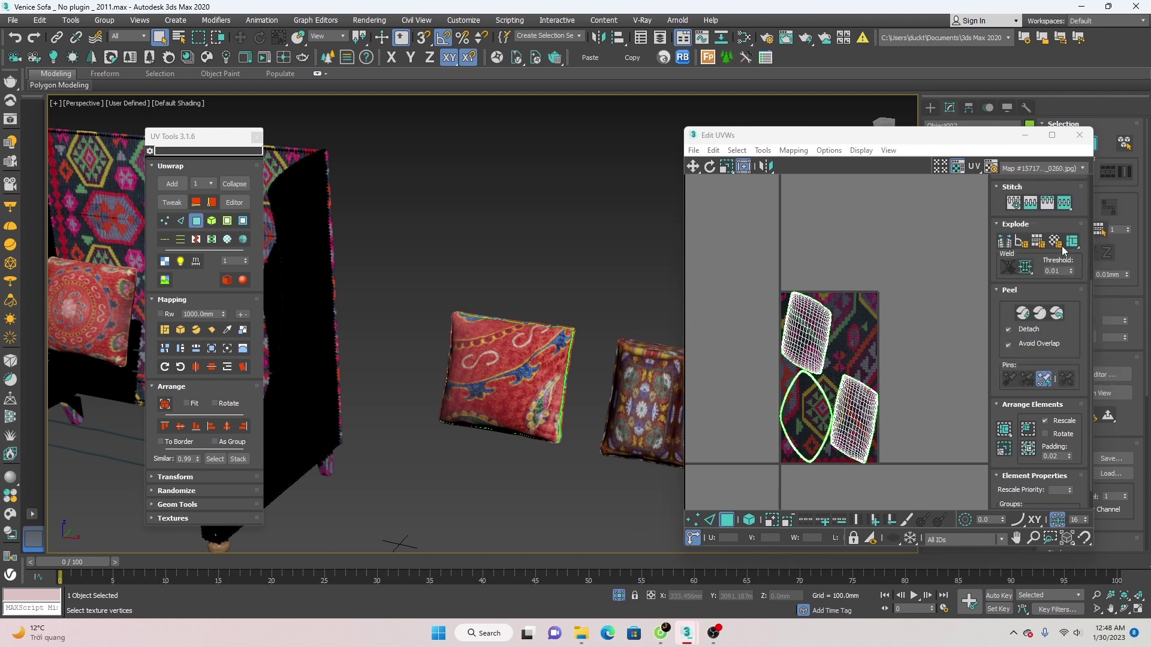
- Try the UV_Checker and CheckerPattern backgrounds before choosing the pillow's own map
click(1039, 174)
click(1030, 180)
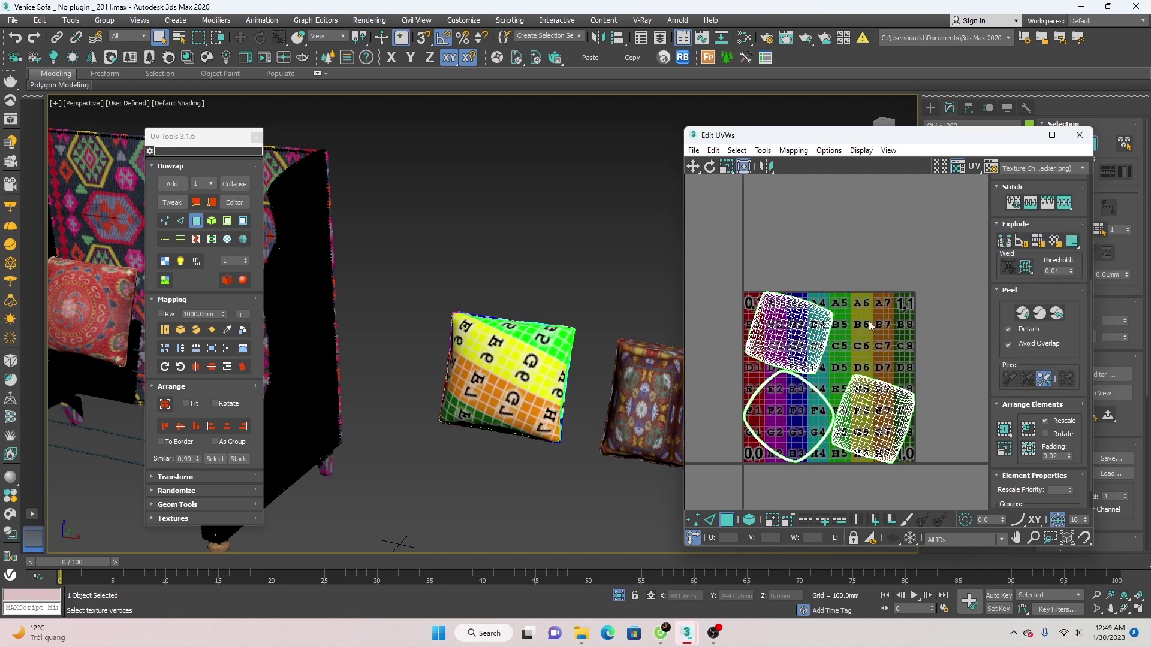
click(1029, 169)
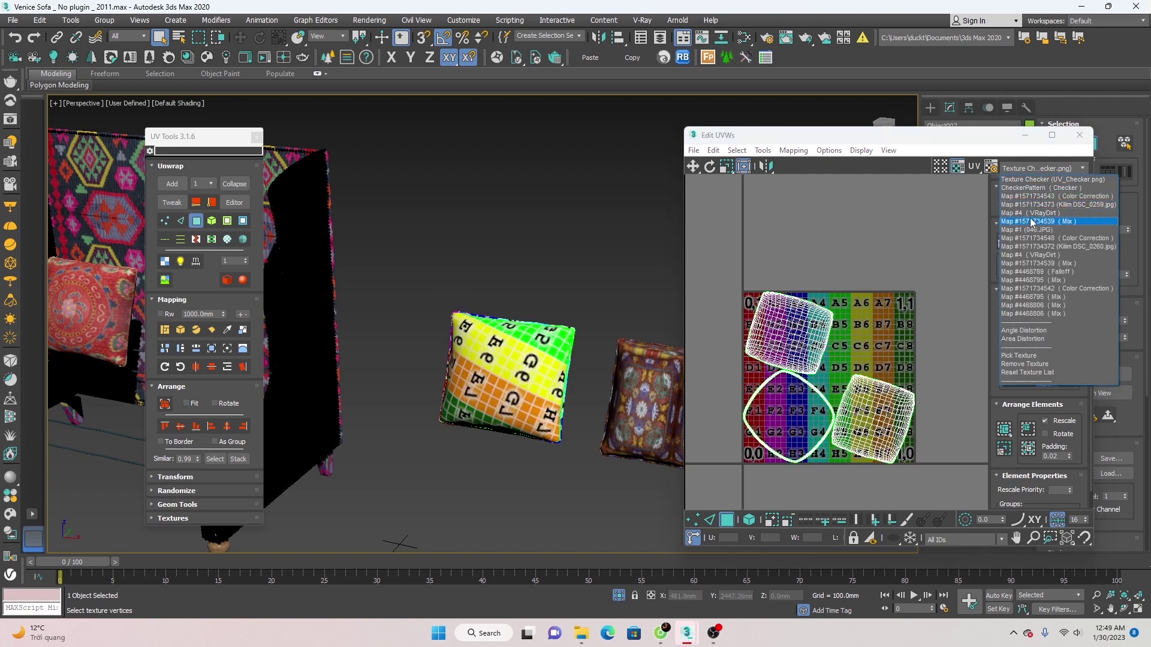
click(1040, 188)
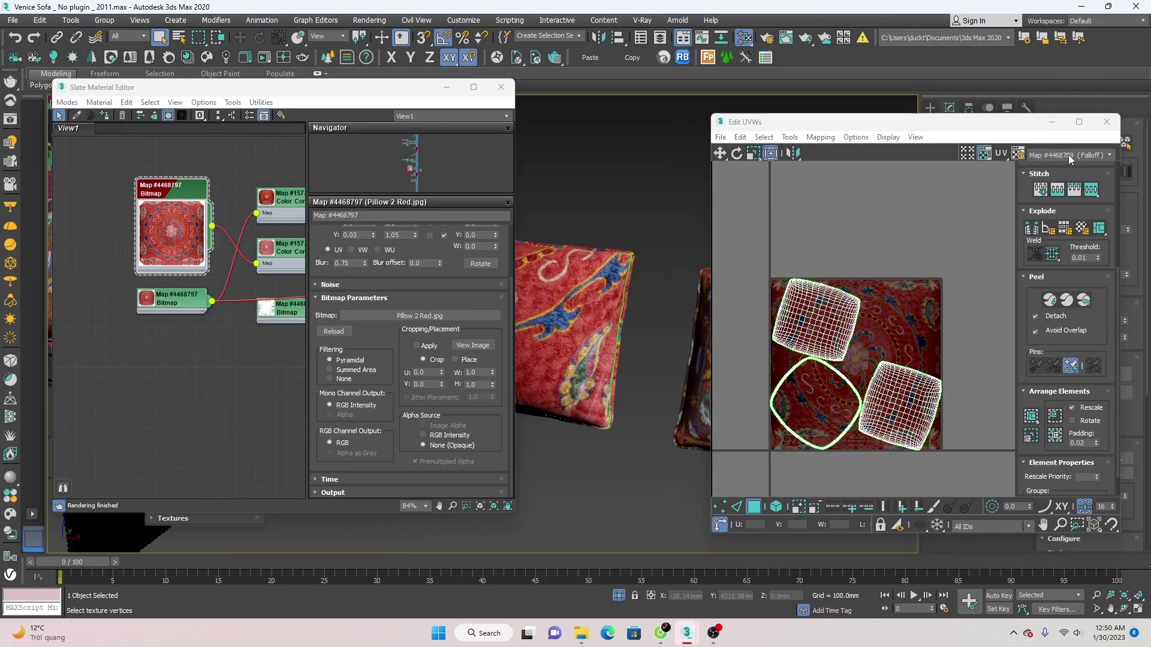
click(1070, 157)
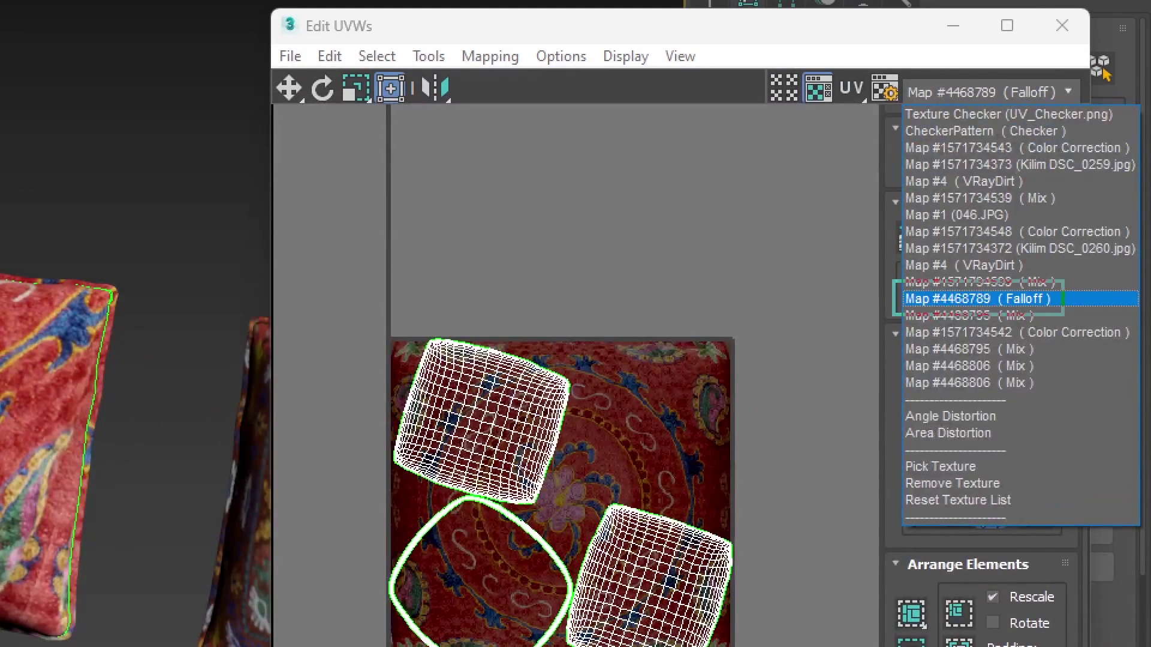
- Show Falloff map Map #4468789 behind the UVs and widen the Edit UVWs window
ctrl+drag(895, 281, 1077, 314)
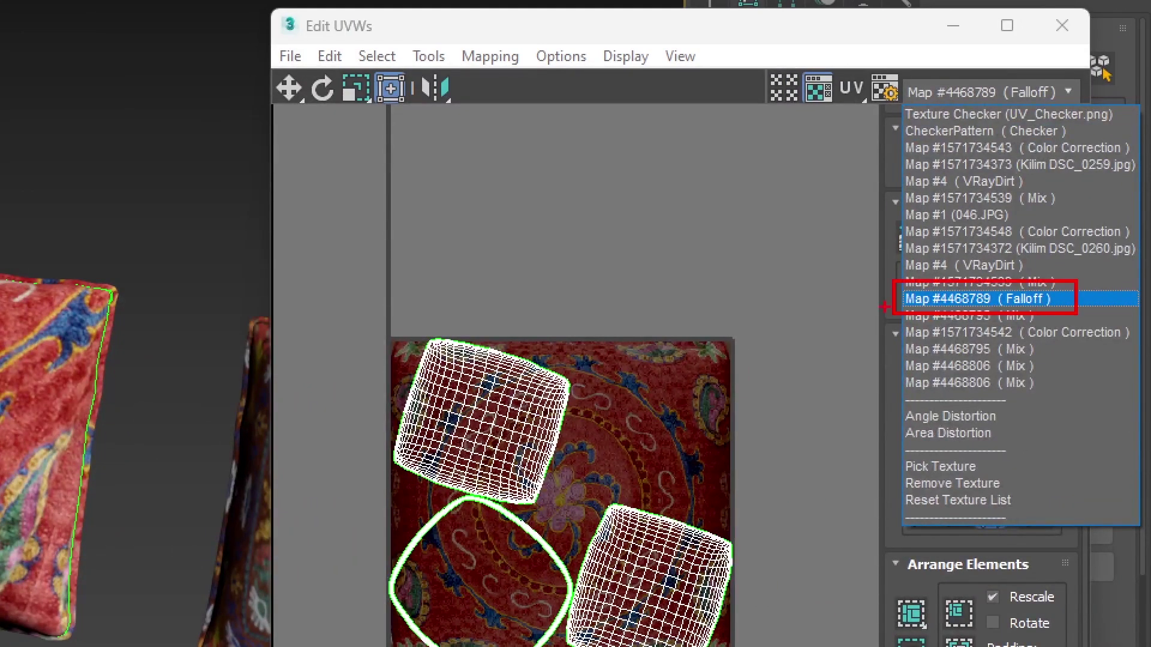
ctrl+shift+drag(770, 292, 911, 306)
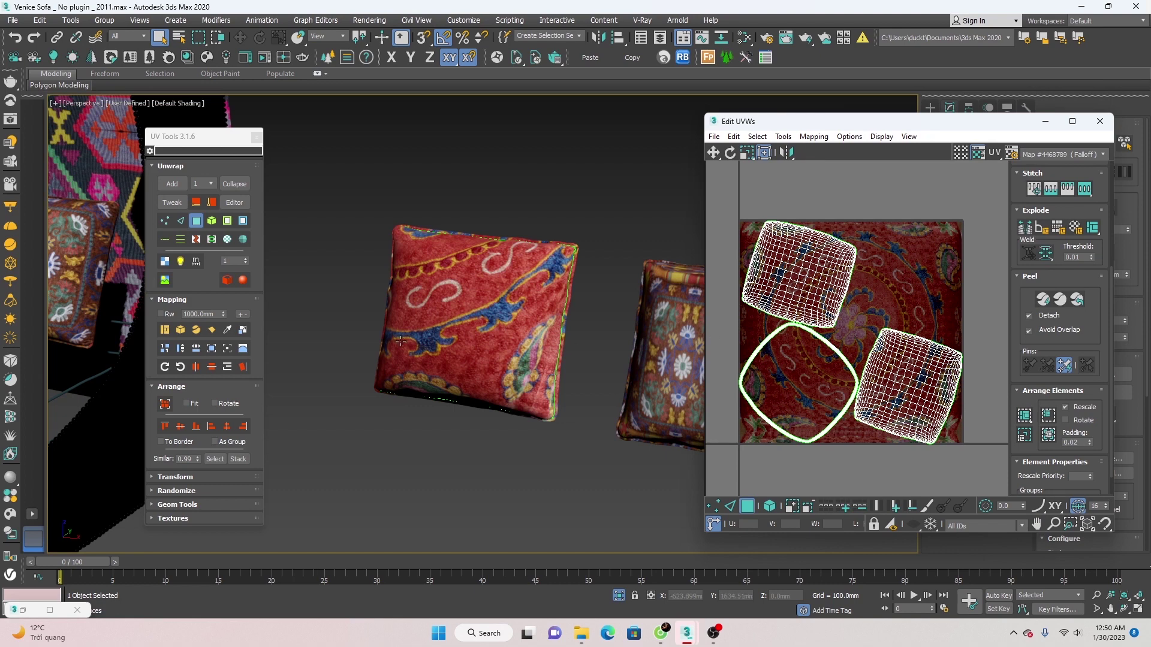
alt+middle_drag(453, 348, 511, 351)
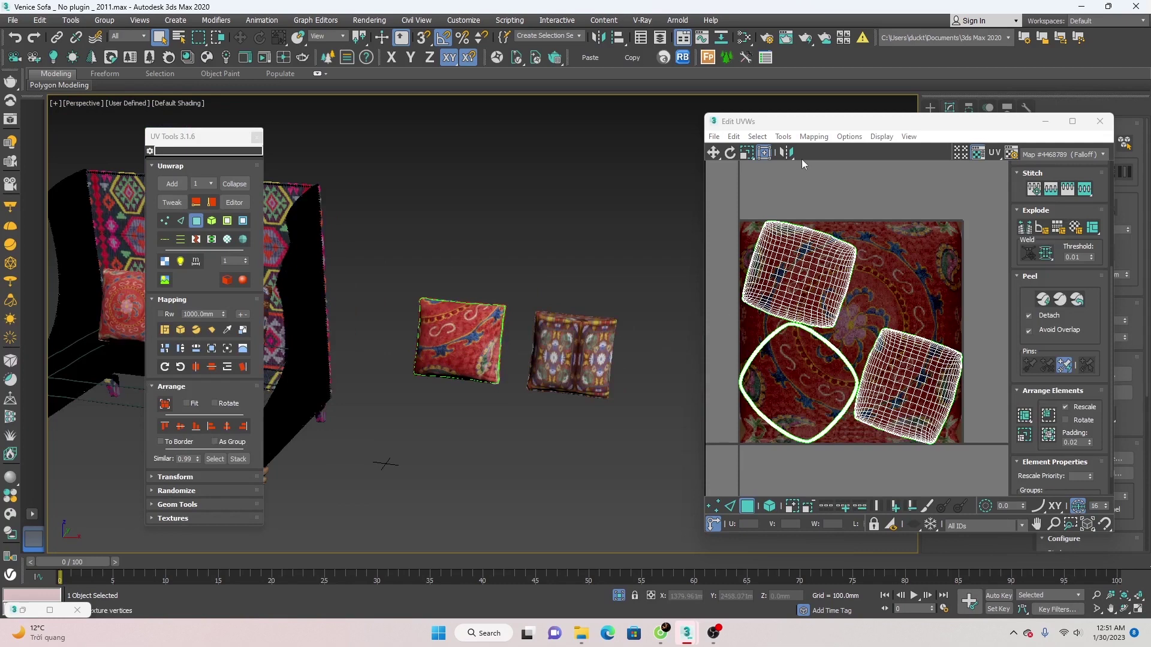
drag(706, 193, 381, 200)
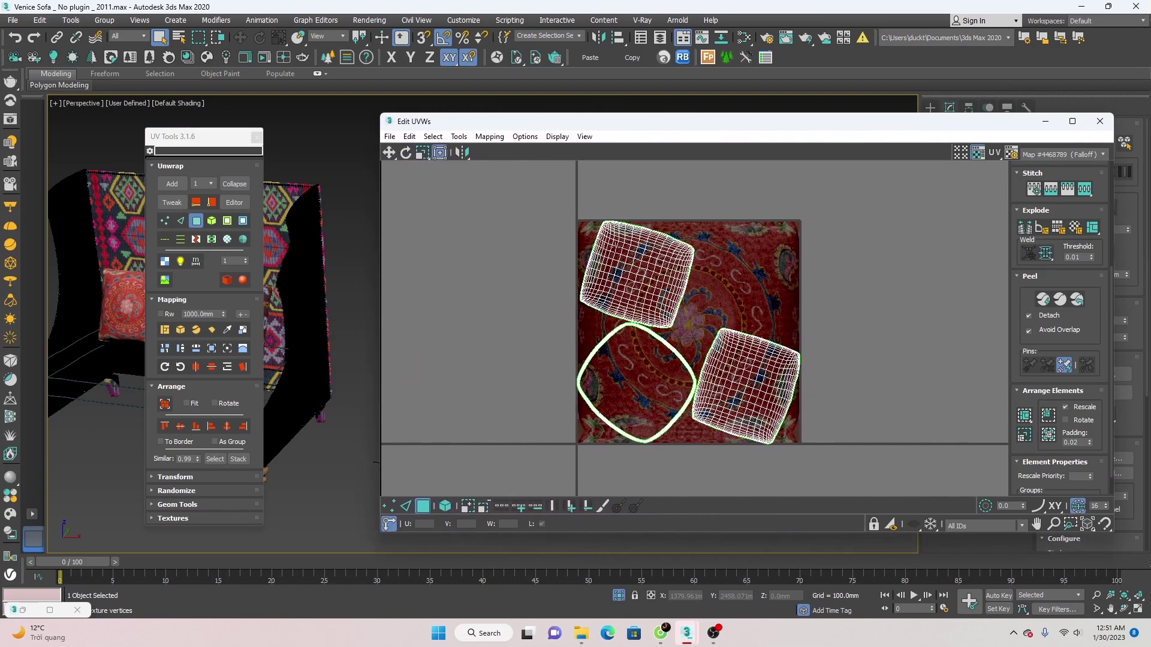
alt+middle_drag(295, 221, 160, 238)
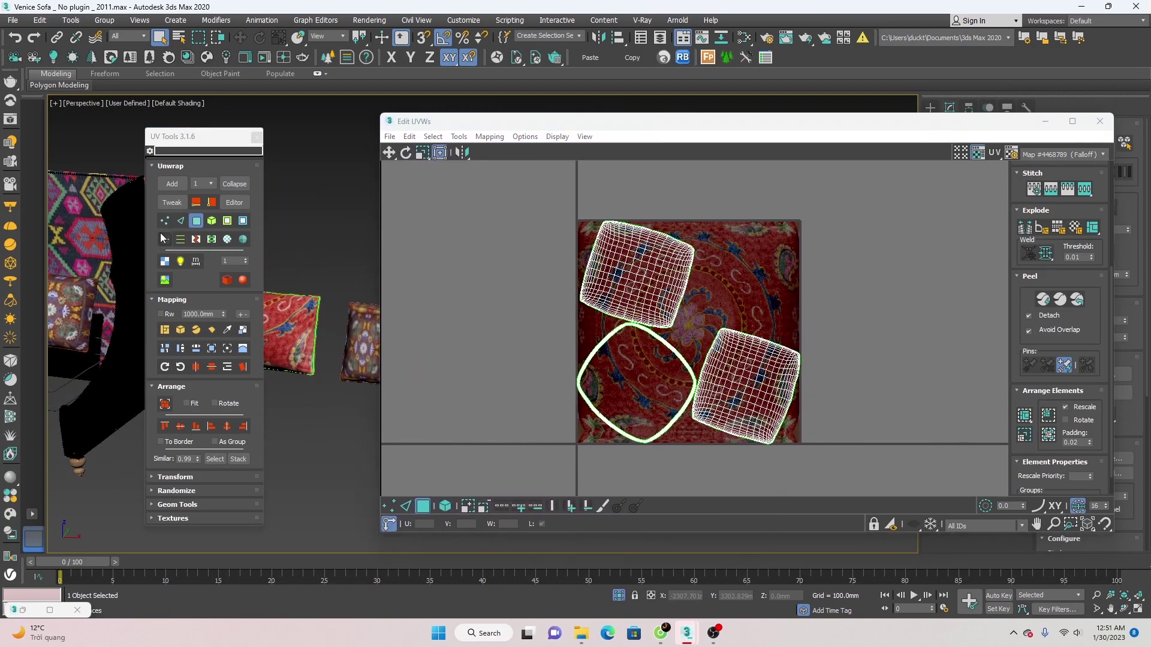
drag(198, 136, 12, 147)
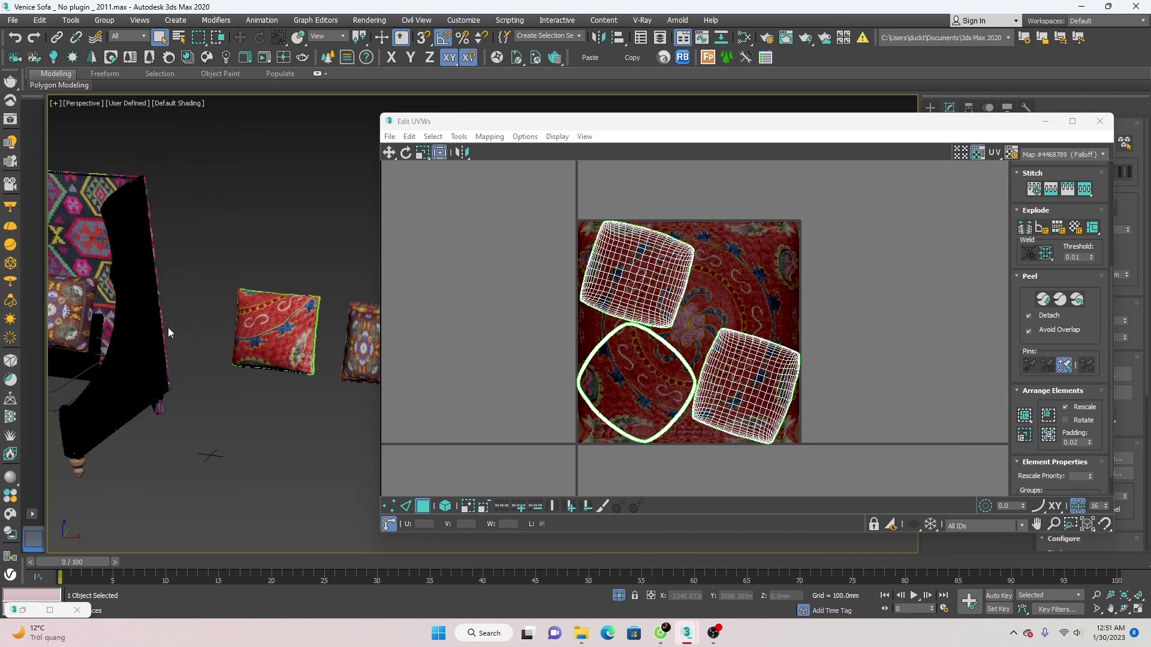
scroll(168, 327, up, 3)
scroll(165, 328, up, 3)
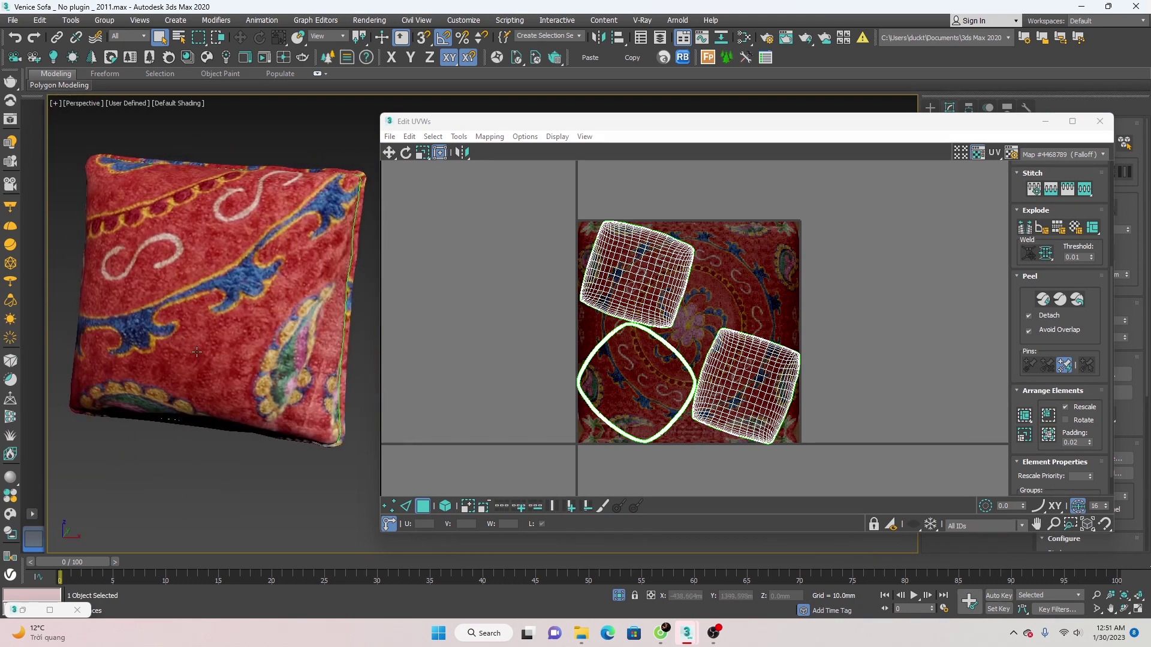
alt+middle_drag(197, 353, 220, 358)
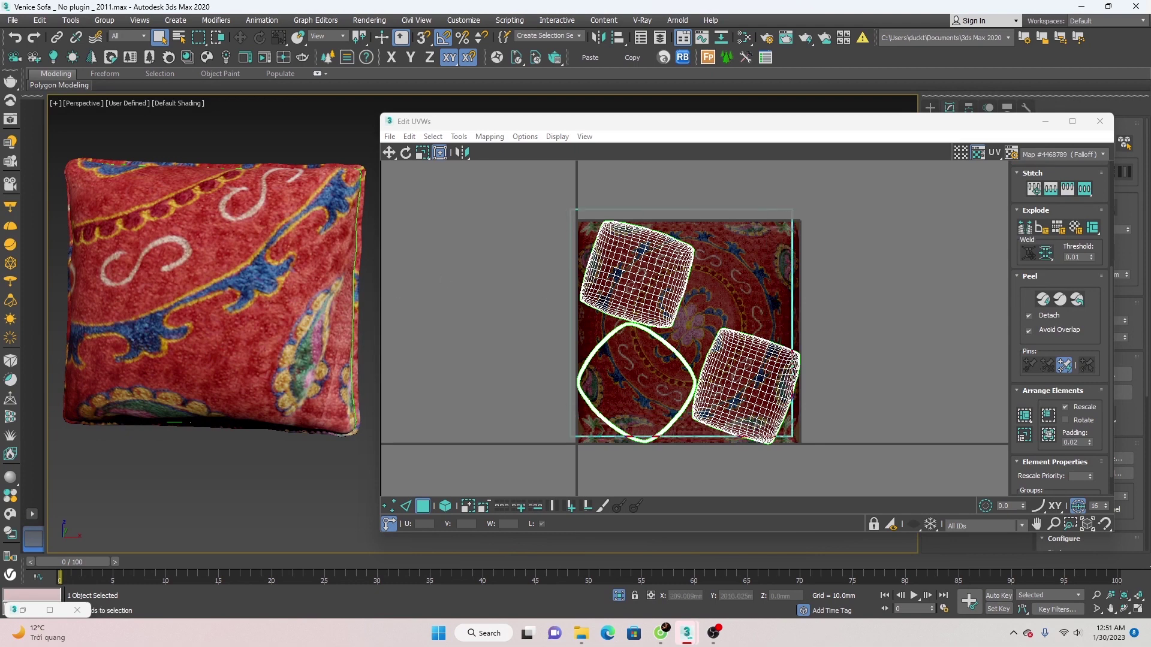
drag(570, 209, 809, 448)
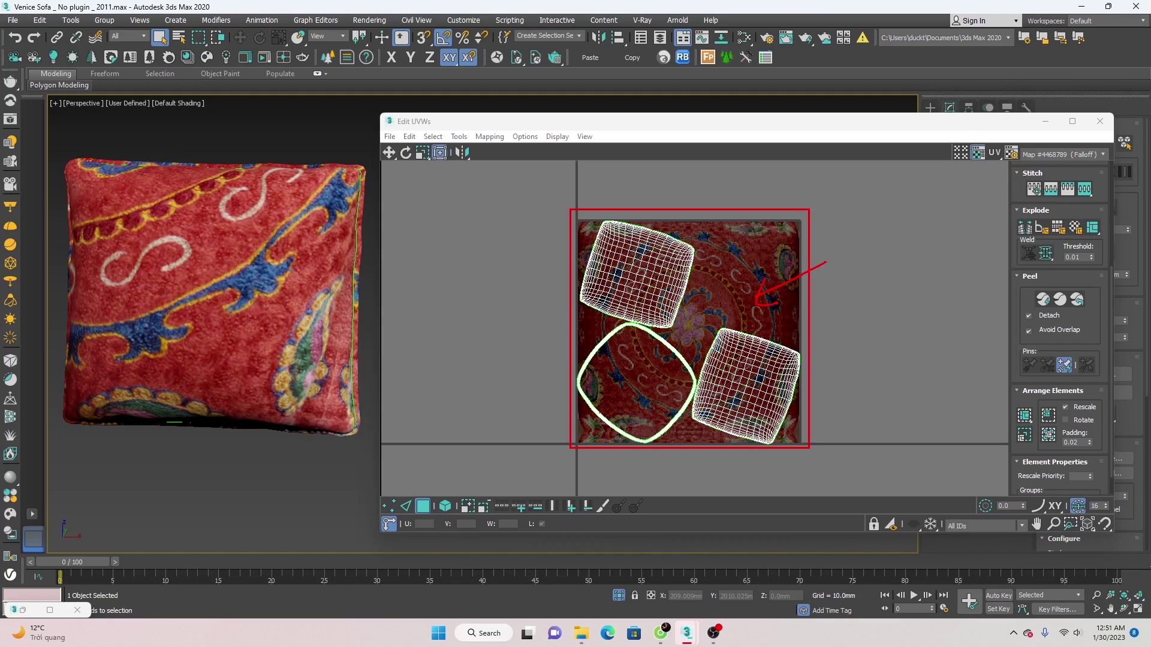
mouse_move(342, 207)
mouse_down()
mouse_move(287, 411)
mouse_move(81, 231)
mouse_up()
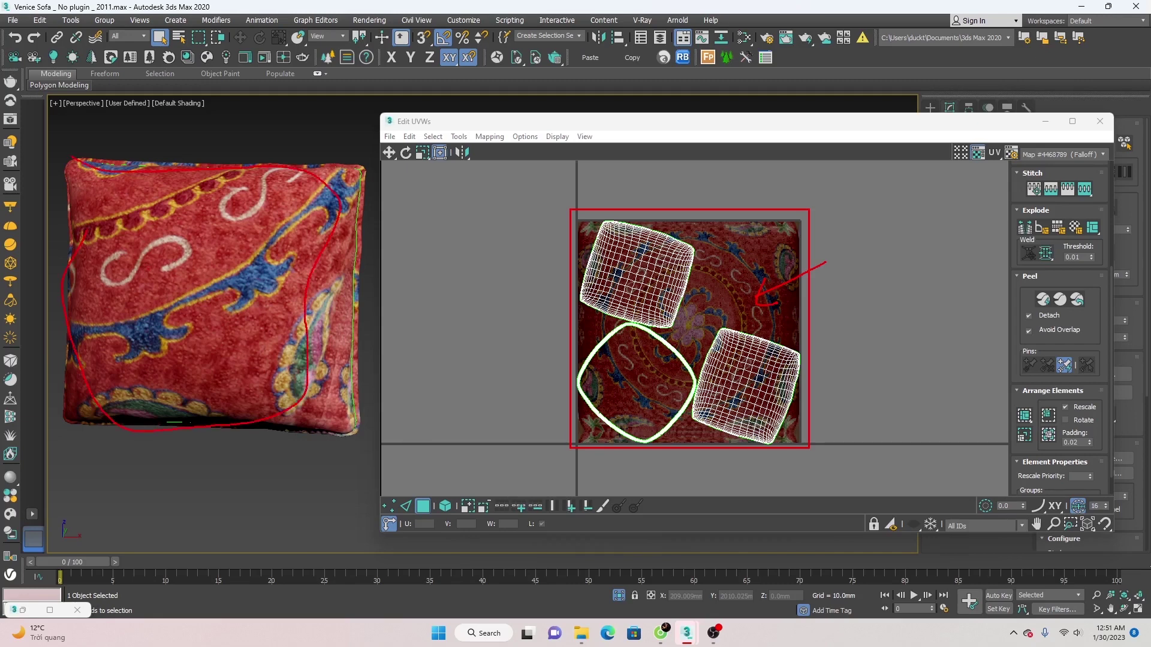
key(Escape)
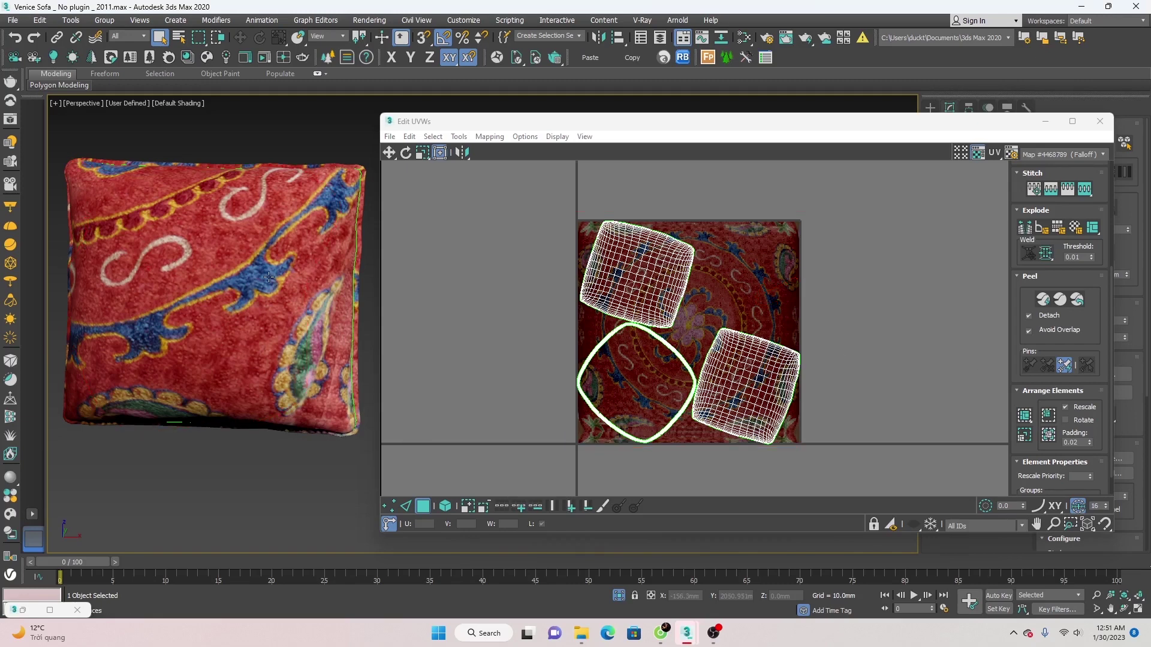
click(744, 398)
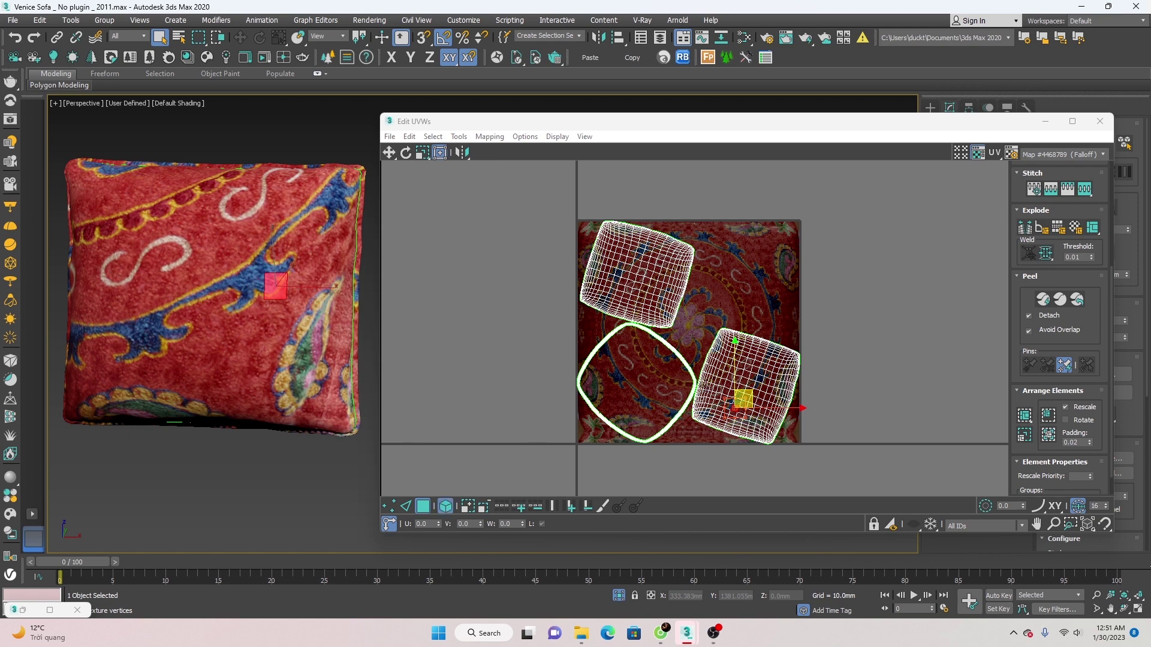
- Move the right UV island over the texture and straighten it with Rotate Elements by edges
double_click(756, 370)
mouse_move(764, 373)
mouse_down()
mouse_move(710, 324)
mouse_move(696, 329)
mouse_up()
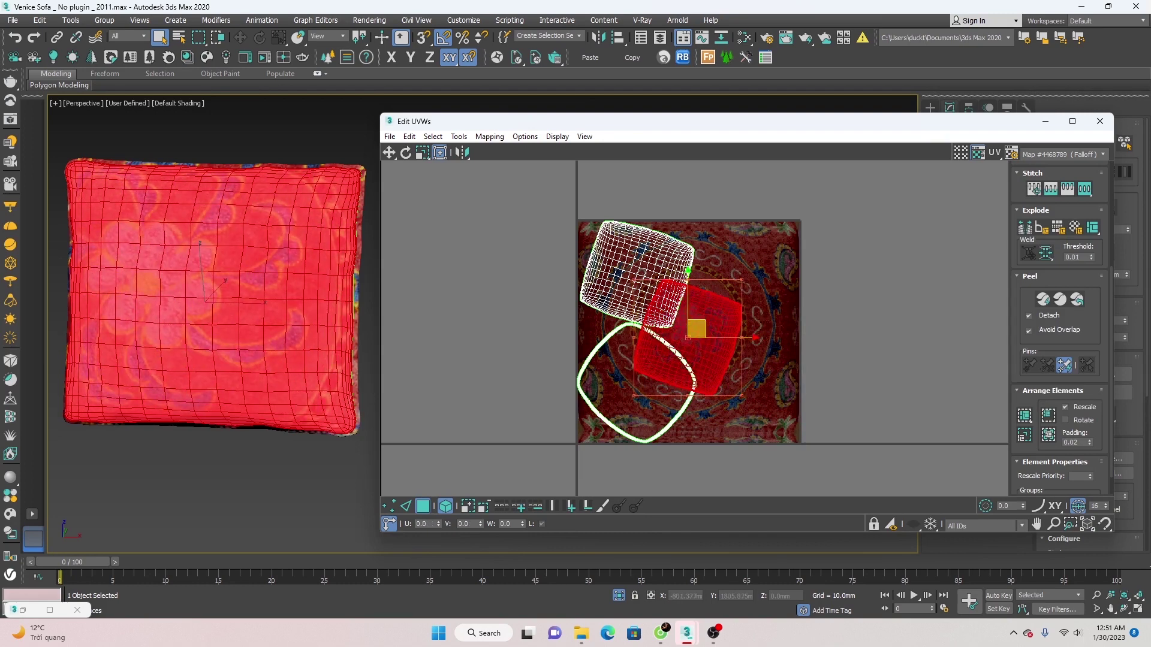
key(u)
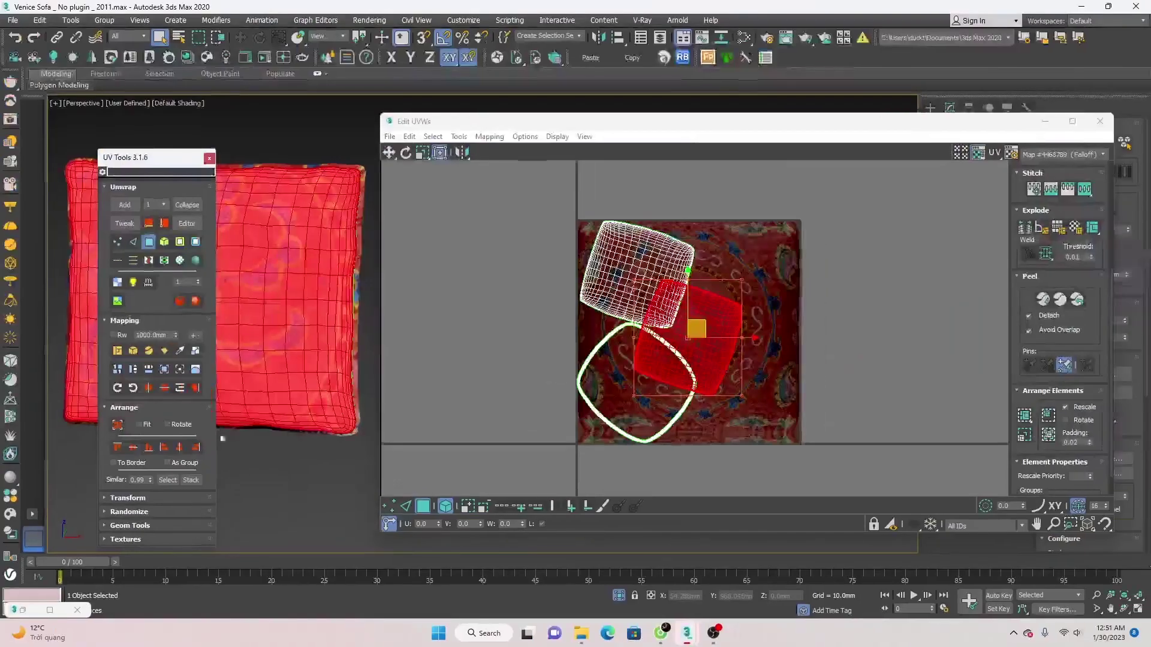
click(197, 389)
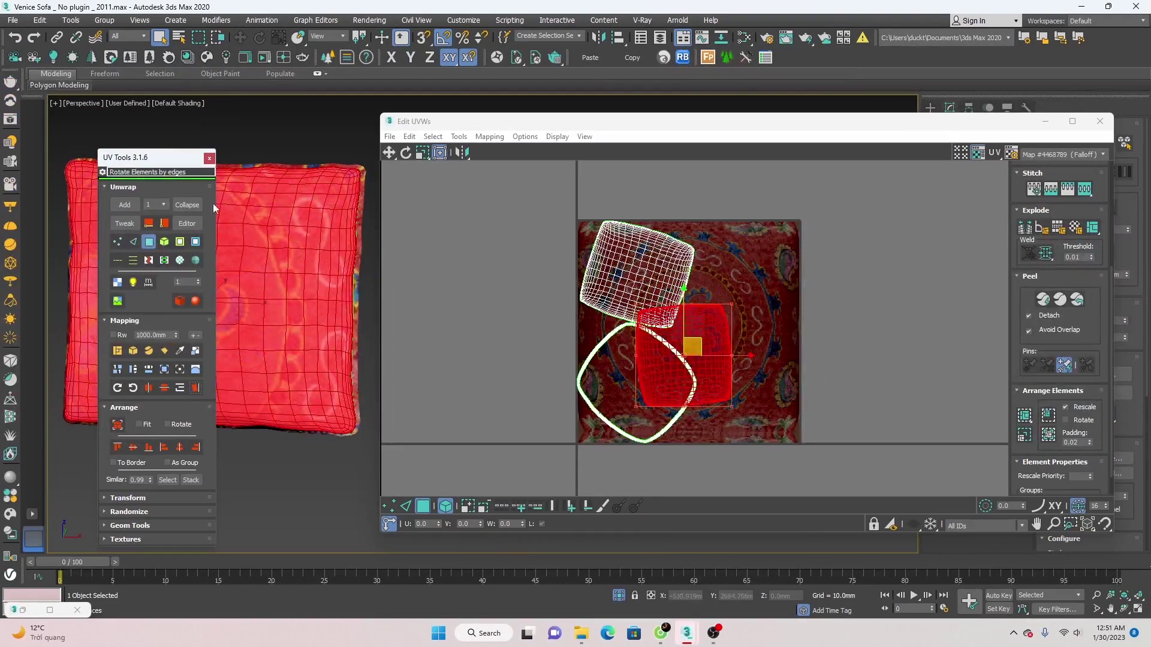
click(209, 159)
- Move the side and ring islands off the texture and raise the centre island for scaling
click(615, 264)
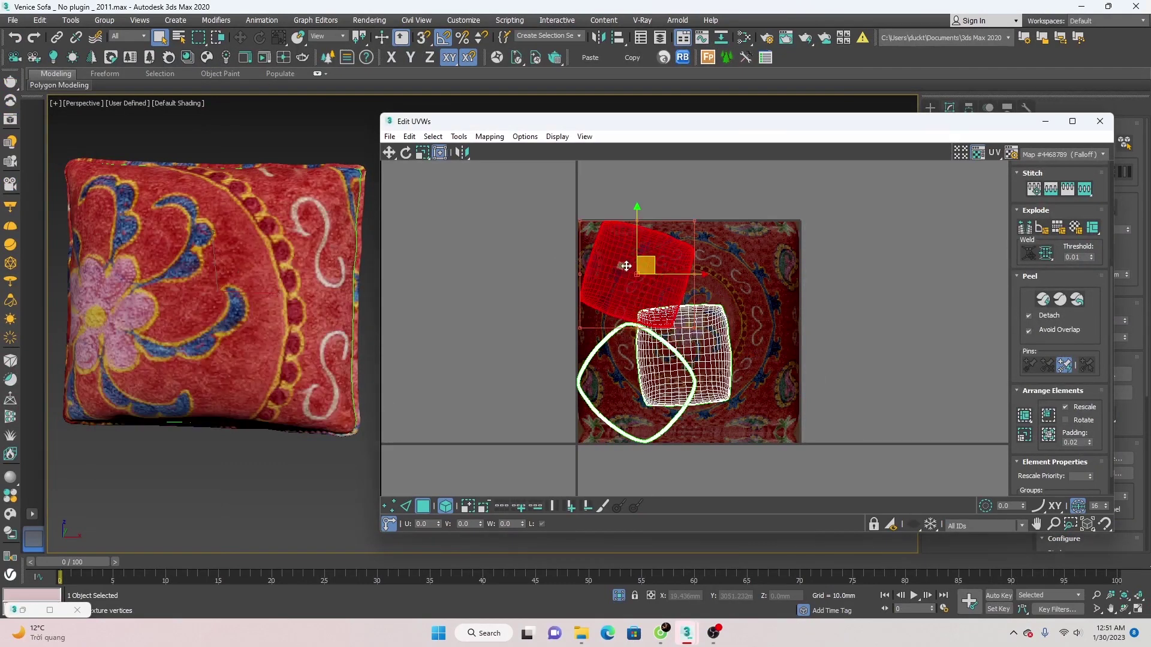
drag(647, 259, 488, 302)
click(589, 358)
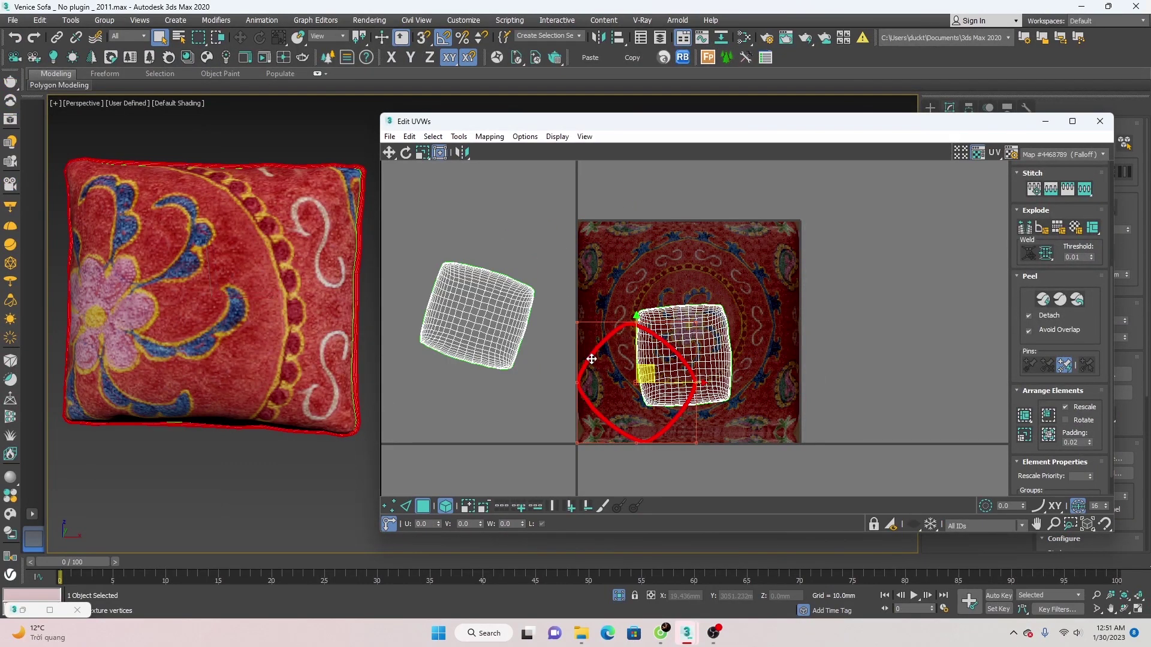
drag(648, 362, 464, 436)
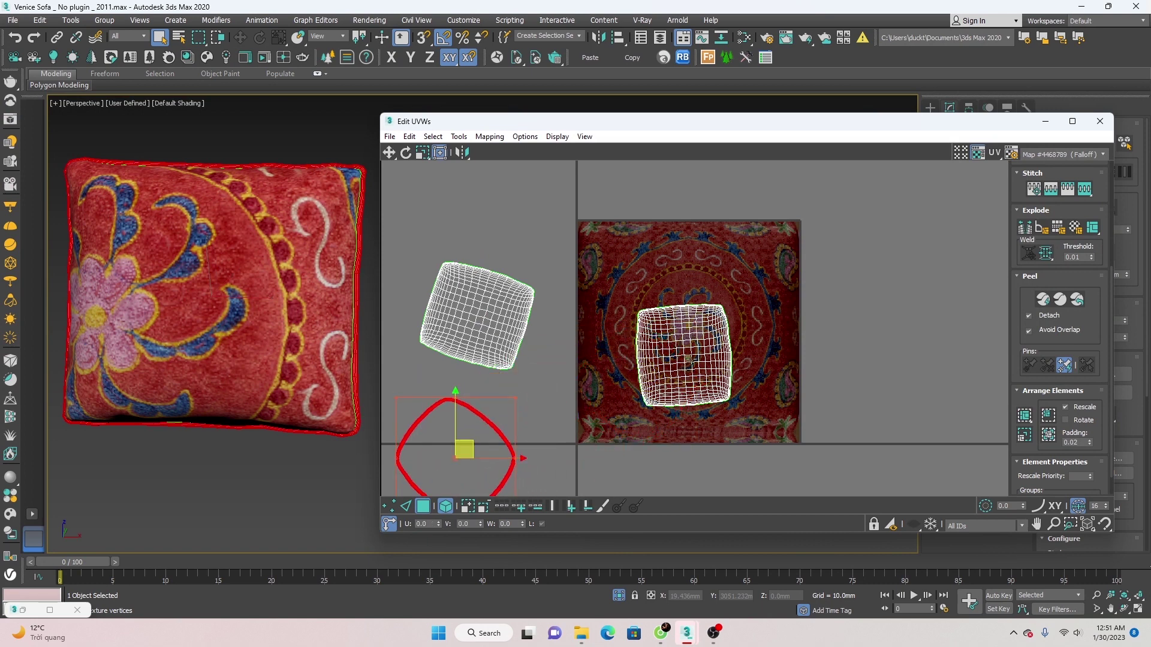
click(702, 359)
drag(702, 359, 706, 295)
key(r)
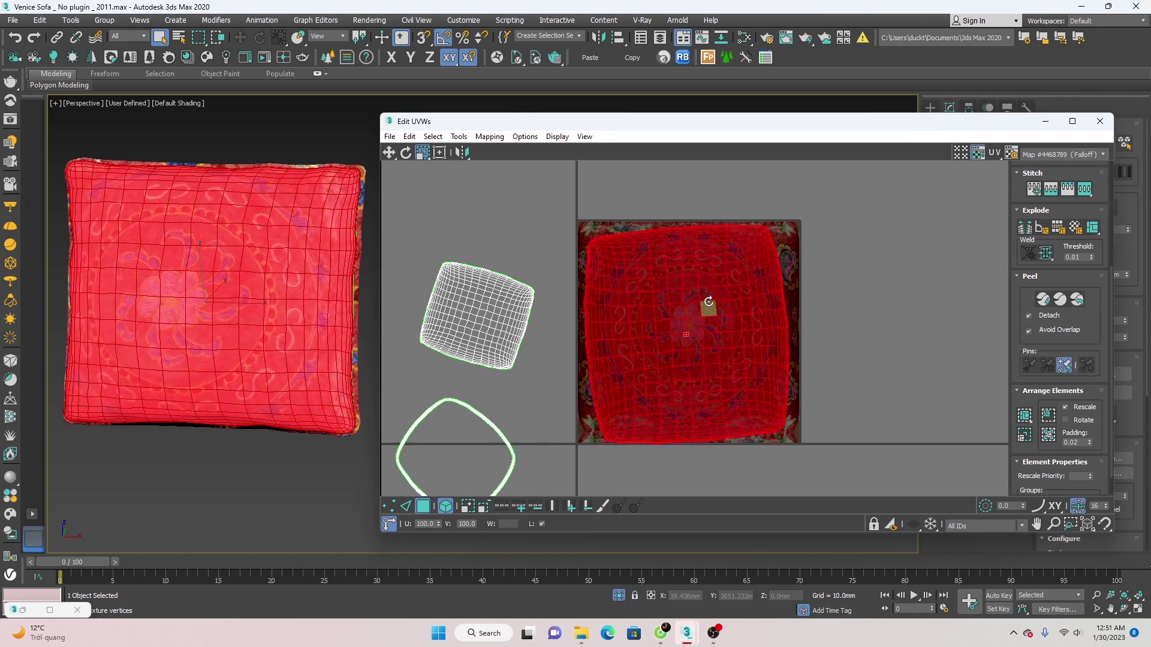
- Rotate the island about -5° and nudge it to centre the kilim medallion
key(e)
drag(718, 296, 724, 296)
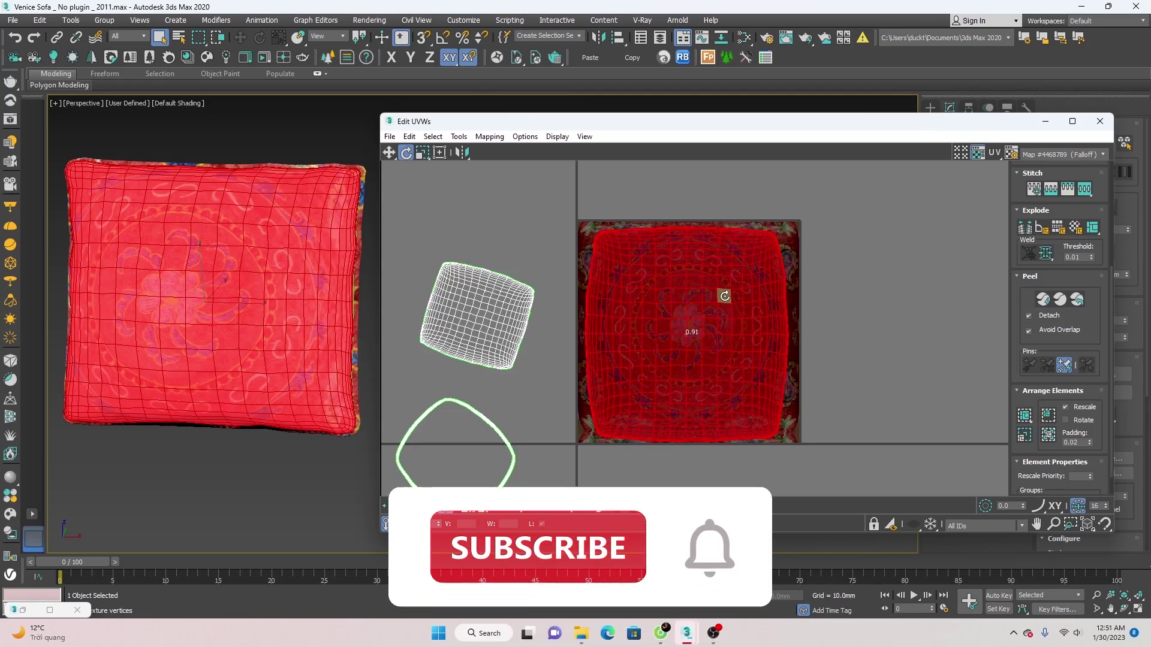
key(w)
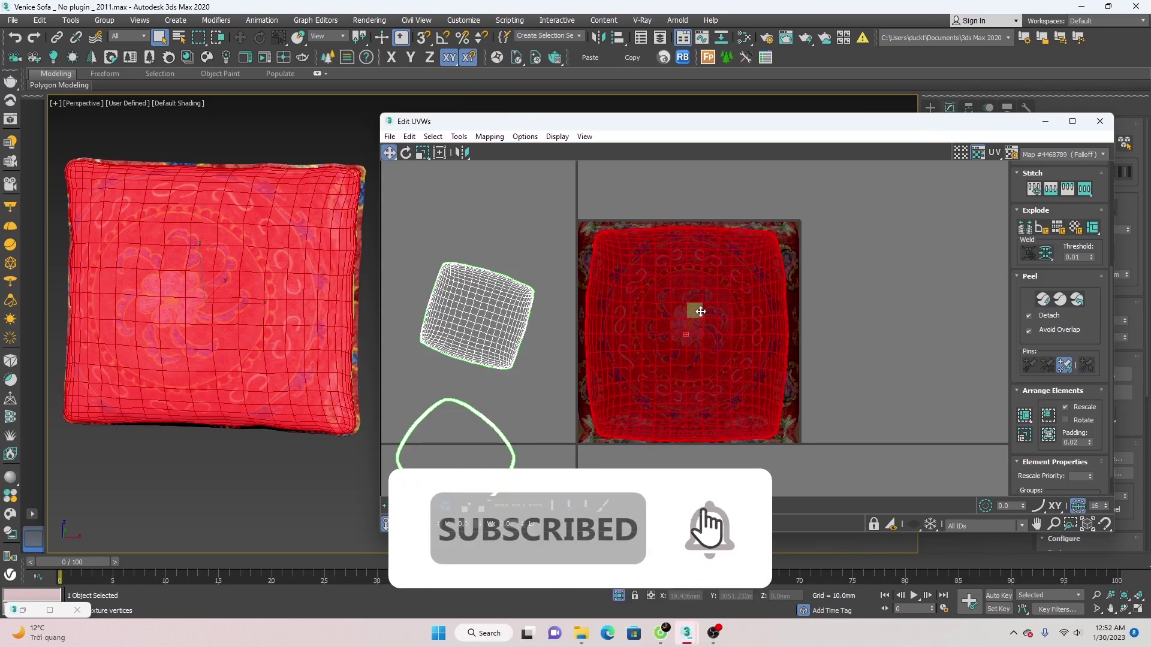
drag(714, 305, 700, 309)
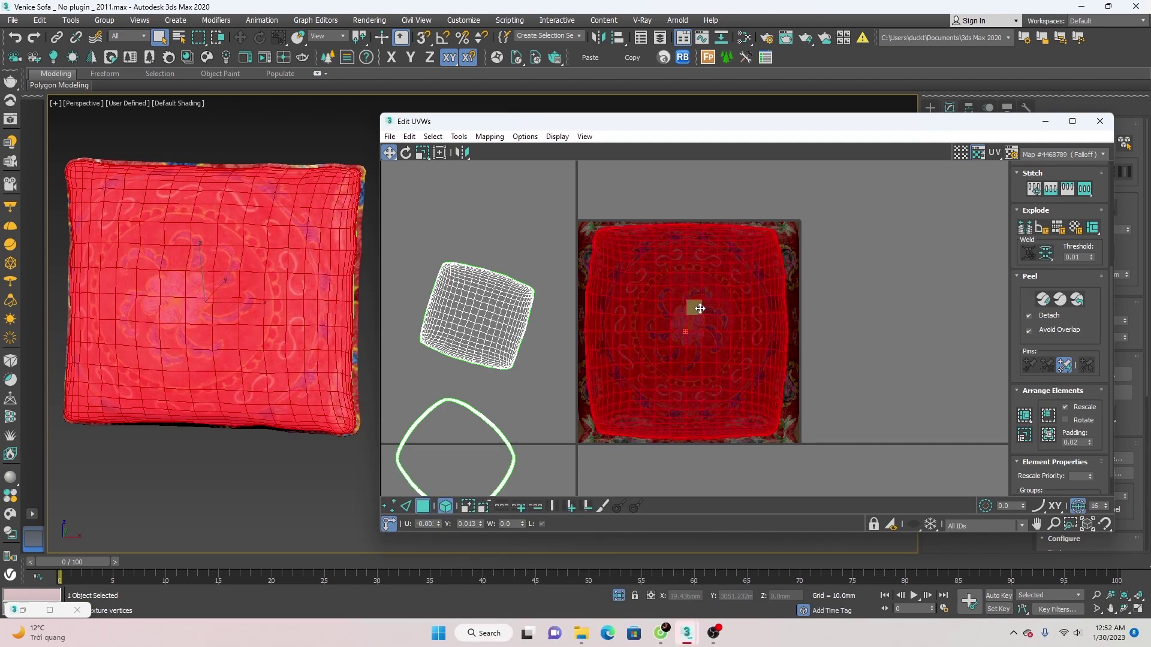
- Clear the face selection and pan the viewport and Edit UVWs window to reveal the pillow
scroll(109, 350, down, 5)
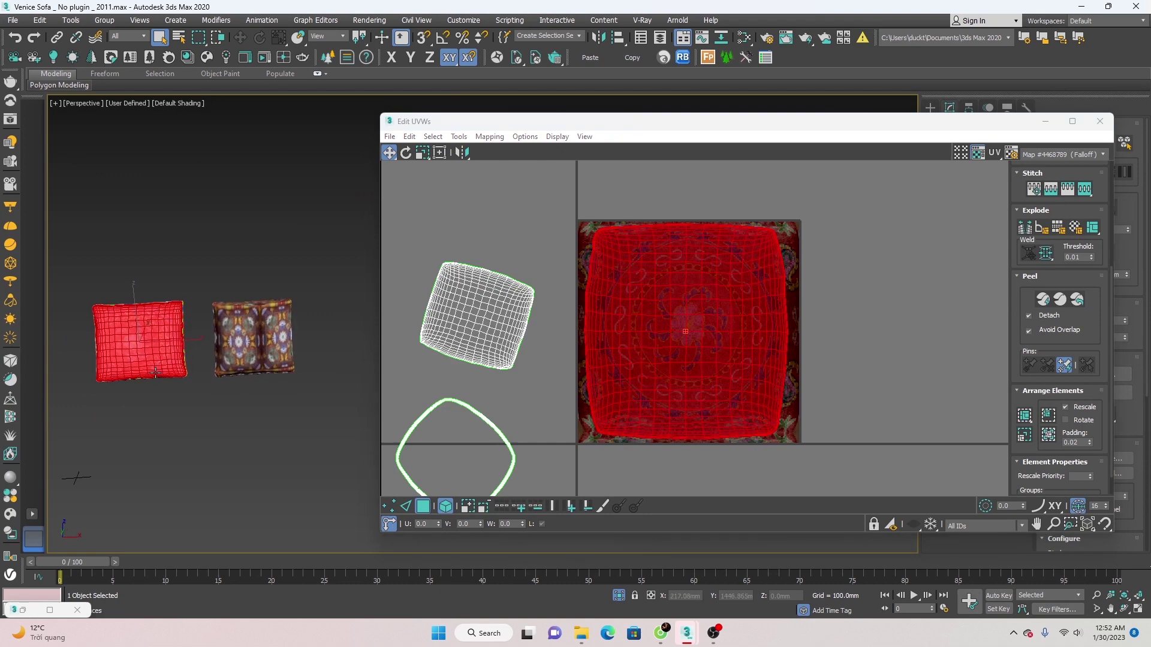
middle_drag(162, 374, 236, 375)
scroll(226, 347, up, 4)
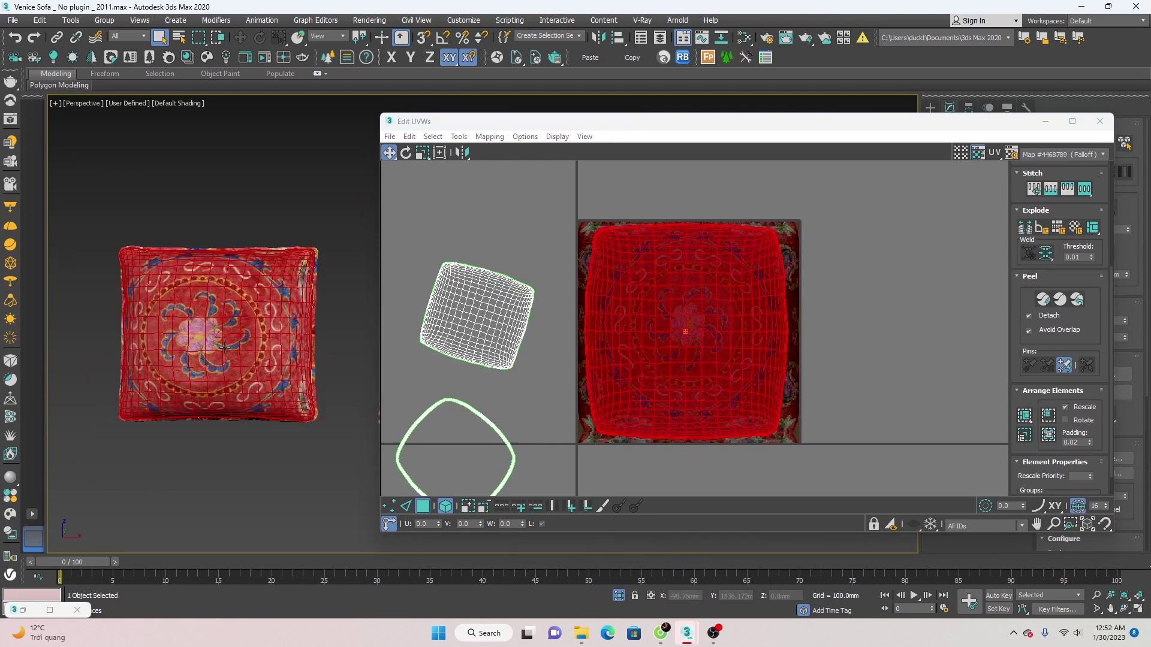
scroll(252, 324, down, 5)
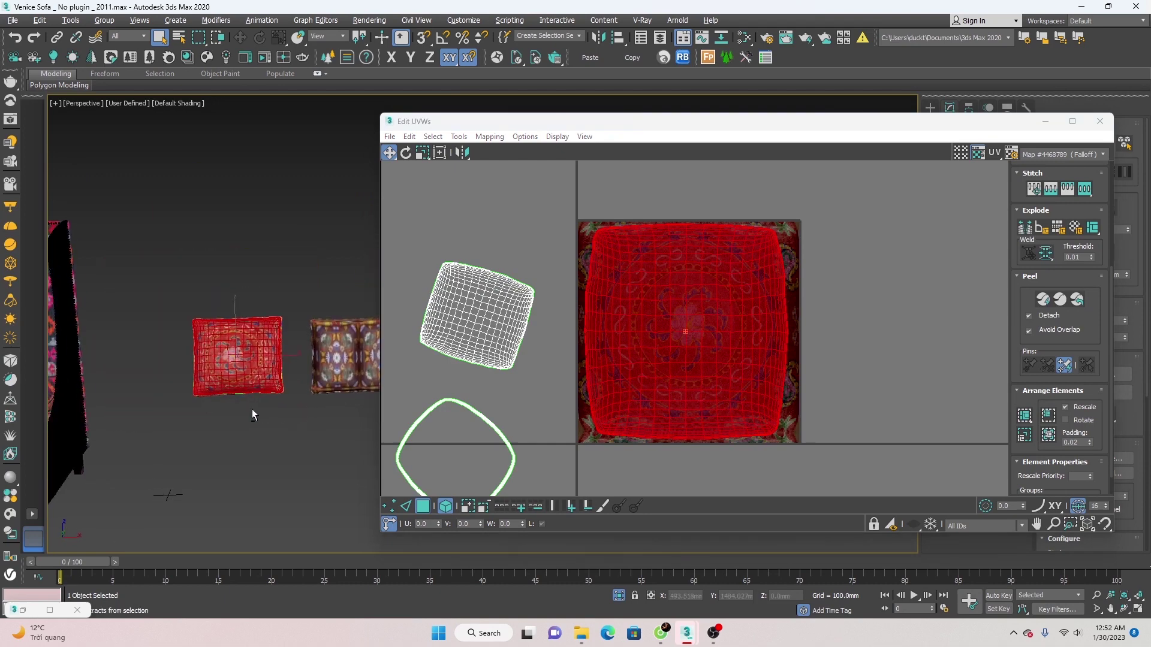
middle_drag(252, 408, 310, 407)
scroll(310, 408, down, 4)
click(284, 412)
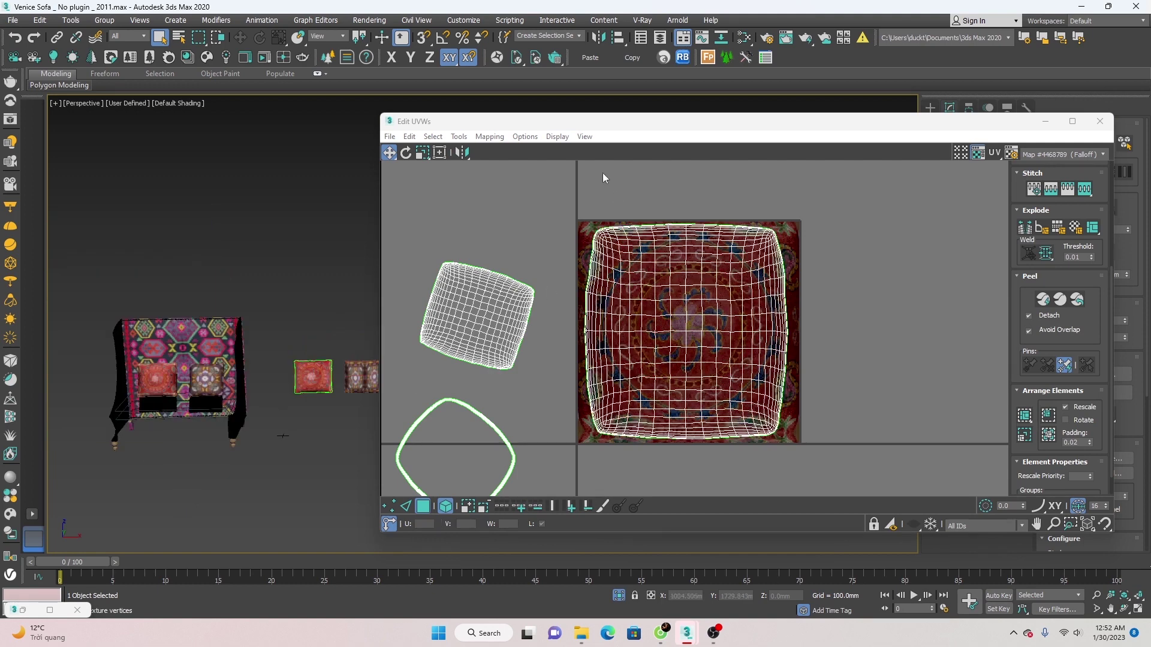
drag(603, 123, 773, 157)
scroll(314, 423, up, 3)
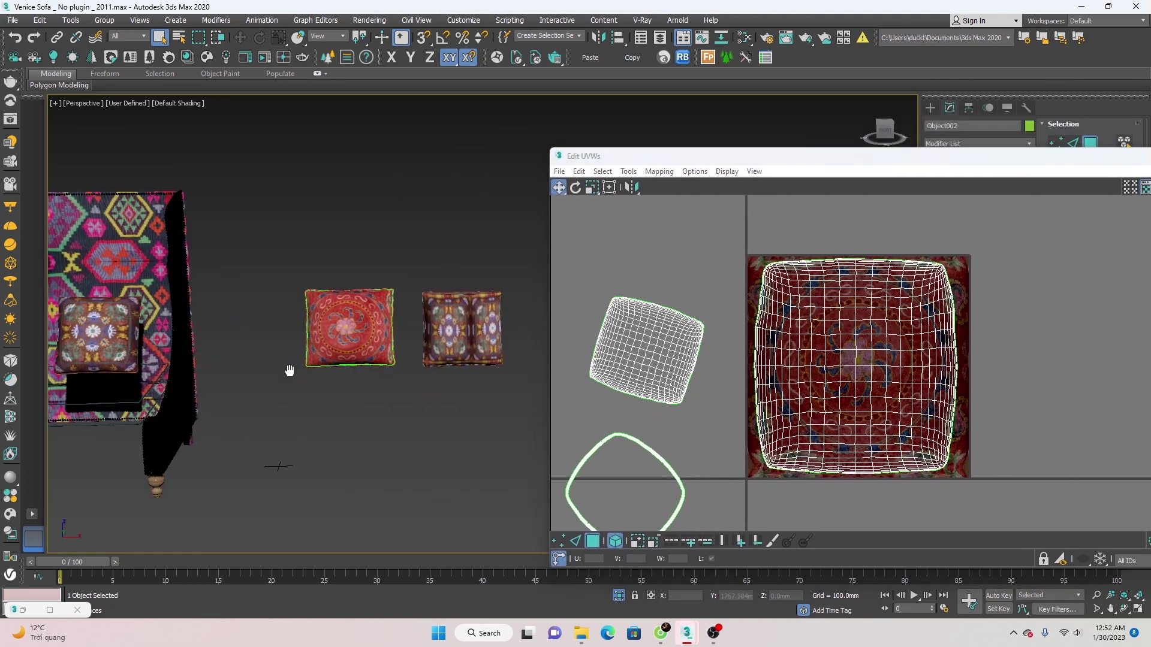
- Select all the pillow's faces, view both pillows beside the sofa, then deselect
mouse_move(290, 372)
middle_down()
mouse_move(433, 360)
mouse_move(414, 355)
middle_up()
scroll(478, 353, up, 2)
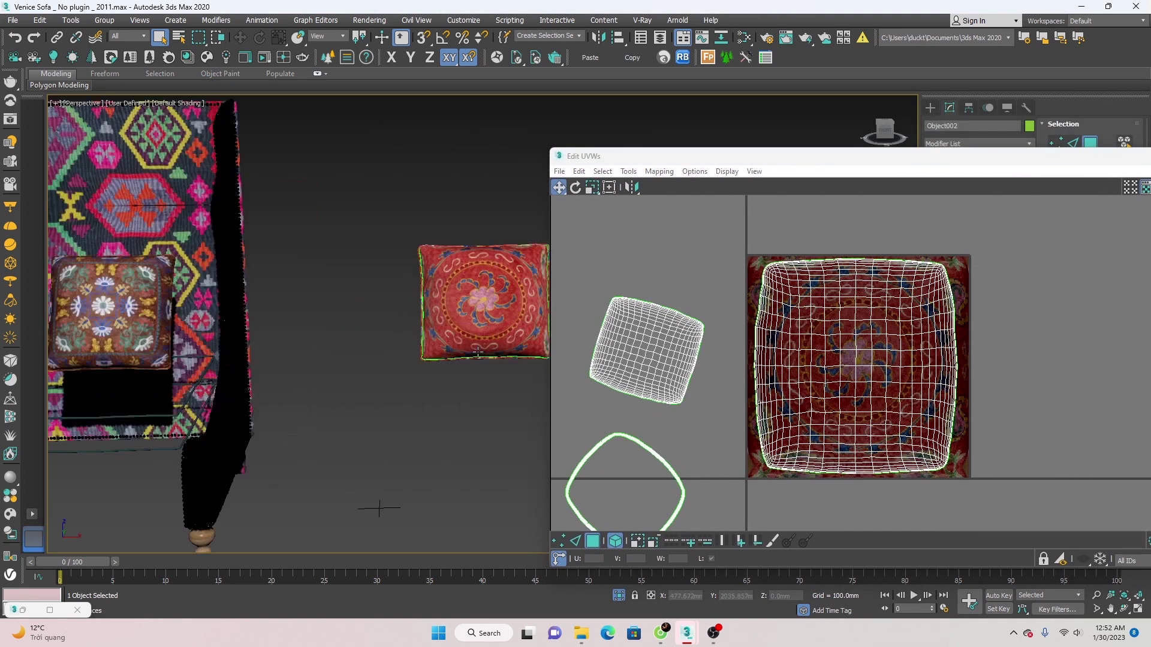
scroll(416, 356, down, 3)
key(ctrl+a)
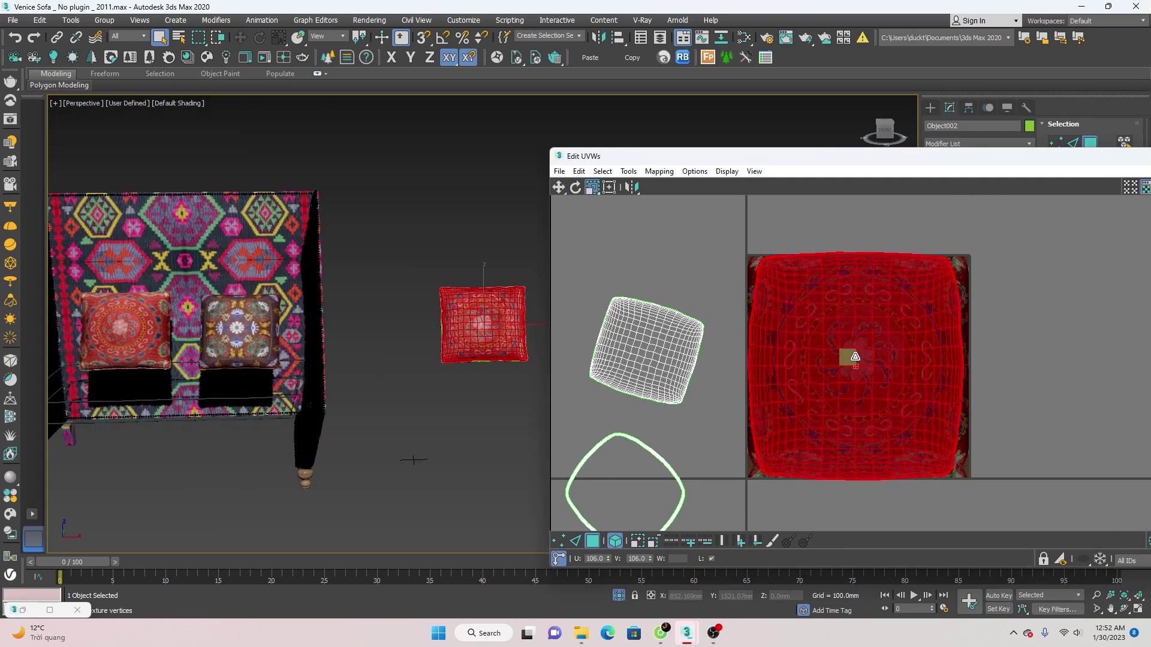
alt+middle_drag(447, 367, 446, 393)
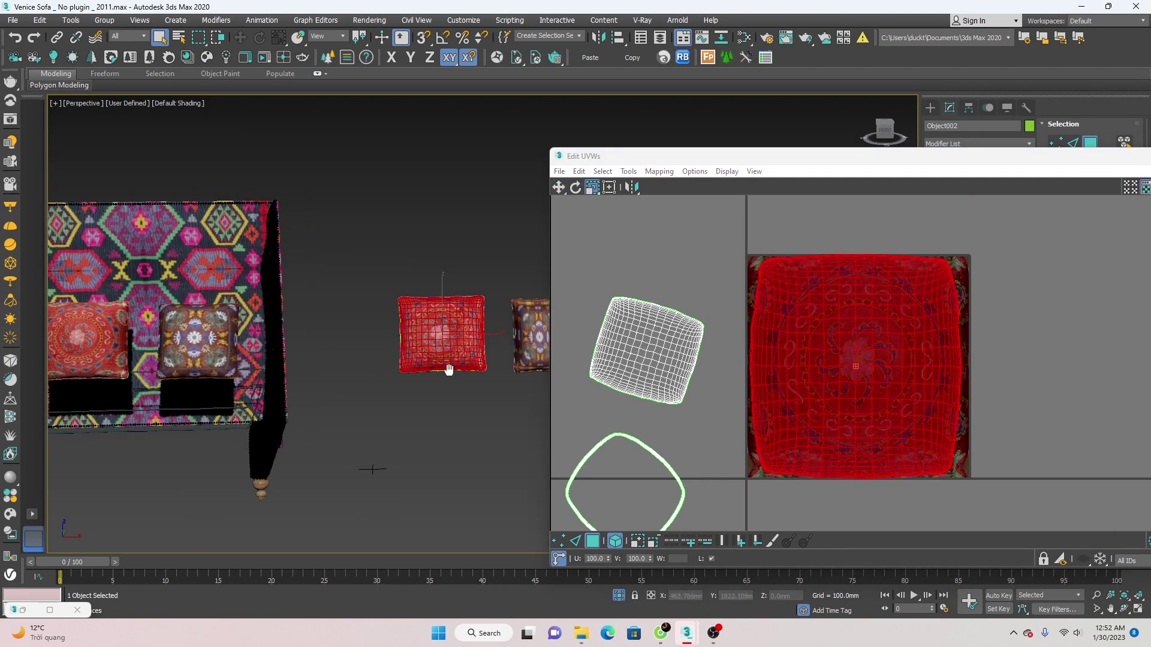
click(446, 394)
- Select the loose UV island and inspect the sofa from angled and side views
scroll(431, 383, up, 2)
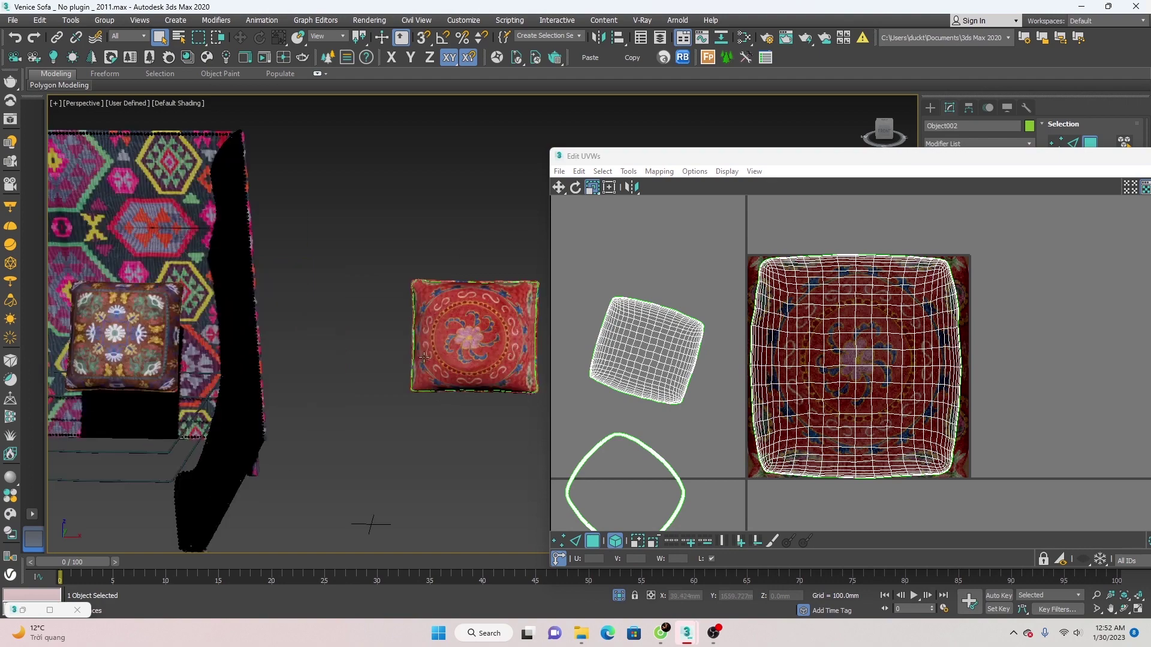
scroll(420, 376, up, 1)
scroll(409, 369, down, 1)
middle_drag(409, 370, 391, 372)
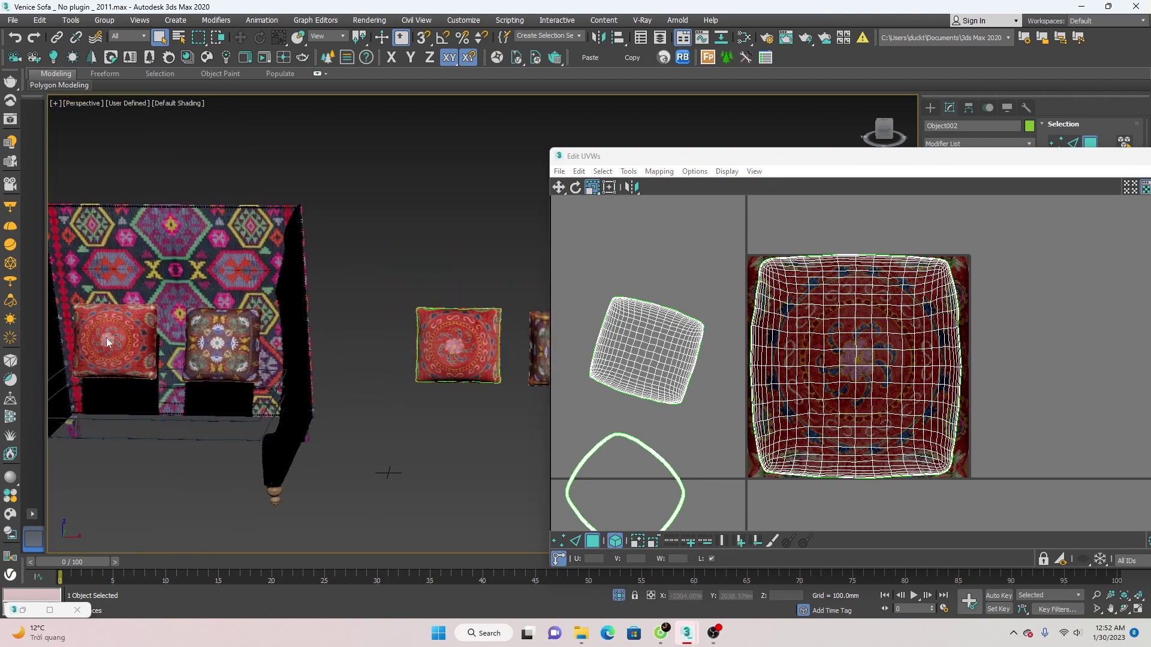
mouse_move(118, 344)
alt+middle_down()
mouse_move(138, 361)
mouse_move(335, 356)
alt+middle_up()
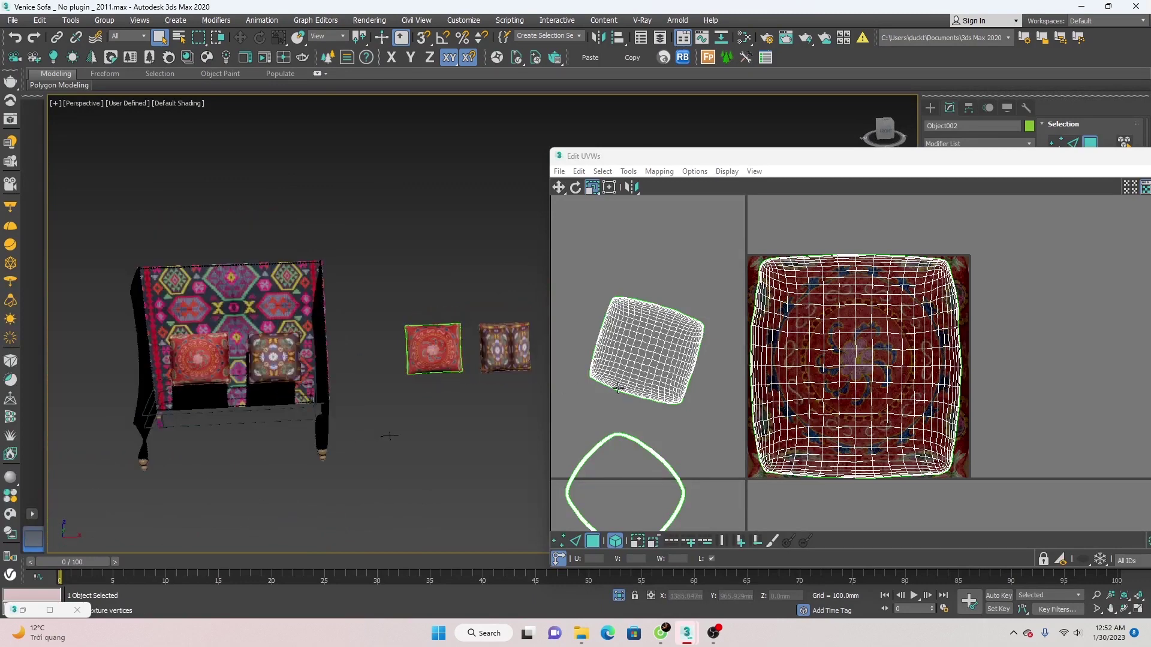
click(635, 375)
mouse_move(432, 361)
alt+middle_down()
mouse_move(314, 317)
mouse_move(221, 316)
alt+middle_up()
scroll(221, 316, up, 3)
scroll(221, 316, down, 1)
mouse_move(336, 348)
middle_down()
mouse_move(509, 398)
mouse_move(441, 395)
middle_up()
- Face the sofa front-on, then move the Edit UVWs window and close it
scroll(441, 396, down, 2)
alt+middle_drag(368, 383, 359, 433)
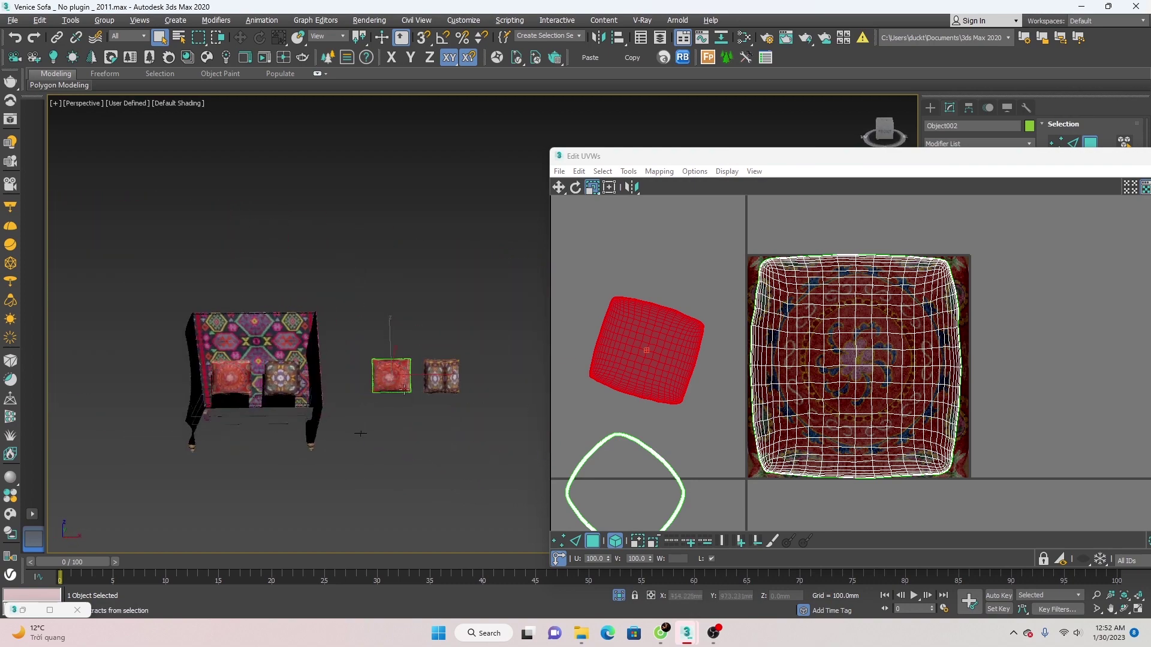
scroll(447, 381, up, 3)
scroll(446, 381, down, 2)
drag(899, 162, 523, 145)
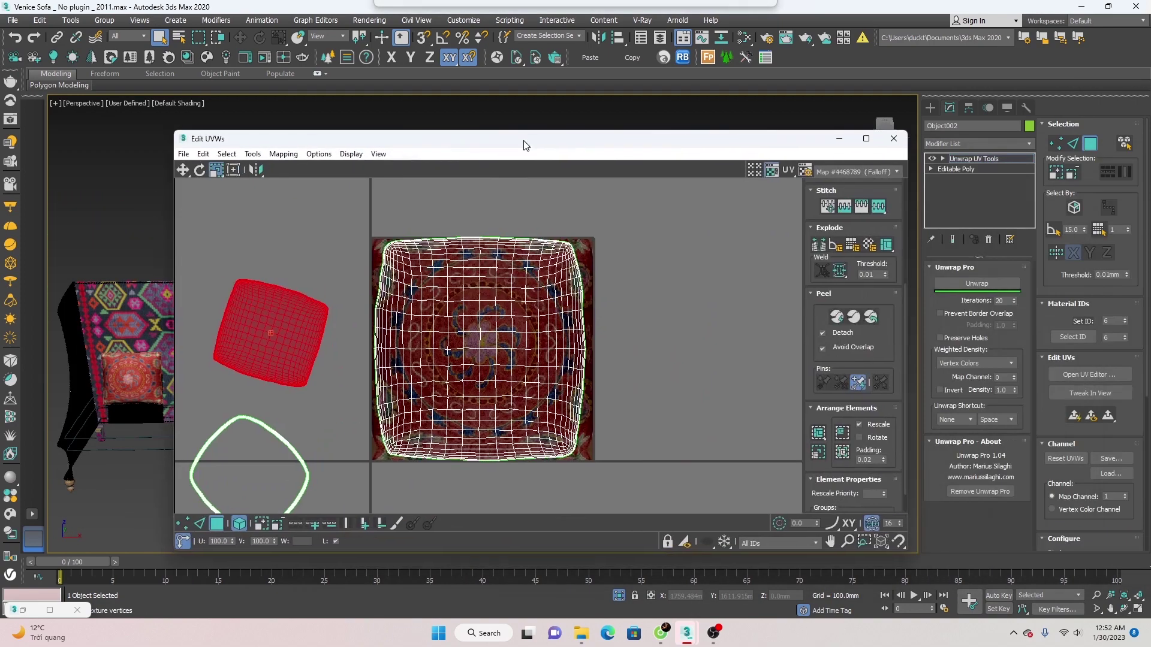
click(923, 148)
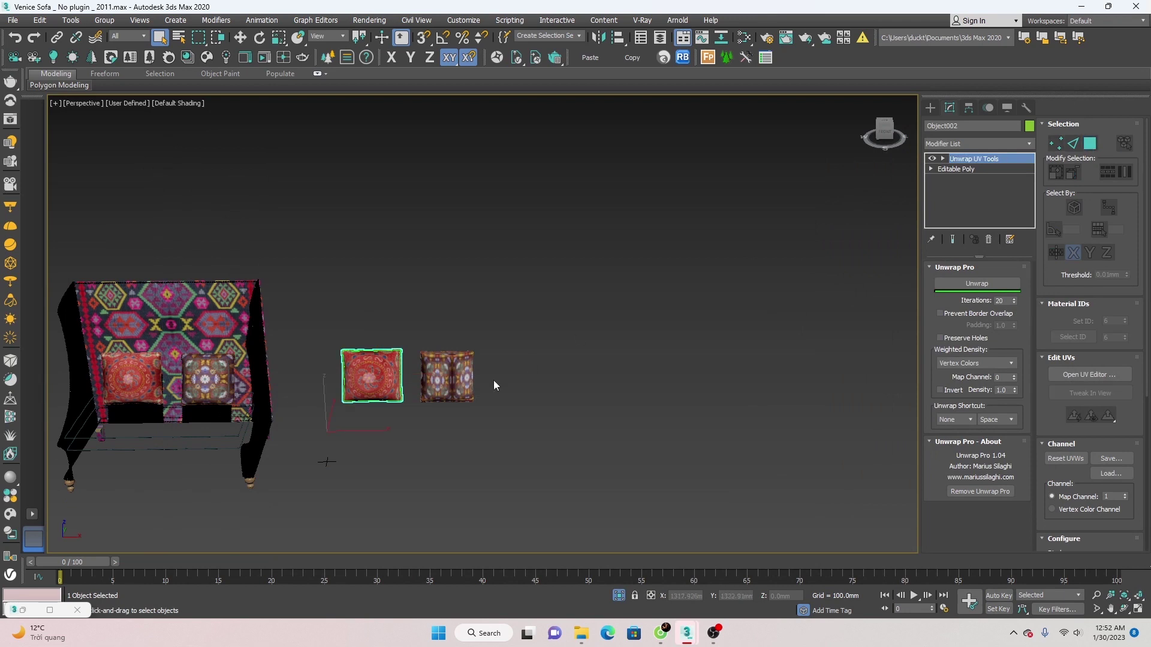
- Select the right-hand pillow and add an Unwrap UV Tools modifier from the UV Tools panel
scroll(493, 385, up, 2)
click(459, 389)
scroll(459, 388, up, 1)
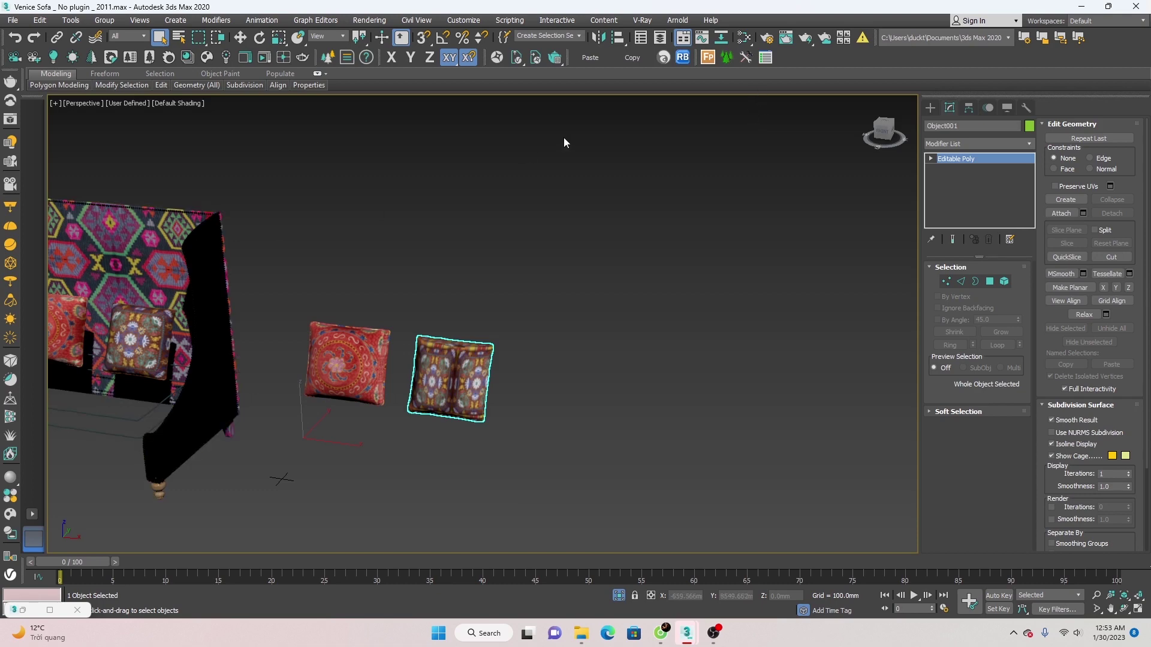
click(556, 241)
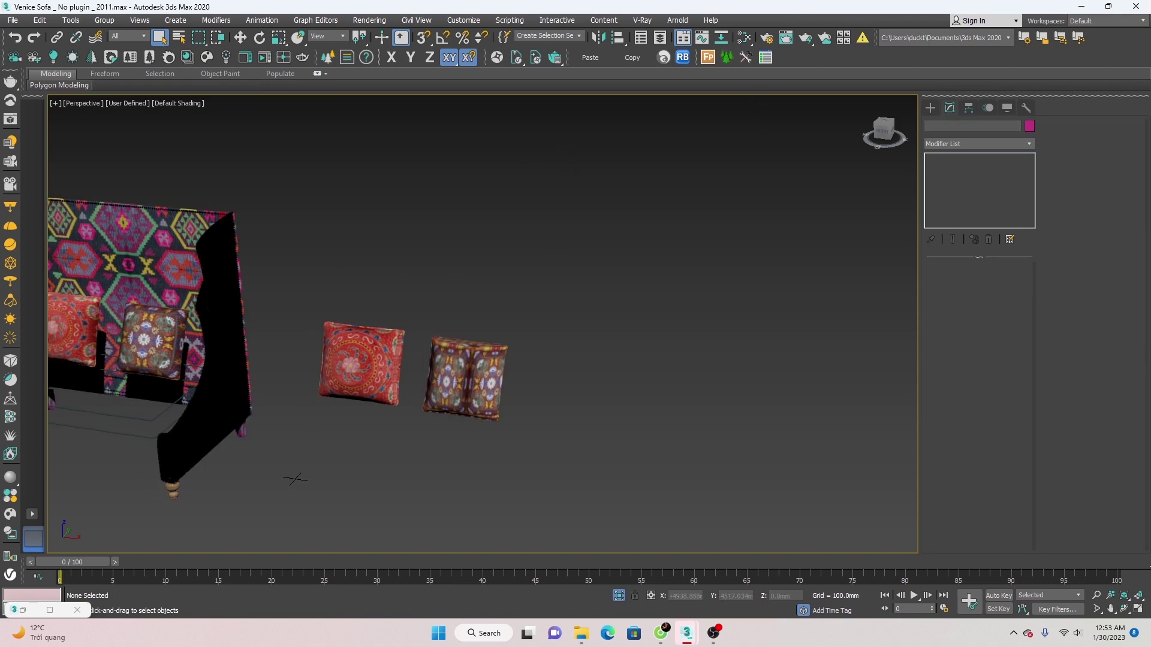
mouse_move(27, 187)
mouse_down()
mouse_move(647, 171)
mouse_move(246, 174)
mouse_move(187, 161)
mouse_up()
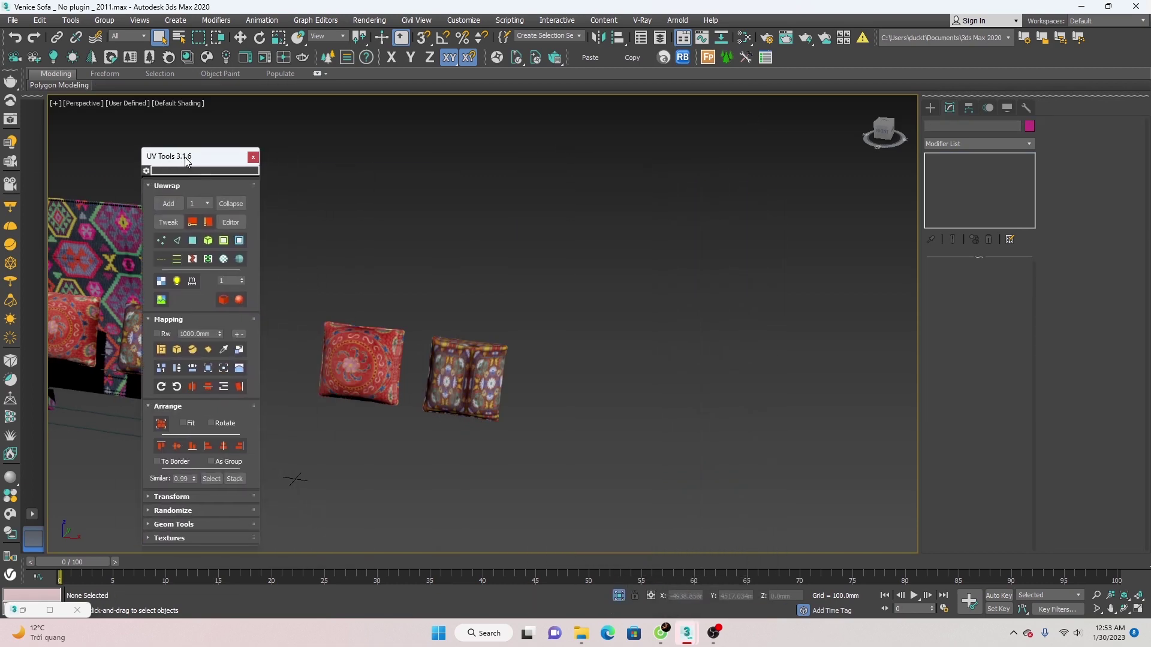
click(463, 377)
scroll(463, 378, up, 5)
middle_drag(499, 369, 513, 372)
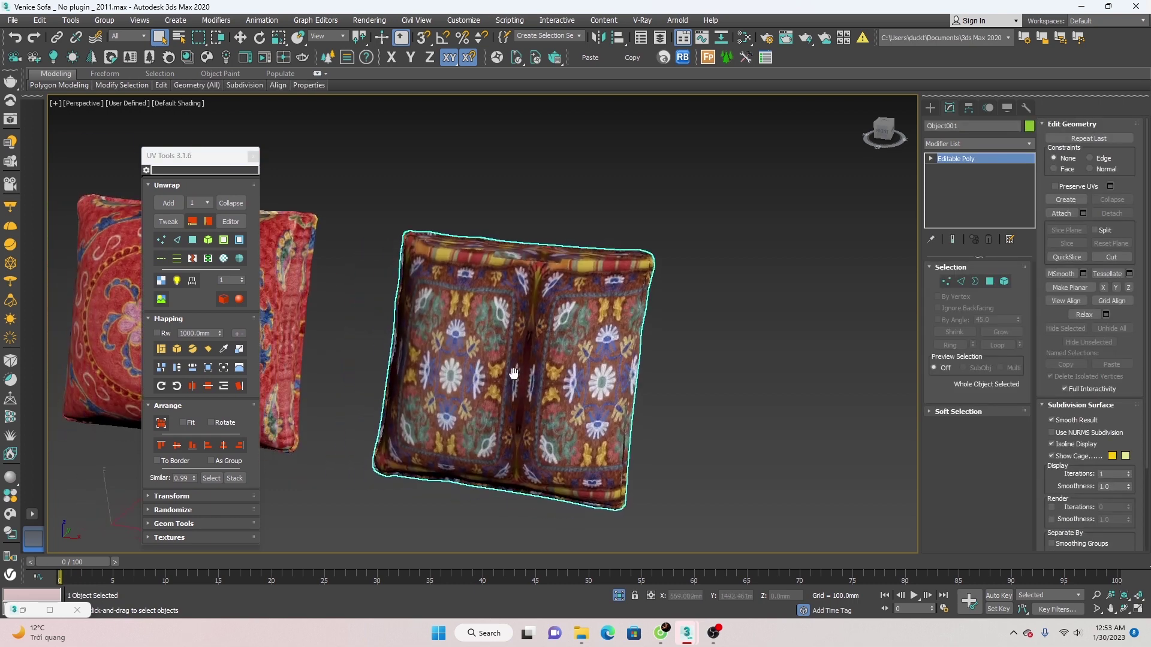
drag(177, 163, 178, 138)
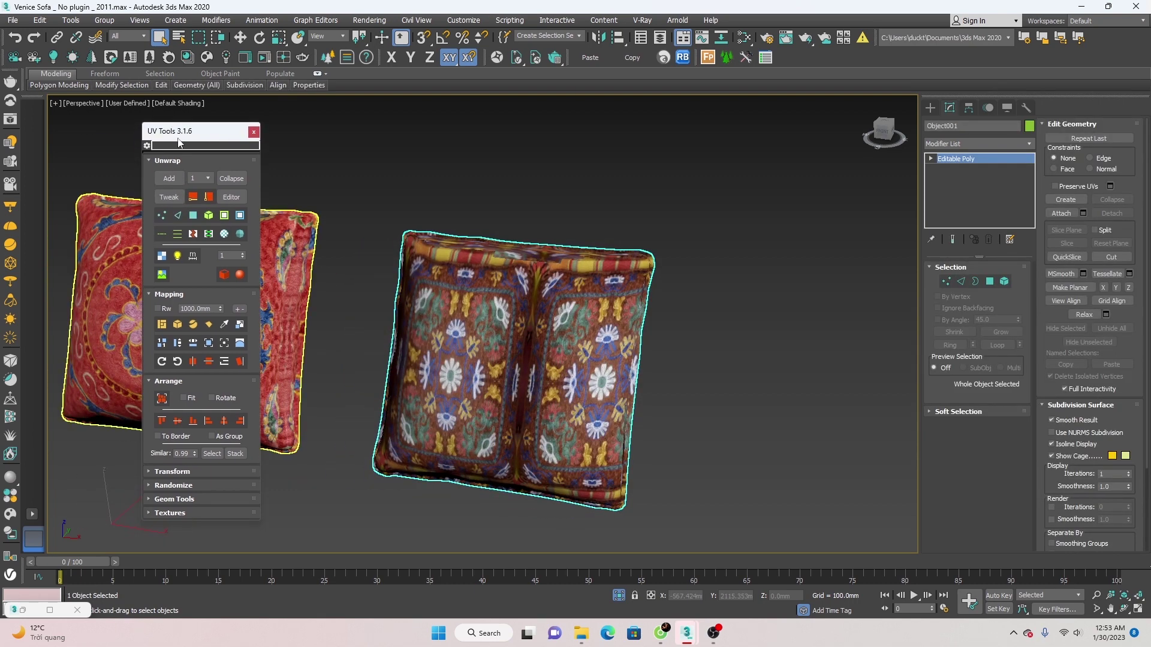
click(169, 178)
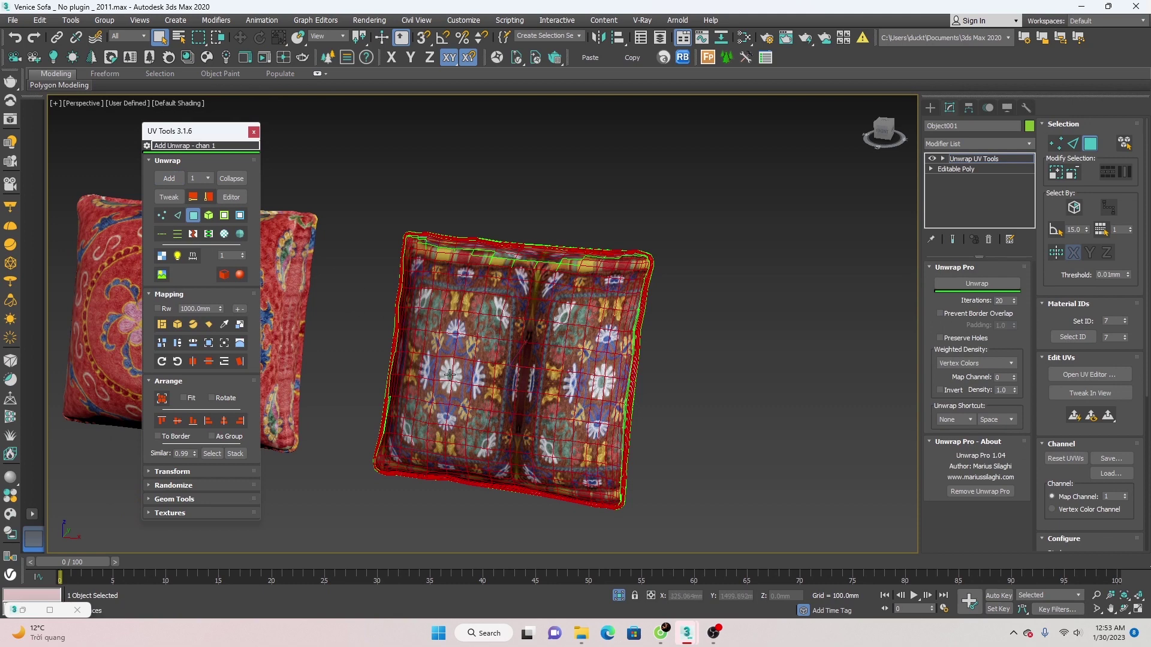
- Apply Planar Mapping and pick a seam edge at the pillow corner in Edge mode
click(209, 326)
alt+middle_drag(516, 342, 510, 366)
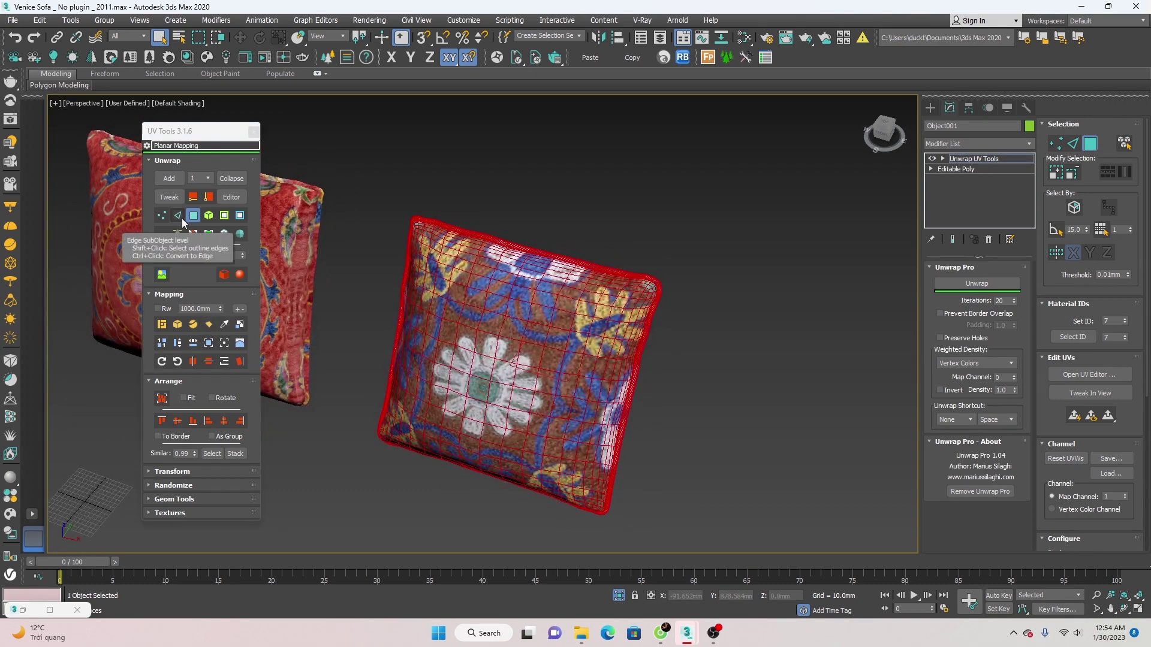
click(178, 216)
scroll(652, 273, up, 5)
scroll(652, 274, up, 3)
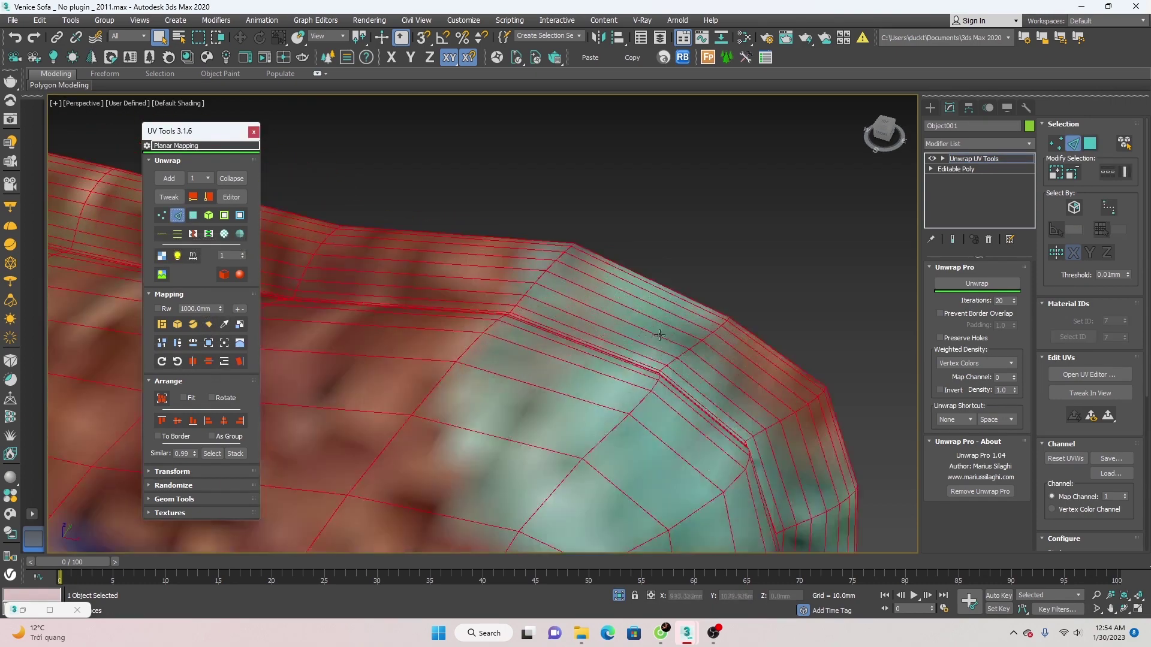
scroll(665, 380, up, 3)
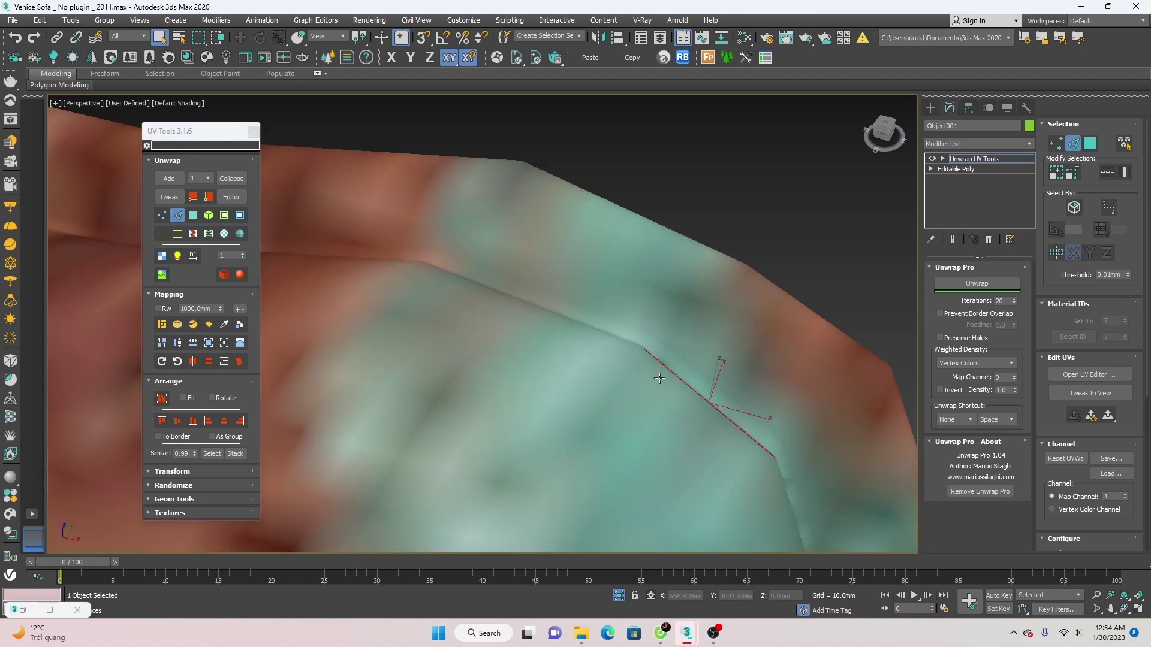
alt+middle_drag(662, 367, 703, 379)
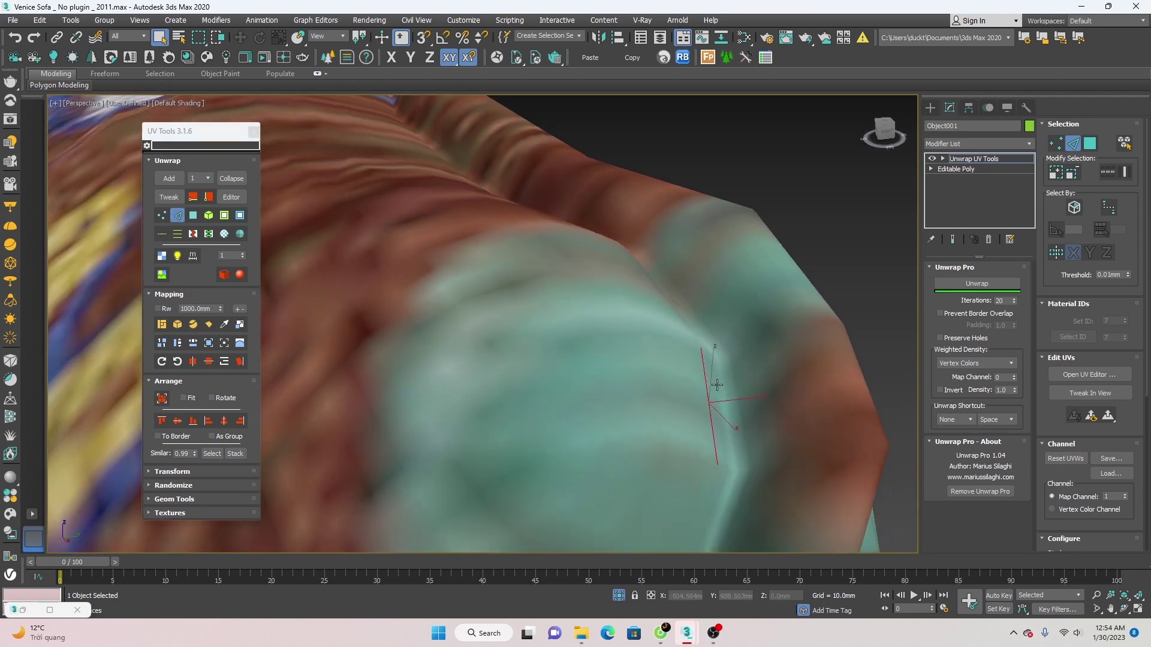
- Show edged faces with F4 and inspect the pillow's teal corner up close
key(F4)
scroll(717, 398, up, 3)
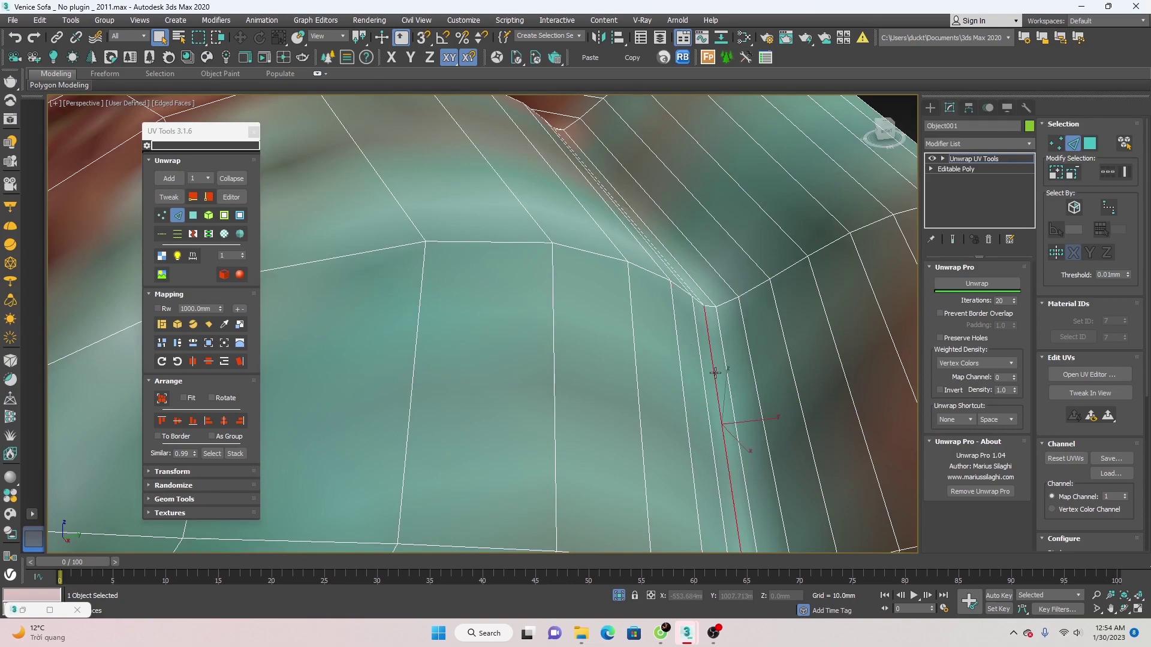
scroll(689, 377, down, 10)
scroll(636, 376, up, 2)
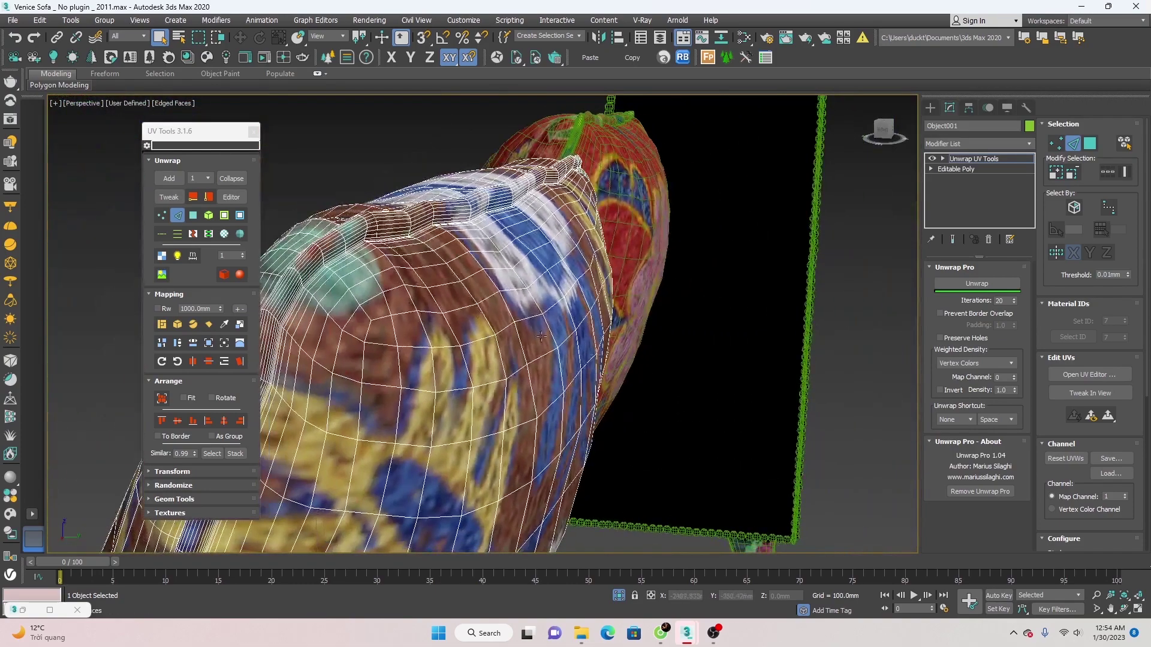
alt+middle_drag(636, 376, 443, 305)
scroll(417, 292, up, 4)
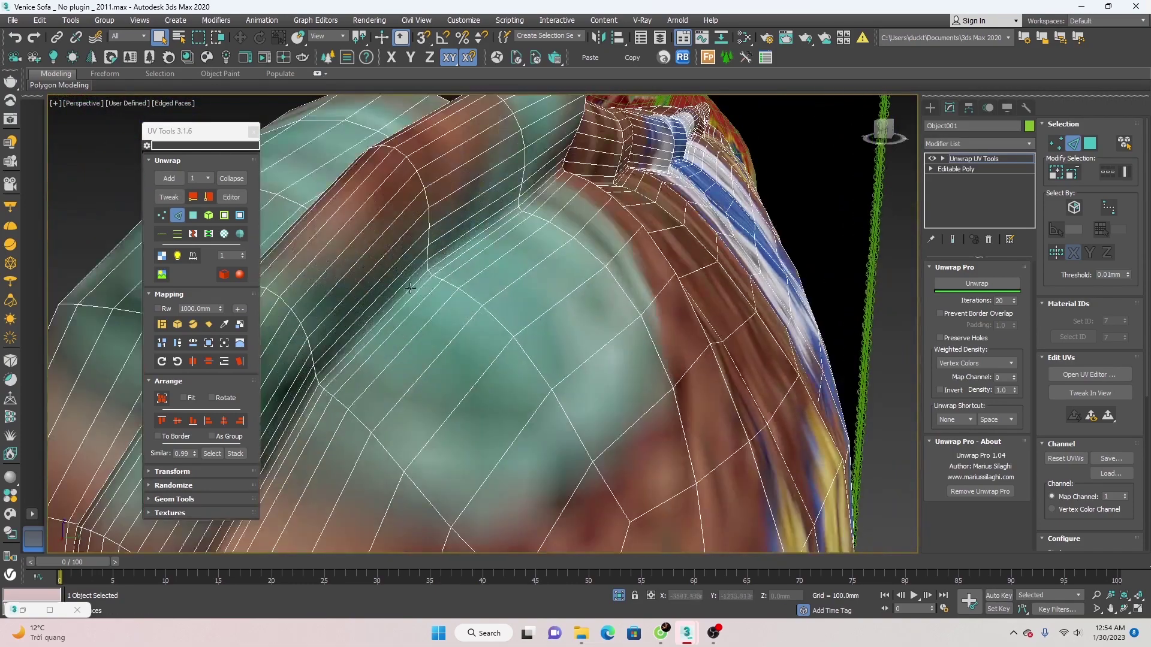
scroll(409, 288, down, 5)
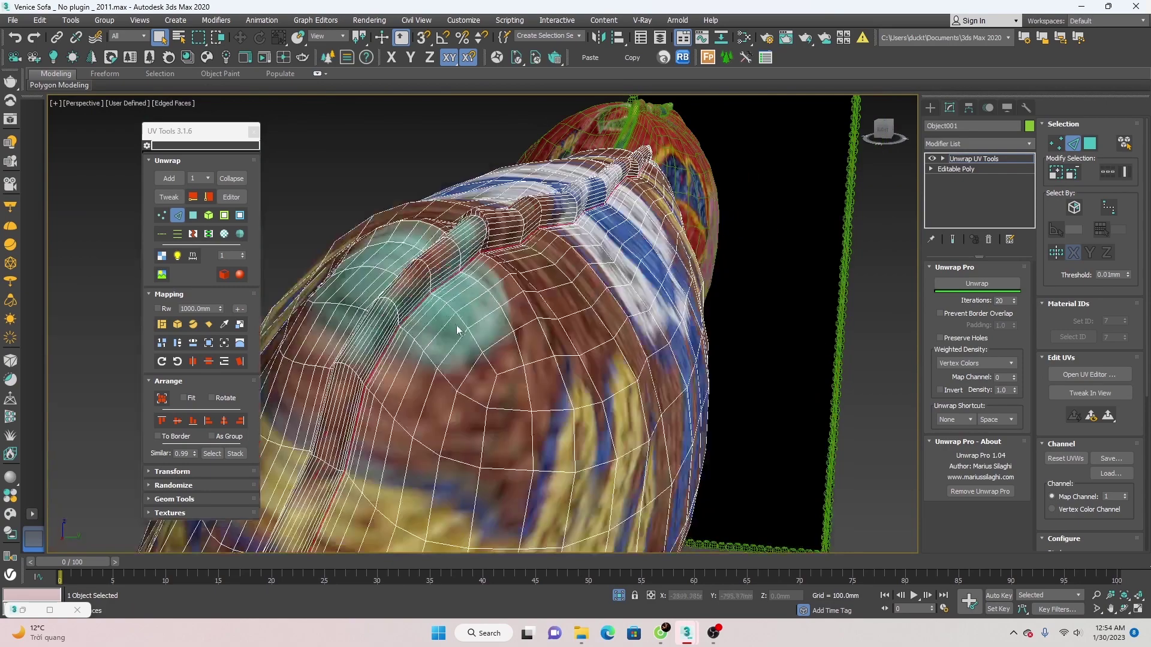
mouse_move(409, 288)
alt+middle_down()
mouse_move(455, 324)
mouse_move(568, 340)
mouse_move(543, 343)
alt+middle_up()
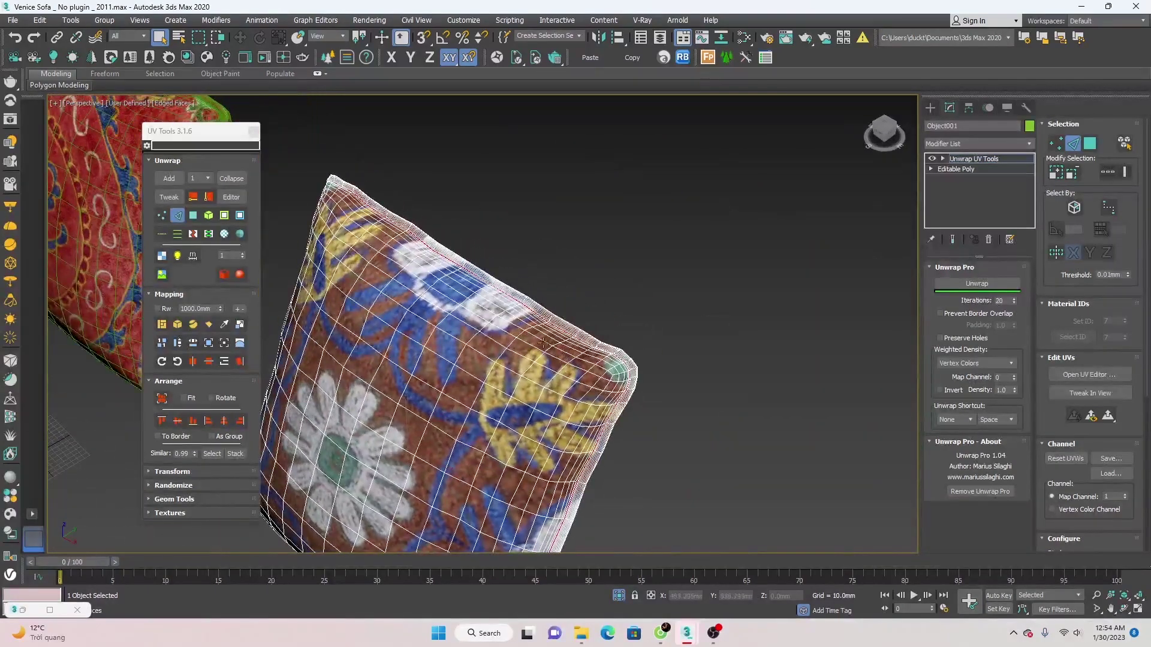
- Break the UVs along the selected seam edges and select a pillow polygon
click(194, 235)
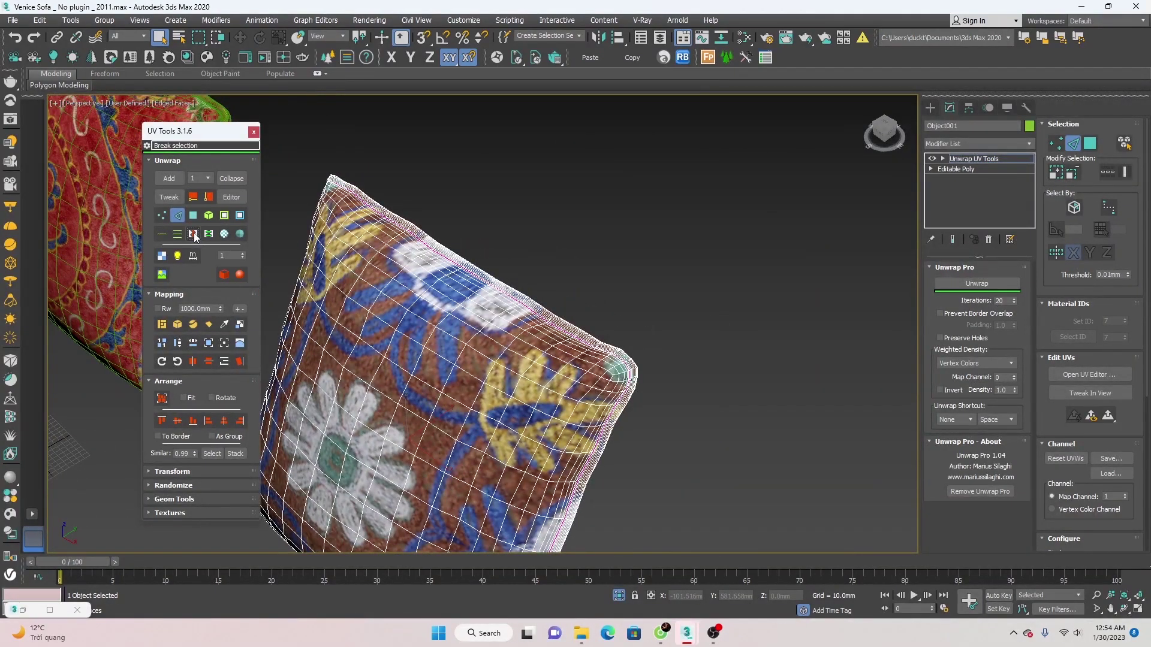
click(195, 216)
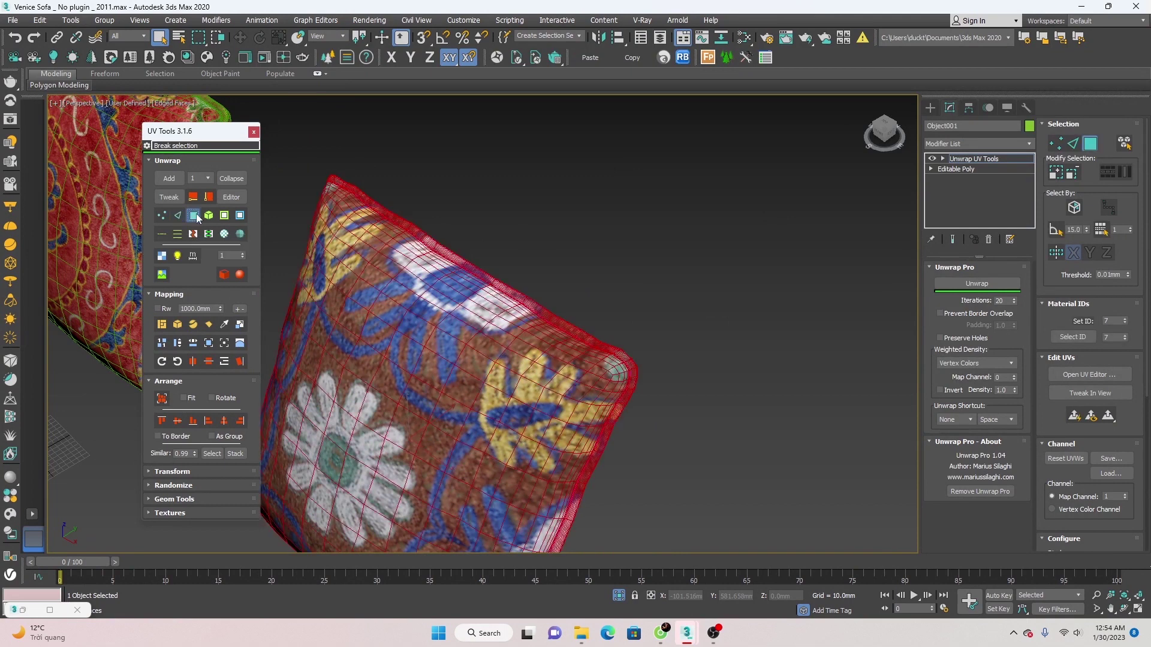
alt+middle_drag(519, 350, 526, 351)
click(530, 352)
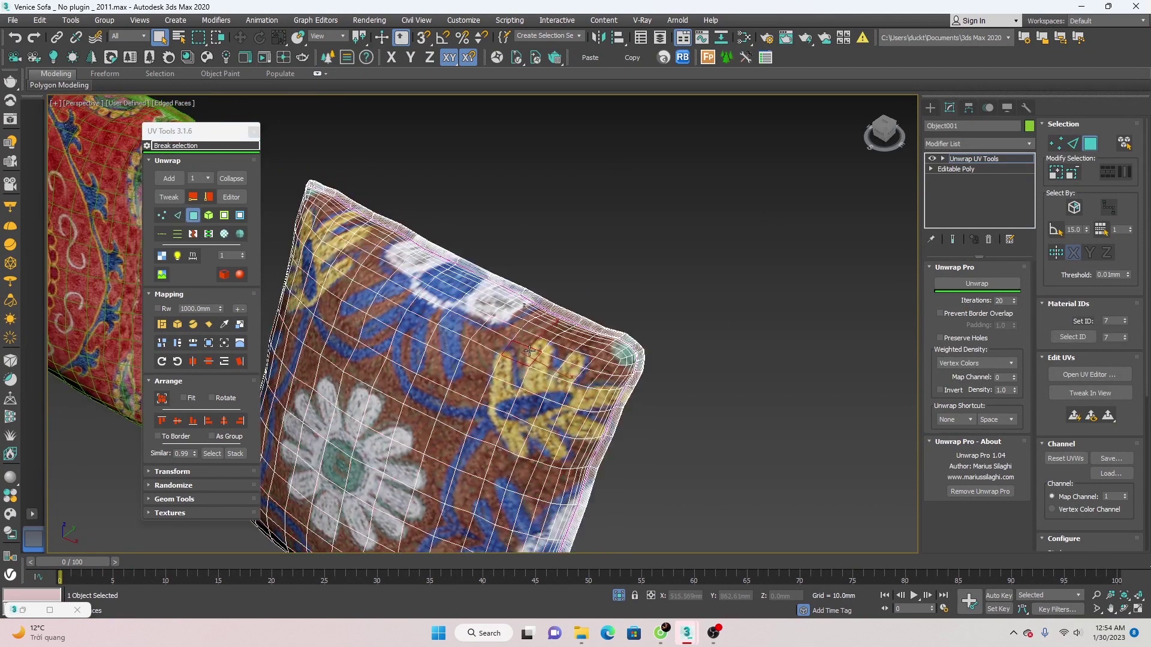
- Show the pillow's UVs in Edit UVWs on the right and select the whole island
click(1090, 377)
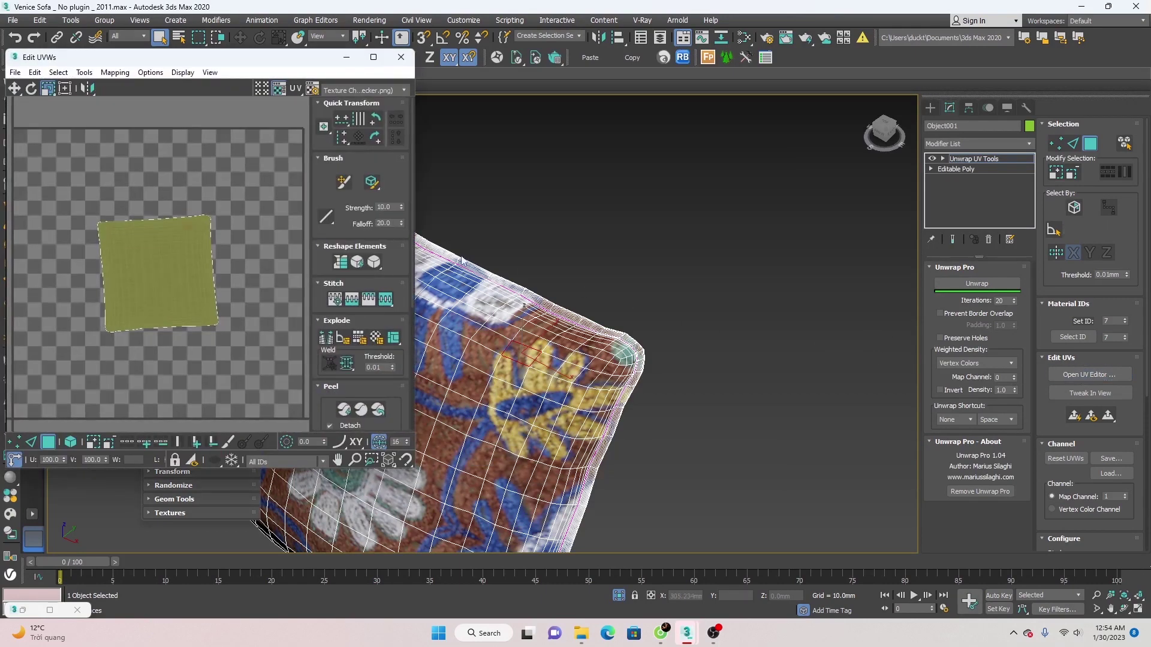
mouse_move(209, 57)
mouse_down()
mouse_move(722, 100)
mouse_move(727, 119)
mouse_up()
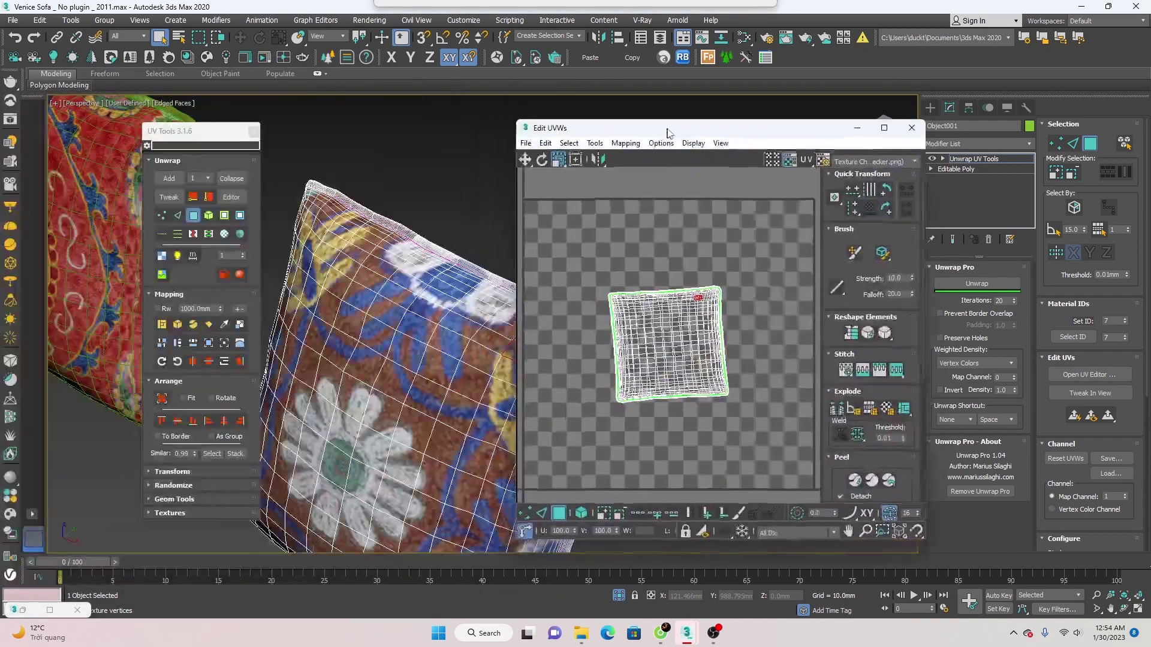
alt+middle_drag(419, 336, 449, 351)
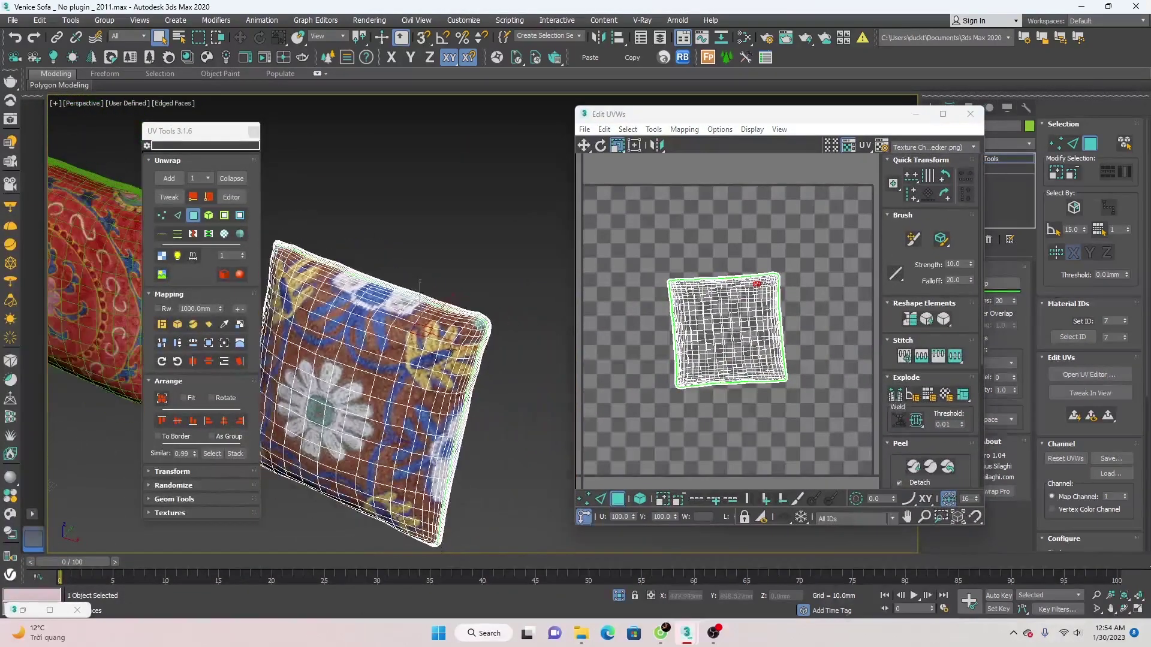
drag(597, 381, 690, 399)
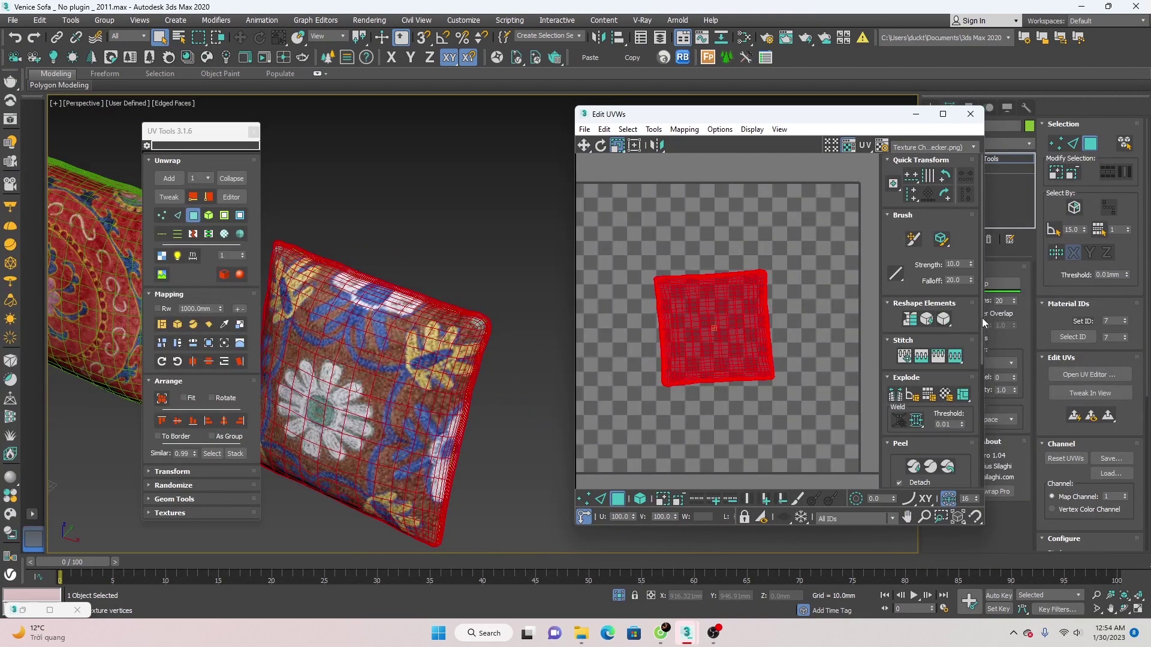
scroll(973, 360, down, 2)
scroll(971, 414, down, 2)
scroll(947, 419, down, 2)
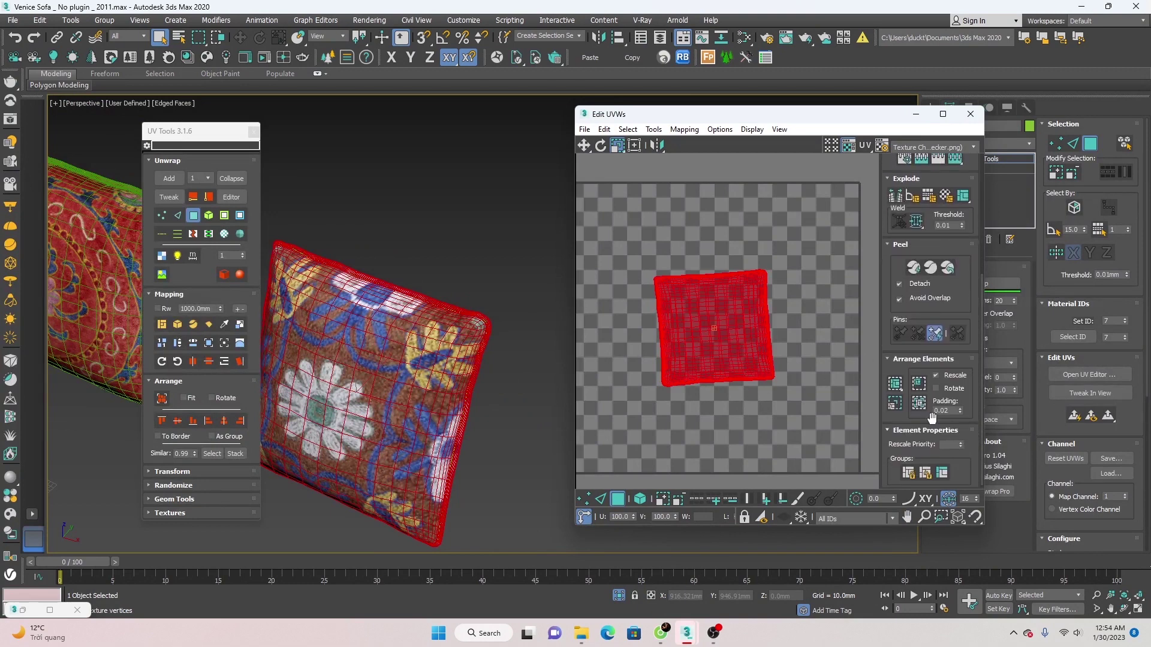
- Pack the pillow's UV pieces into the UV square with Pack: Custom
click(895, 383)
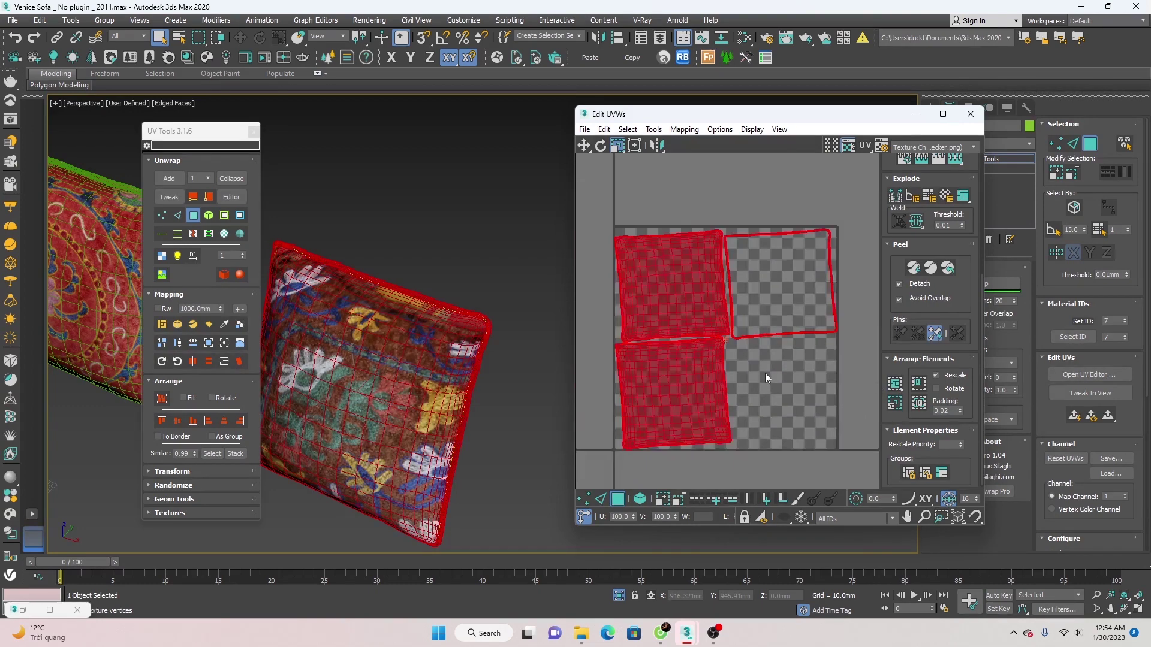
drag(207, 131, 184, 121)
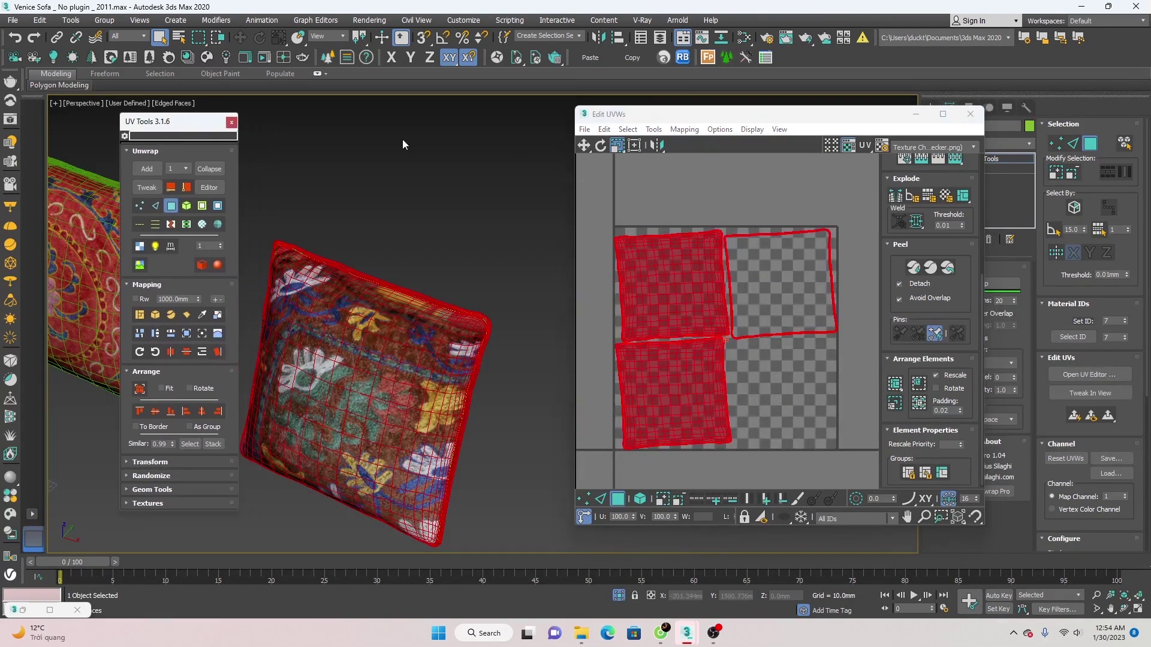
drag(705, 118, 483, 117)
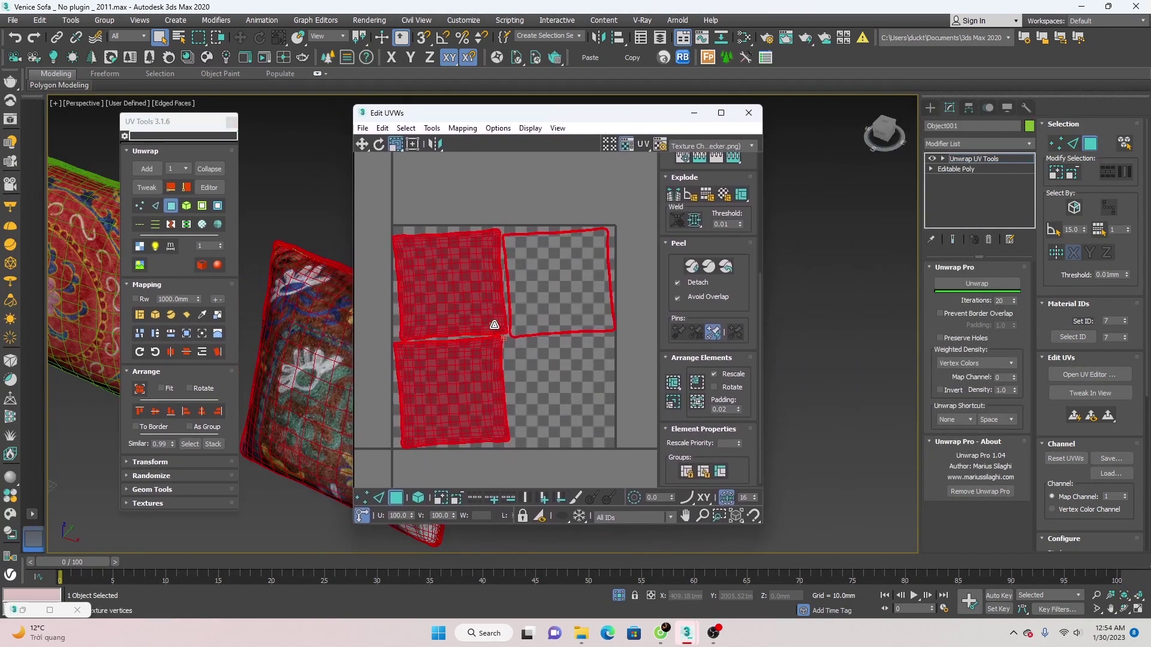
- Relax the packed pillow islands with Unwrap Pro so they lie flat
click(989, 285)
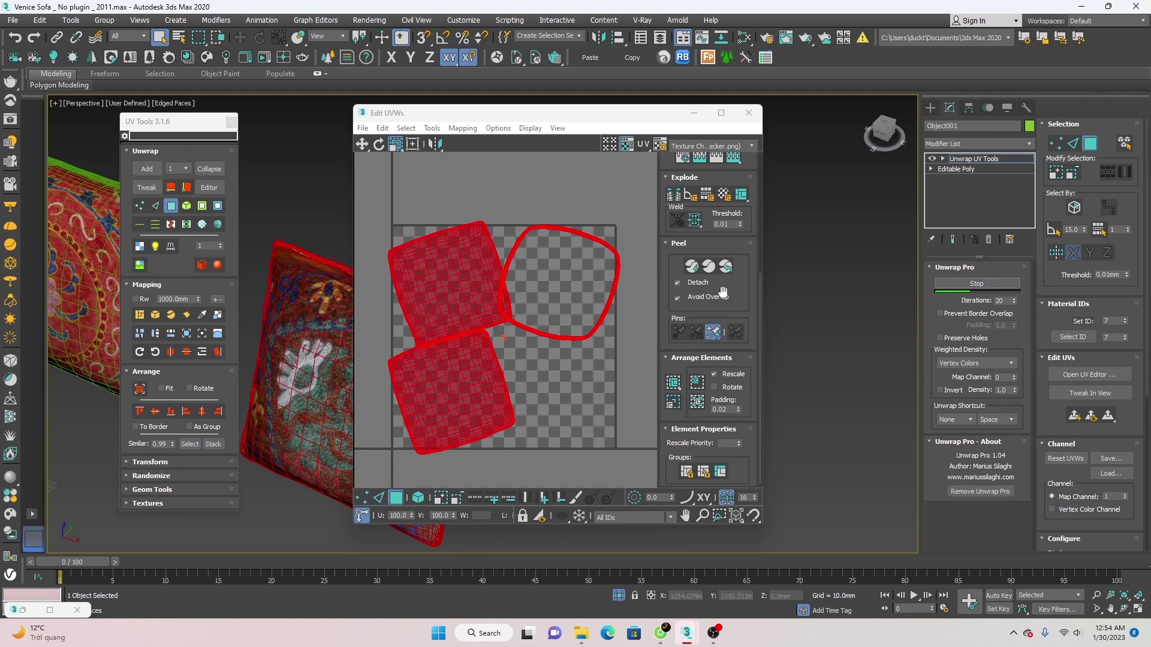
scroll(436, 268, up, 3)
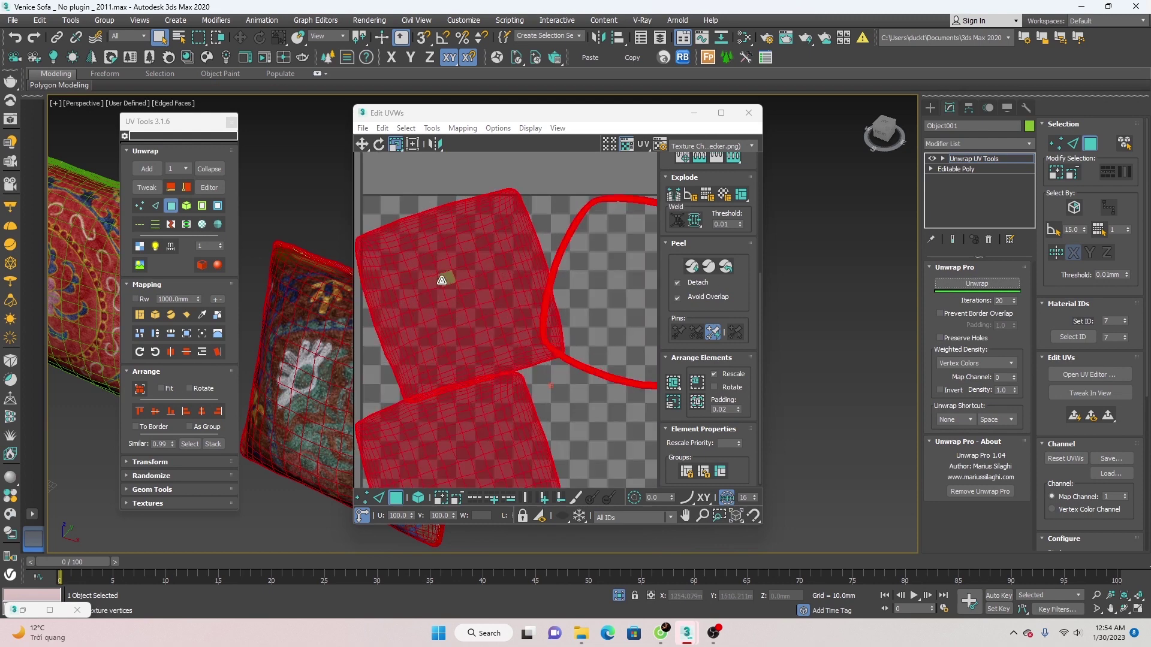
scroll(457, 289, down, 3)
drag(578, 113, 637, 112)
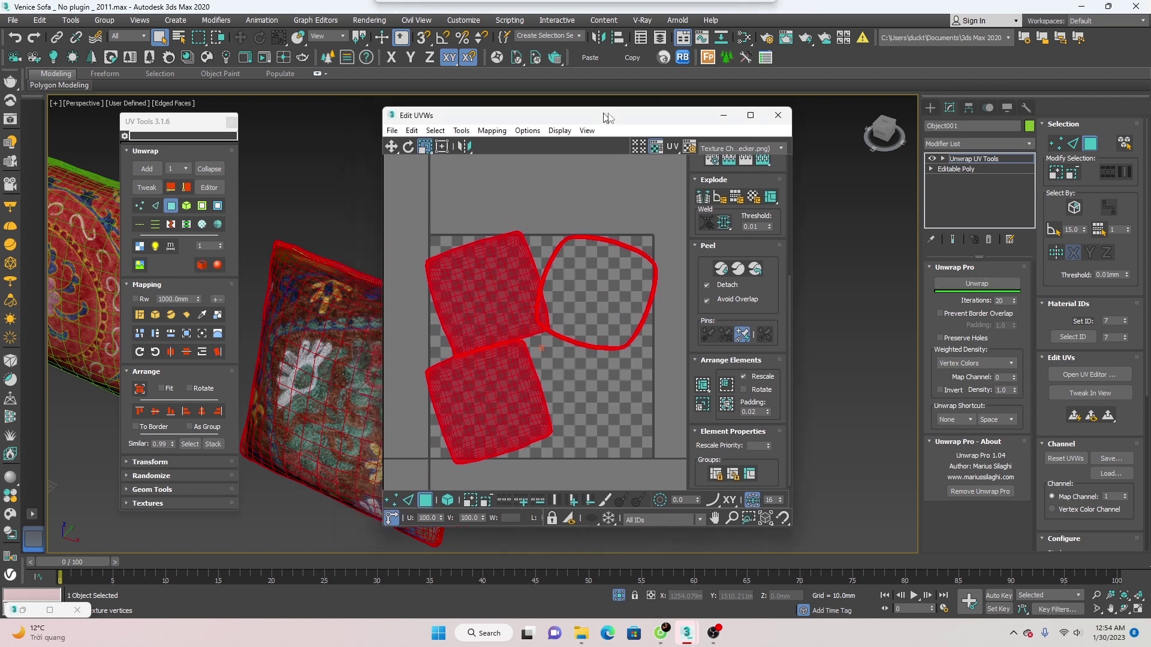
click(769, 145)
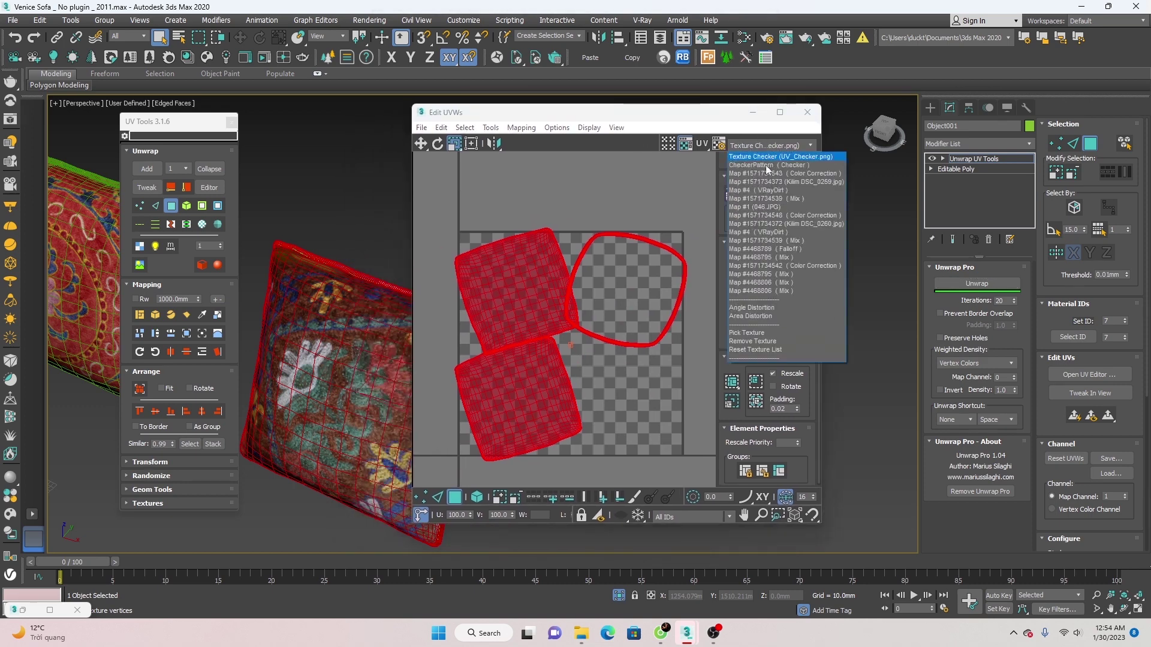
- Preview the carpet, two Mix maps, Kilim DSC_0259 and wood textures behind the UVs
click(765, 249)
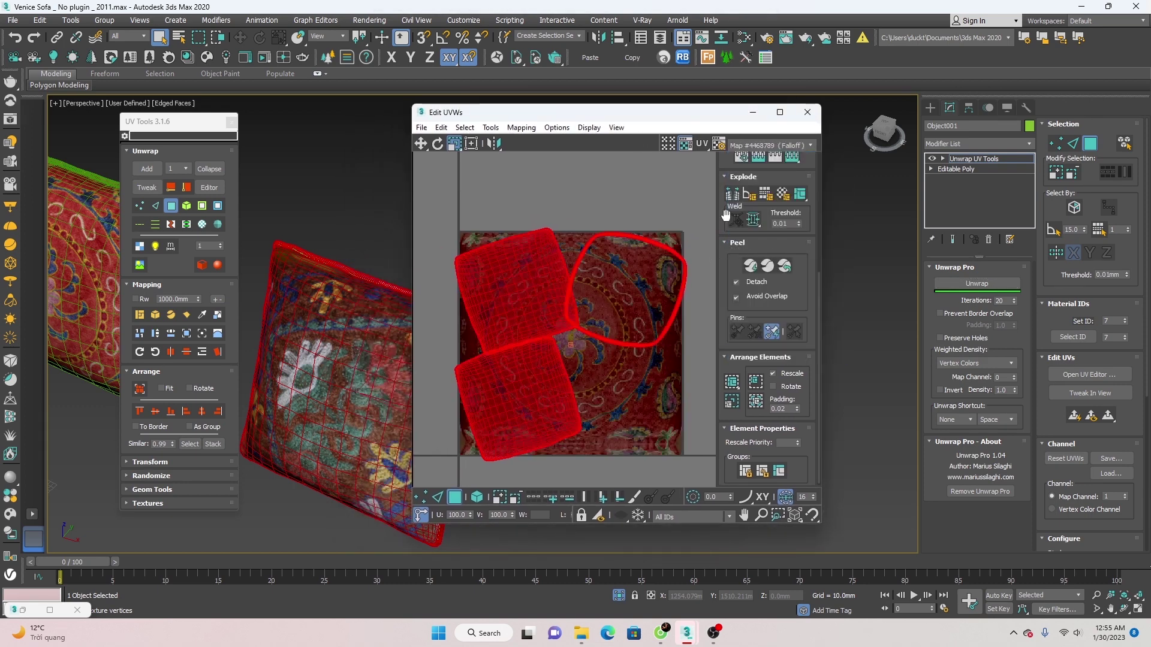
click(757, 147)
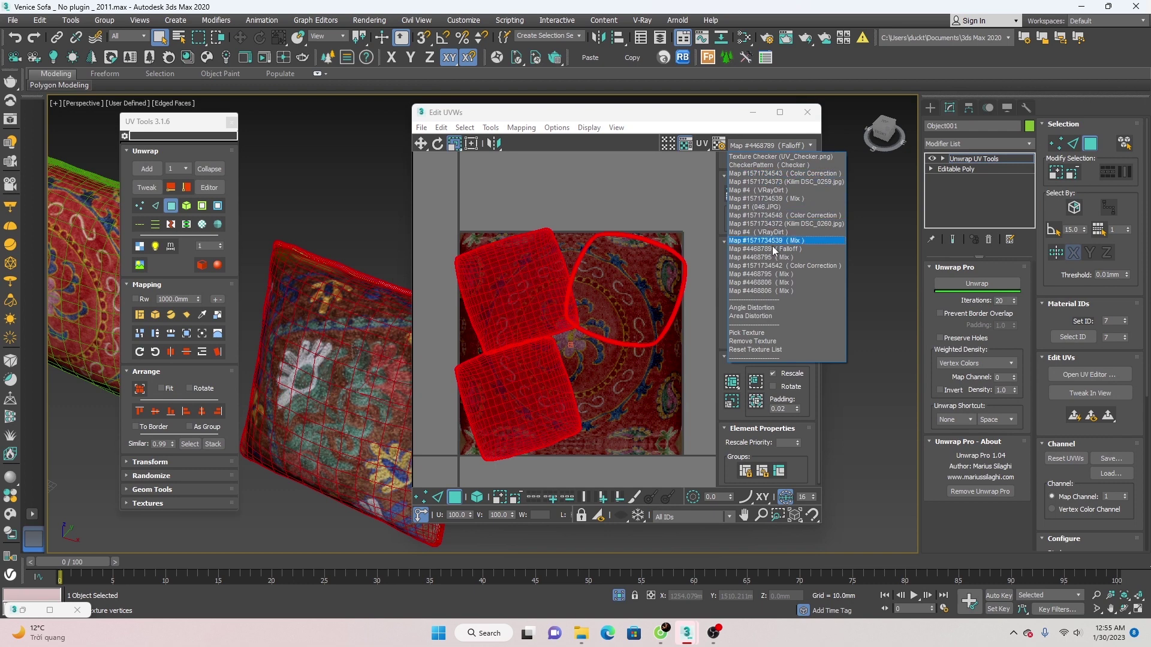
click(779, 283)
click(765, 147)
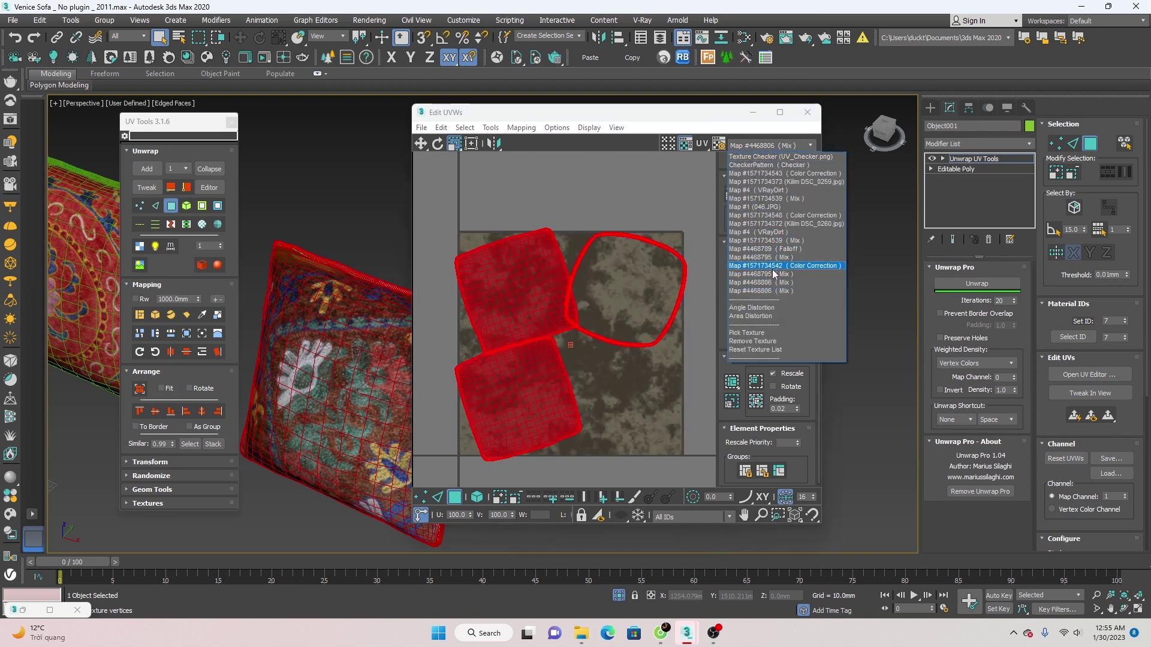
click(763, 272)
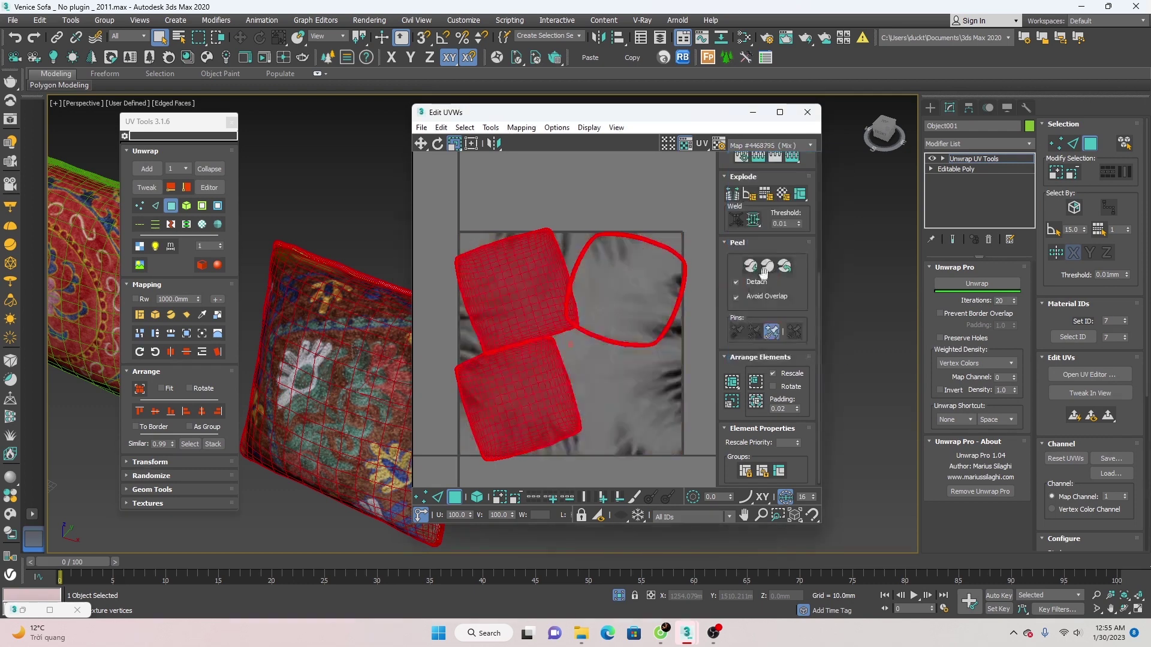
click(759, 146)
click(782, 182)
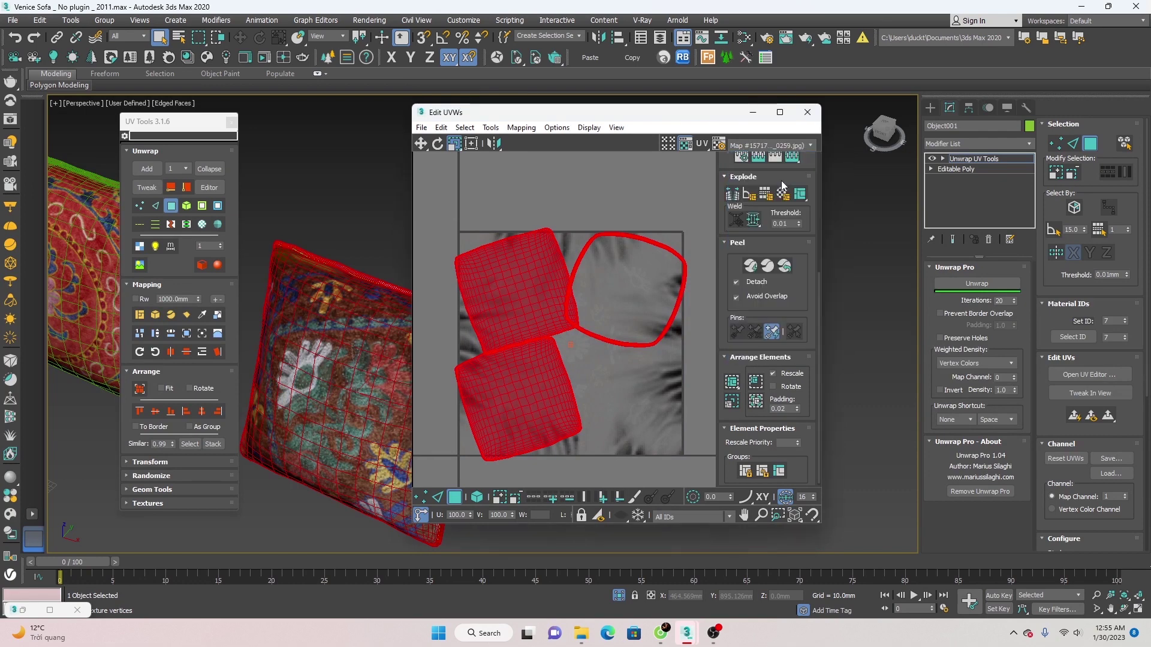
click(766, 144)
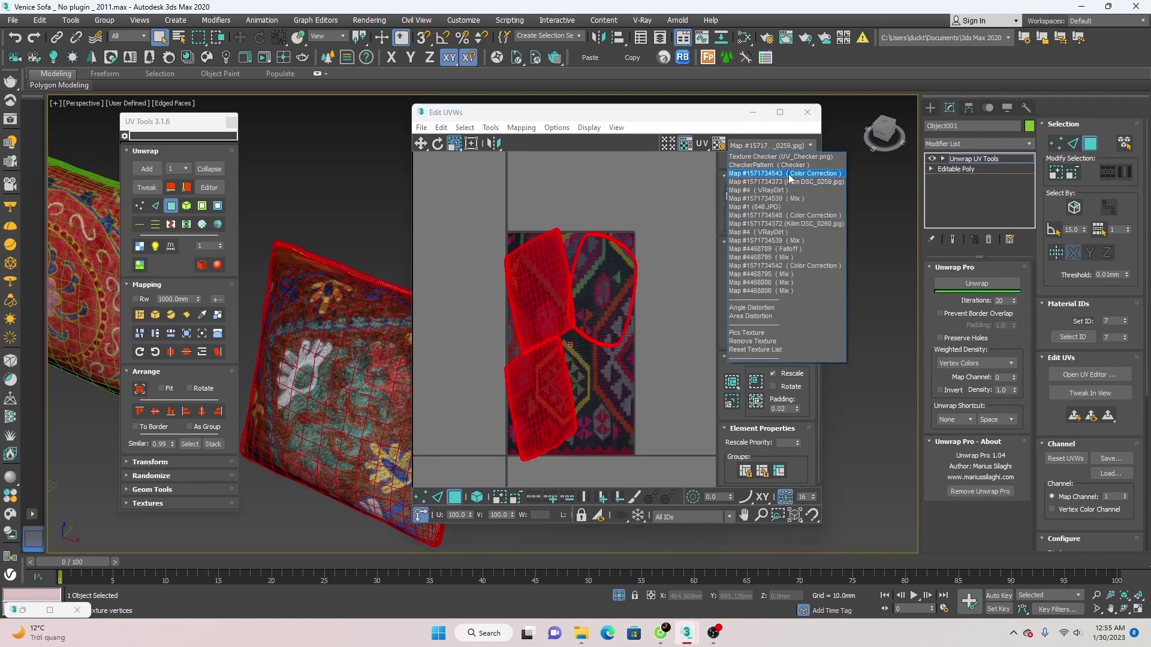
click(772, 207)
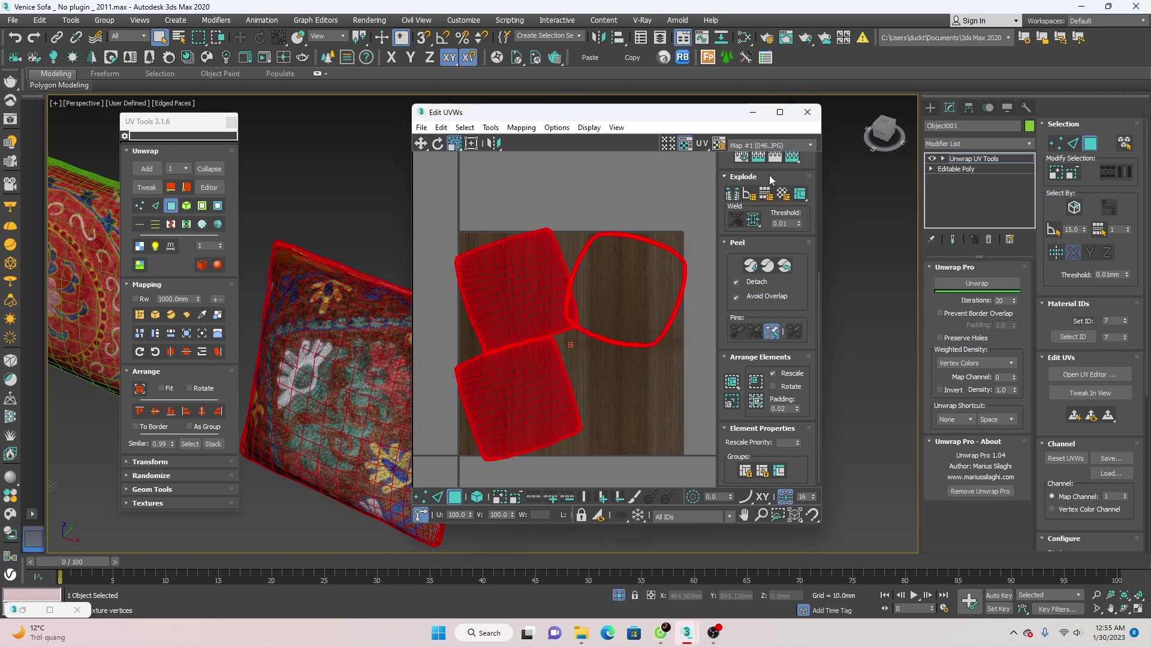
- Try the colour-corrected kilim map and Kilim DSC_0260 texture as the UV background
click(767, 145)
click(779, 182)
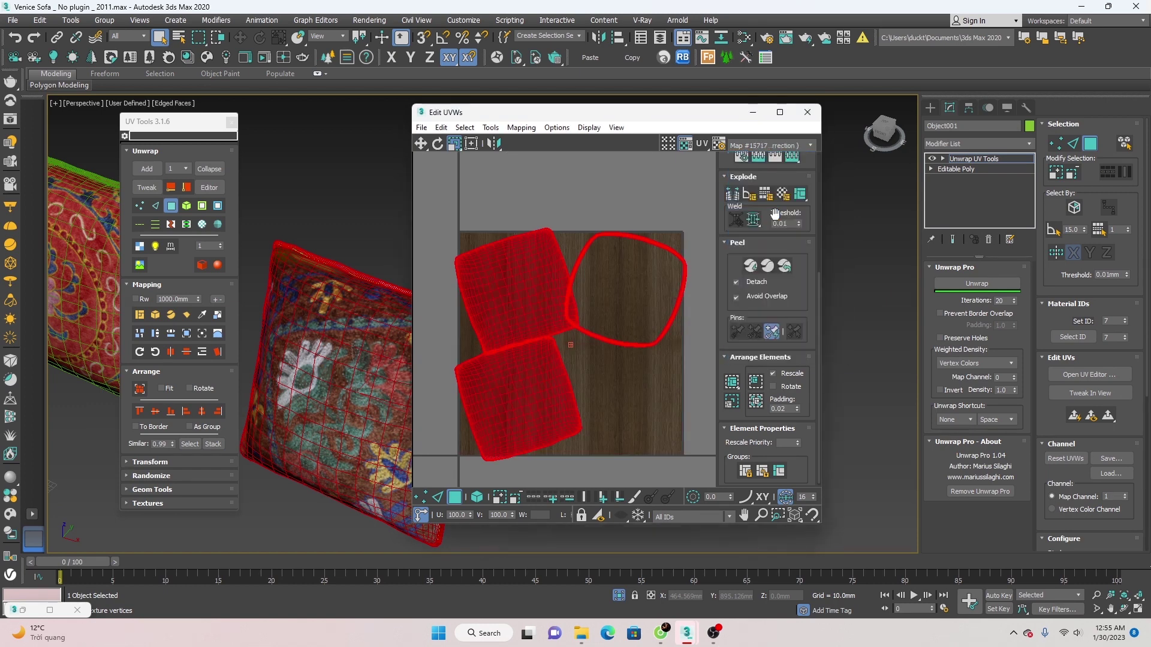
click(765, 145)
click(776, 223)
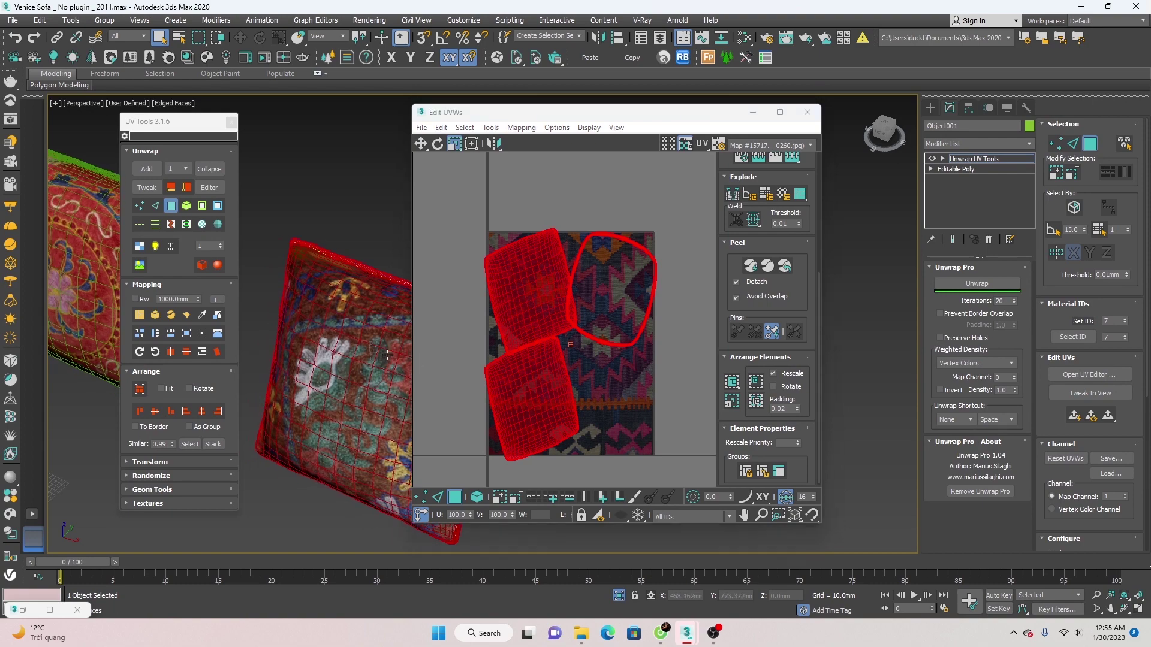
- Open Slate Material Editor, check the grey Mix map, then minimize the editor
key(m)
click(759, 145)
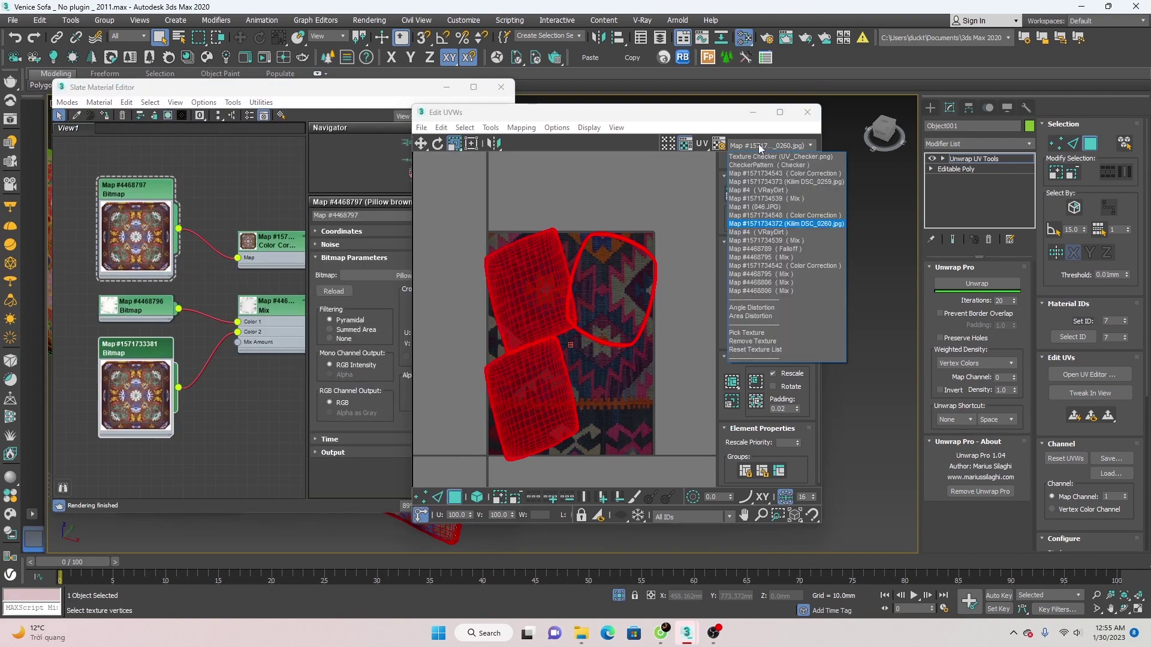
click(772, 291)
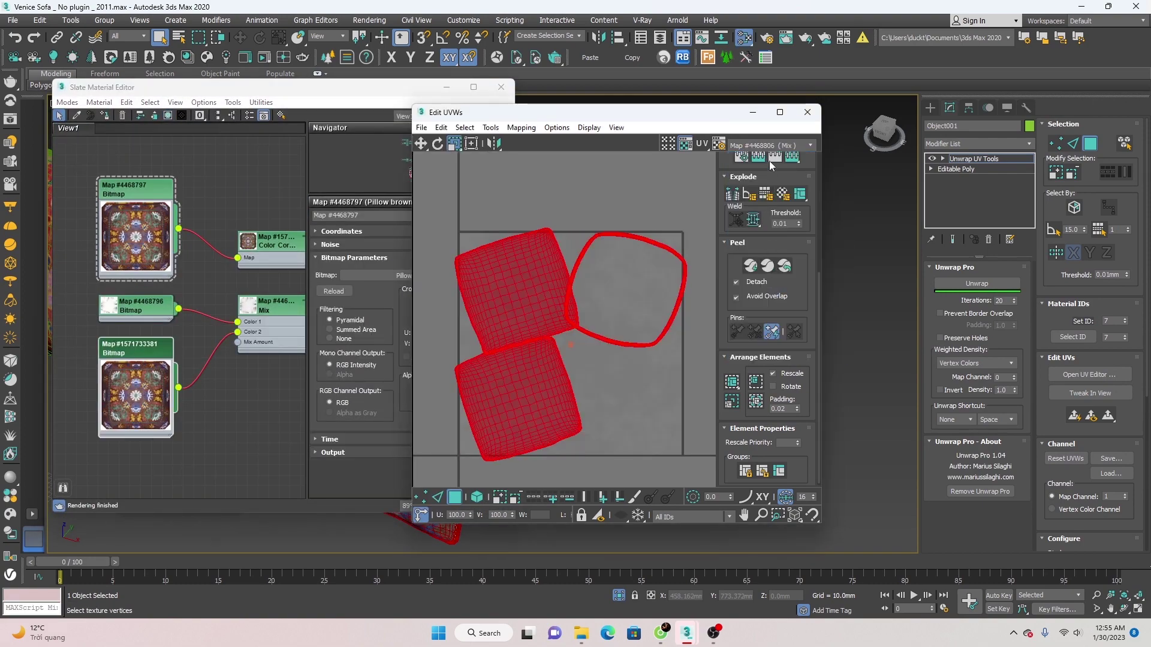
scroll(764, 145, up, 1)
scroll(764, 145, up, 1)
scroll(764, 145, up, 1)
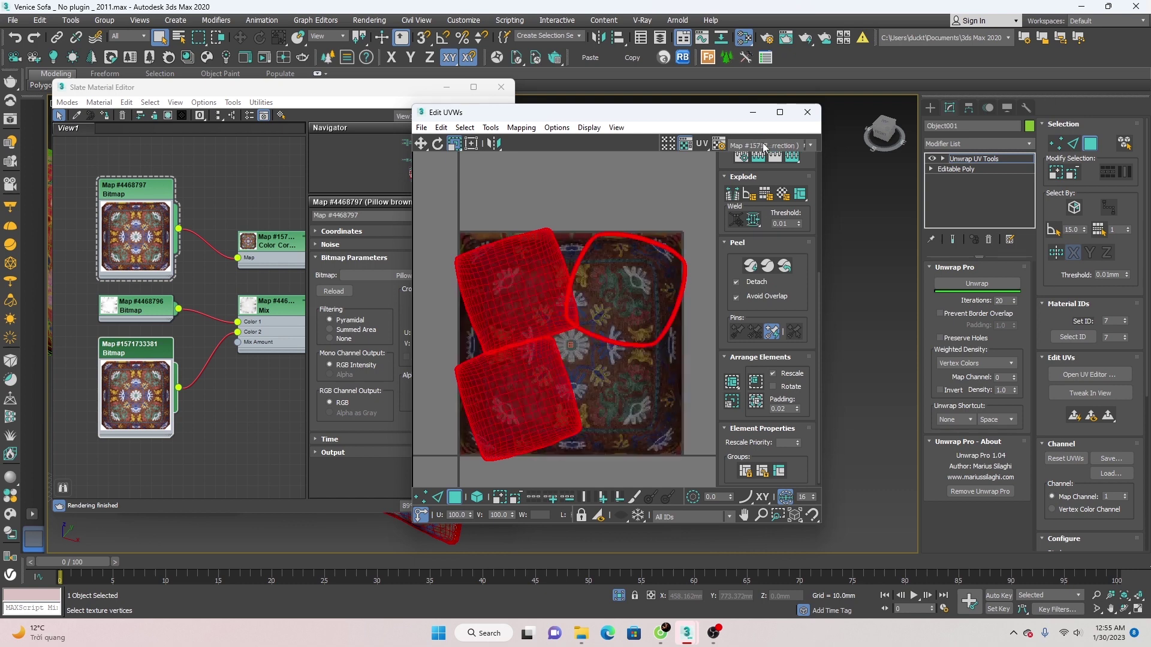
scroll(764, 145, down, 1)
scroll(764, 145, up, 1)
click(447, 87)
scroll(507, 274, down, 1)
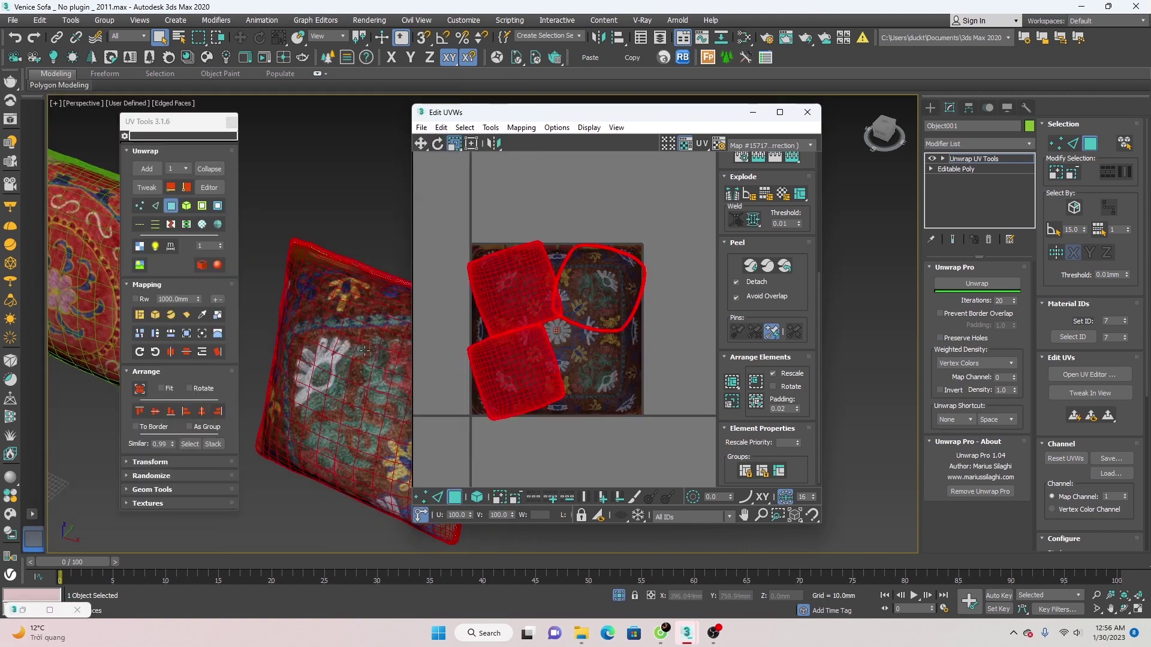
- Switch to island selection and move the lower-left UV island off the texture
click(365, 350)
scroll(502, 338, up, 1)
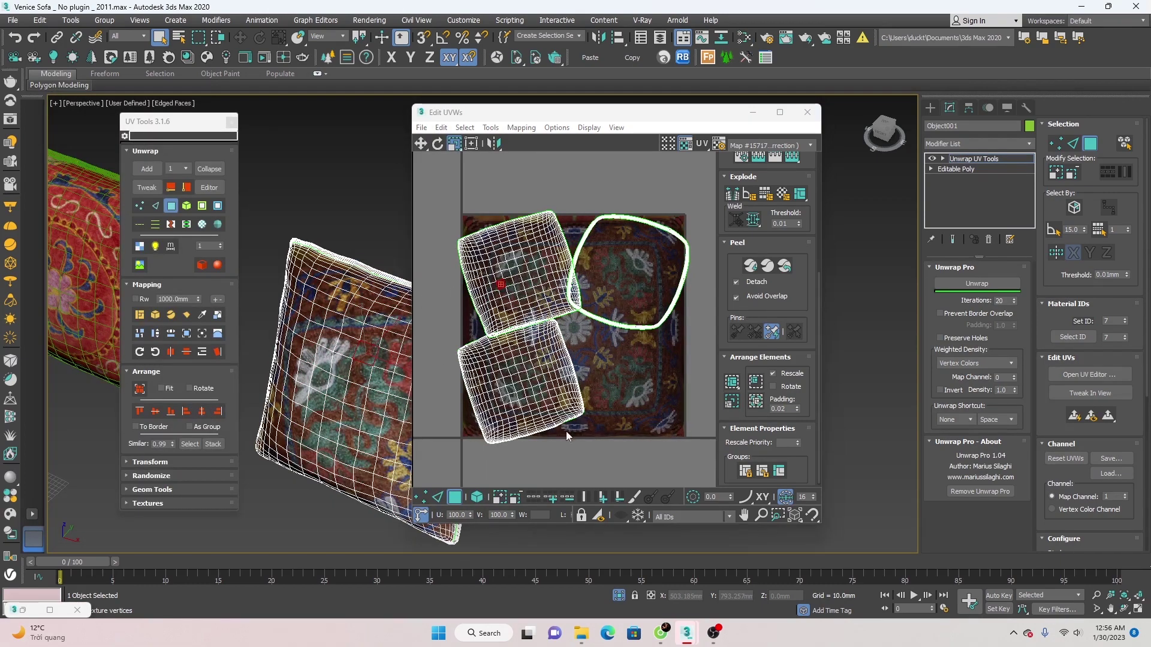
click(477, 497)
scroll(556, 362, down, 1)
click(538, 289)
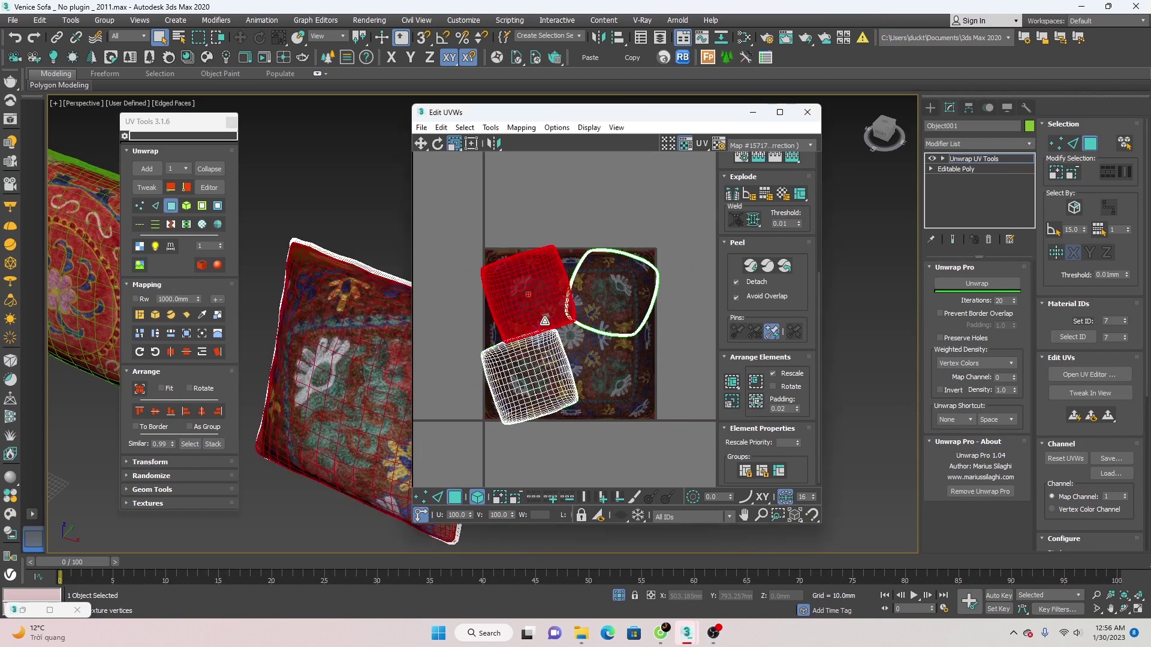
click(538, 370)
key(w)
drag(538, 369, 429, 363)
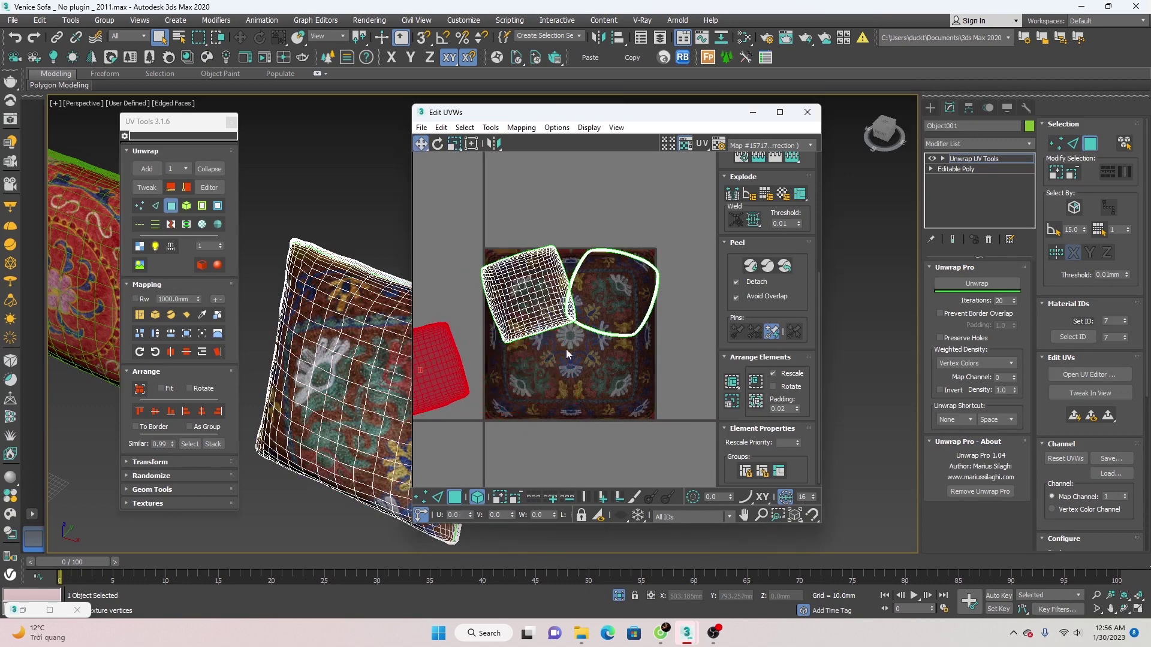
- Move the round island off the texture and centre the square island
click(587, 333)
scroll(589, 340, down, 1)
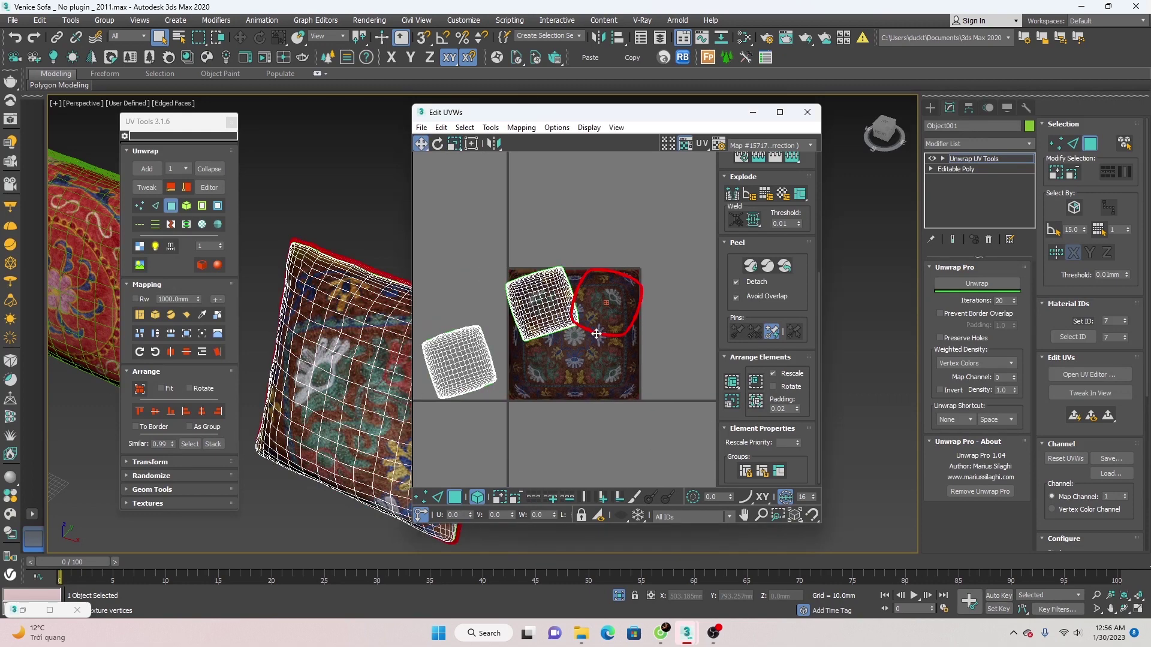
drag(597, 334, 457, 250)
click(543, 300)
mouse_move(544, 300)
mouse_down()
mouse_move(586, 336)
mouse_move(581, 307)
mouse_up()
- Rotate the square island slightly to straighten it
scroll(587, 333, up, 2)
key(e)
key(r)
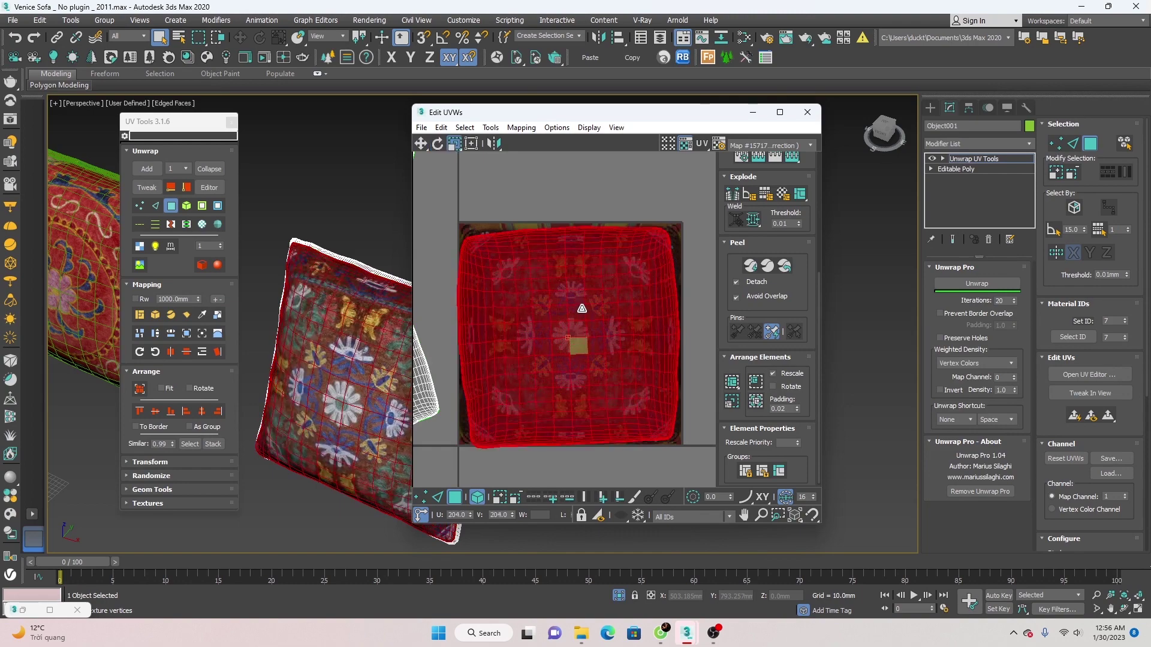
key(e)
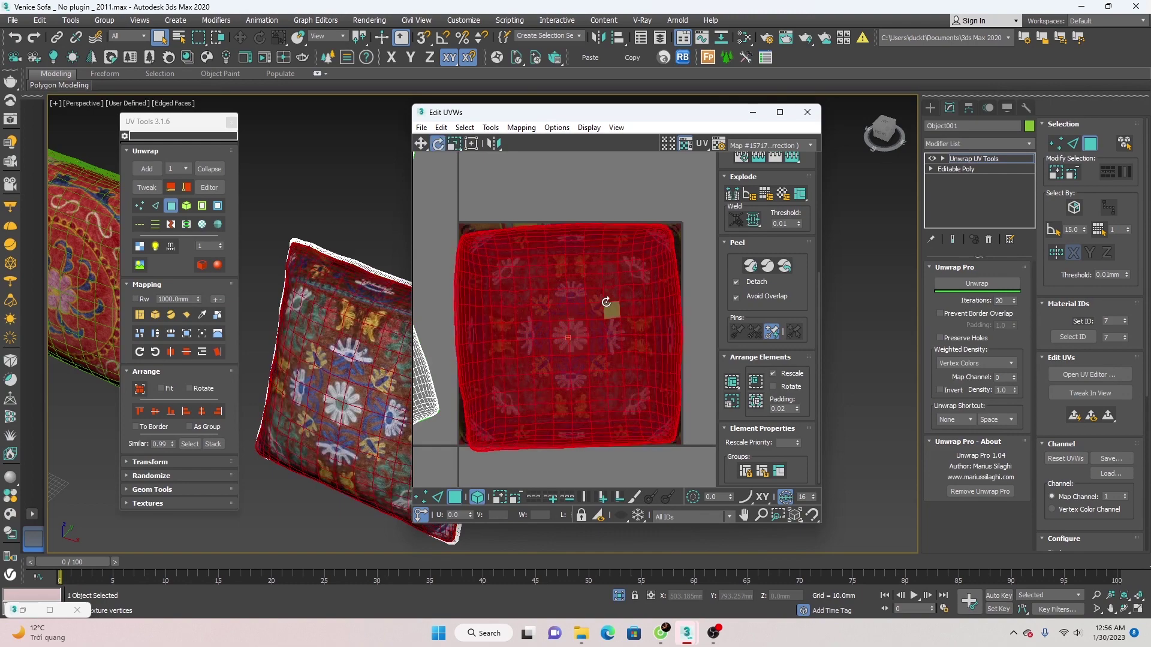
drag(612, 305, 593, 312)
key(q)
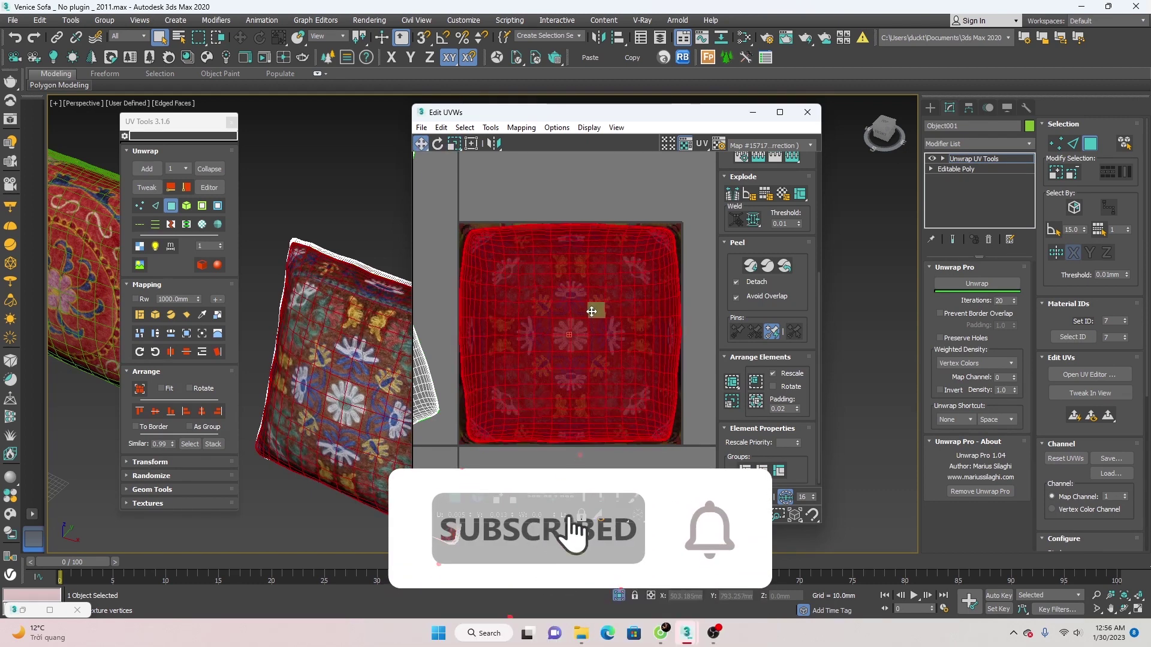
- Close the UV Tools panel and reframe the viewport on the whole sofa
scroll(319, 364, down, 2)
alt+middle_drag(318, 364, 289, 272)
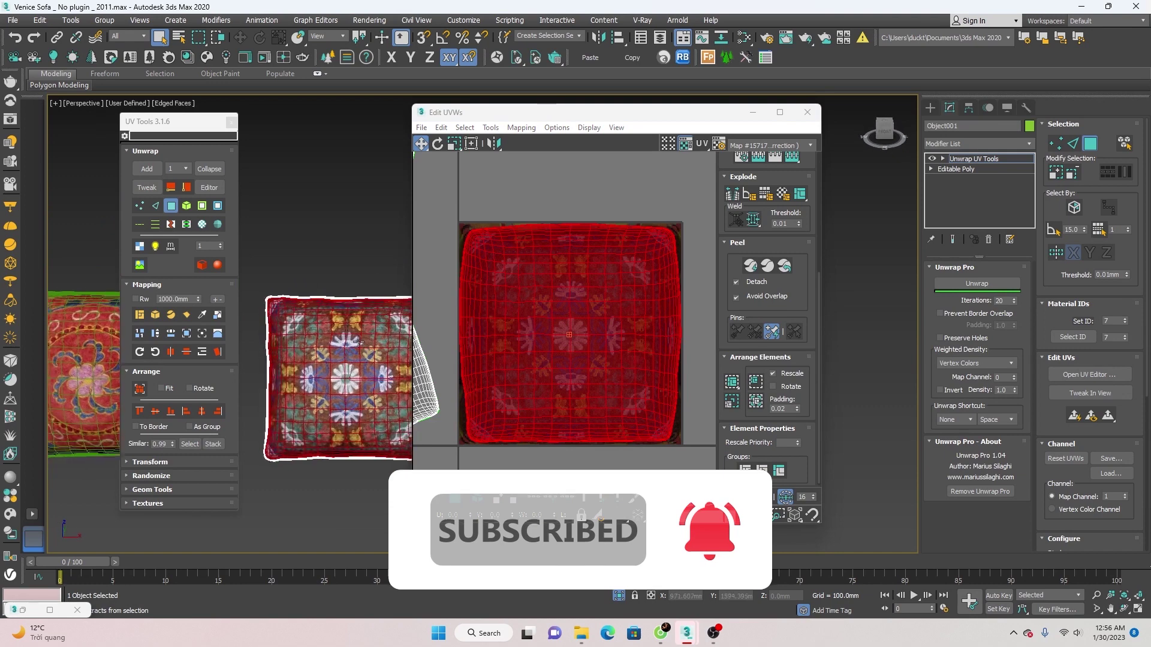
scroll(289, 272, down, 2)
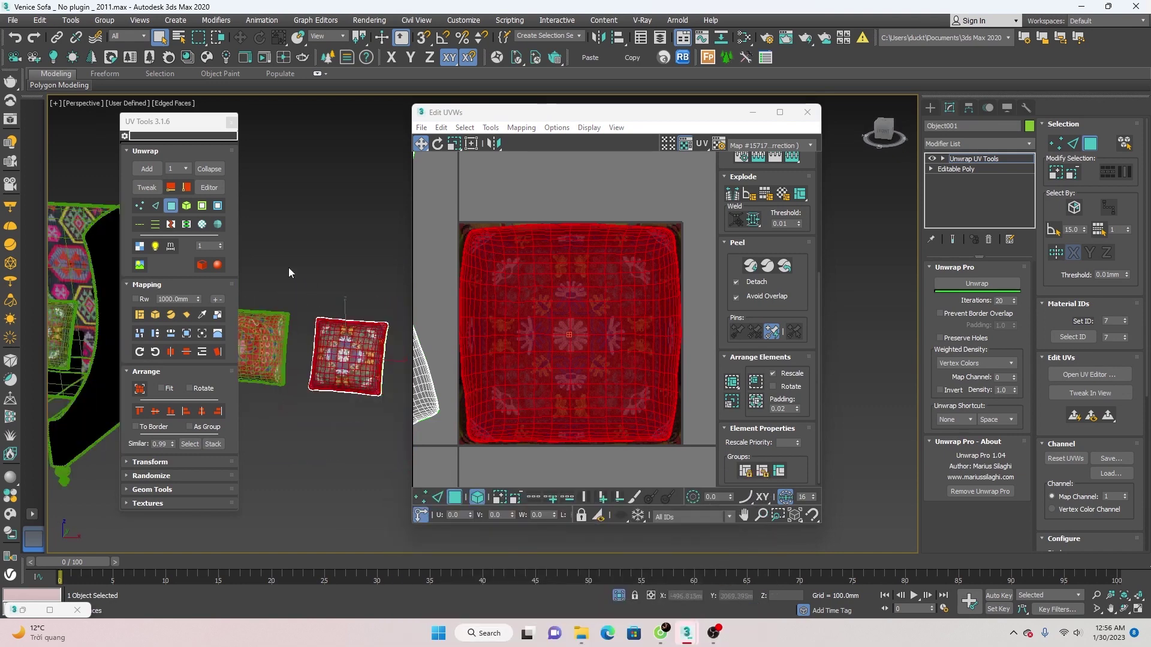
click(230, 122)
mouse_move(210, 334)
middle_down()
mouse_move(323, 328)
mouse_move(269, 357)
mouse_move(324, 359)
middle_up()
scroll(554, 342, down, 2)
scroll(554, 342, down, 2)
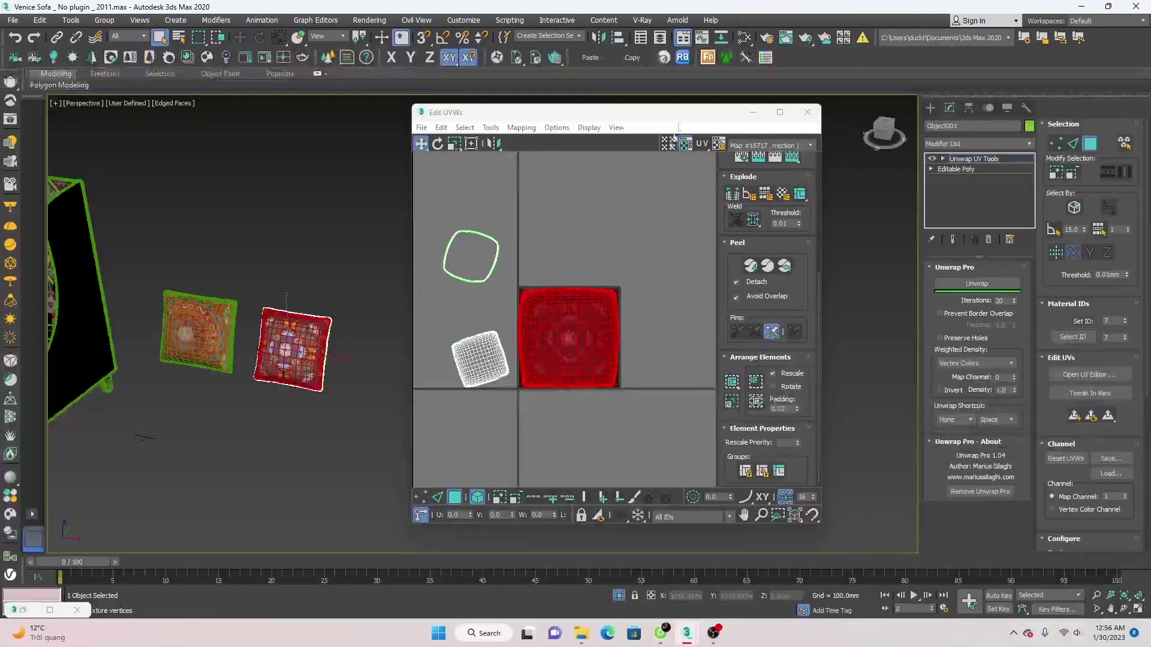
- Move the small square island up and left and nudge the large island right
click(668, 143)
click(480, 340)
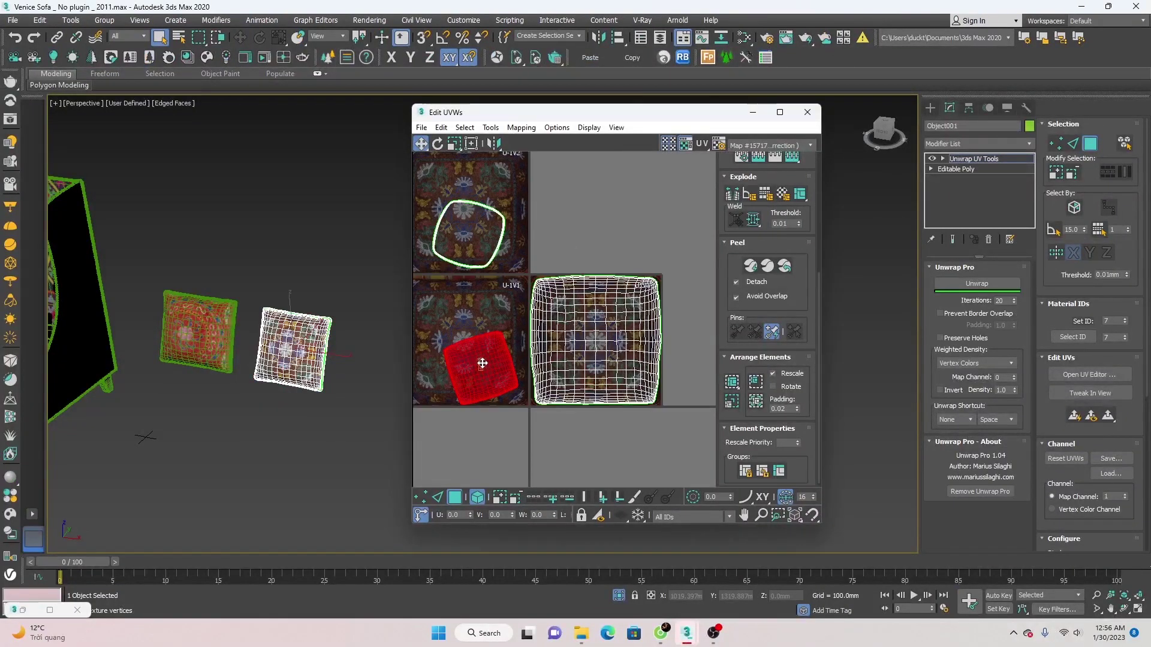
middle_drag(480, 340, 530, 329)
mouse_move(544, 355)
mouse_down()
mouse_move(520, 329)
mouse_move(535, 324)
mouse_move(524, 307)
mouse_up()
scroll(520, 329, up, 2)
key(e)
key(r)
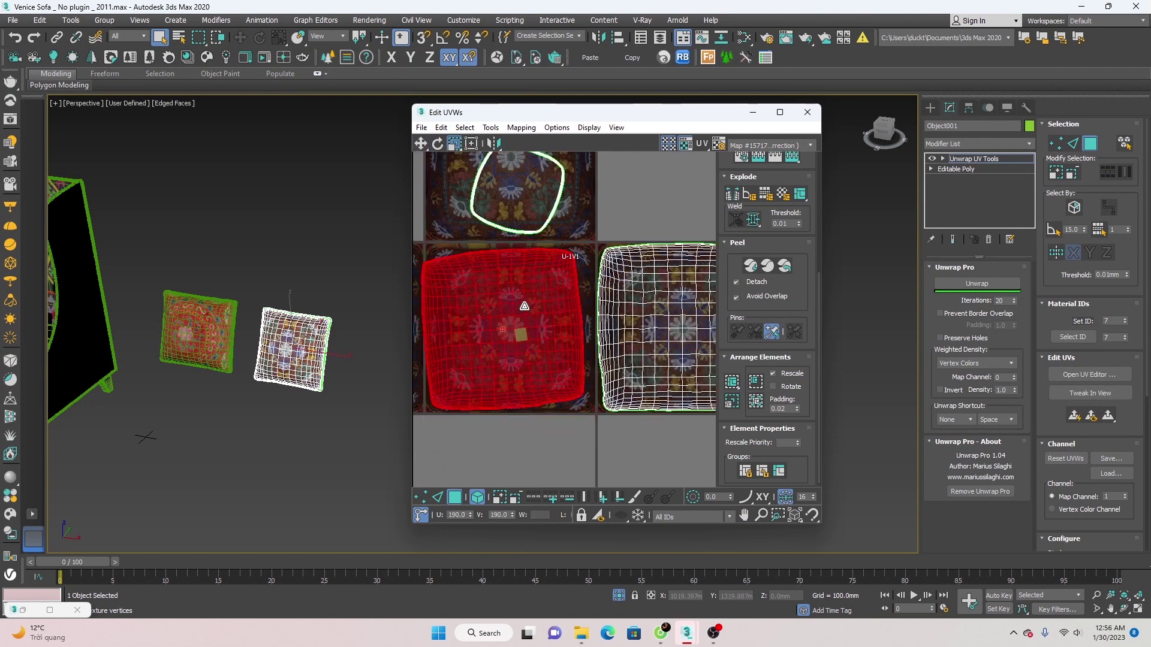
key(w)
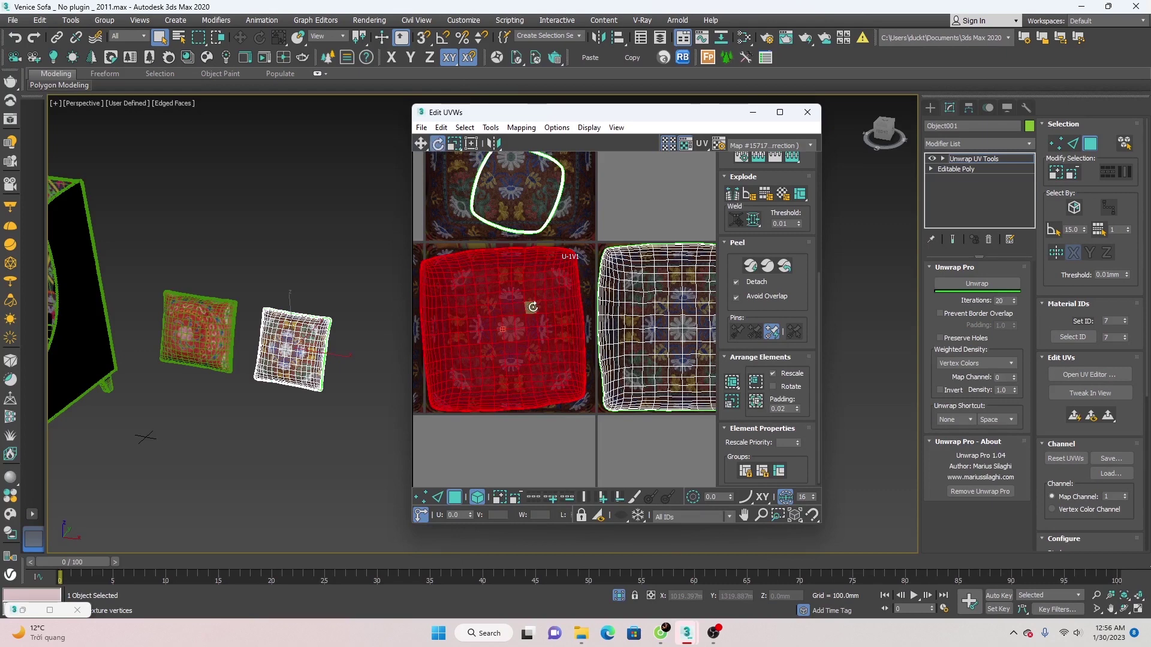
drag(532, 307, 528, 316)
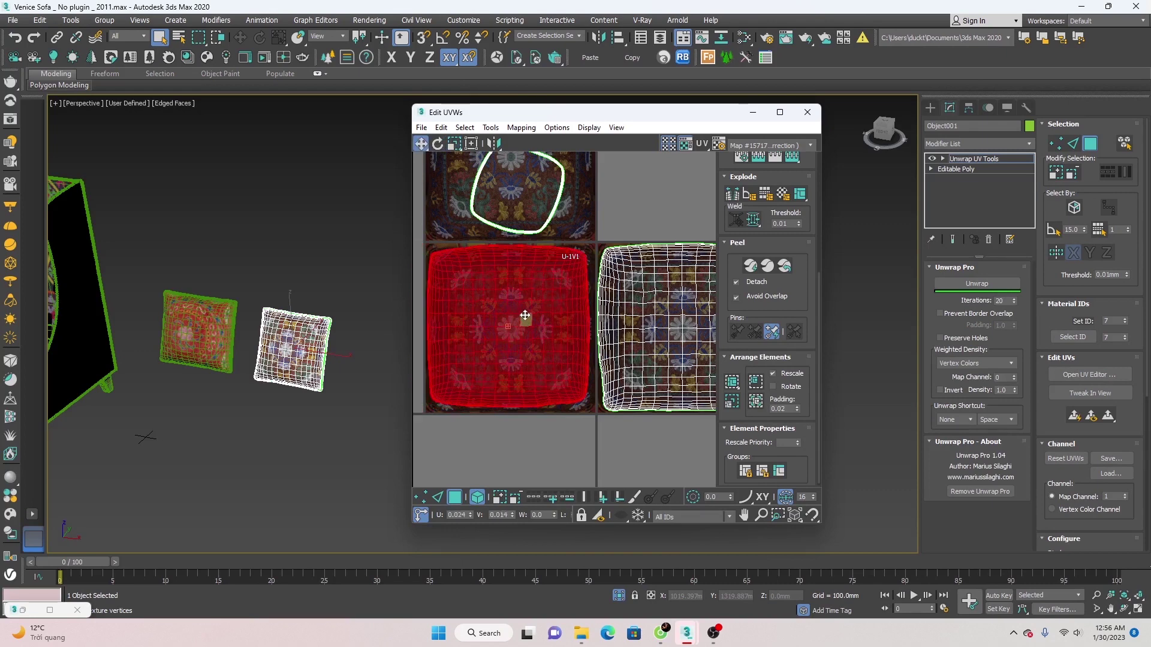
- Rotate the round island about 18°, scale it to ~190% and place it over the medallion
middle_drag(529, 316, 550, 427)
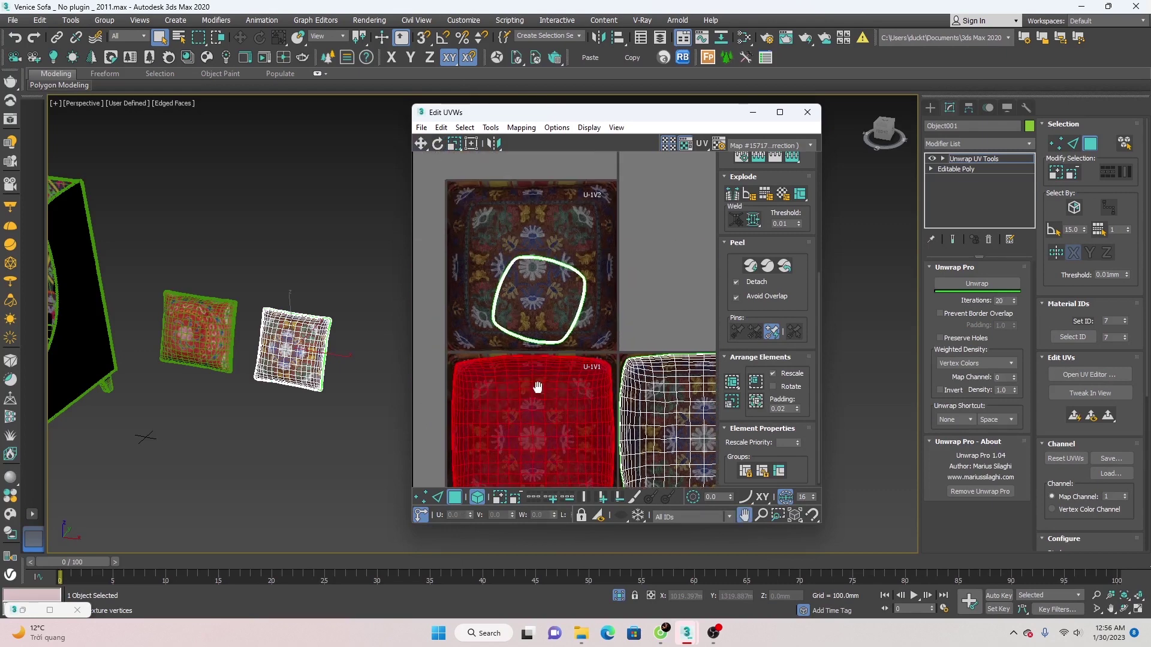
click(541, 343)
key(e)
drag(550, 343, 572, 338)
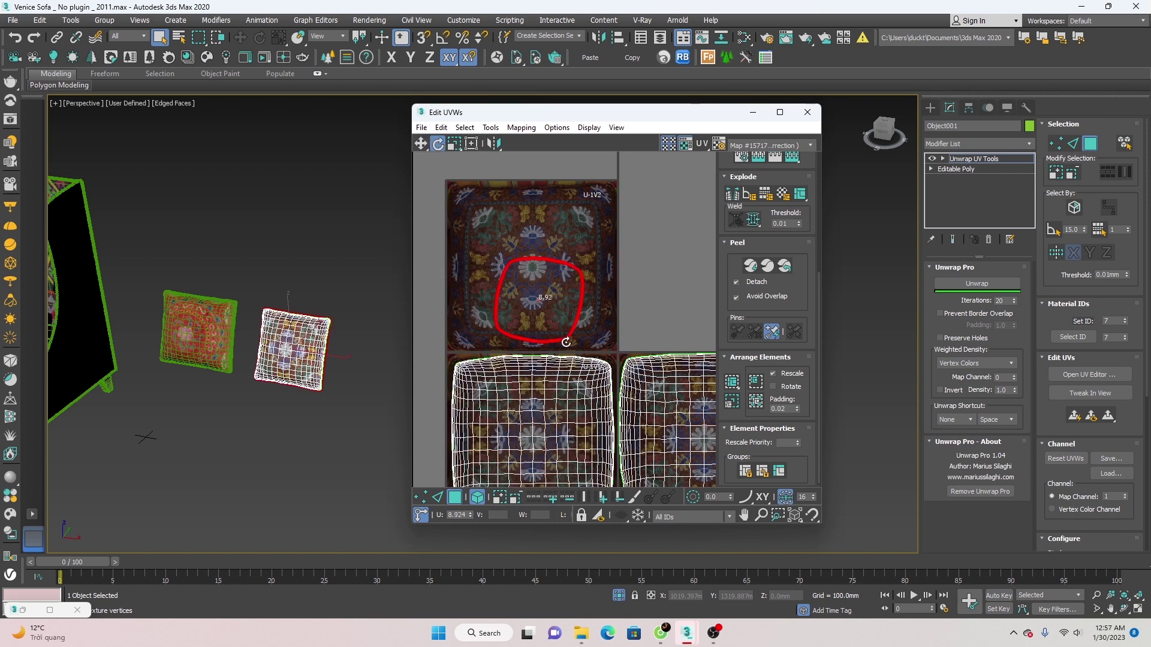
key(r)
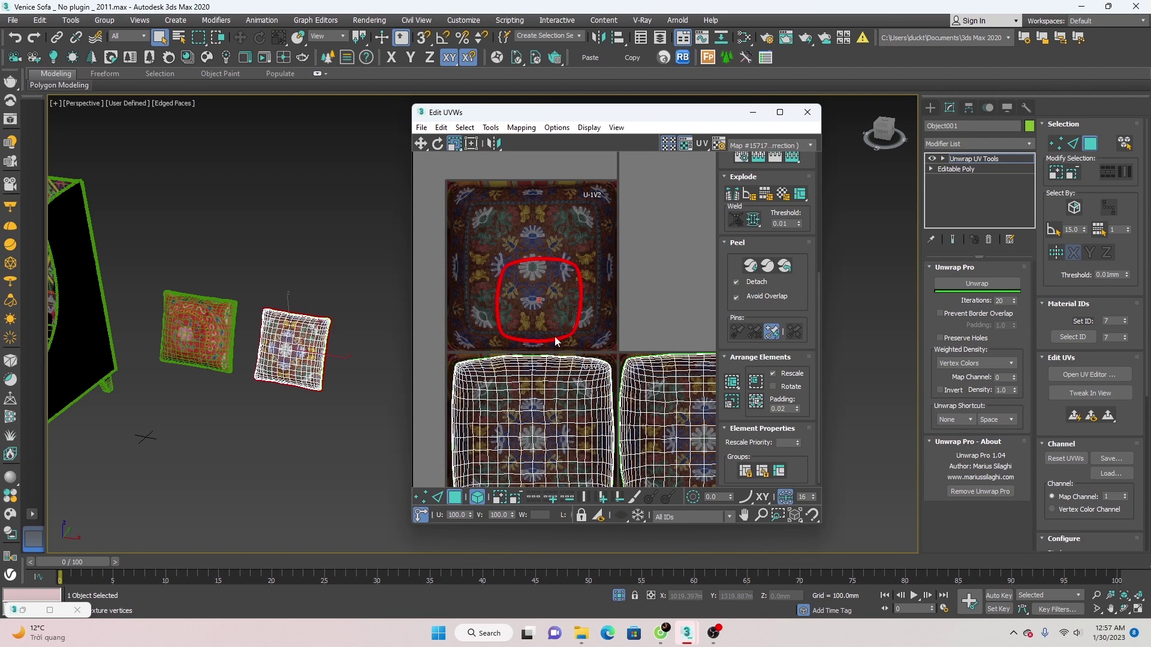
drag(555, 337, 565, 308)
key(w)
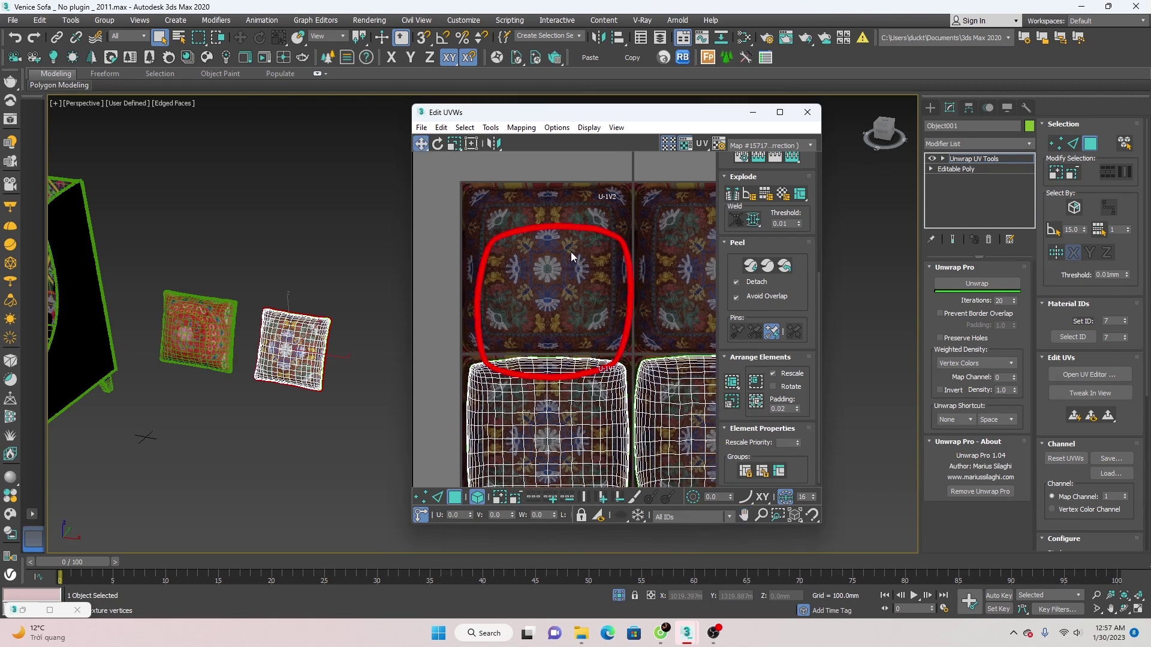
drag(576, 228, 569, 191)
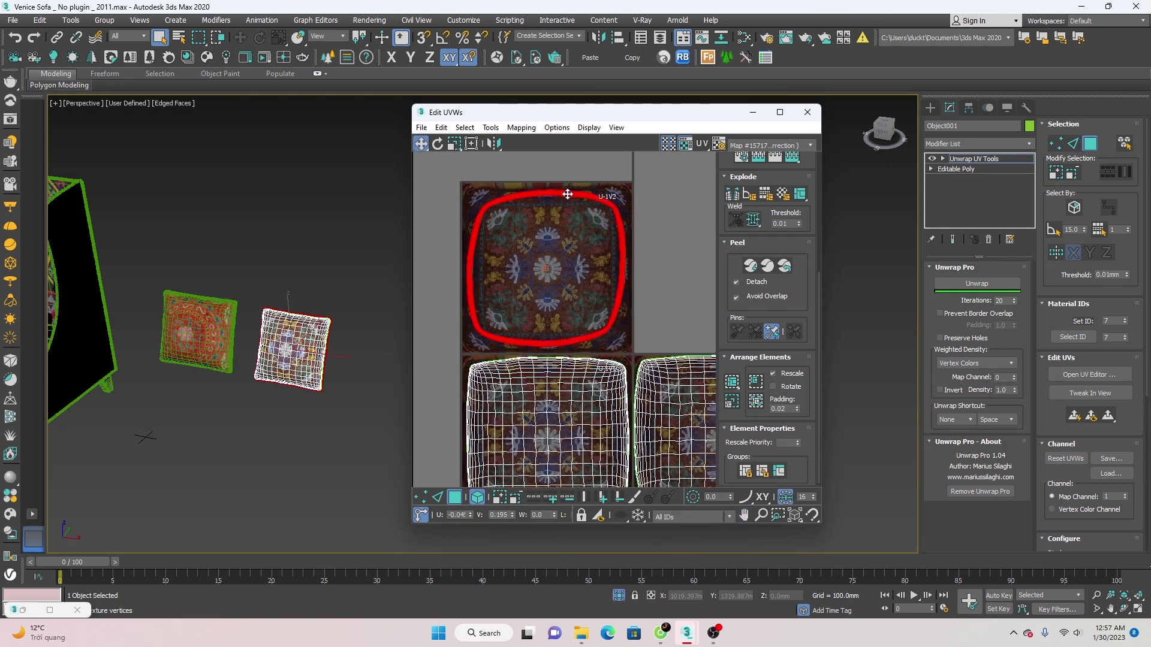
- Close the UV editor, switch to plain shading and reselect the pillow
click(807, 112)
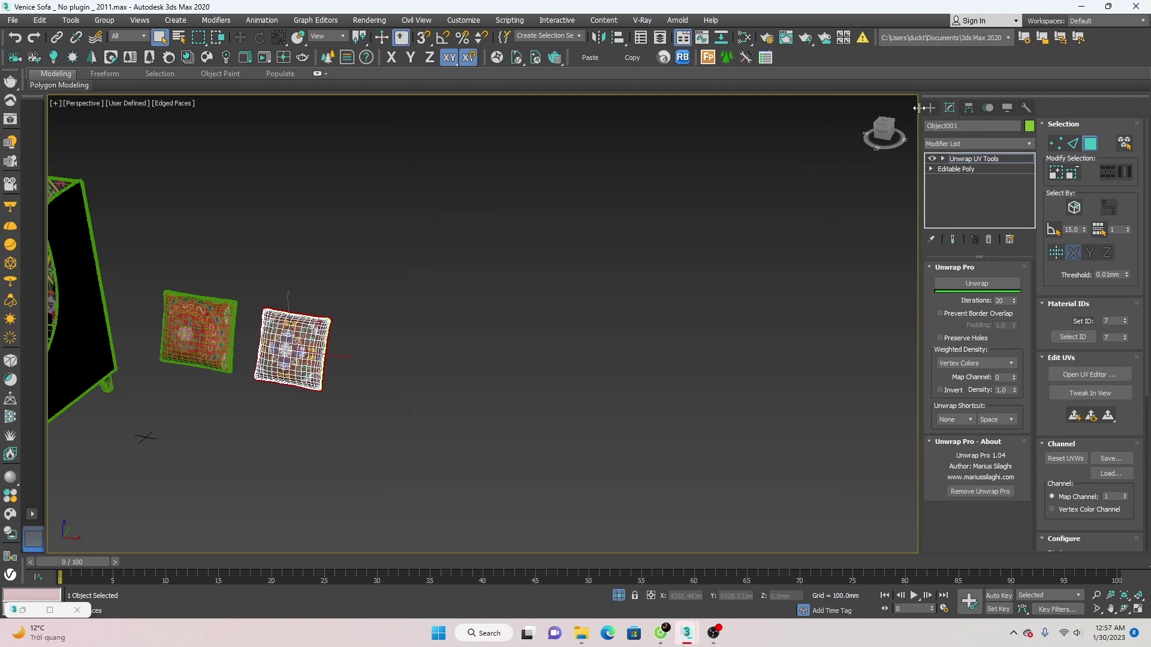
click(358, 360)
scroll(288, 335, up, 5)
mouse_move(331, 292)
middle_down()
mouse_move(411, 301)
mouse_move(441, 346)
mouse_move(339, 343)
mouse_move(354, 357)
mouse_move(281, 383)
mouse_move(443, 371)
mouse_move(456, 320)
middle_up()
key(F4)
click(411, 301)
- Orbit to the sofa's front and exit Isolate Selection to show the whole scene
scroll(441, 346, down, 3)
scroll(340, 342, up, 5)
scroll(354, 357, down, 5)
scroll(383, 377, down, 2)
scroll(414, 372, down, 3)
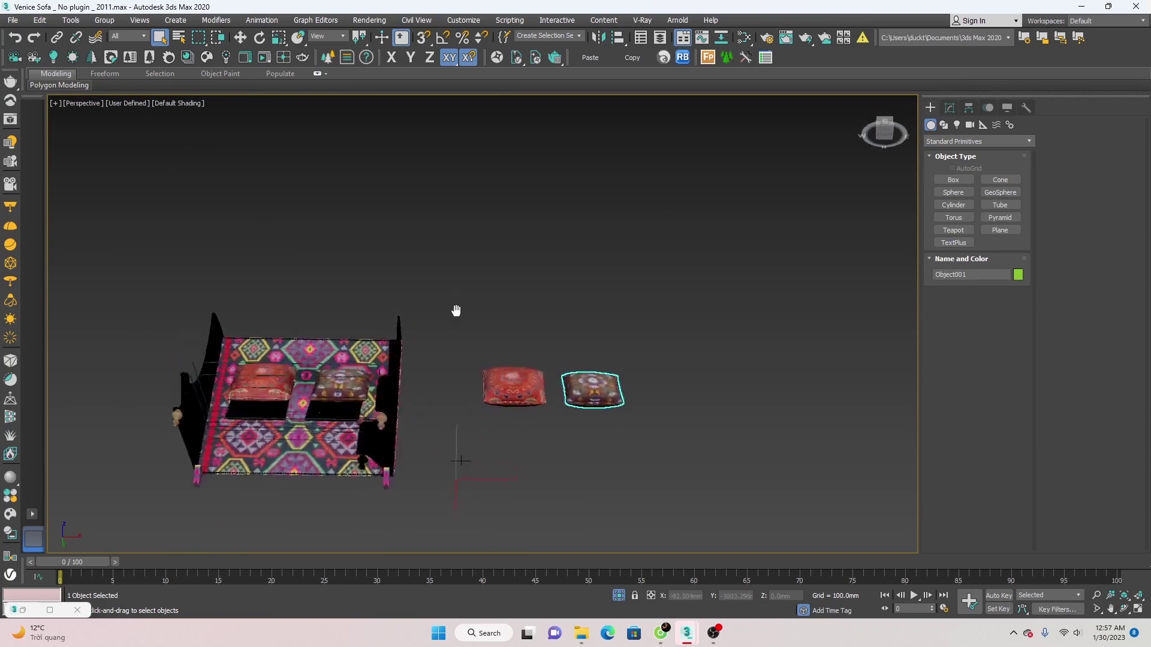
scroll(371, 396, up, 5)
alt+middle_drag(494, 425, 538, 558)
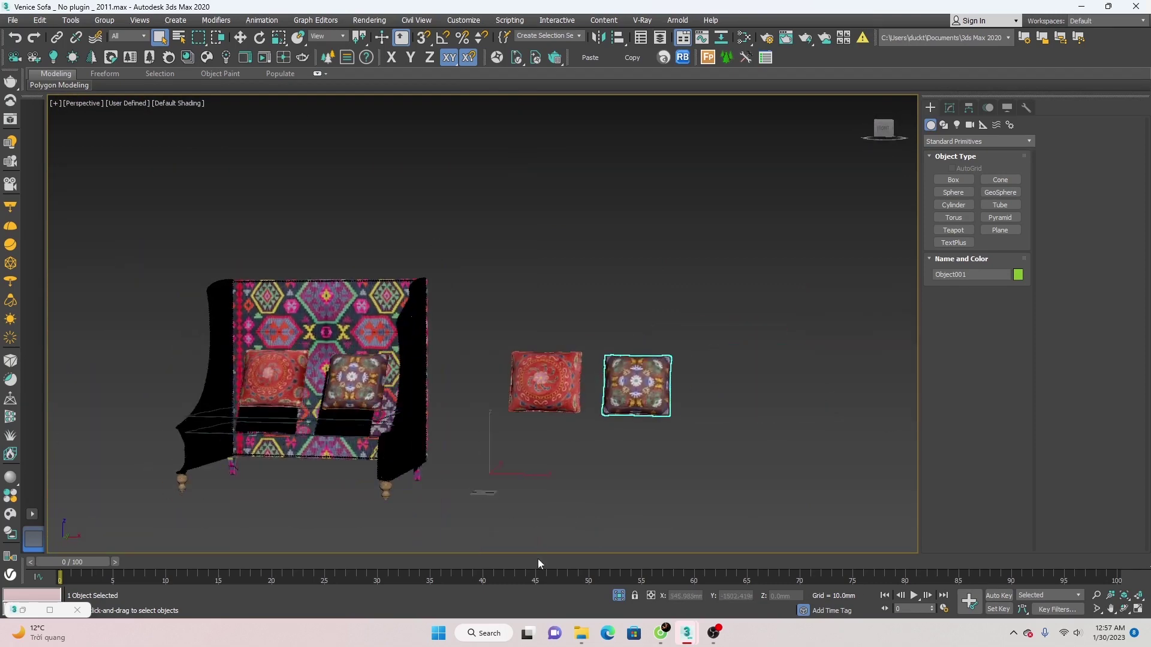
click(619, 595)
- Isolate the side panels Sides001 and orbit to a frontal view
scroll(654, 464, down, 5)
click(654, 465)
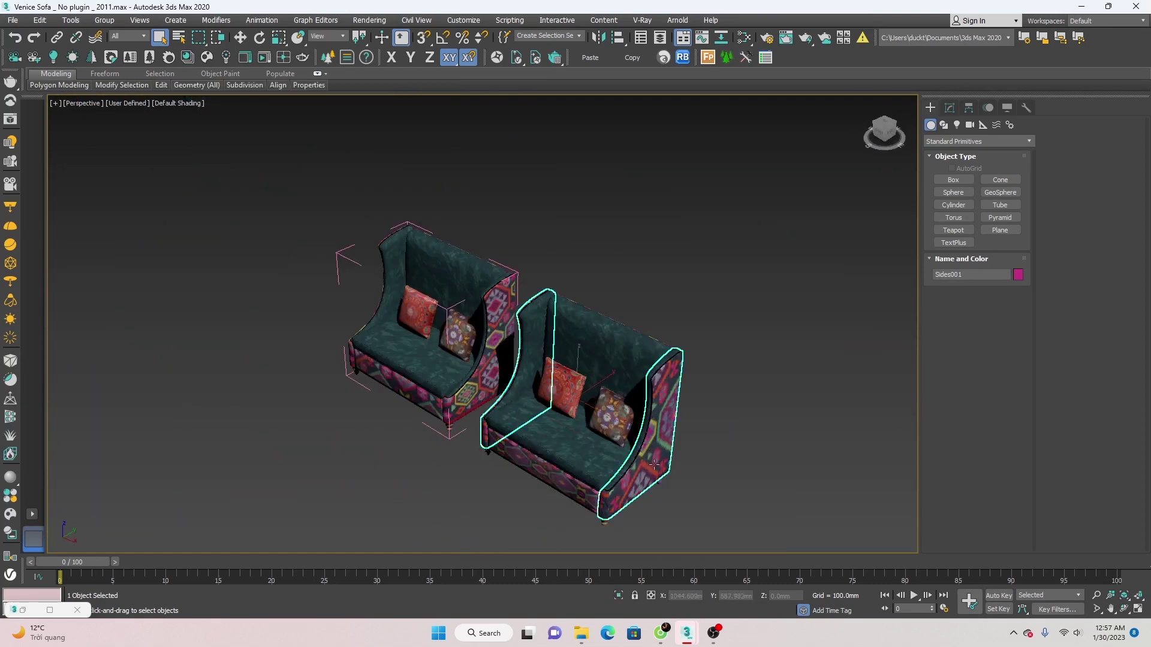
click(618, 596)
mouse_move(587, 538)
alt+middle_down()
mouse_move(593, 462)
mouse_move(552, 441)
alt+middle_up()
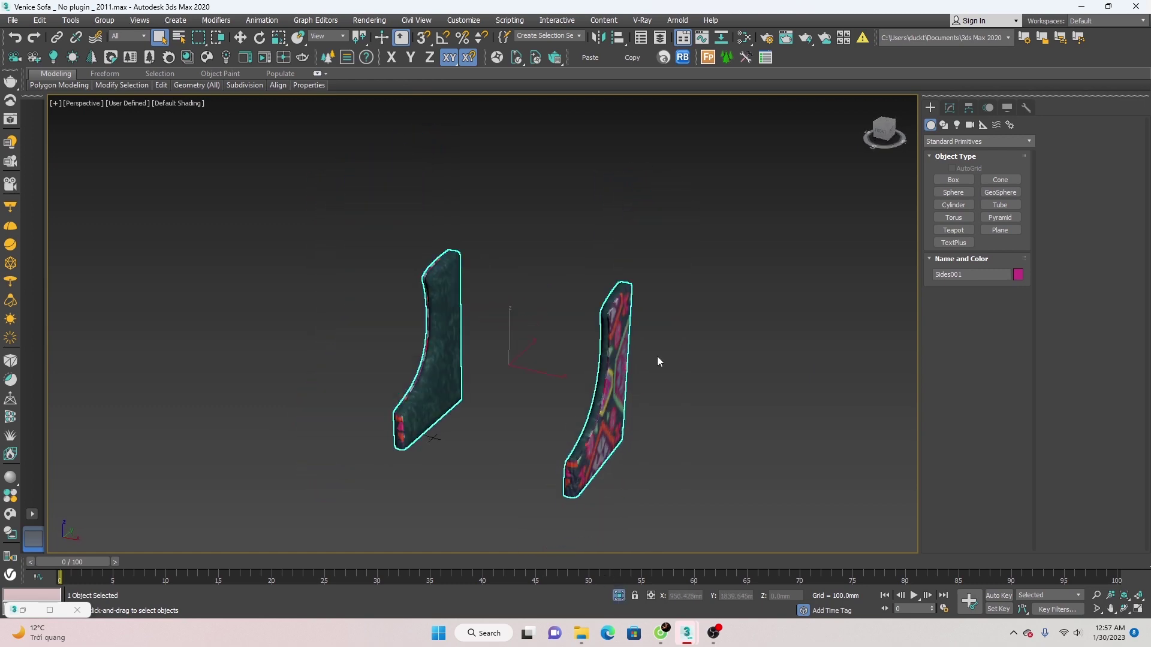
- Add an Unwrap modifier on map channel 1 to Sides001 via UV Tools
click(949, 108)
alt+middle_drag(574, 372, 527, 381)
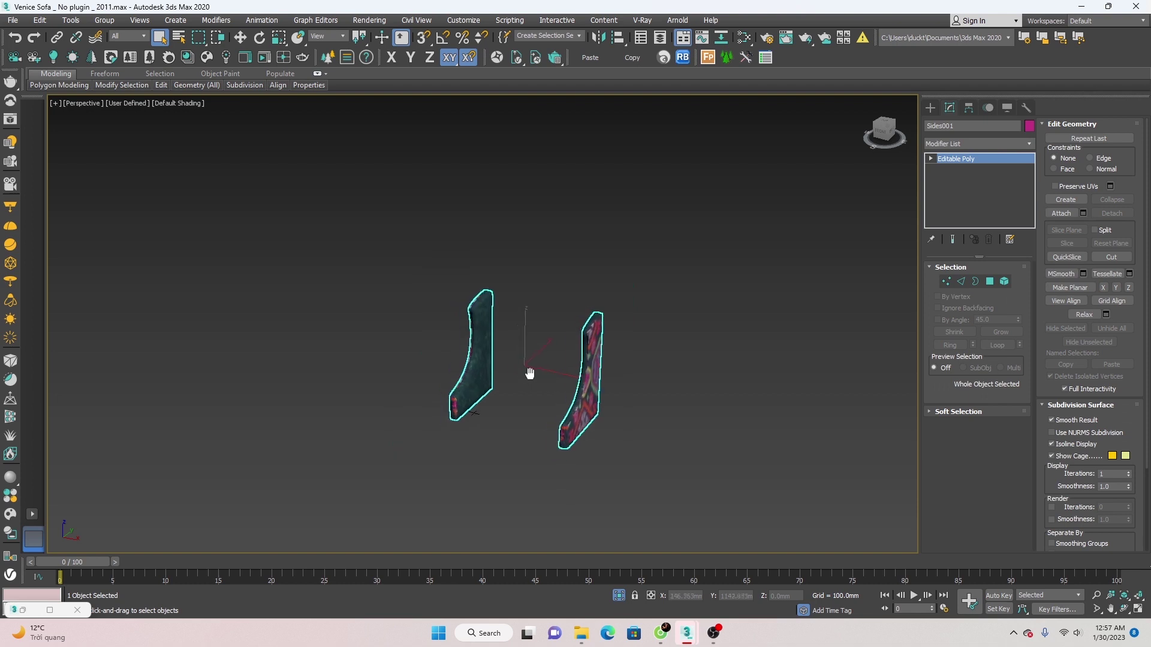
click(10, 454)
drag(242, 185, 242, 151)
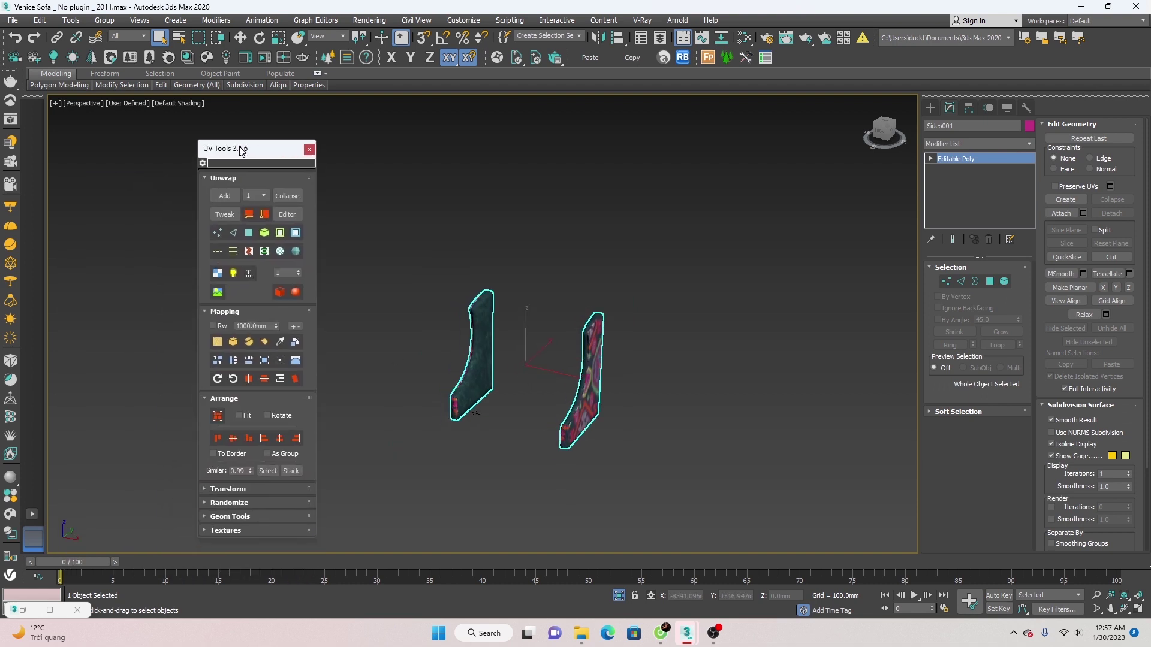
click(225, 197)
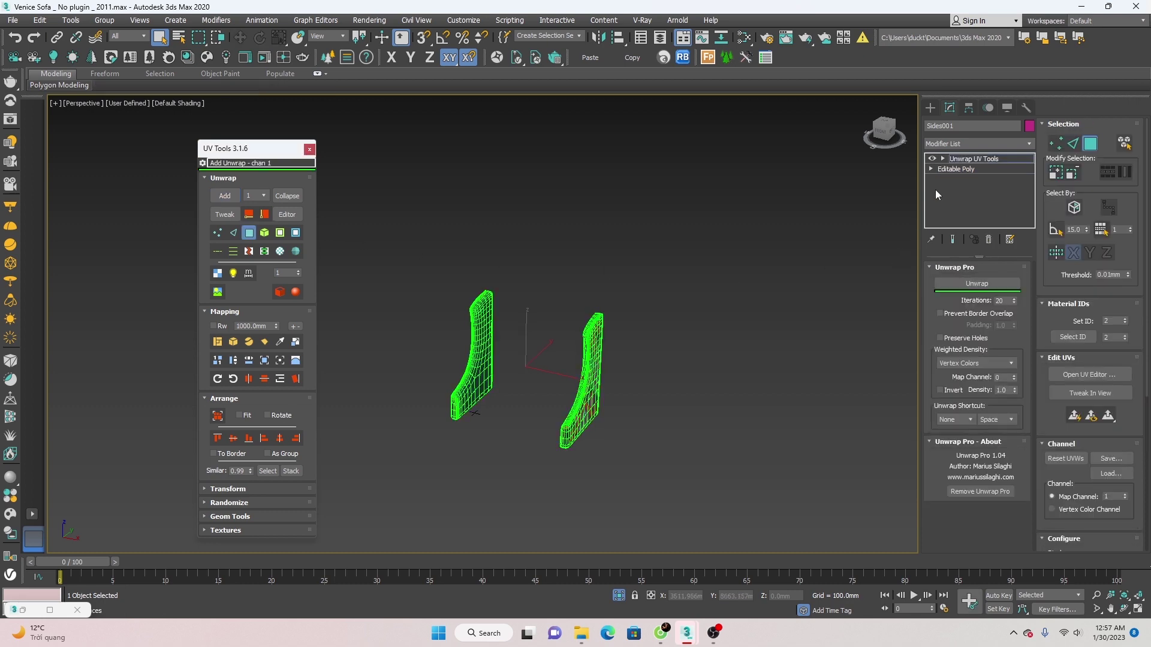
- Select all side-panel faces, apply Planar Mapping, and switch to Edge mode
mouse_move(609, 375)
alt+middle_down()
mouse_move(588, 362)
mouse_move(564, 373)
alt+middle_up()
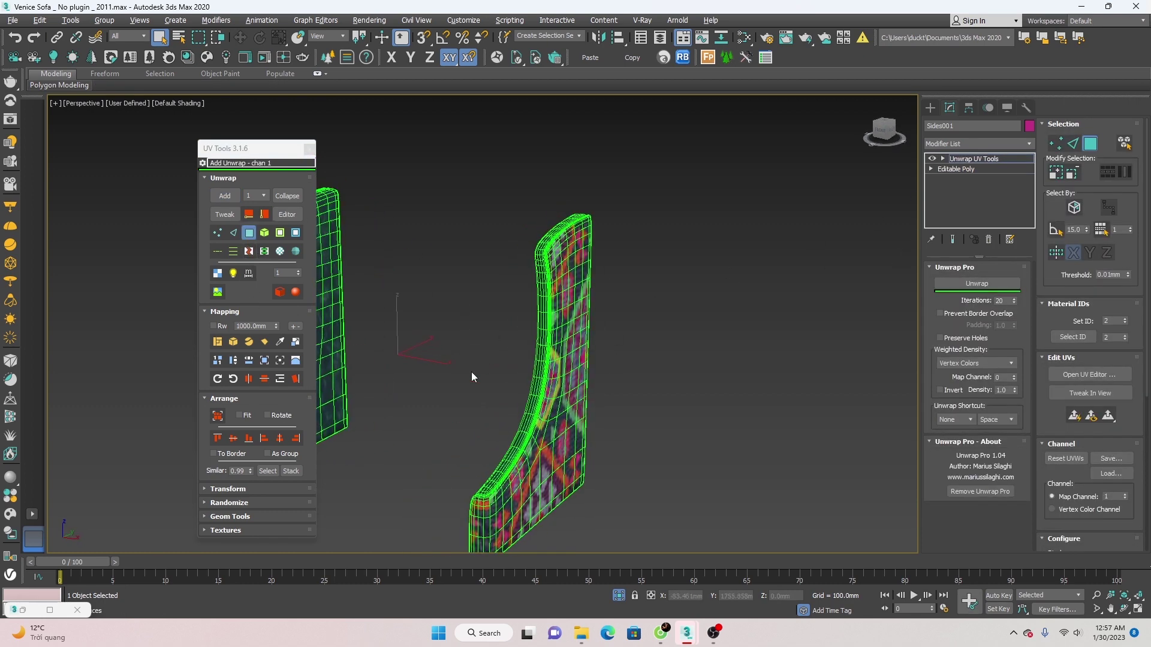
alt+middle_drag(472, 373, 271, 272)
alt+middle_drag(429, 336, 505, 356)
key(ctrl+a)
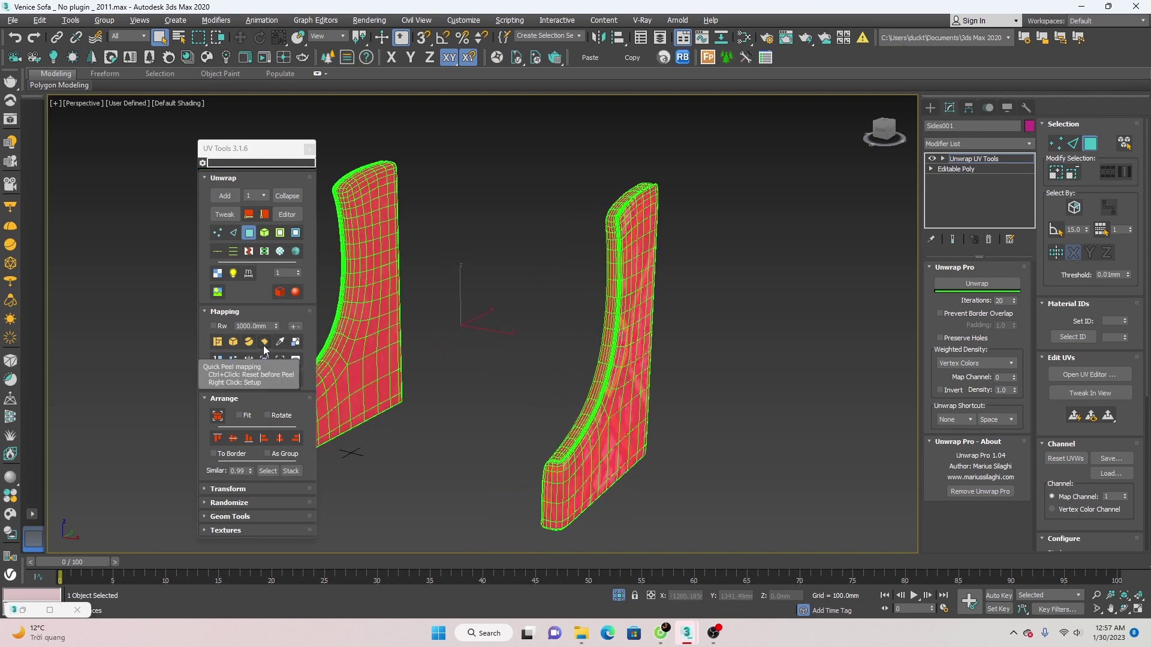
click(264, 342)
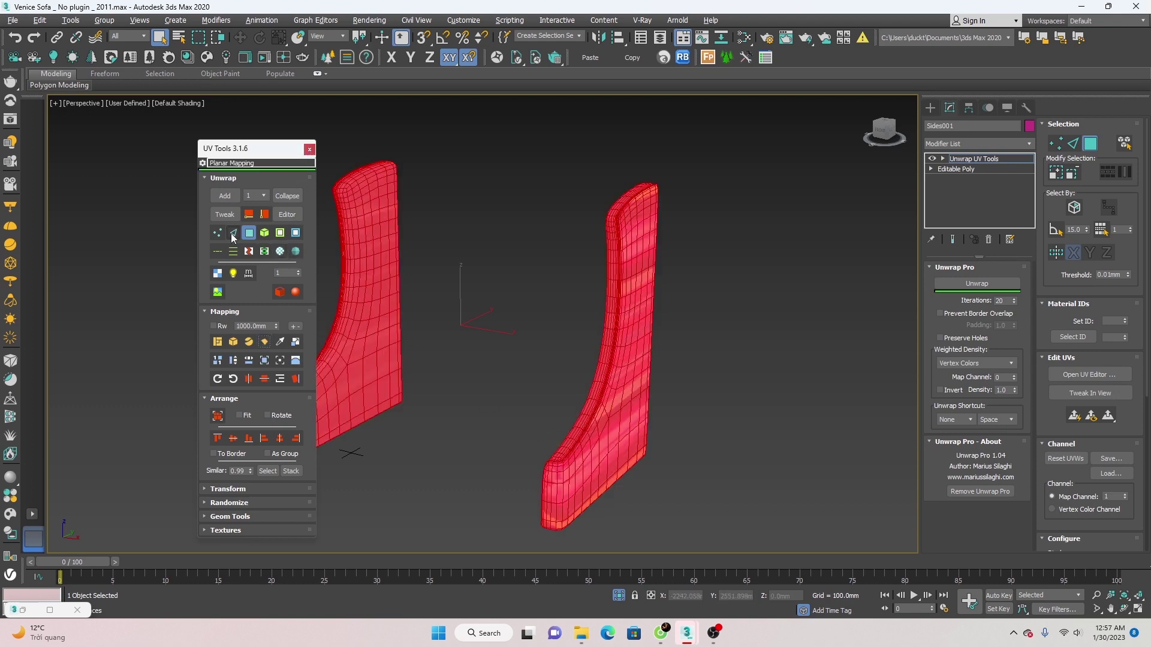
click(233, 237)
alt+middle_drag(415, 404, 470, 423)
- Show wireframe edges and orbit to view the sofa arm piece upright
scroll(660, 444, up, 5)
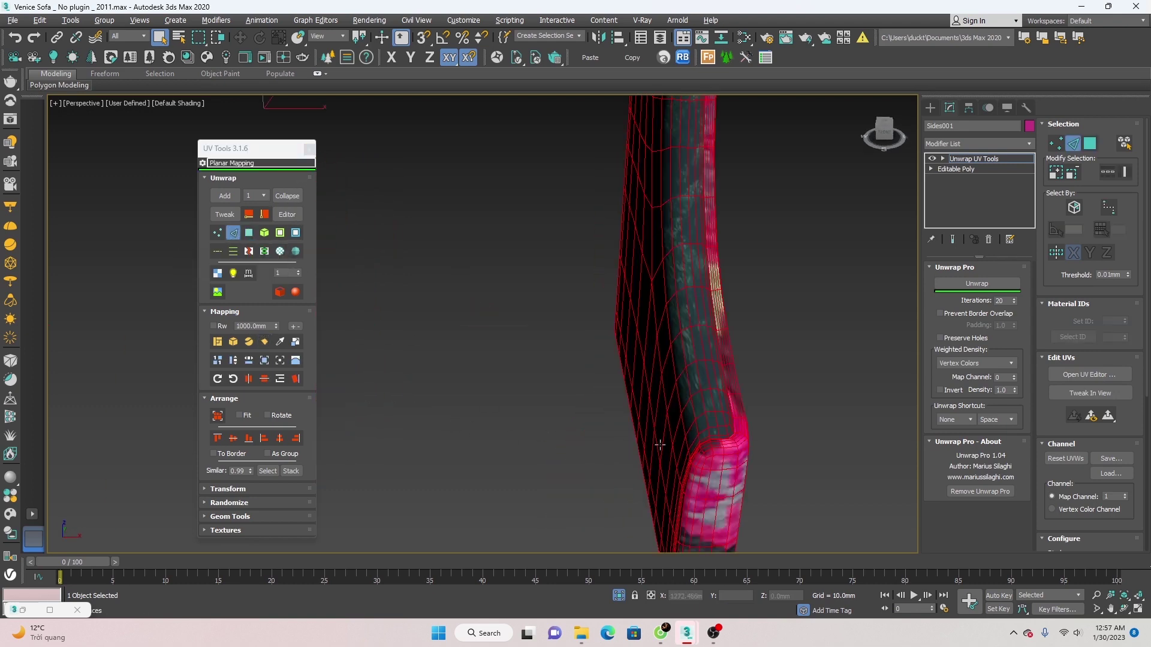
scroll(660, 444, up, 5)
scroll(741, 438, down, 4)
scroll(692, 437, up, 3)
scroll(660, 444, up, 1)
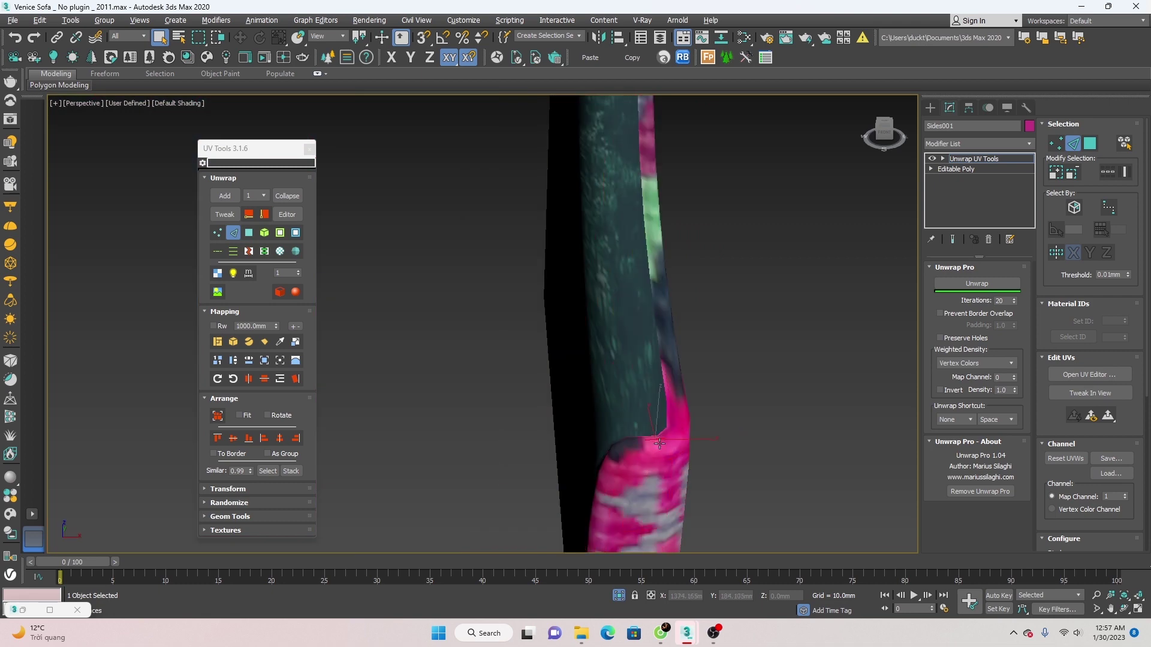
mouse_move(660, 444)
alt+middle_down()
mouse_move(685, 470)
mouse_move(732, 466)
alt+middle_up()
key(F4)
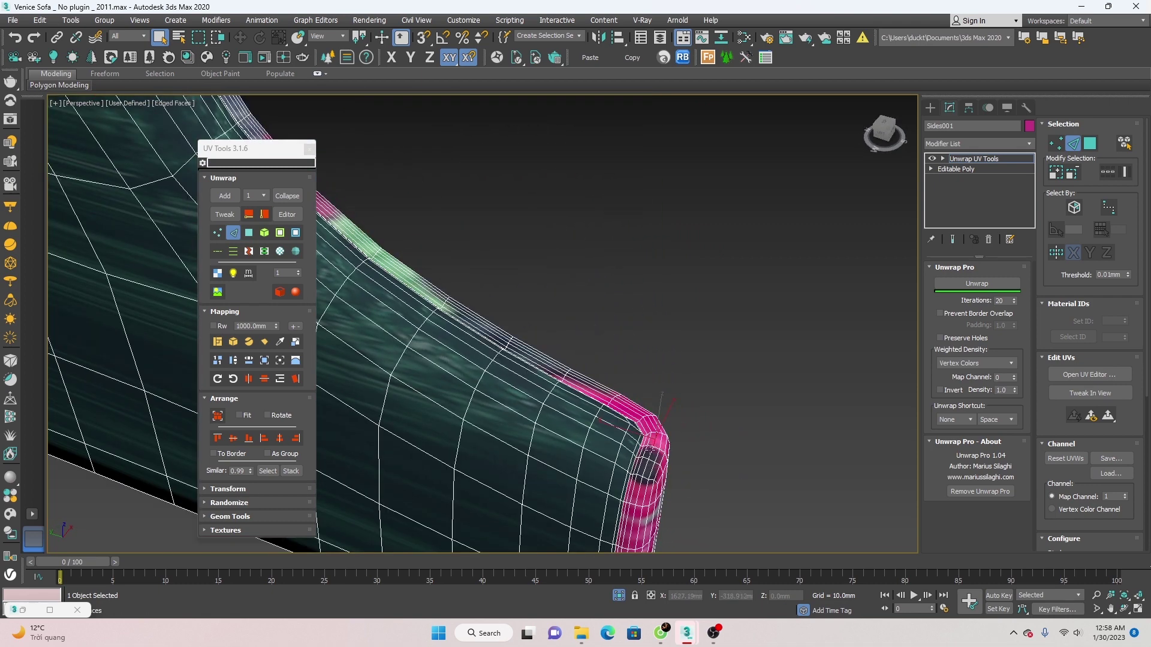
scroll(648, 449, up, 3)
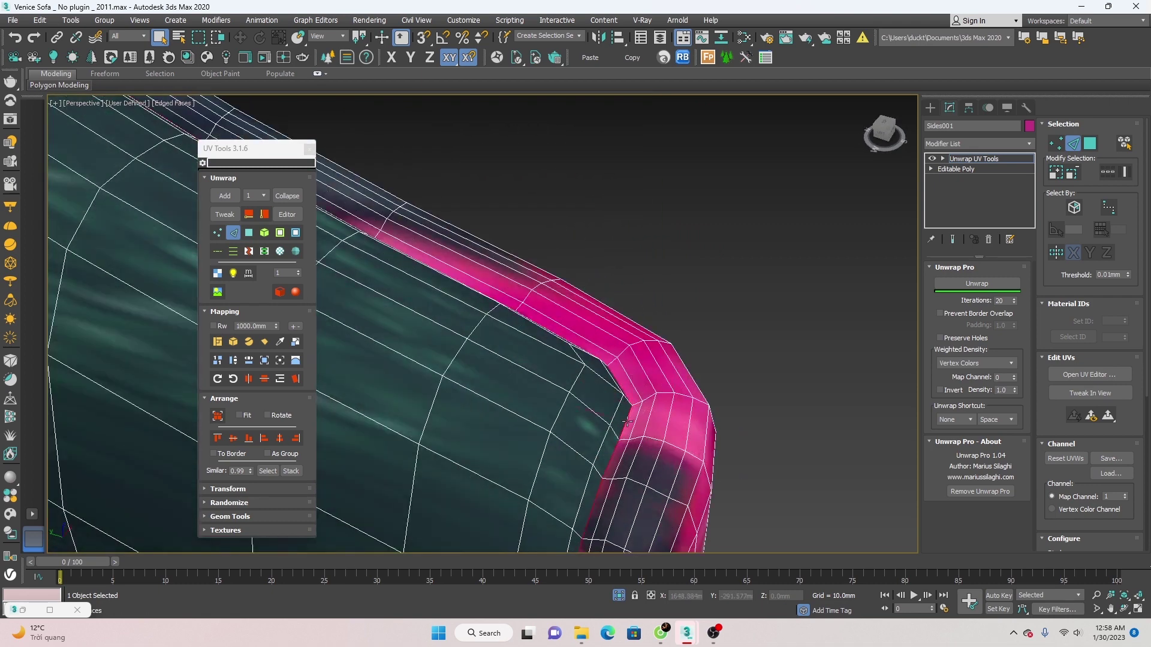
scroll(623, 391, down, 3)
scroll(613, 402, down, 3)
scroll(613, 402, down, 4)
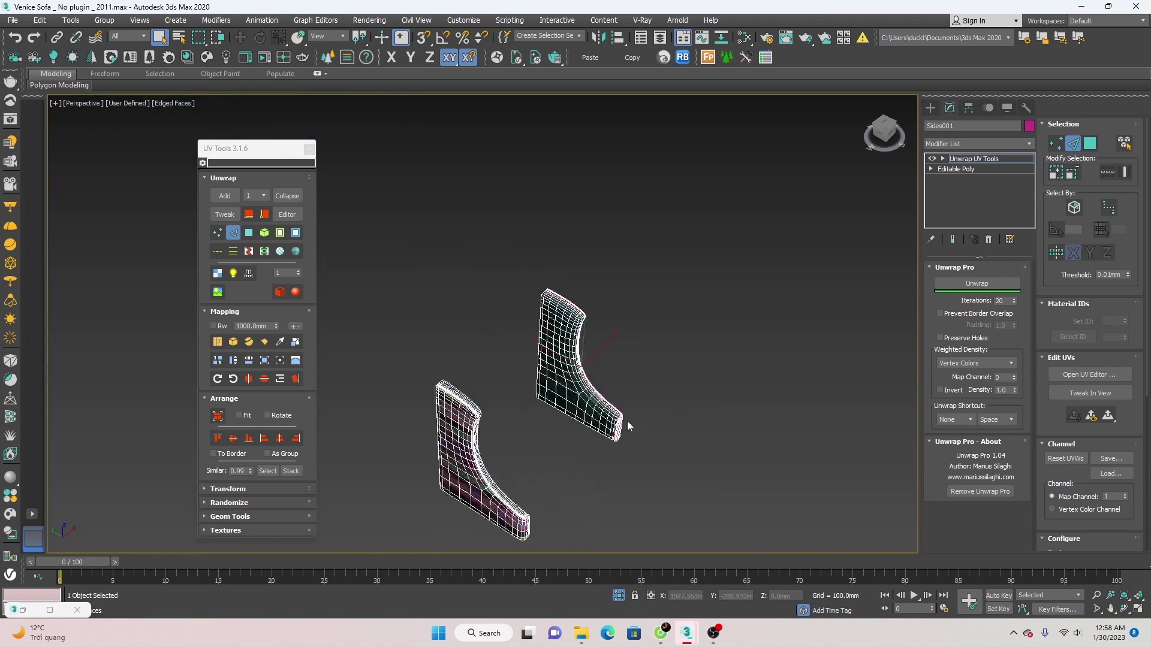
scroll(601, 426, up, 5)
mouse_move(601, 427)
alt+middle_down()
mouse_move(574, 308)
mouse_move(627, 503)
mouse_move(599, 479)
mouse_move(509, 456)
alt+middle_up()
- Break the UVs along the selected seam edges on the bent arm panel
scroll(600, 420, down, 4)
scroll(600, 479, up, 5)
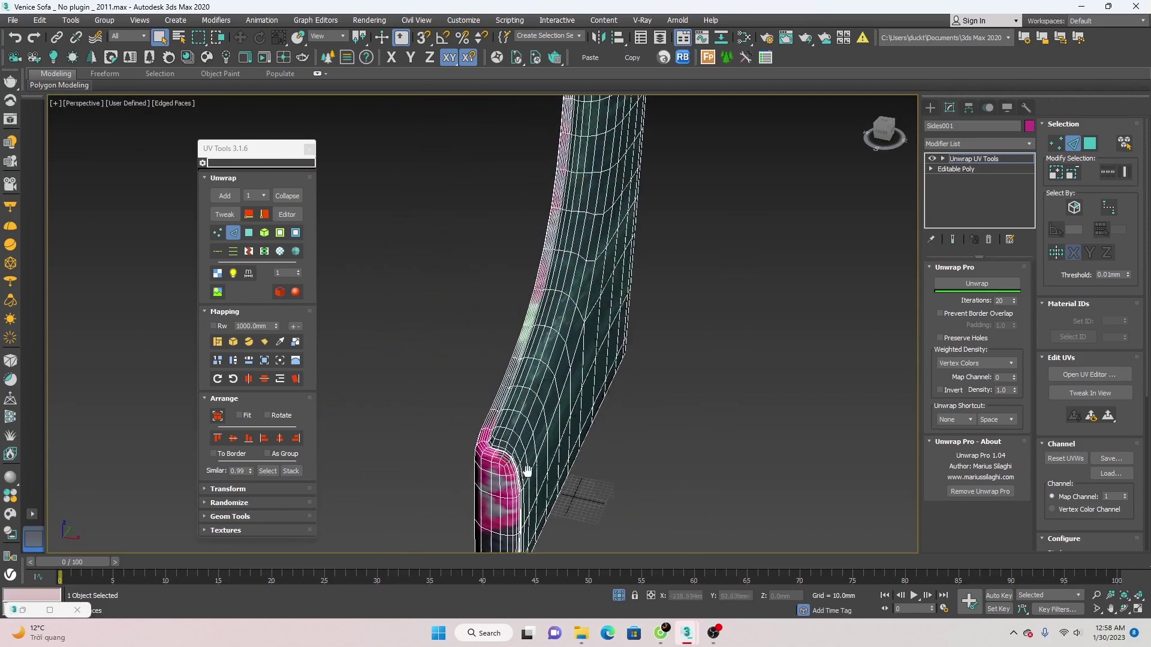
scroll(500, 450, up, 3)
scroll(499, 450, up, 2)
scroll(445, 408, up, 3)
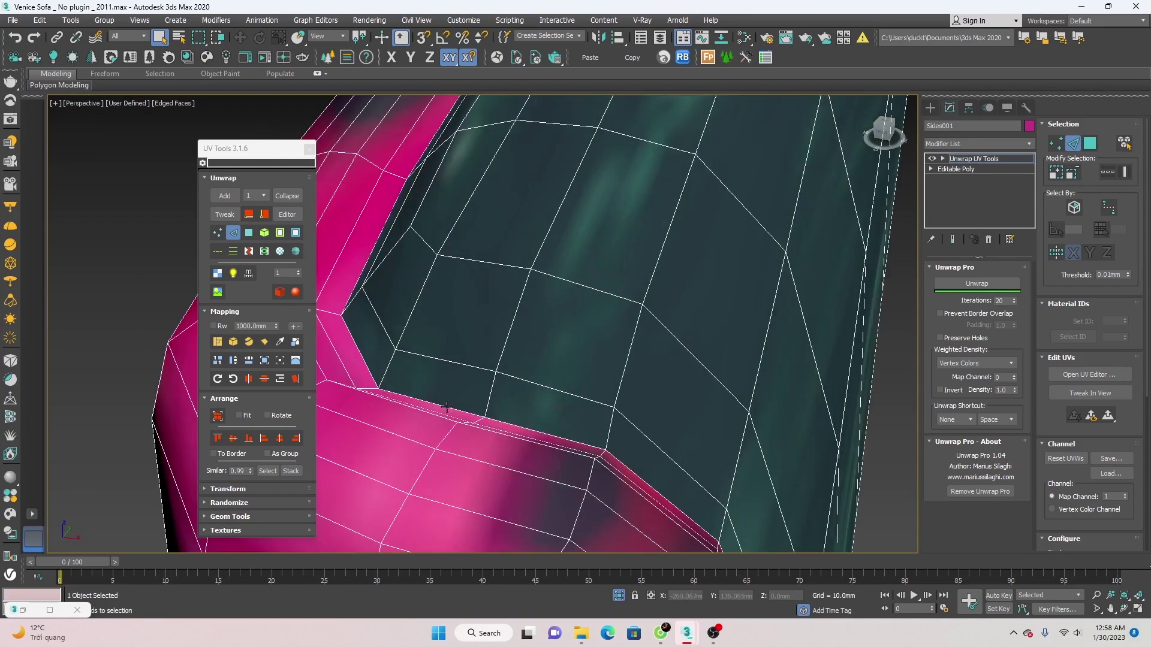
scroll(447, 408, down, 3)
mouse_move(446, 408)
alt+middle_down()
mouse_move(487, 333)
mouse_move(593, 438)
mouse_move(661, 444)
mouse_move(668, 466)
mouse_move(708, 481)
mouse_move(682, 407)
alt+middle_up()
scroll(468, 371, down, 4)
scroll(594, 432, down, 3)
scroll(681, 433, up, 3)
scroll(681, 433, down, 3)
scroll(682, 408, up, 3)
scroll(683, 407, up, 2)
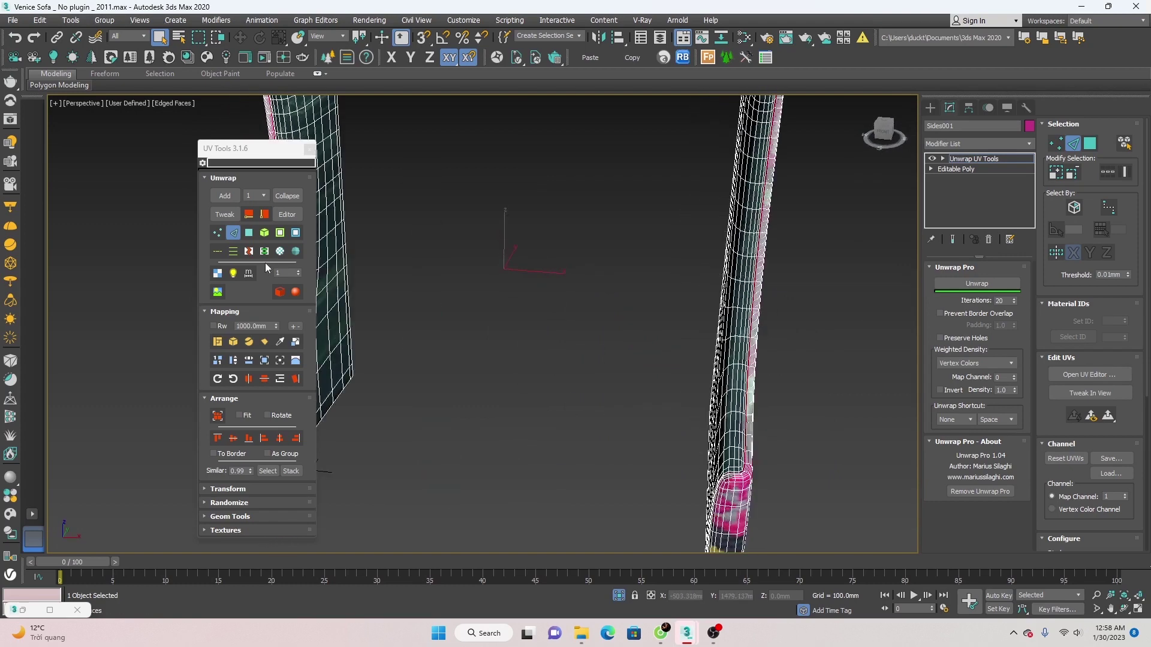
click(249, 252)
- Orbit around both side panels and return to plain textured shading
scroll(480, 354, down, 5)
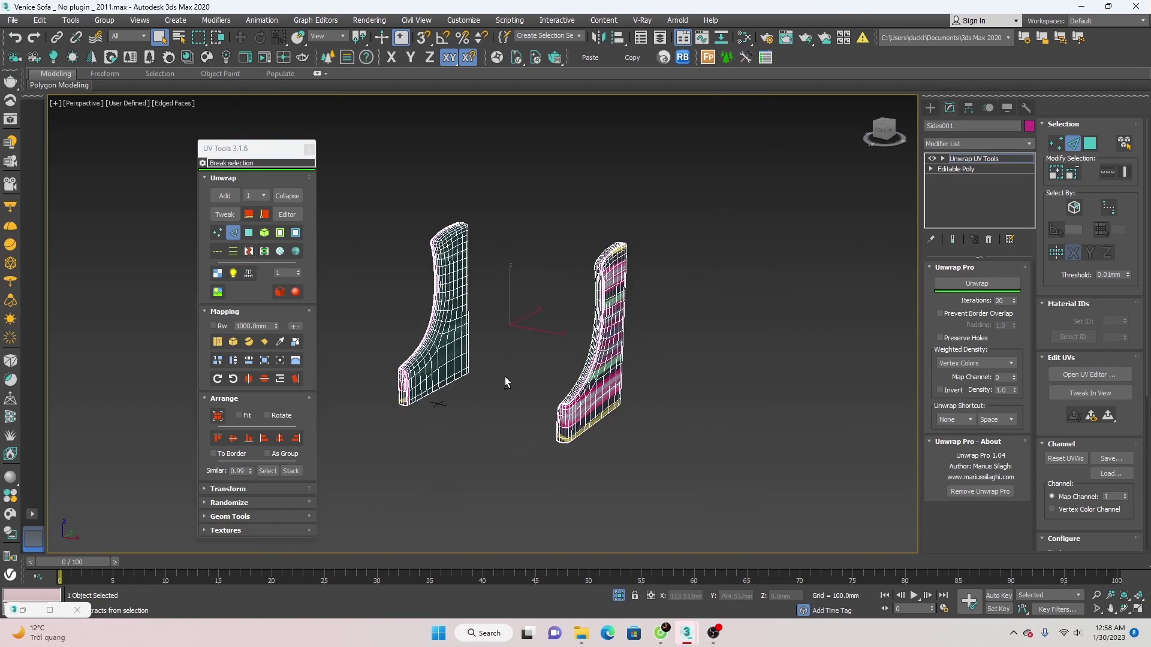
alt+middle_drag(506, 381, 526, 385)
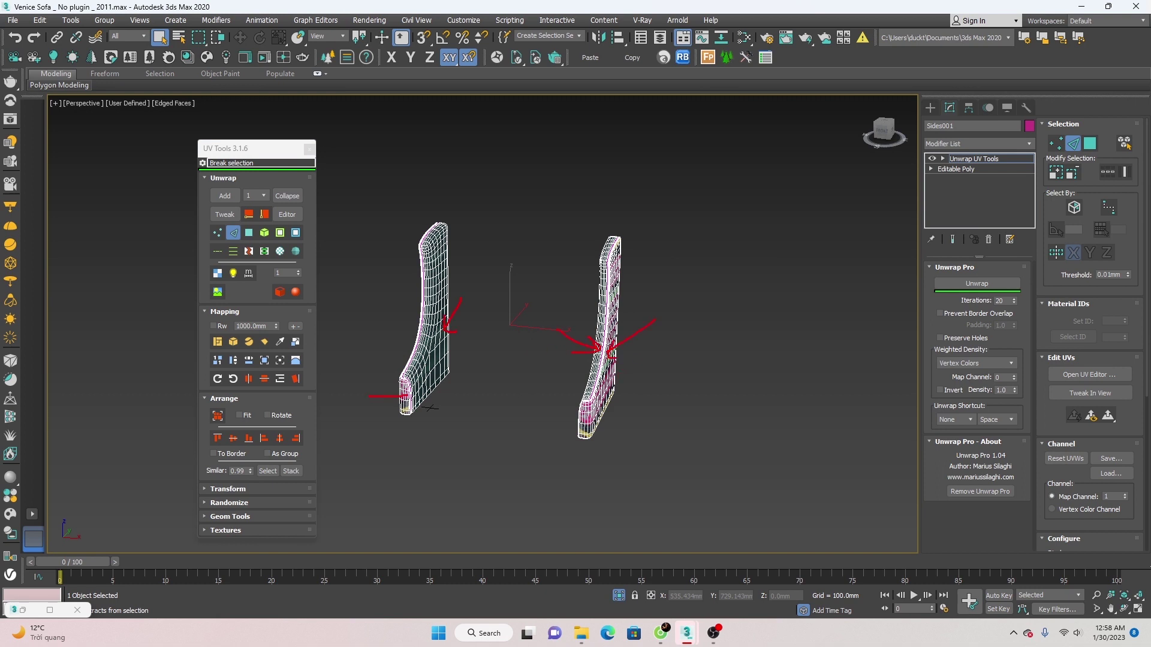
alt+middle_drag(549, 380, 529, 394)
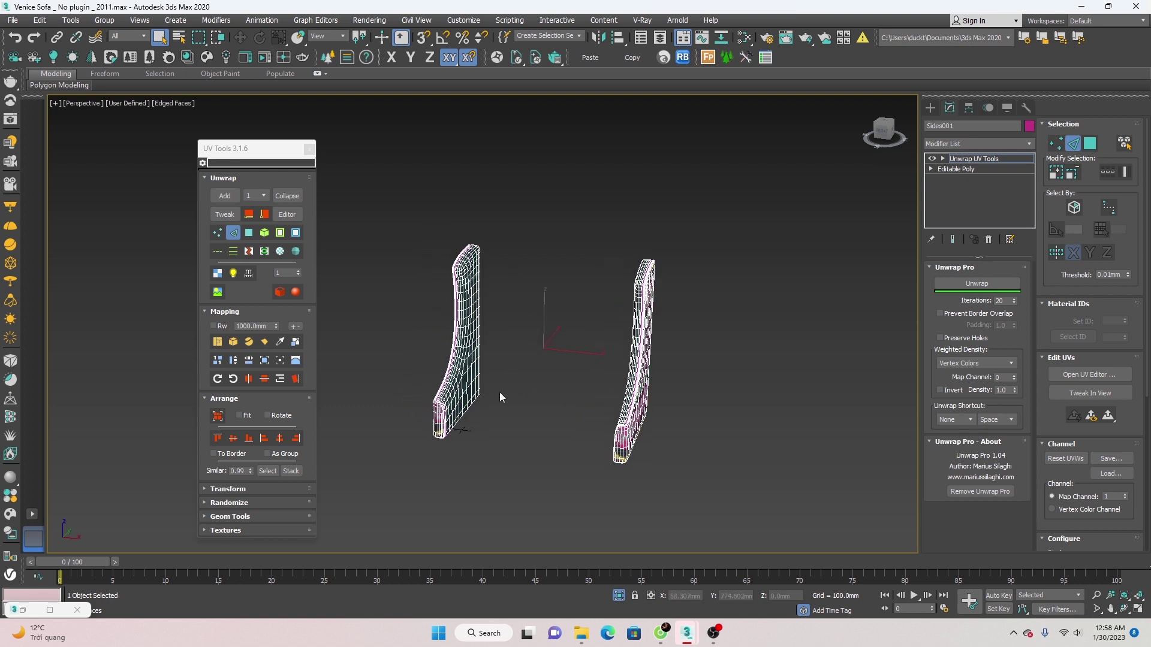
key(F4)
scroll(515, 410, up, 1)
scroll(509, 410, up, 2)
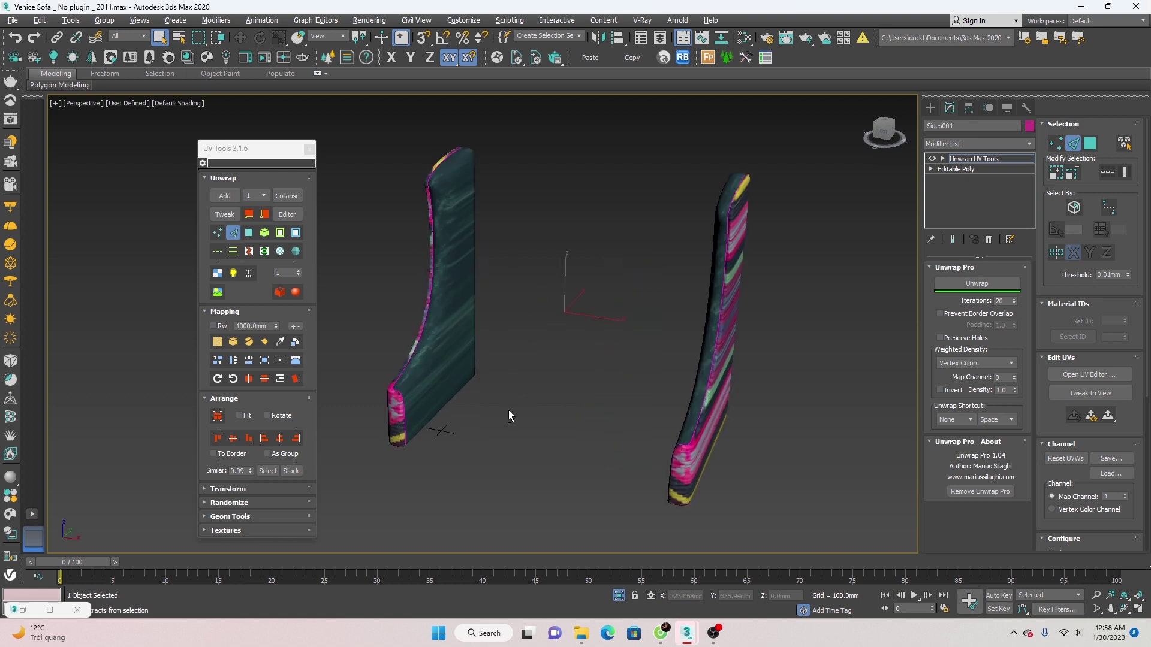
scroll(503, 410, up, 2)
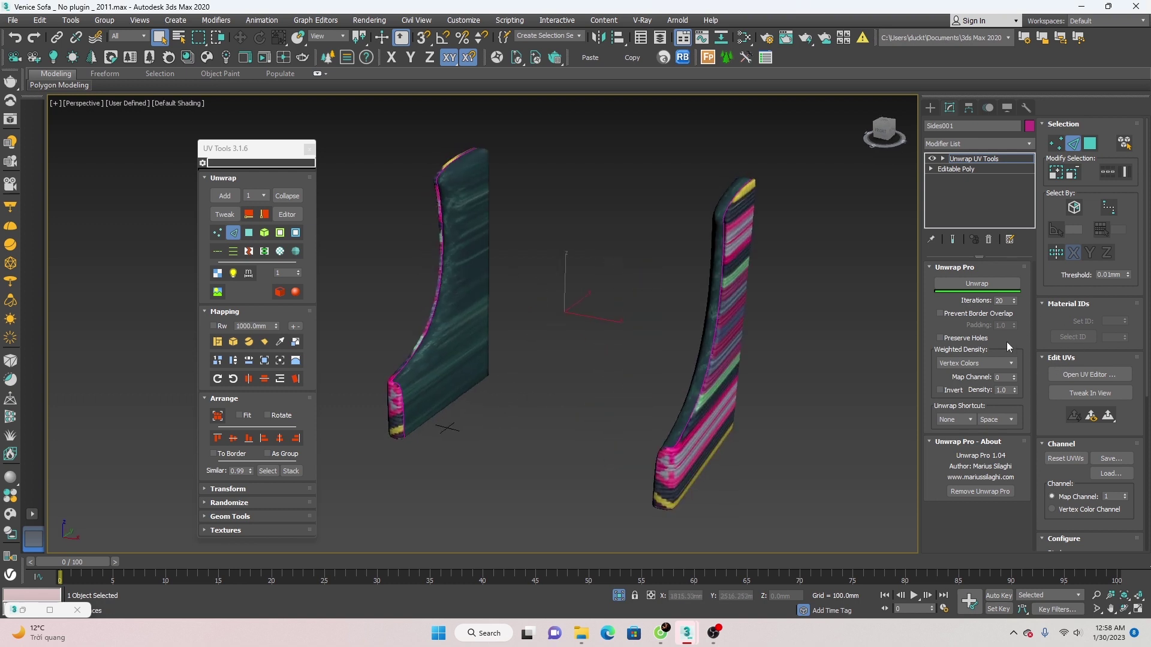
- Open the side panels' UV editor, select all UV faces and show the mapped texture
click(1072, 374)
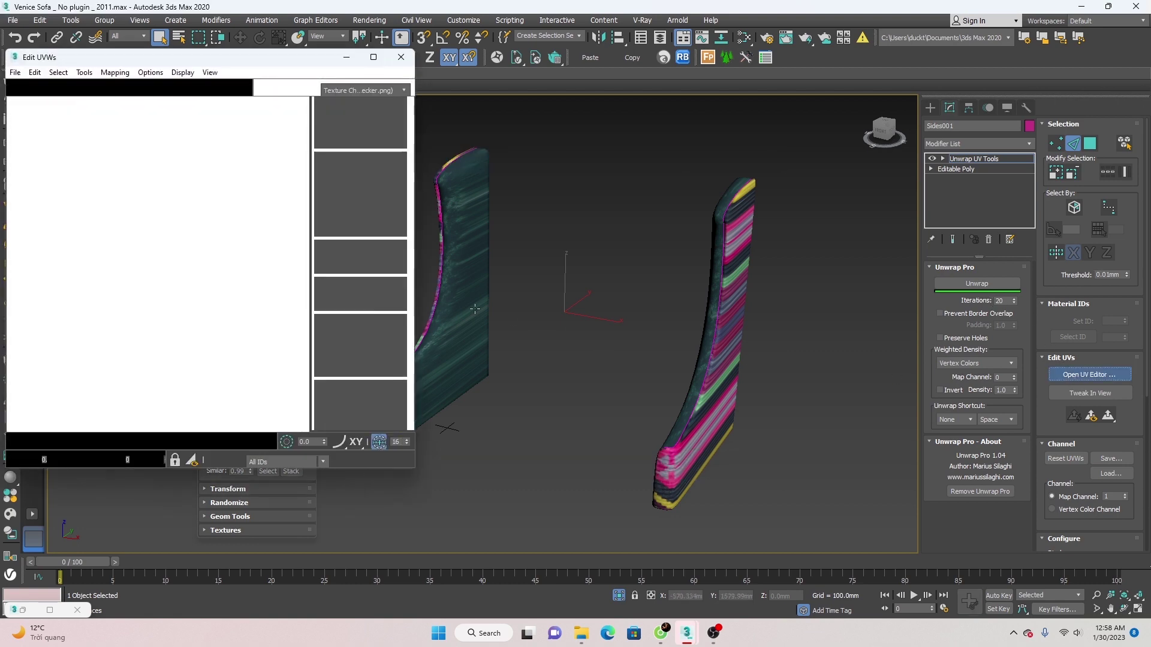
scroll(184, 307, down, 2)
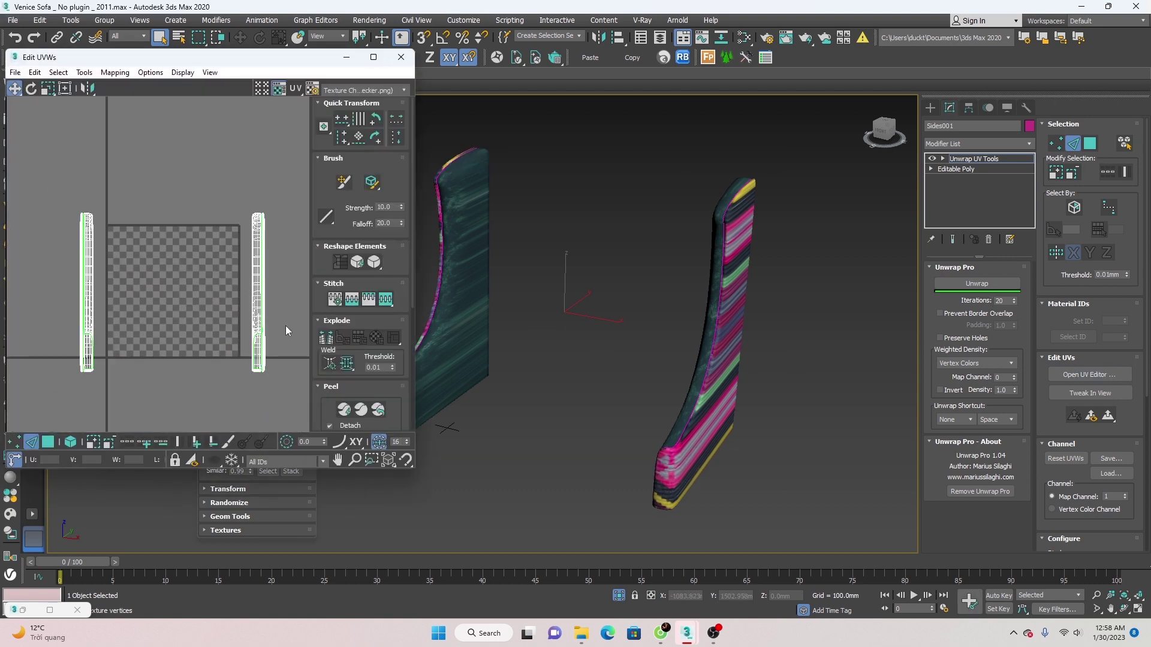
middle_drag(188, 349, 206, 348)
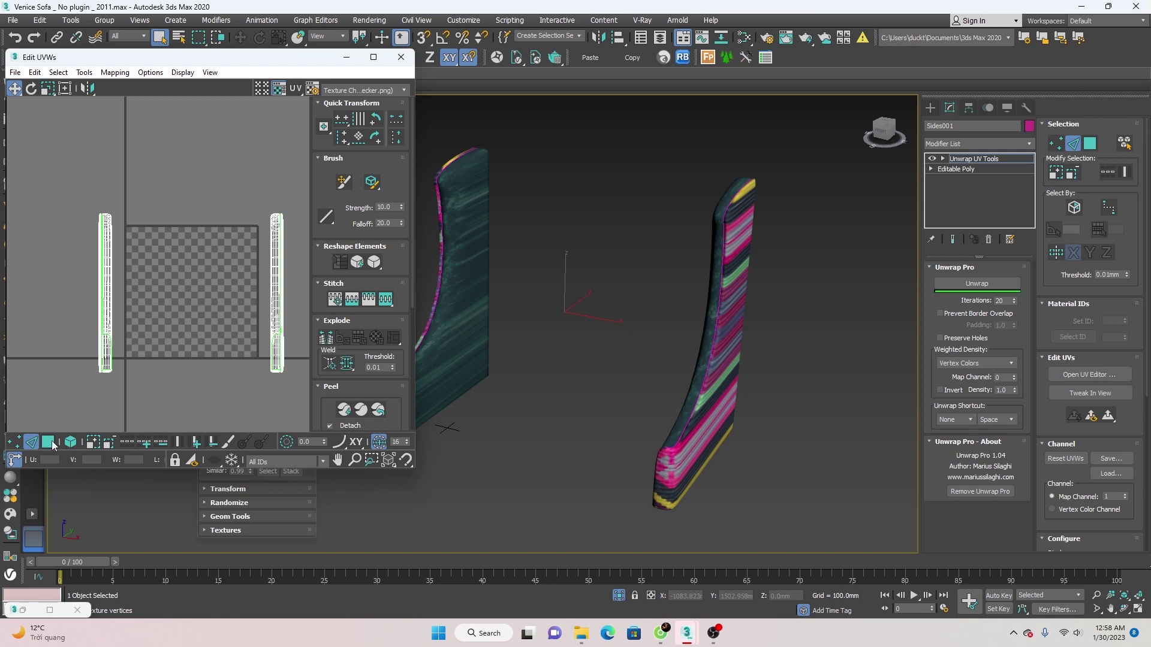
key(ctrl+a)
alt+middle_drag(544, 401, 606, 406)
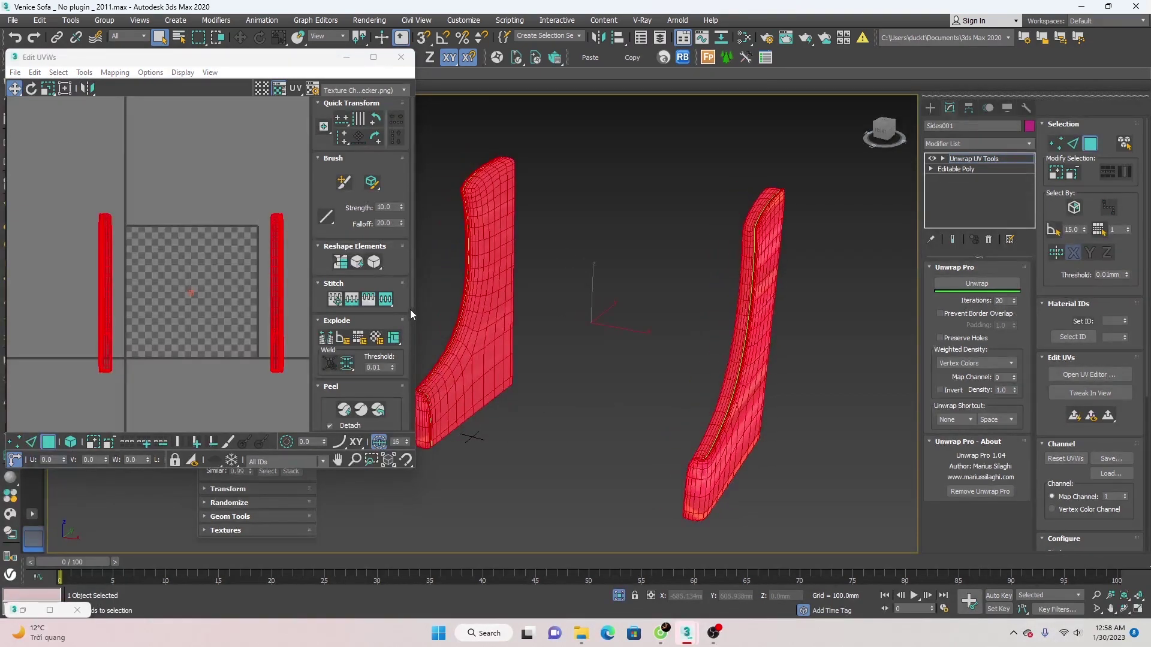
scroll(411, 336, down, 6)
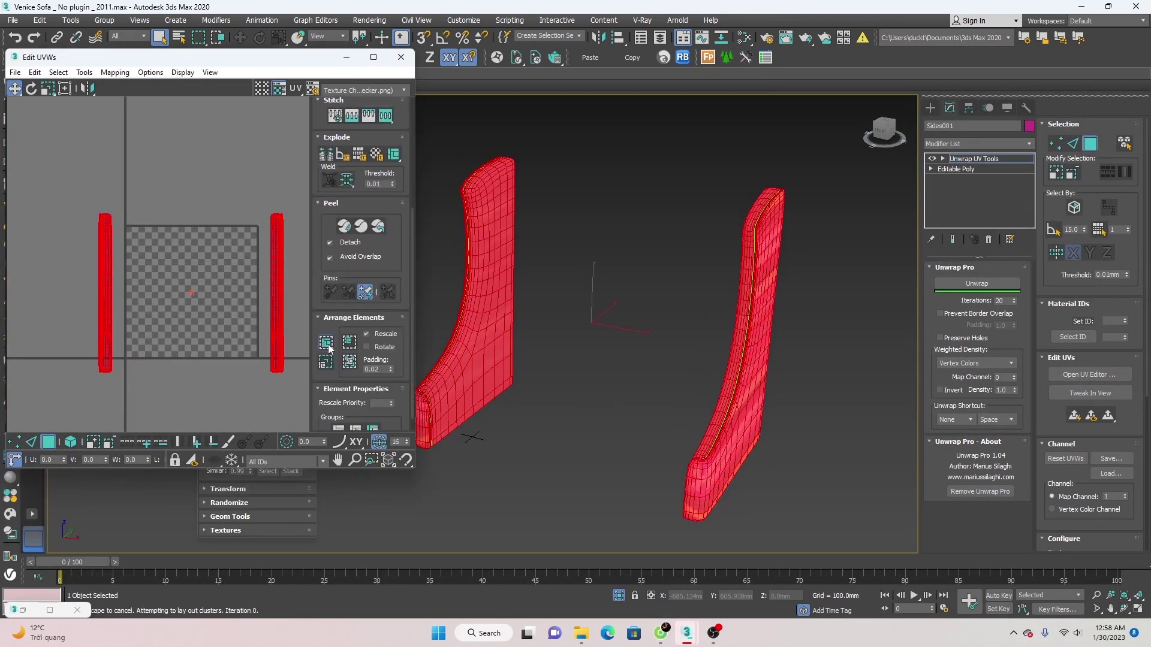
scroll(236, 316, up, 3)
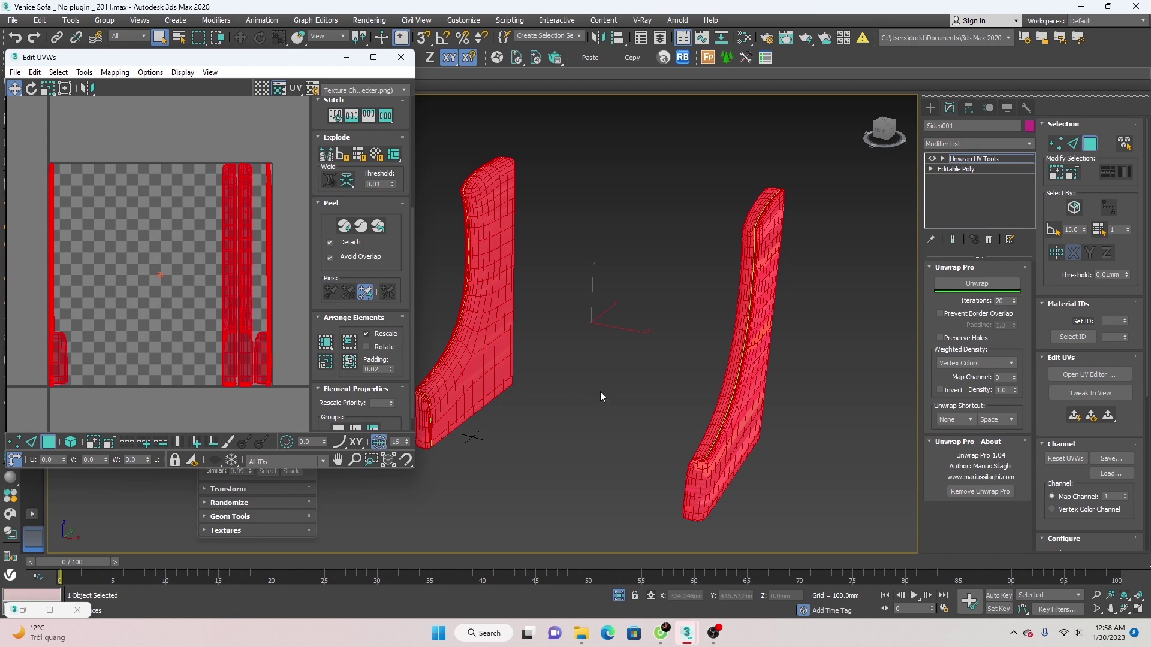
scroll(601, 397, down, 2)
scroll(659, 363, up, 5)
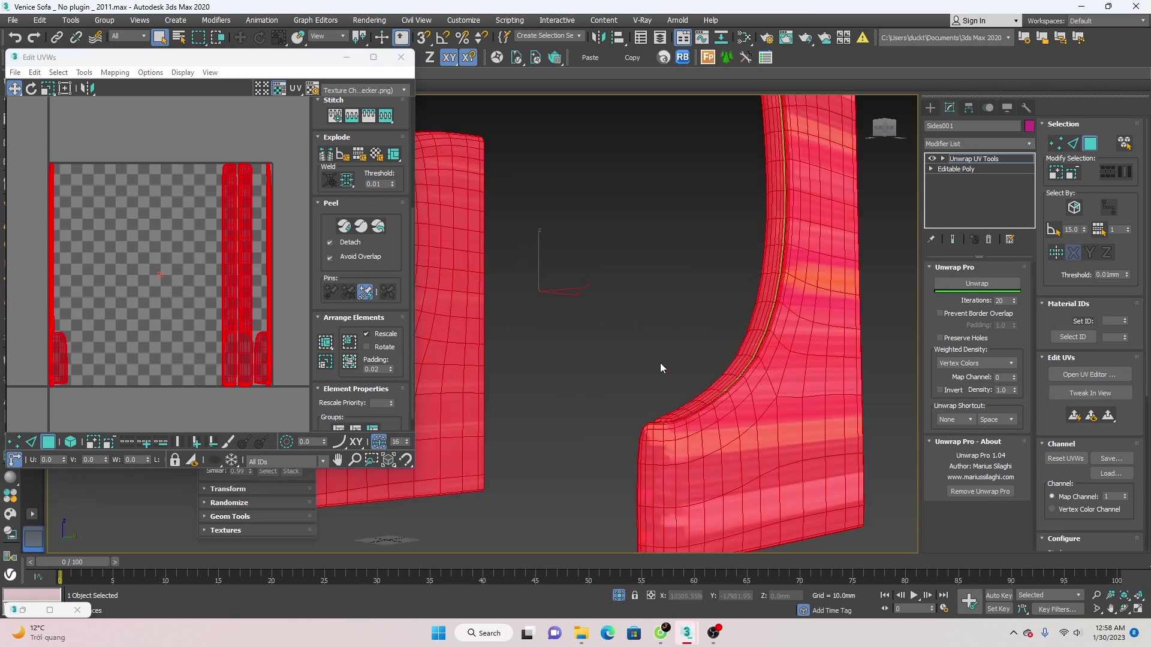
scroll(661, 368, down, 2)
scroll(663, 389, down, 1)
scroll(669, 394, down, 3)
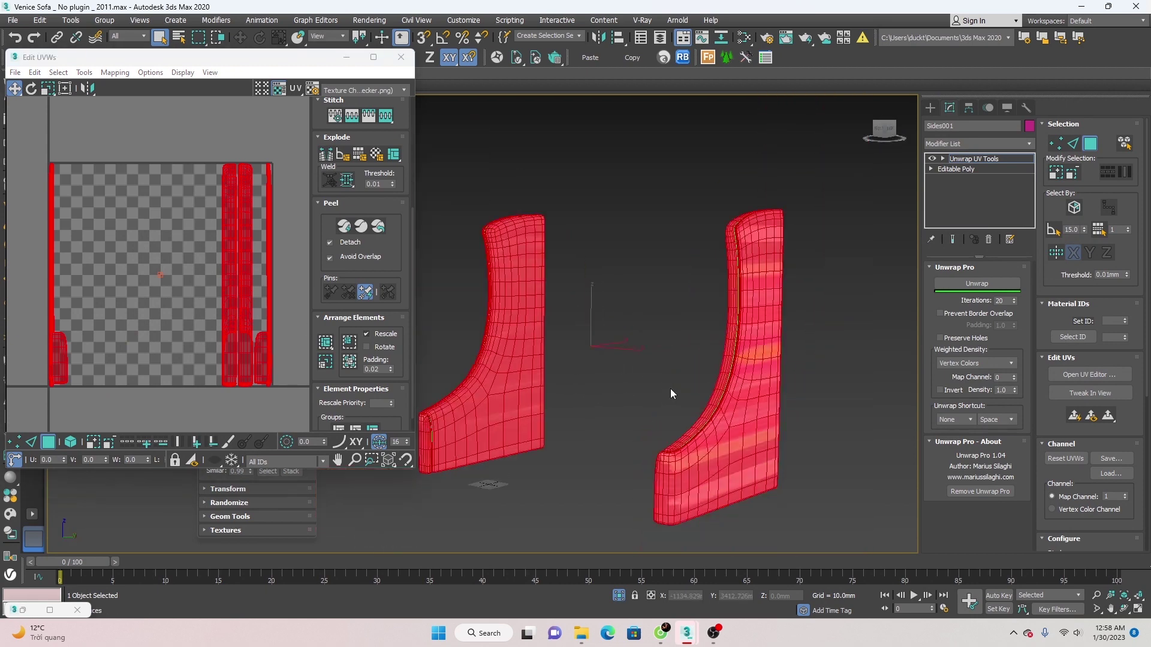
key(F2)
- Re-unwrap the side panels with Unwrap Pro's Unwrap
click(976, 283)
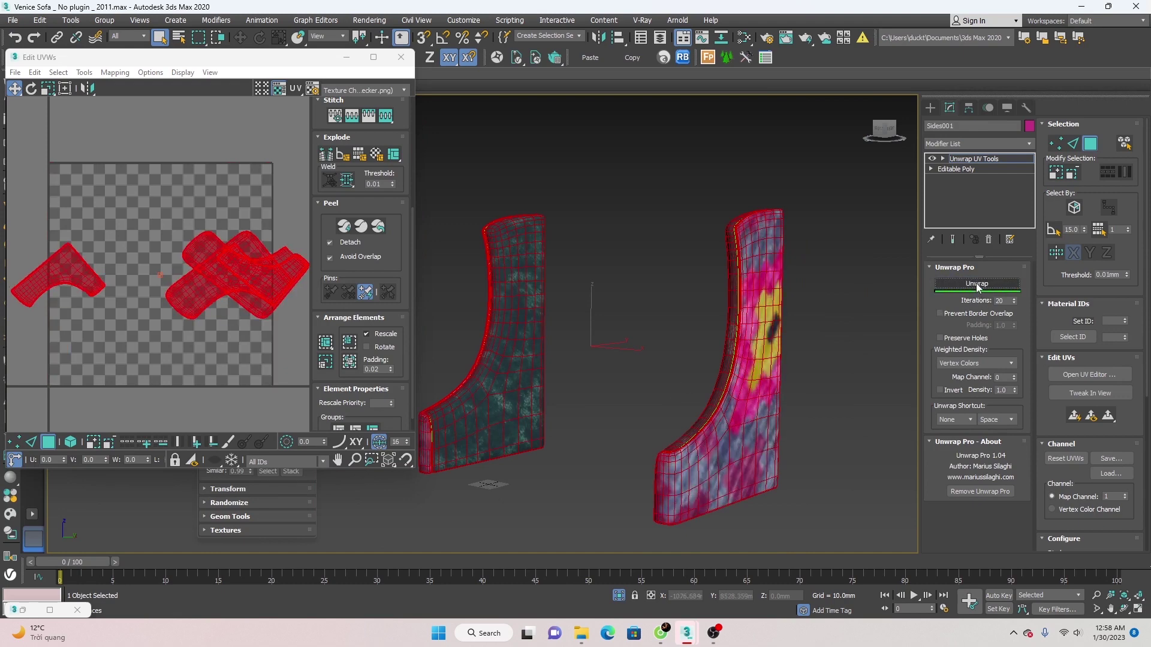
scroll(223, 310, up, 2)
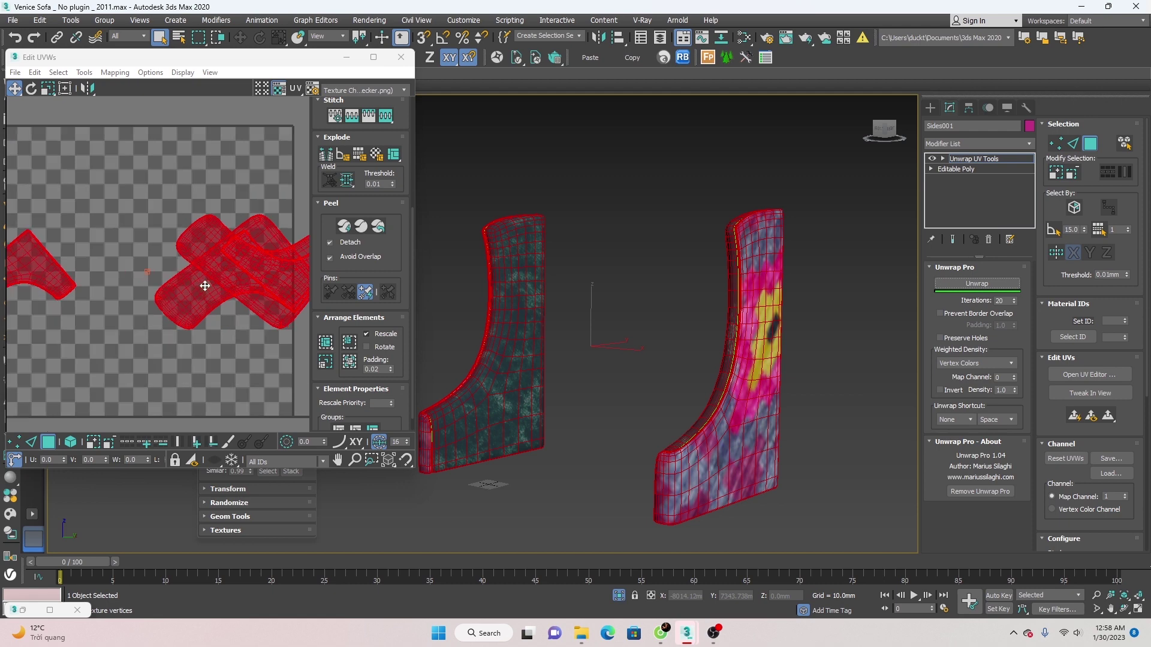
scroll(221, 321, down, 2)
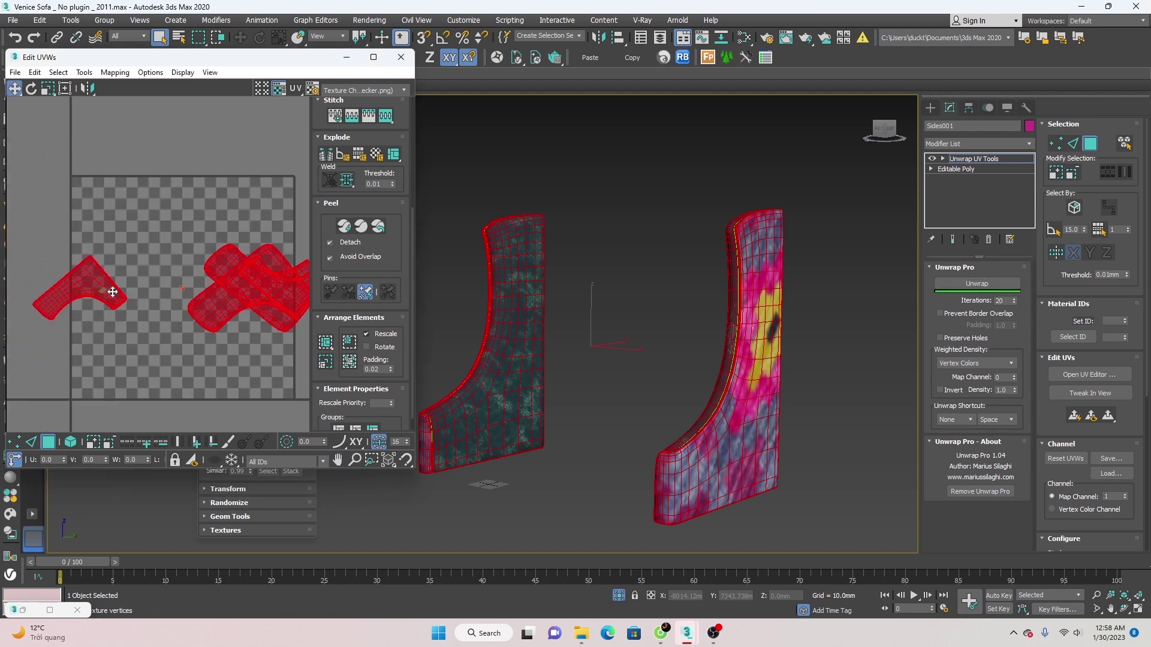
middle_drag(260, 332, 220, 328)
- Pack Normalize the four islands into the texture square, nudge them right and deselect all
click(330, 346)
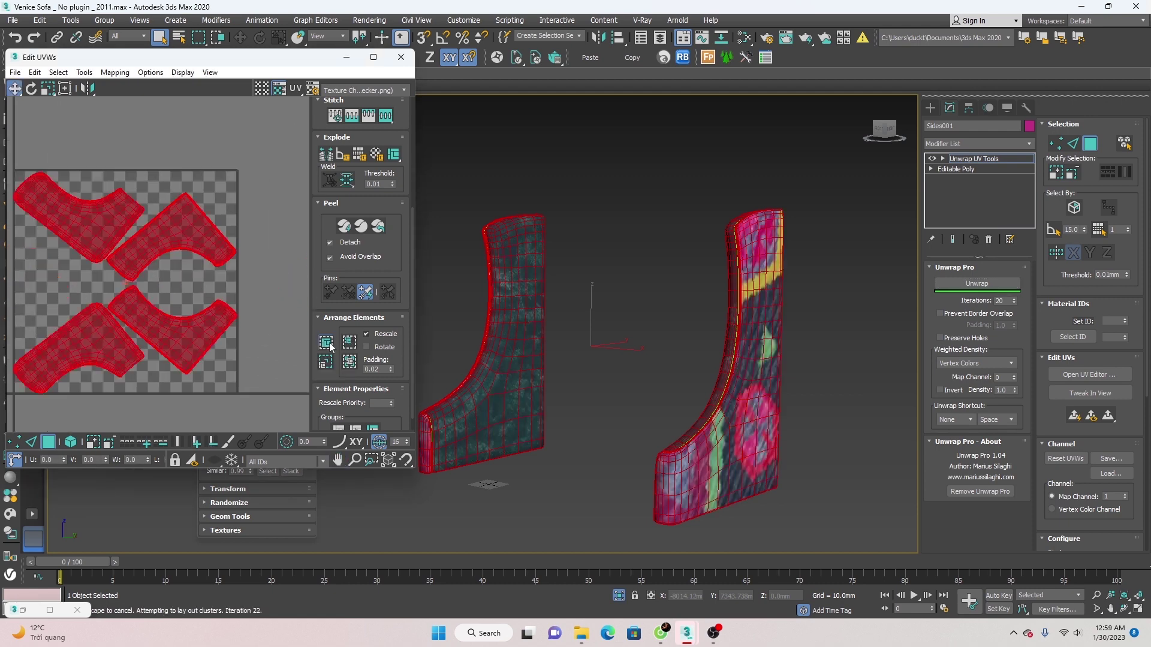
mouse_move(656, 390)
alt+middle_down()
mouse_move(625, 359)
mouse_move(737, 377)
mouse_move(781, 358)
mouse_move(583, 368)
mouse_move(763, 372)
mouse_move(596, 372)
alt+middle_up()
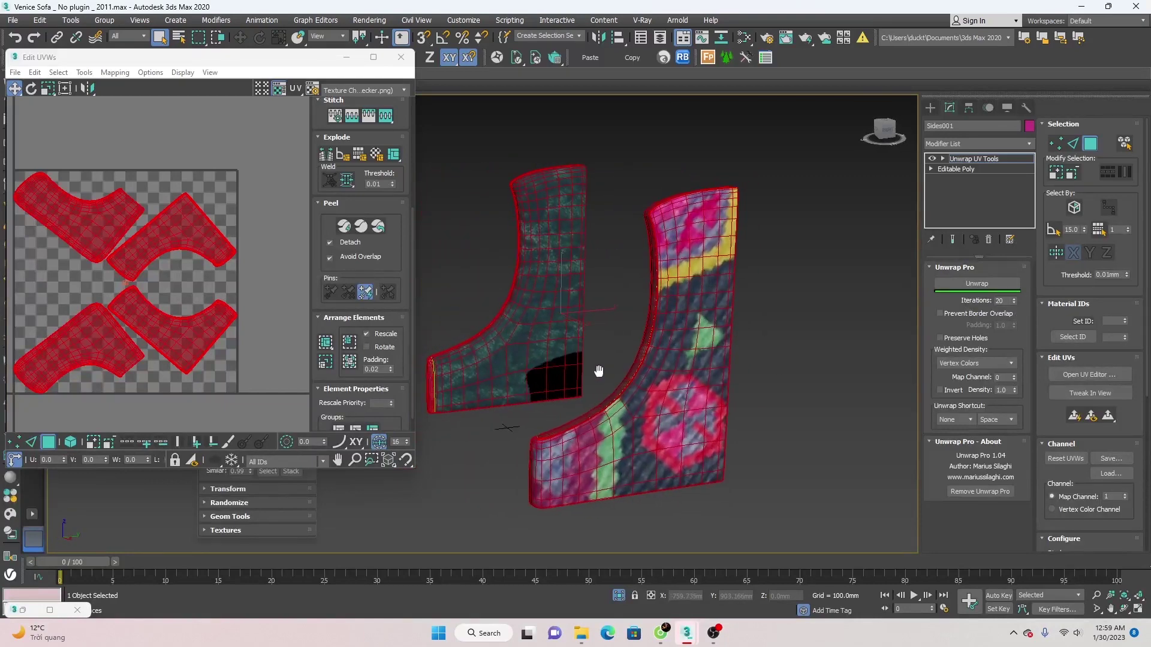
scroll(617, 372, down, 3)
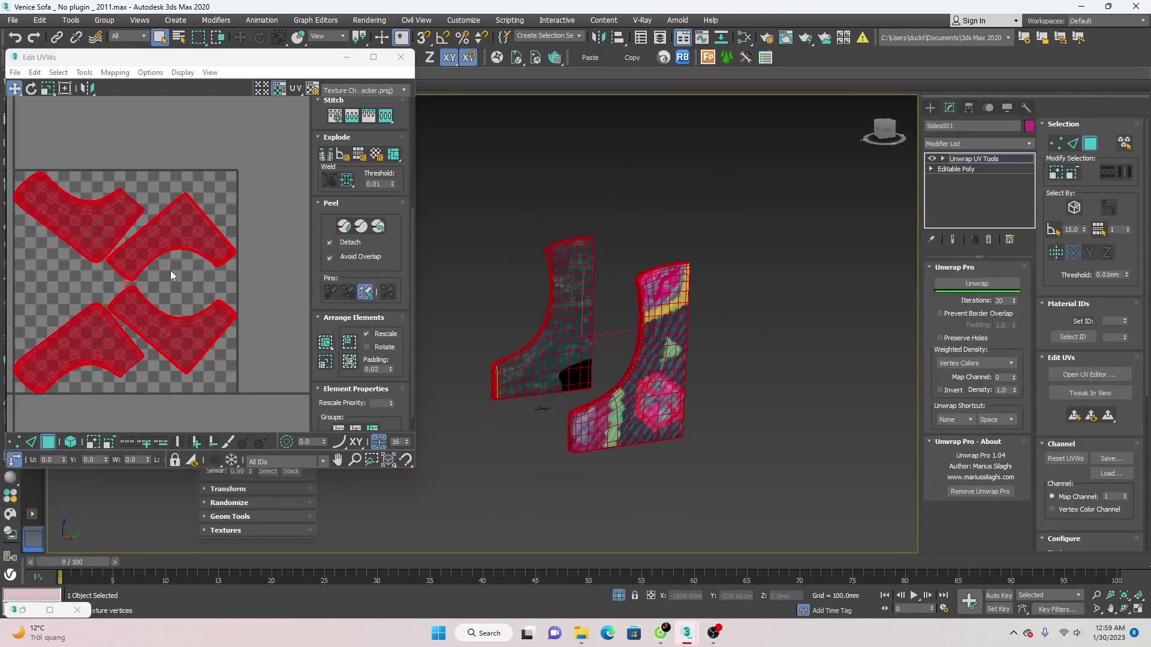
middle_drag(171, 270, 224, 280)
drag(255, 256, 259, 256)
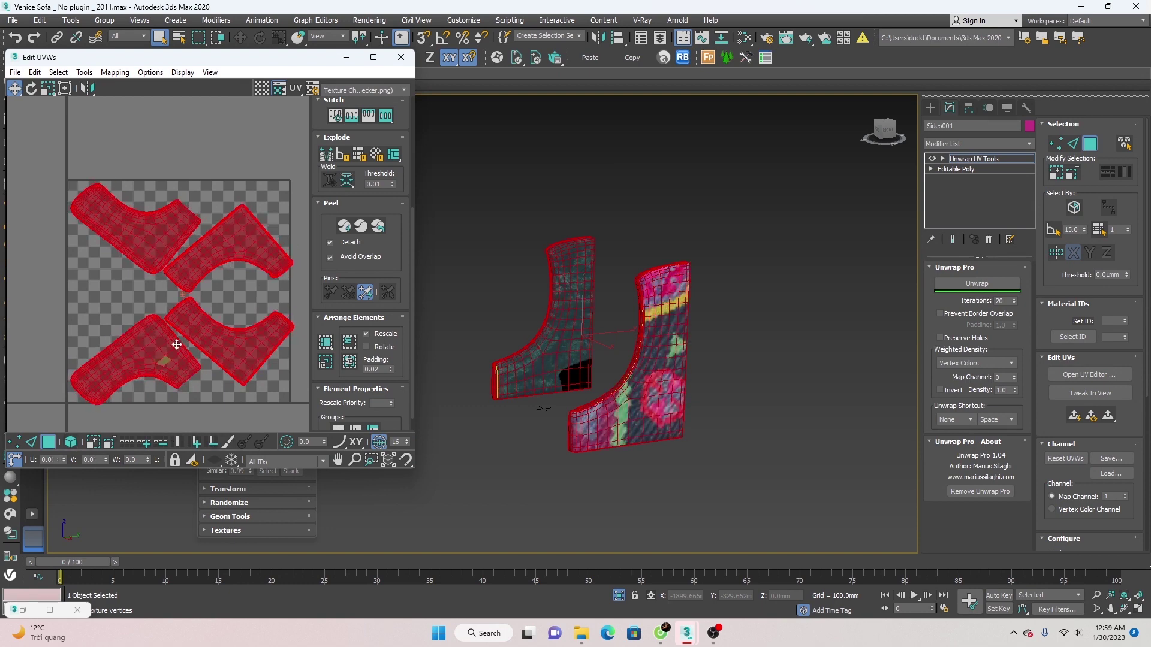
click(134, 279)
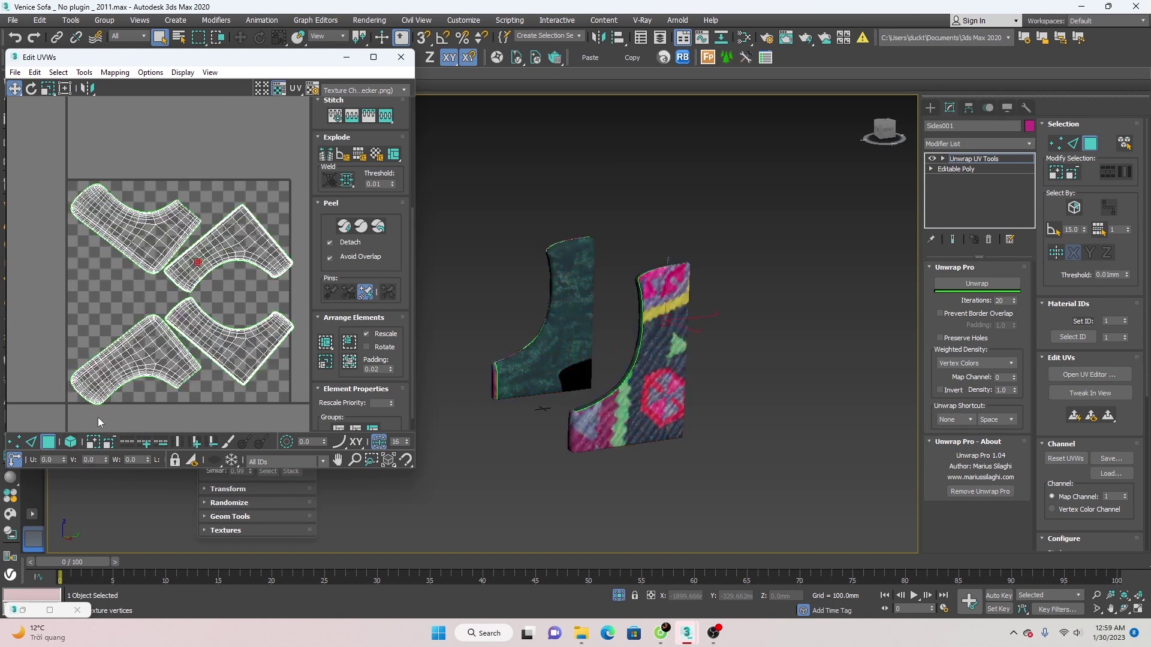
- Move the top-right UV island slightly left and down over the fabric texture
click(226, 256)
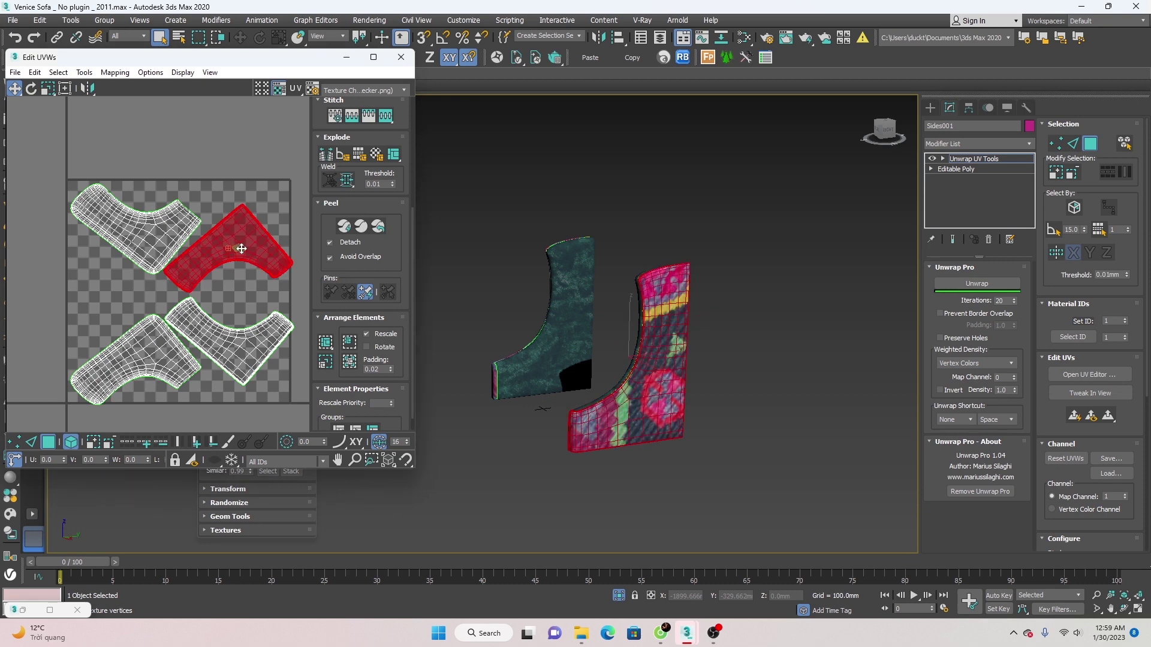
drag(241, 248, 230, 258)
scroll(351, 89, down, 1)
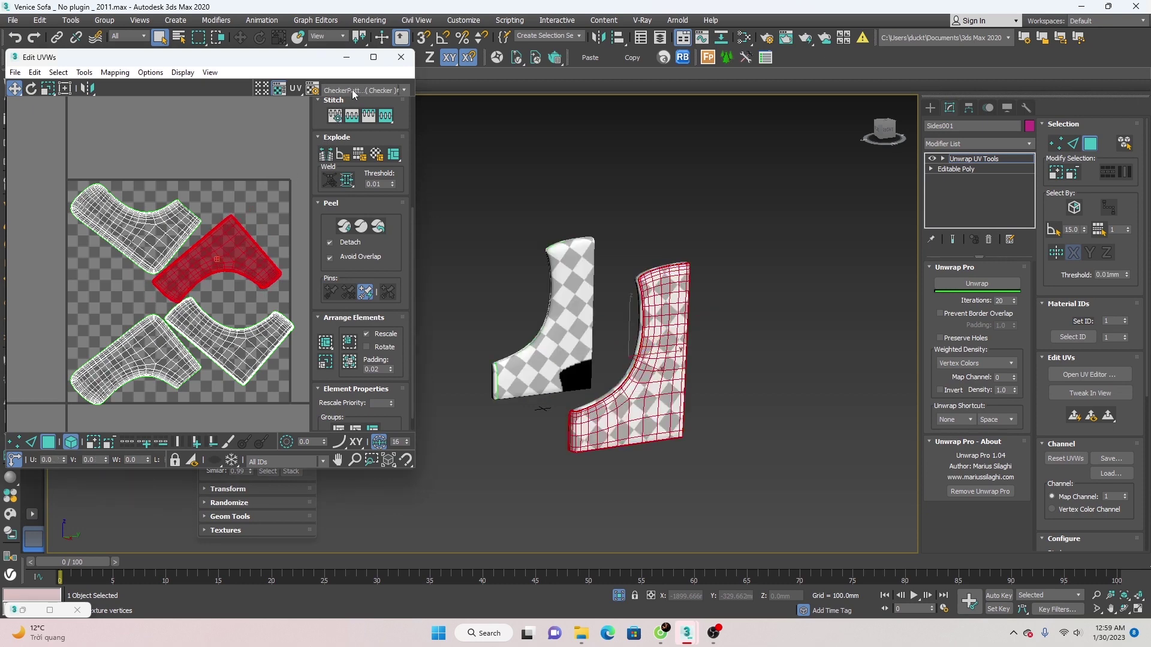
scroll(352, 88, up, 1)
scroll(351, 89, down, 1)
middle_drag(244, 263, 237, 250)
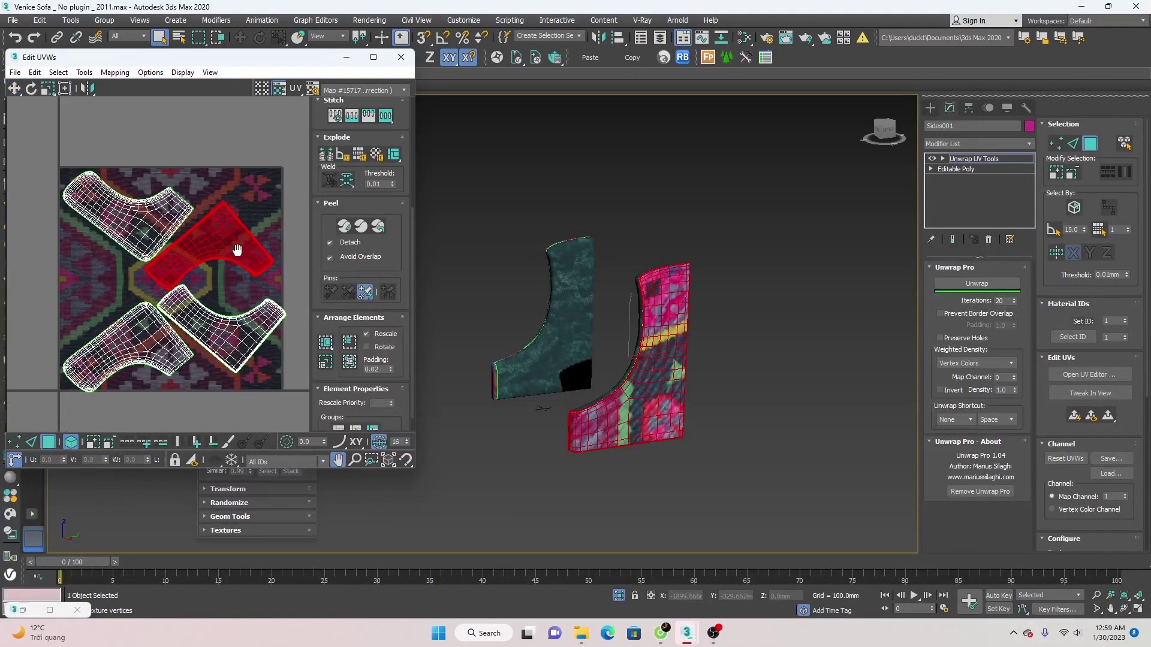
- Move the lower-right UV island off the texture to the bottom-left
click(203, 330)
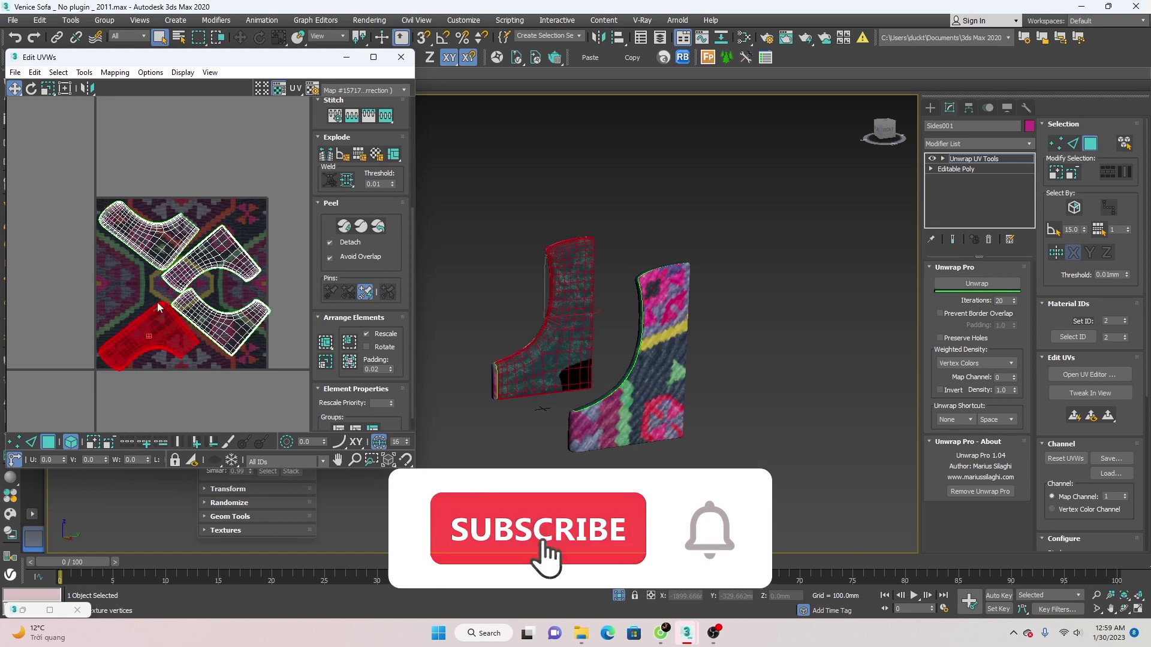
scroll(156, 252, down, 2)
drag(145, 304, 14, 407)
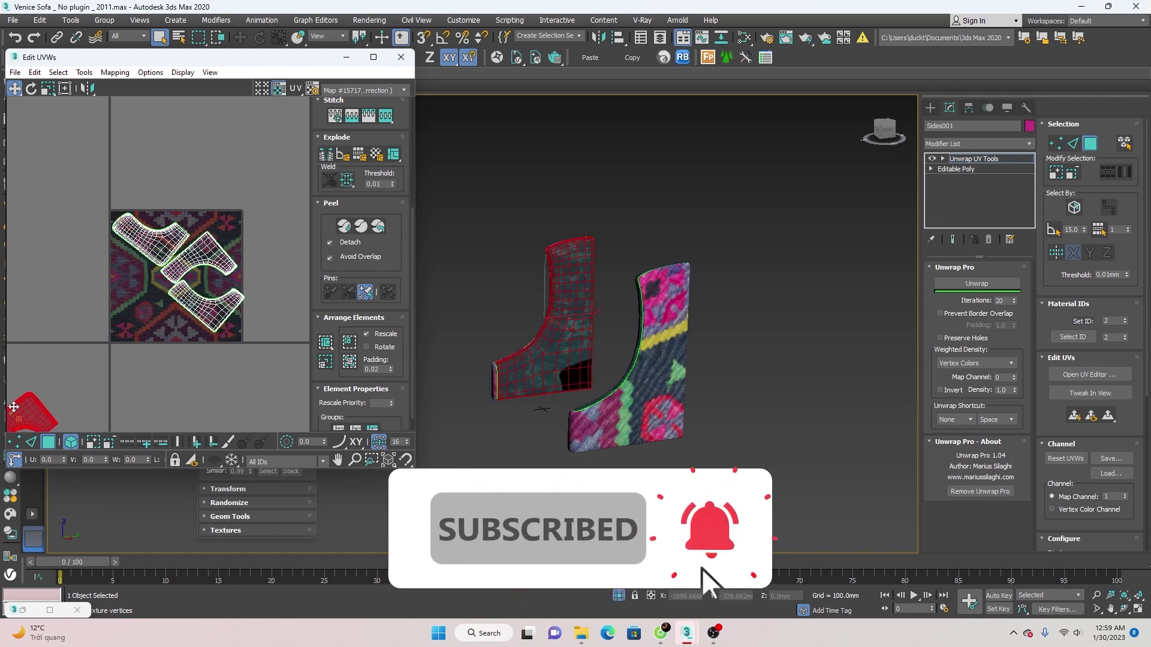
scroll(191, 262, up, 2)
- Move the lower island left across the texture and rotate it upright into an L shape
click(192, 262)
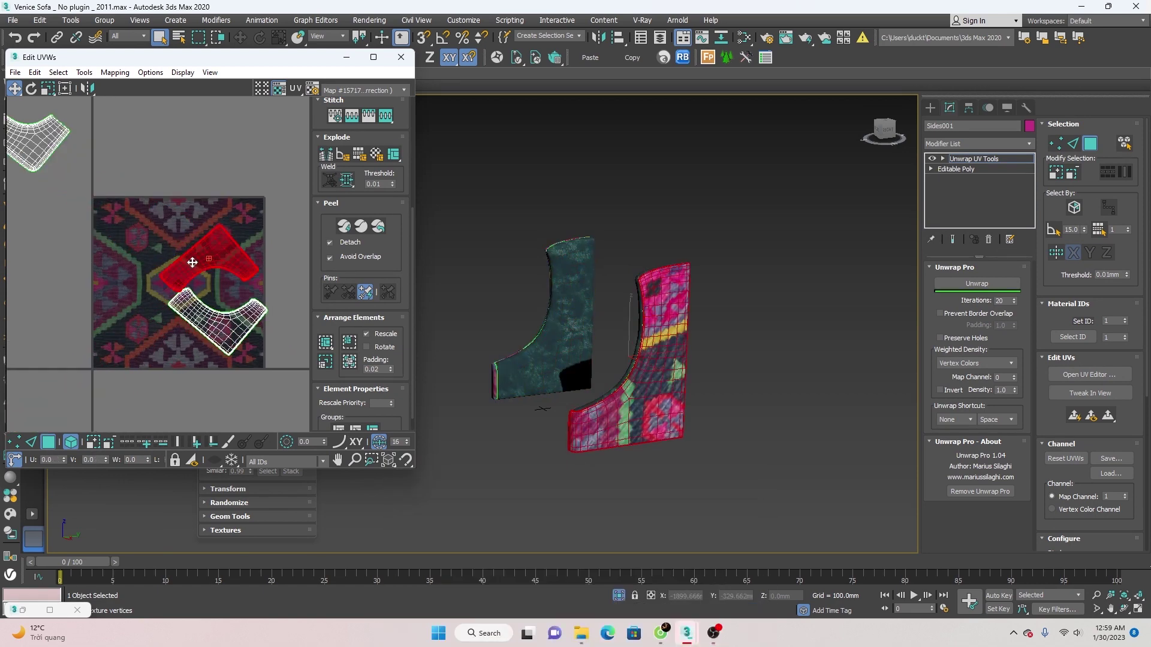
click(238, 329)
drag(229, 345, 165, 344)
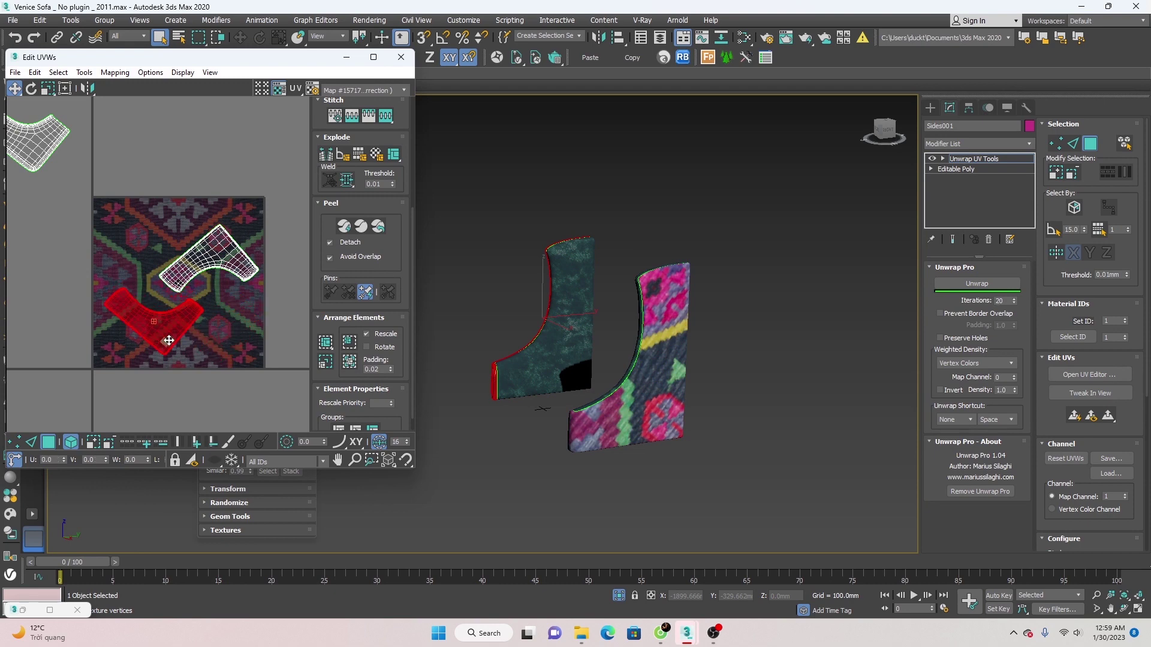
mouse_move(183, 324)
mouse_down()
mouse_move(191, 375)
mouse_move(181, 309)
mouse_move(156, 322)
mouse_up()
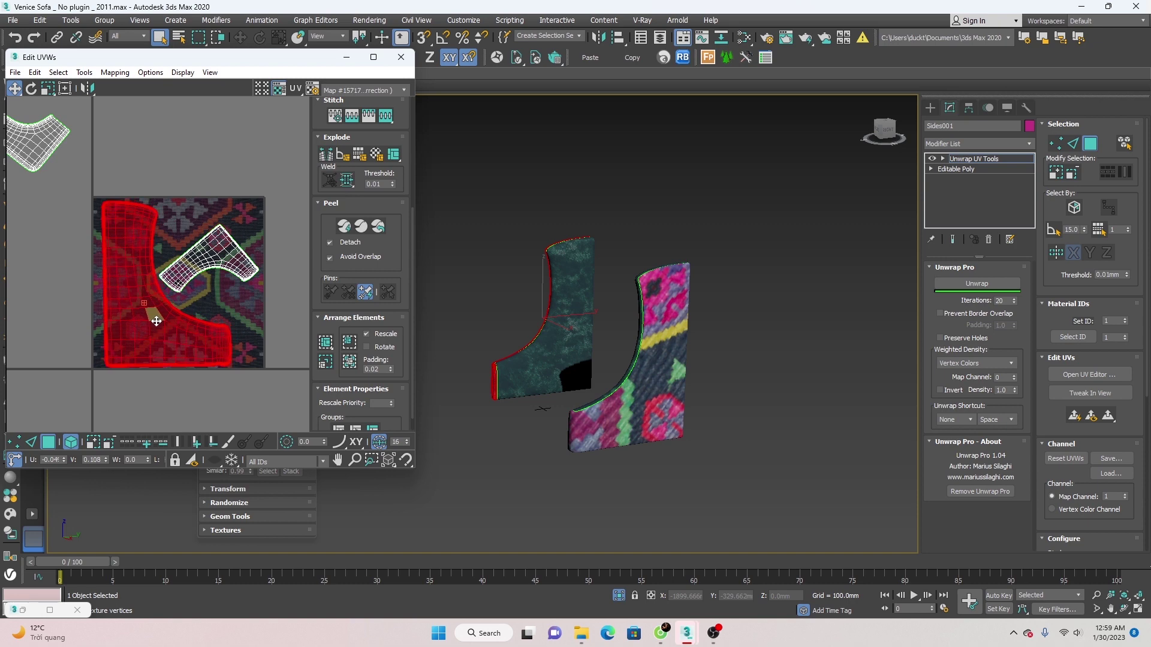
alt+middle_drag(536, 381, 493, 377)
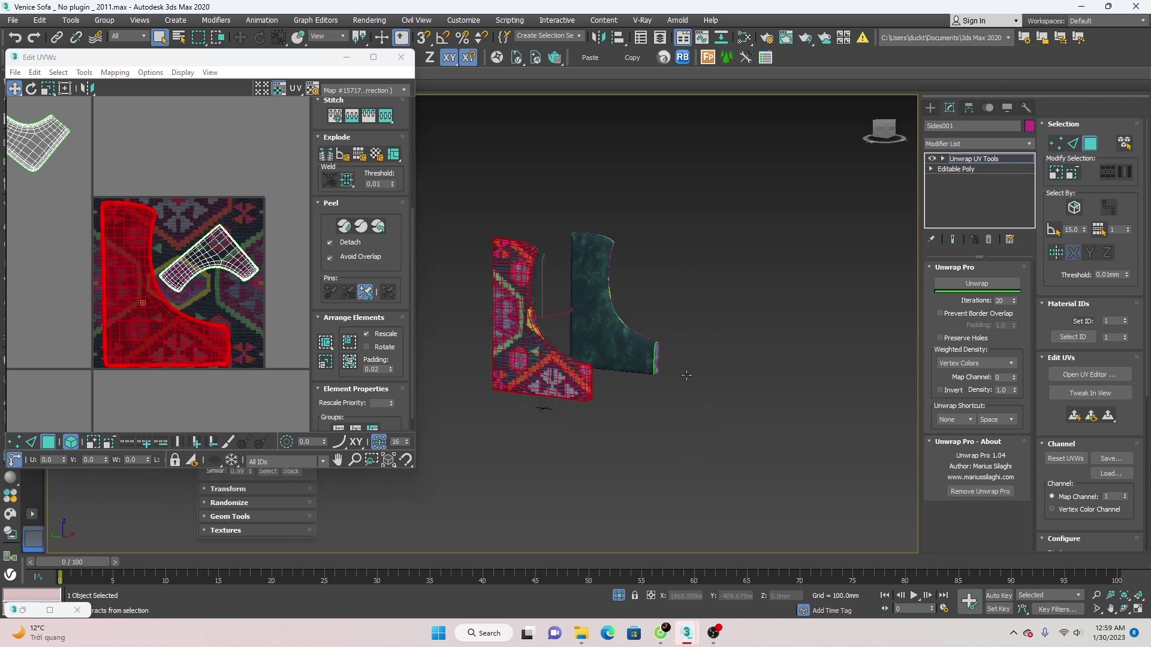
- Rotate the other panel's UV island by about -104 and then a further -28.5 degrees
click(231, 288)
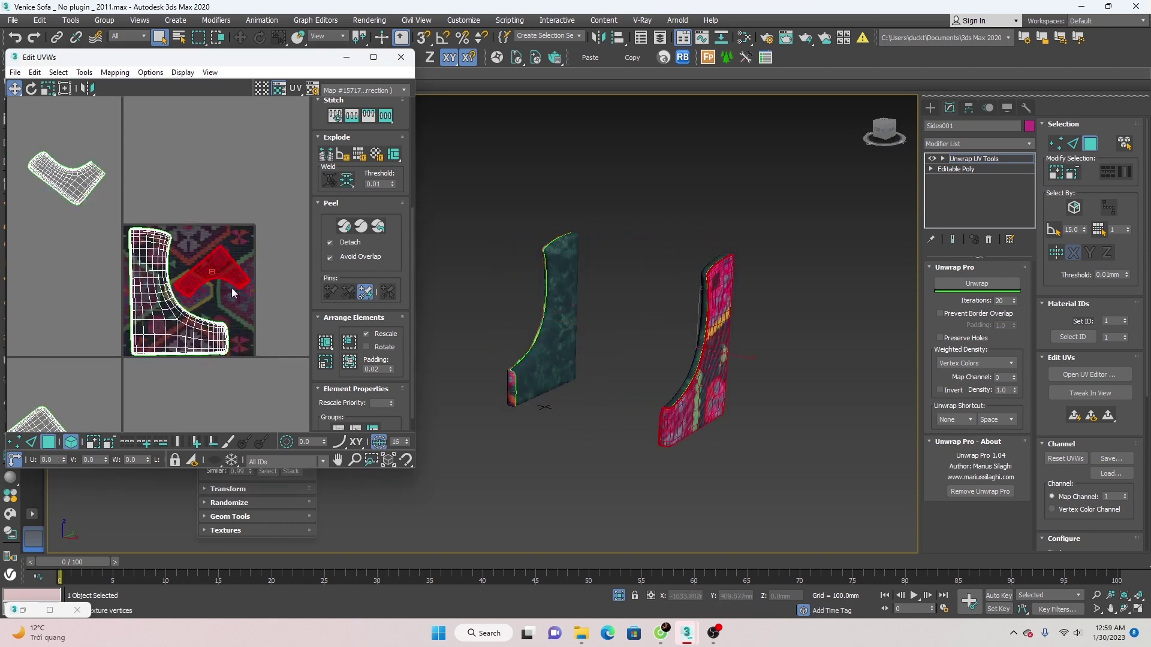
middle_drag(232, 288, 214, 308)
drag(206, 273, 184, 415)
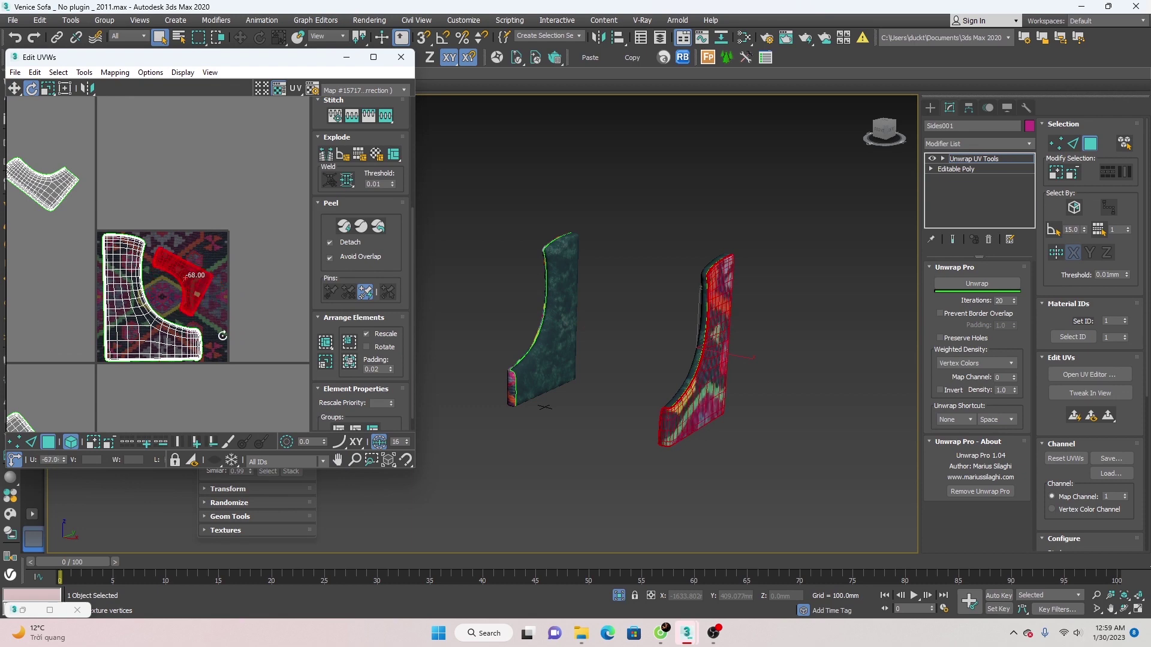
scroll(197, 307, up, 3)
mouse_move(196, 307)
mouse_down()
mouse_move(195, 266)
mouse_move(220, 351)
mouse_move(212, 342)
mouse_up()
- Scale that island up, move it to the texture's bottom, shrink it to 96 percent and settle it
key(w)
key(e)
key(r)
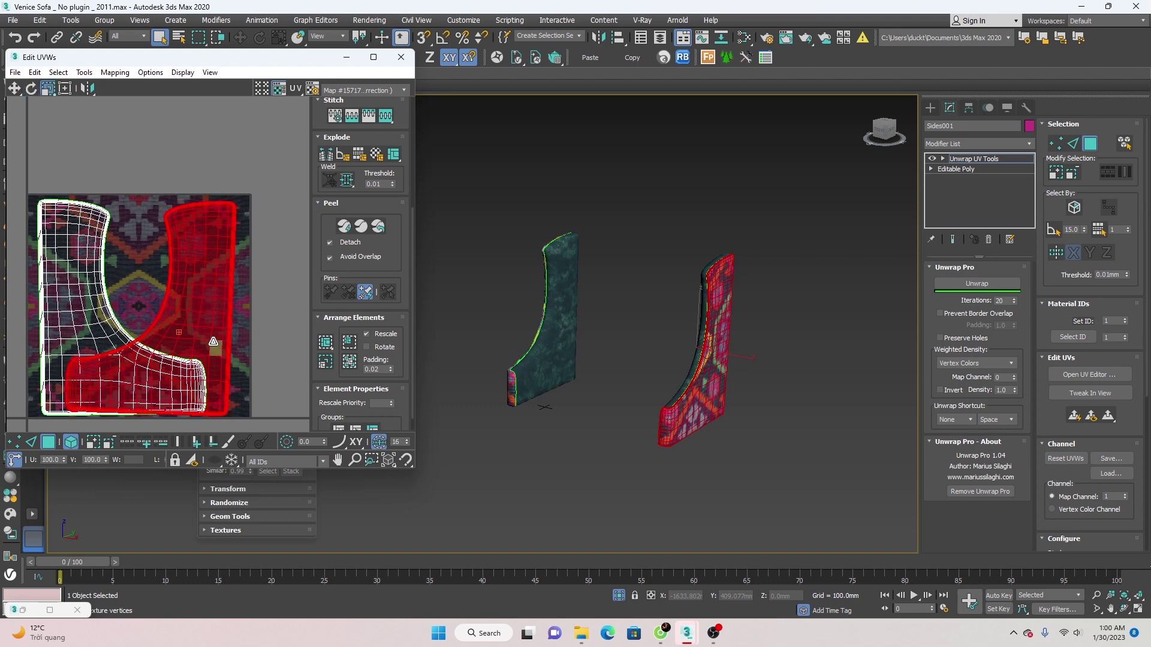
scroll(213, 341, down, 4)
drag(217, 342, 308, 316)
scroll(246, 193, up, 2)
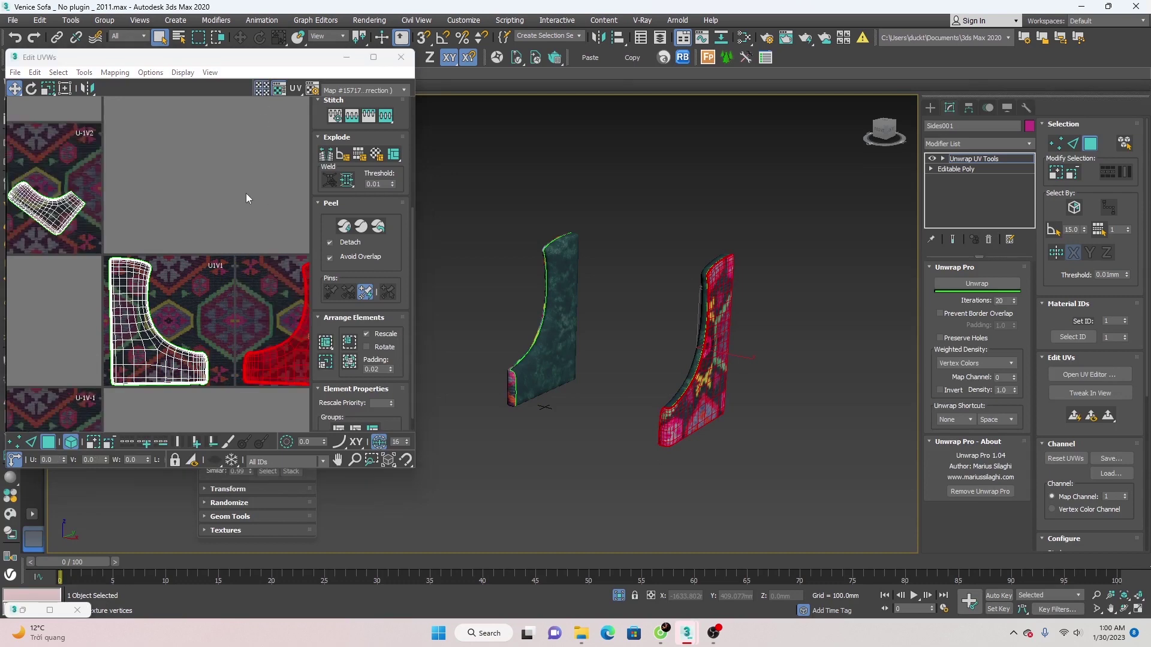
middle_drag(245, 193, 188, 198)
drag(283, 345, 282, 343)
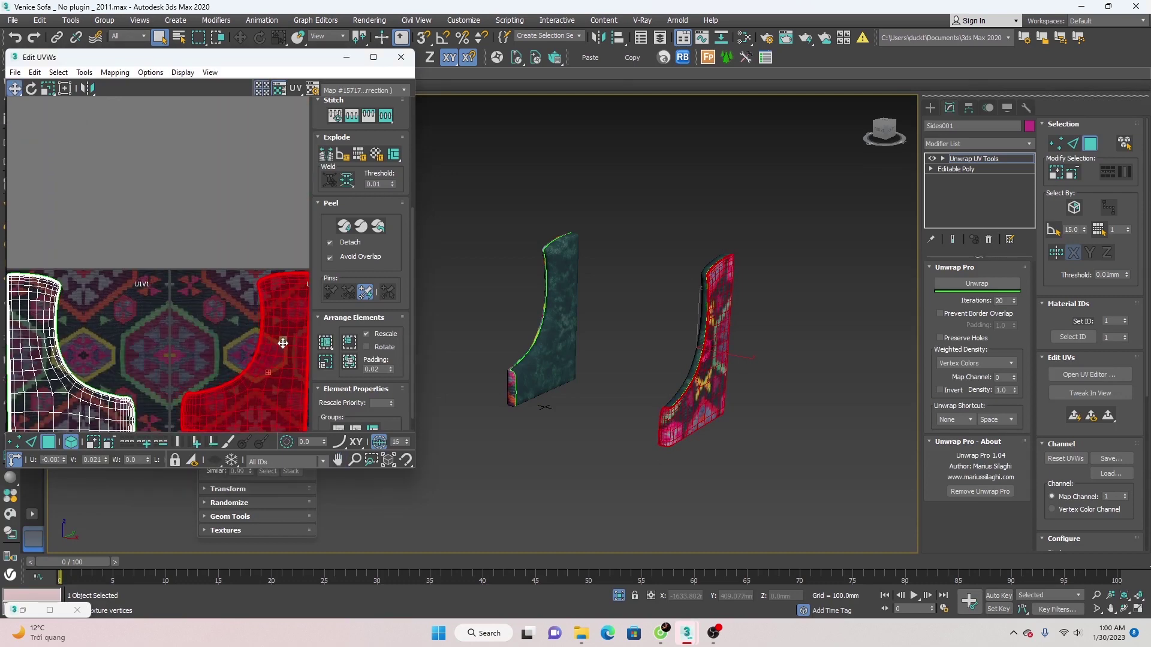
- Orbit around the two sofa side panels to inspect the kilim pattern and panel edge
mouse_move(628, 379)
alt+middle_down()
mouse_move(664, 386)
mouse_move(667, 424)
mouse_move(615, 422)
mouse_move(628, 411)
mouse_move(616, 349)
mouse_move(605, 356)
alt+middle_up()
scroll(664, 386, up, 5)
scroll(674, 412, up, 2)
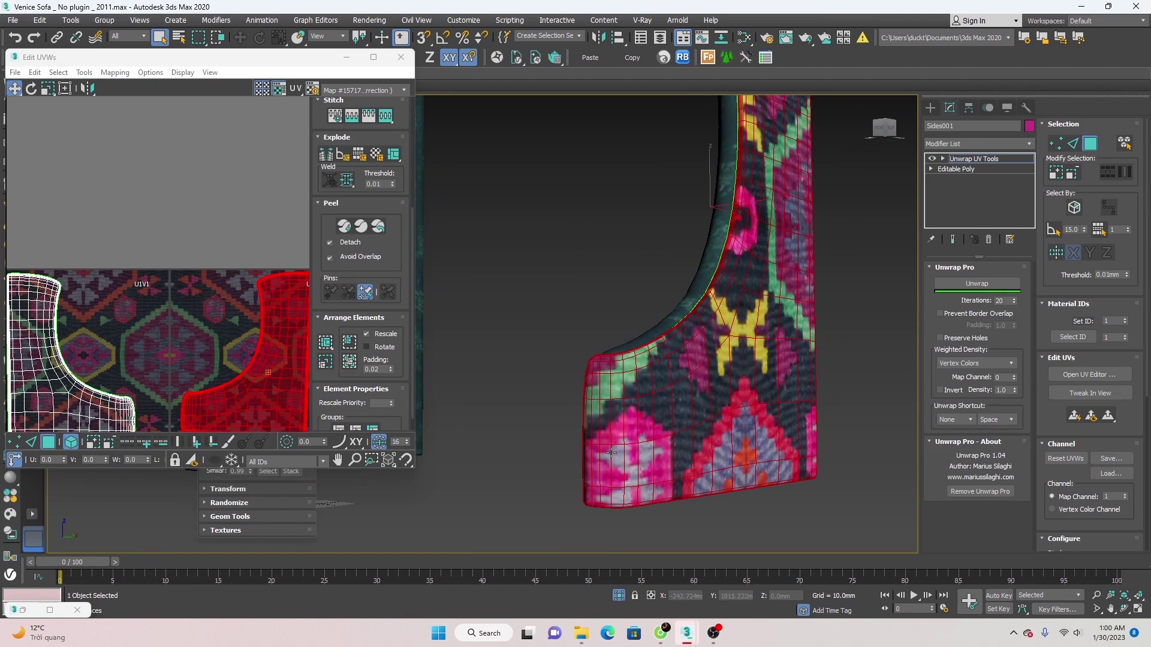
mouse_move(611, 452)
alt+middle_down()
mouse_move(598, 386)
mouse_move(615, 417)
mouse_move(663, 419)
mouse_move(696, 443)
mouse_move(654, 420)
mouse_move(631, 364)
mouse_move(595, 366)
alt+middle_up()
scroll(631, 364, up, 3)
scroll(631, 363, up, 3)
scroll(632, 364, down, 5)
scroll(261, 252, down, 3)
scroll(261, 252, up, 2)
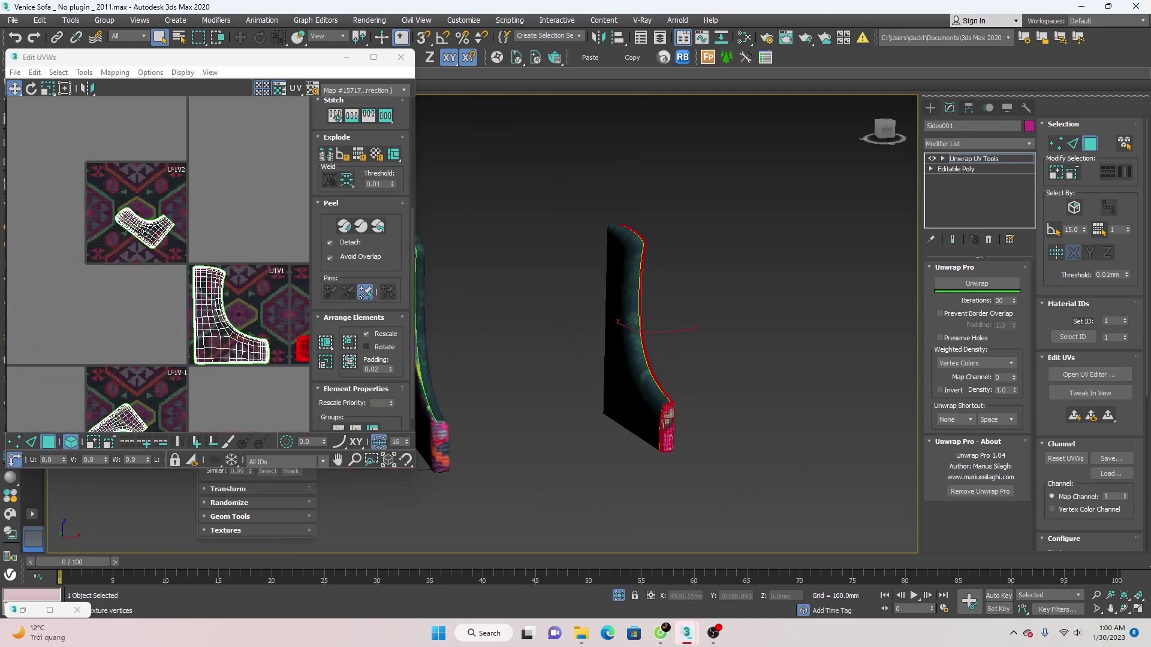
- Scale the upper-left and lower islands up past 139 percent and move them down-left over the texture
click(145, 234)
ctrl+click(126, 419)
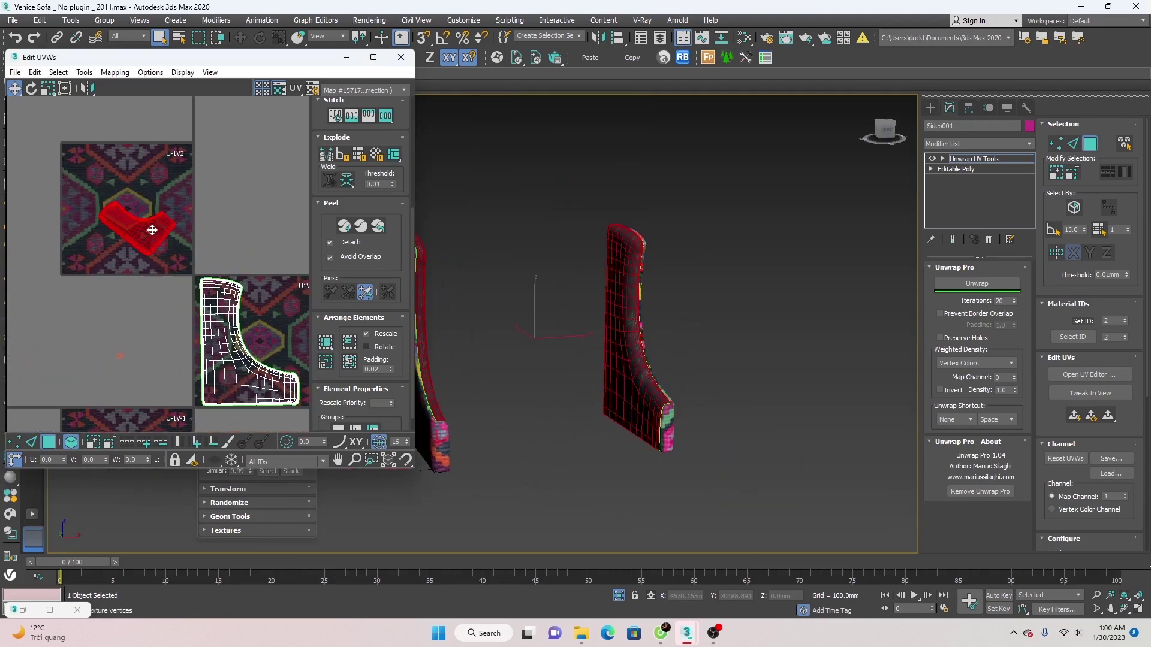
scroll(146, 226, up, 2)
scroll(506, 297, up, 3)
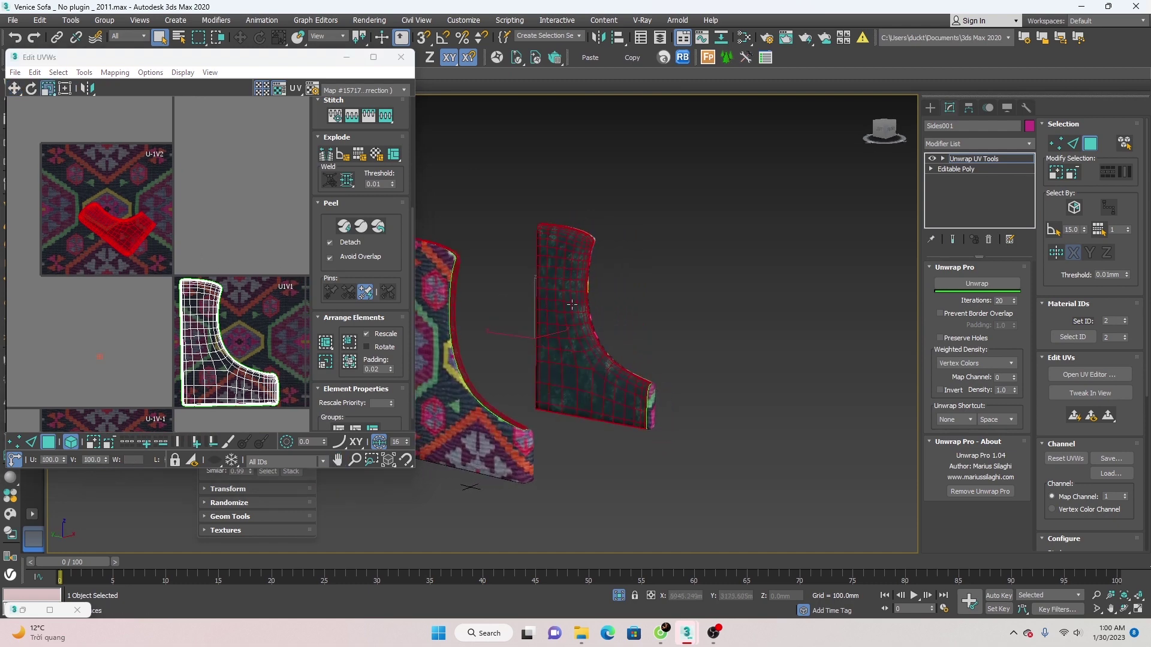
scroll(506, 298, up, 4)
drag(130, 235, 130, 187)
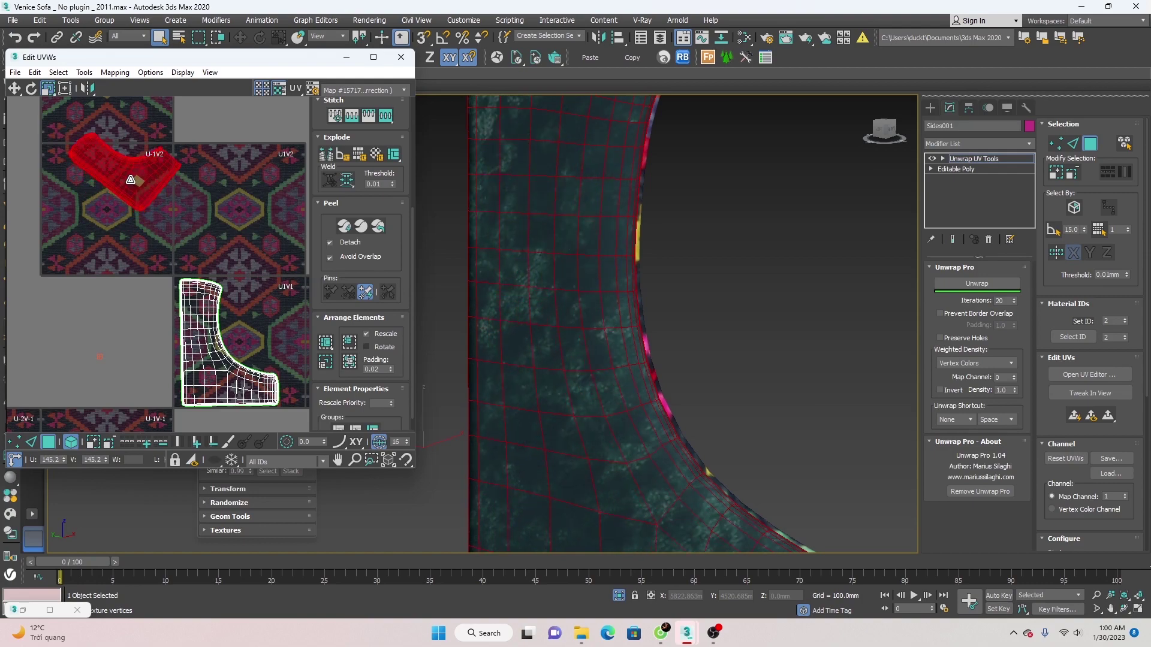
drag(131, 187, 131, 145)
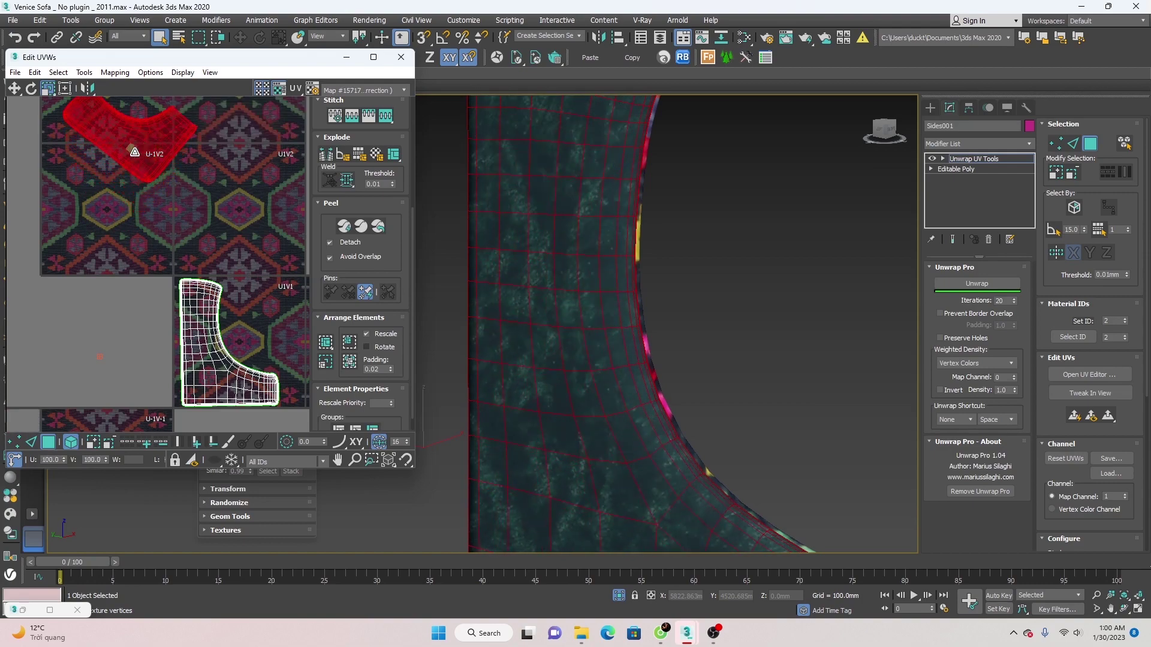
scroll(131, 150, down, 3)
key(w)
mouse_move(158, 224)
mouse_down()
mouse_move(165, 217)
mouse_move(149, 247)
mouse_up()
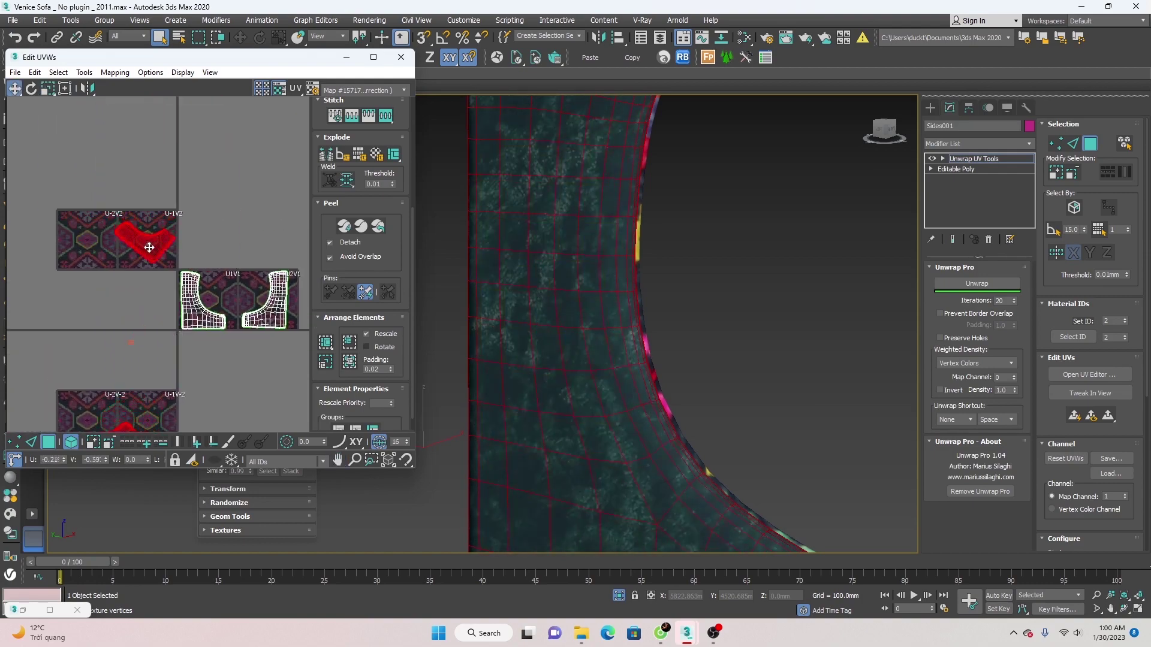
scroll(603, 317, down, 5)
mouse_move(602, 318)
alt+middle_down()
mouse_move(541, 324)
mouse_move(576, 333)
mouse_move(690, 312)
alt+middle_up()
scroll(540, 324, down, 3)
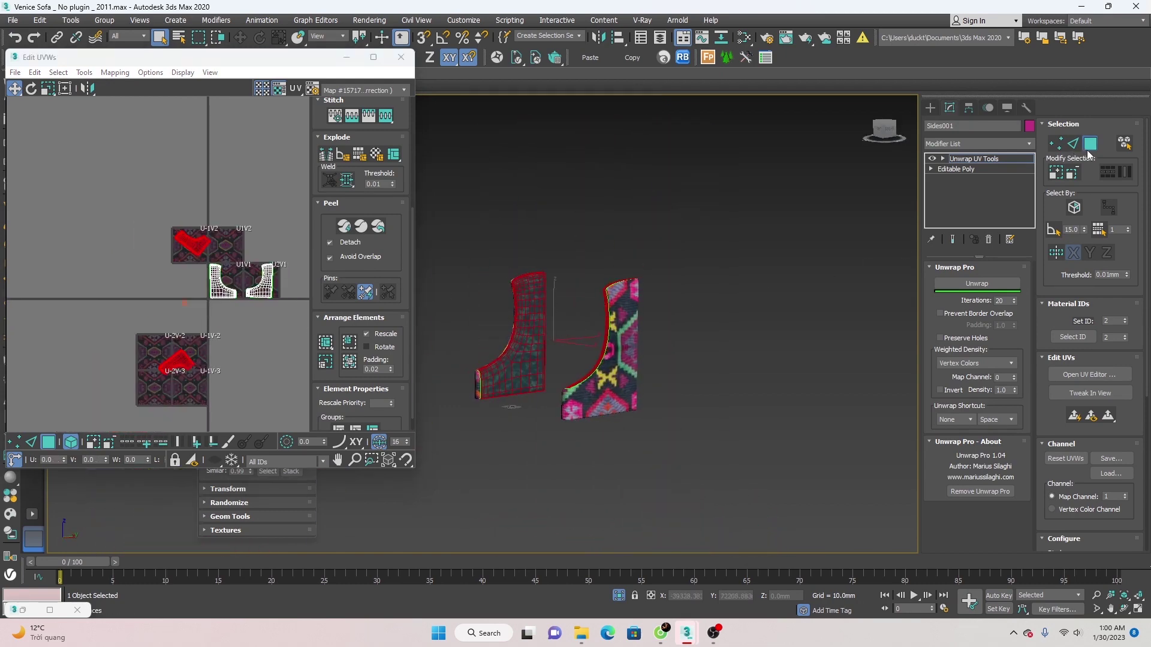
- Leave face mode, close Edit UVWs, clear the selection and end isolation to show the whole sofa
click(1089, 148)
click(930, 107)
mouse_move(655, 311)
alt+middle_down()
mouse_move(710, 344)
mouse_move(689, 352)
alt+middle_up()
scroll(501, 411, up, 5)
click(501, 412)
scroll(439, 346, up, 3)
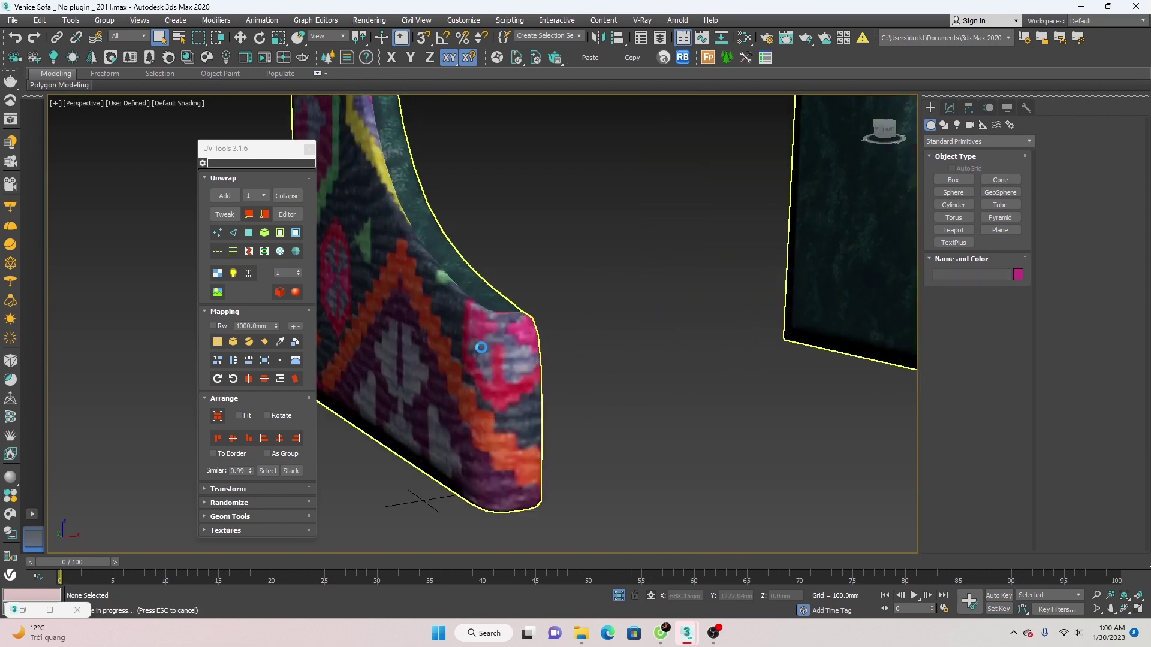
scroll(481, 348, down, 3)
scroll(527, 351, down, 3)
scroll(575, 352, up, 2)
scroll(585, 353, up, 2)
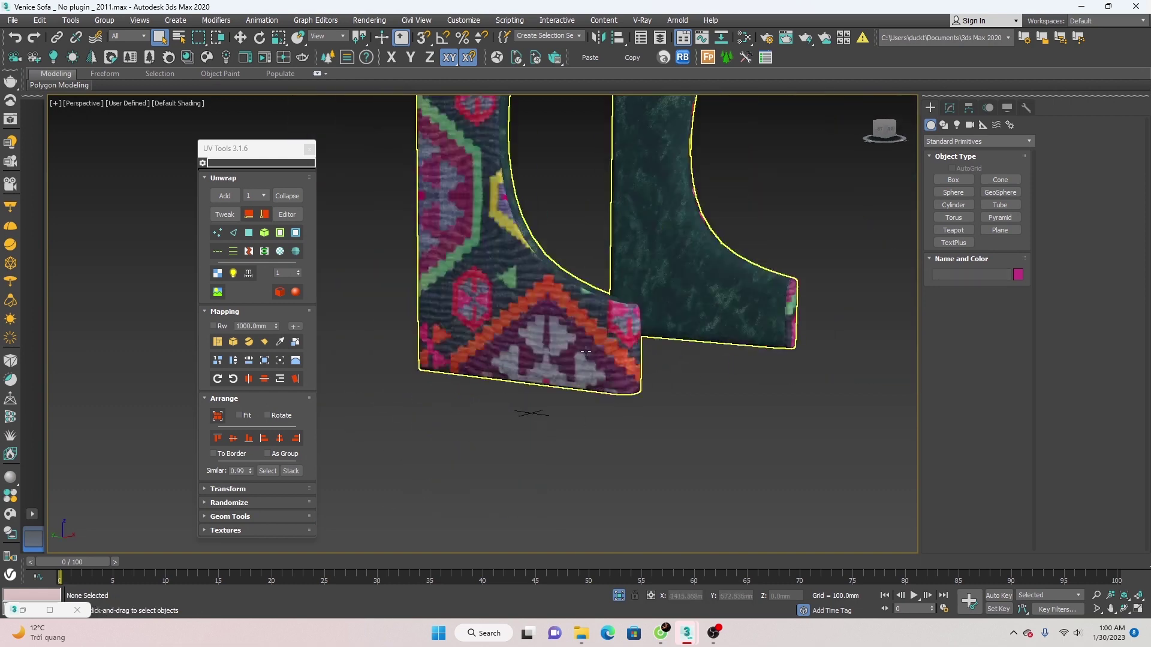
scroll(586, 352, down, 4)
click(619, 593)
- Isolate the seat cushion box Box8464 with Alt+Q and orbit around it
alt+middle_drag(569, 433, 585, 401)
scroll(585, 401, up, 3)
click(617, 360)
key(alt+q)
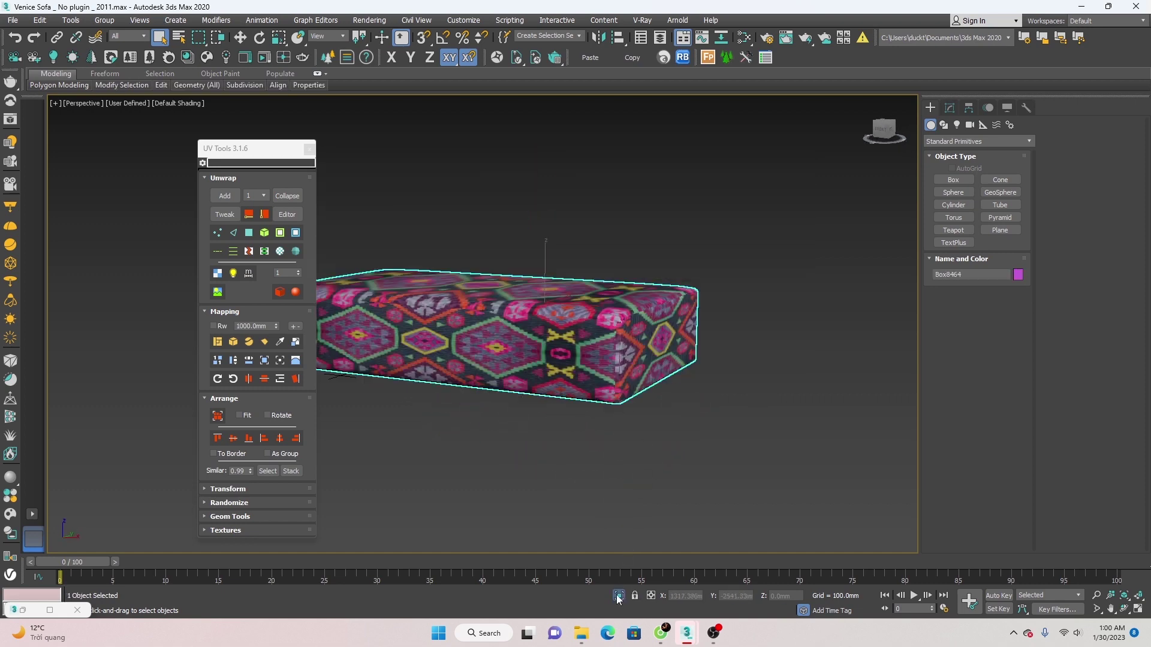
mouse_move(627, 545)
alt+middle_down()
mouse_move(578, 444)
mouse_move(594, 466)
mouse_move(660, 448)
mouse_move(613, 445)
alt+middle_up()
scroll(531, 343, up, 5)
scroll(531, 343, up, 3)
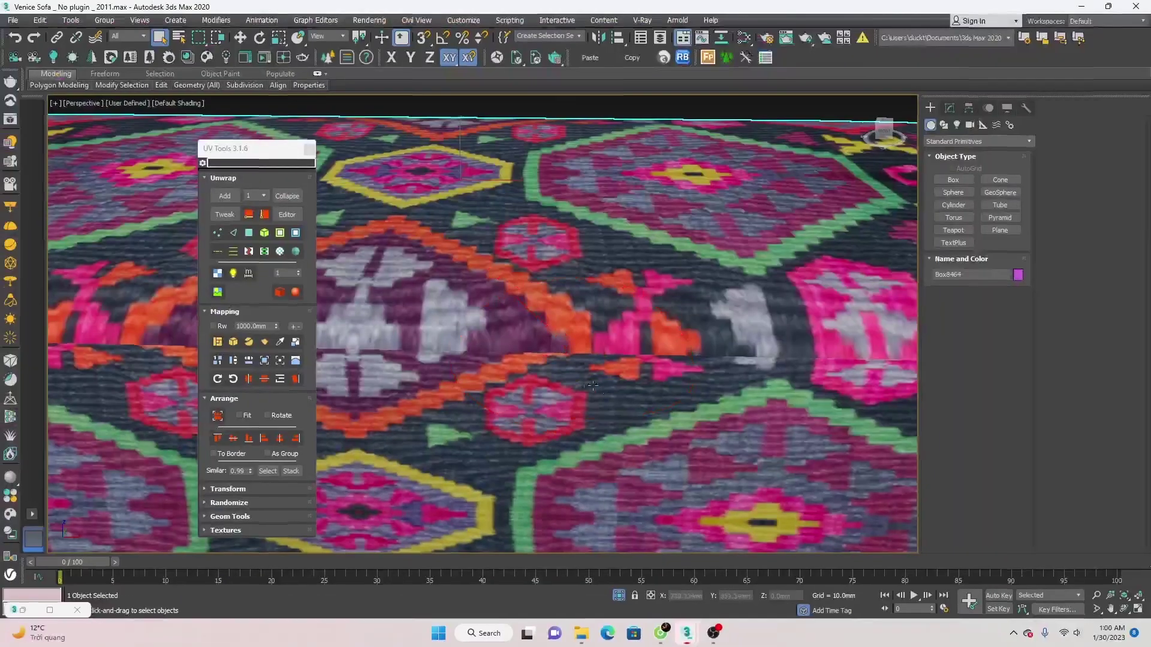
scroll(611, 378, down, 10)
mouse_move(593, 383)
alt+middle_down()
mouse_move(610, 377)
mouse_move(595, 349)
alt+middle_up()
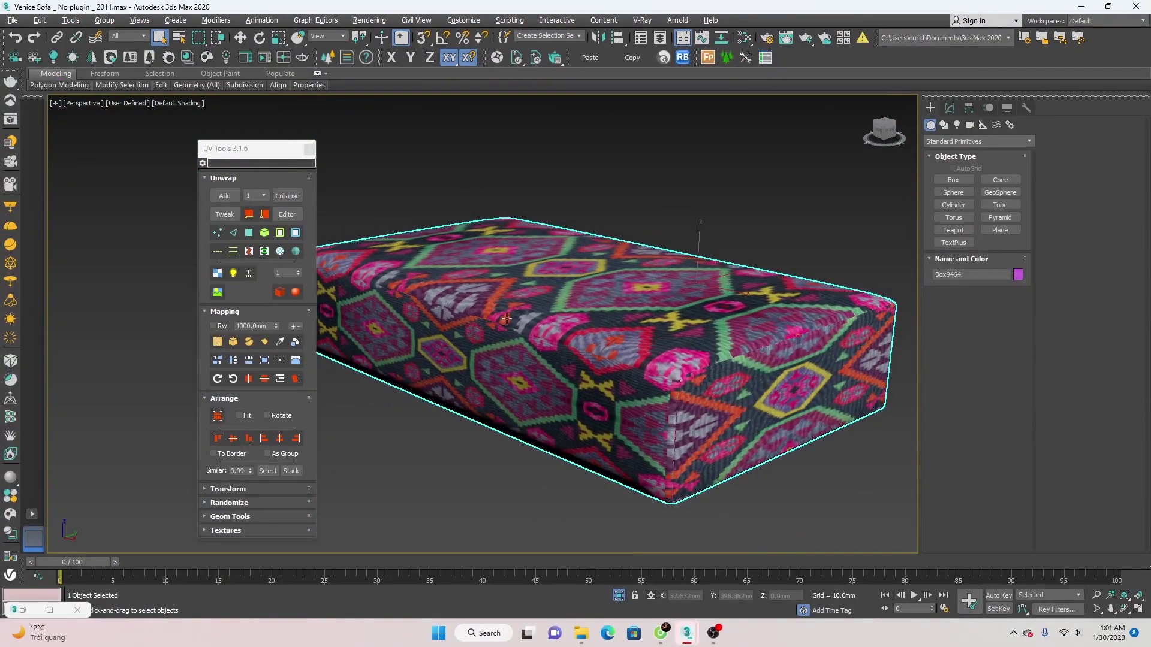
- Add an Unwrap UV Tools modifier to Box8464 and apply Planar Mapping
click(950, 108)
click(226, 197)
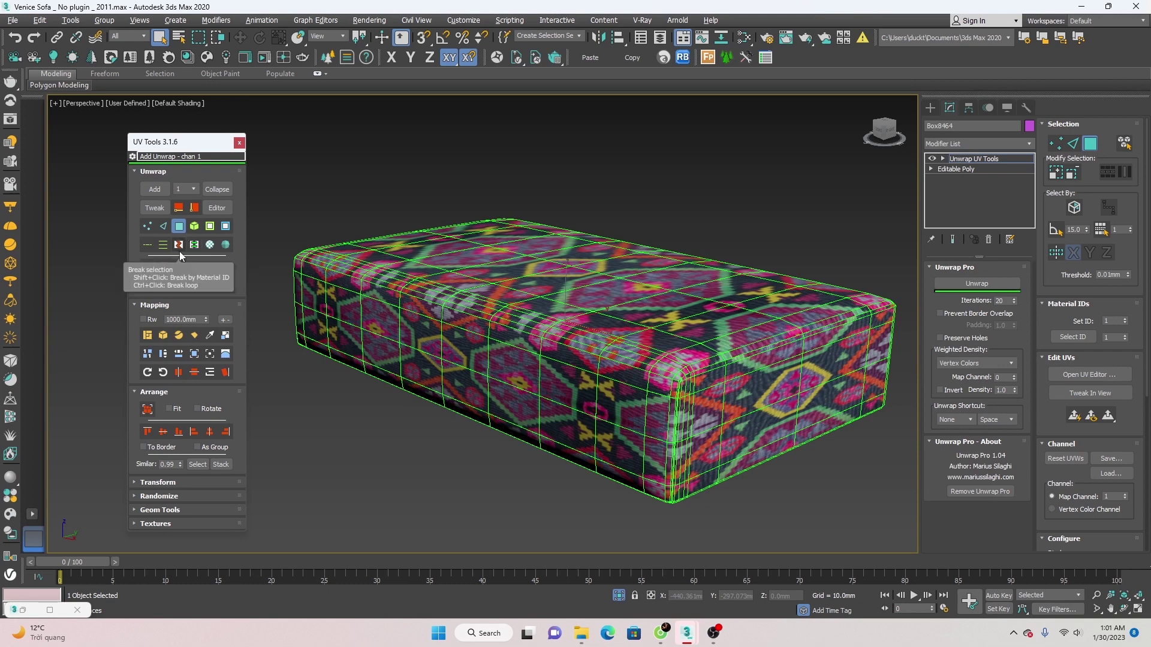
click(193, 337)
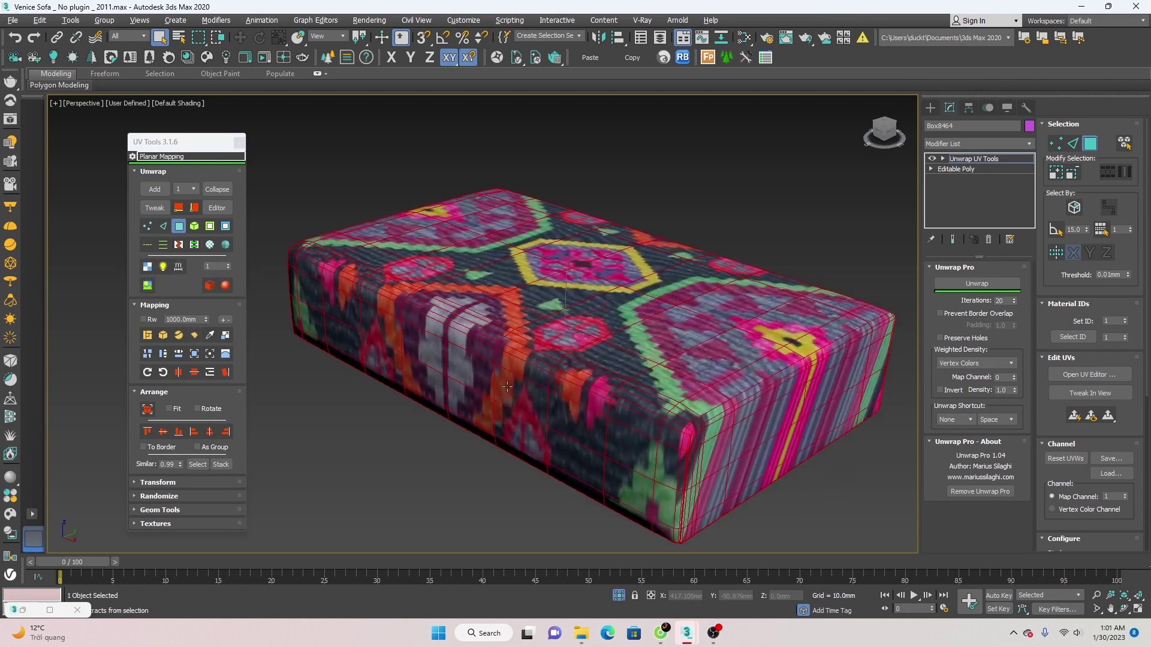
- Select an edge at the cushion corner in edge mode with wireframe shown over shading
click(163, 227)
alt+middle_drag(631, 418, 569, 369)
scroll(584, 346, up, 5)
scroll(583, 346, up, 3)
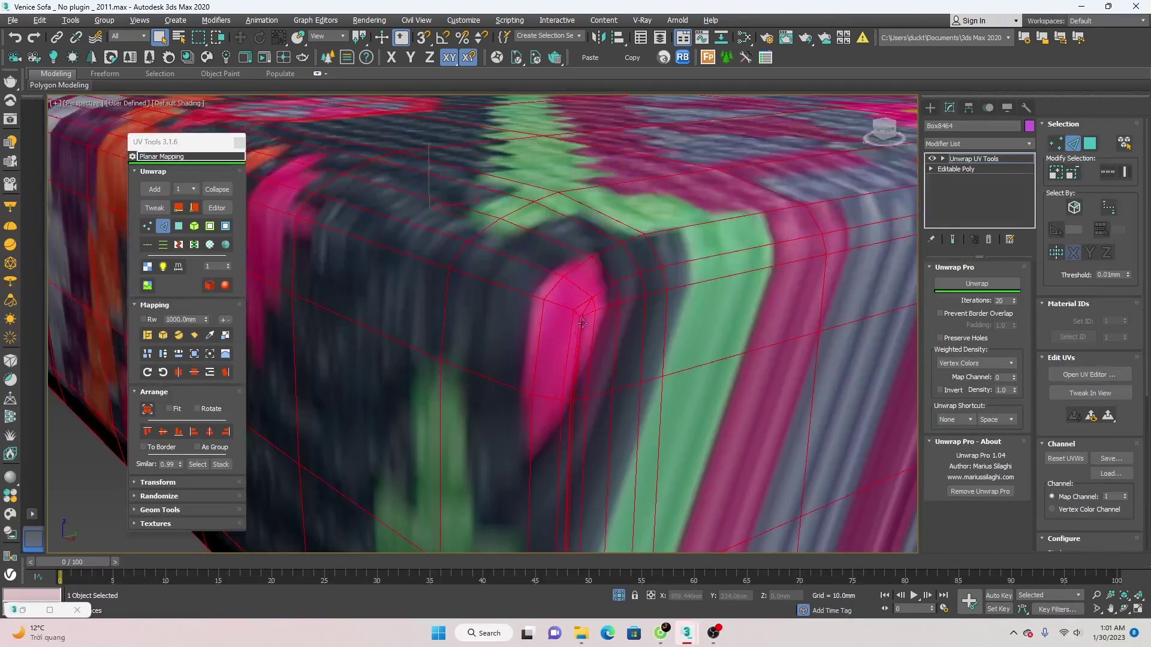
scroll(582, 324, up, 3)
scroll(583, 319, up, 3)
scroll(583, 314, up, 2)
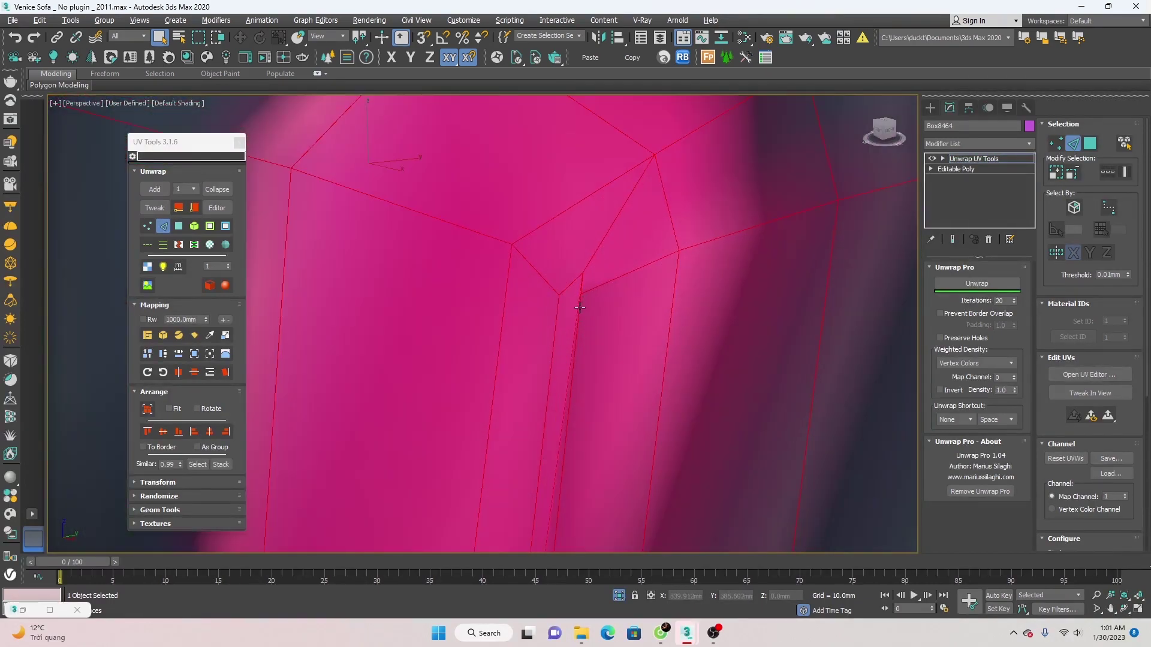
click(587, 322)
key(F4)
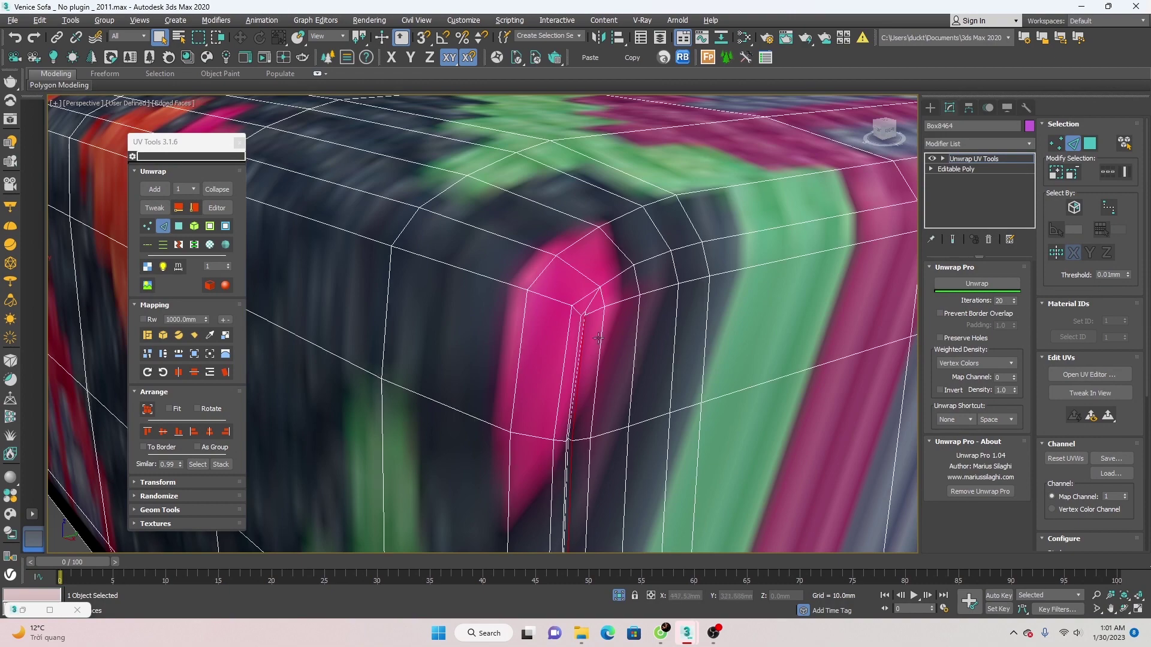
scroll(591, 333, up, 1)
scroll(609, 324, up, 1)
scroll(654, 274, up, 3)
scroll(654, 274, down, 3)
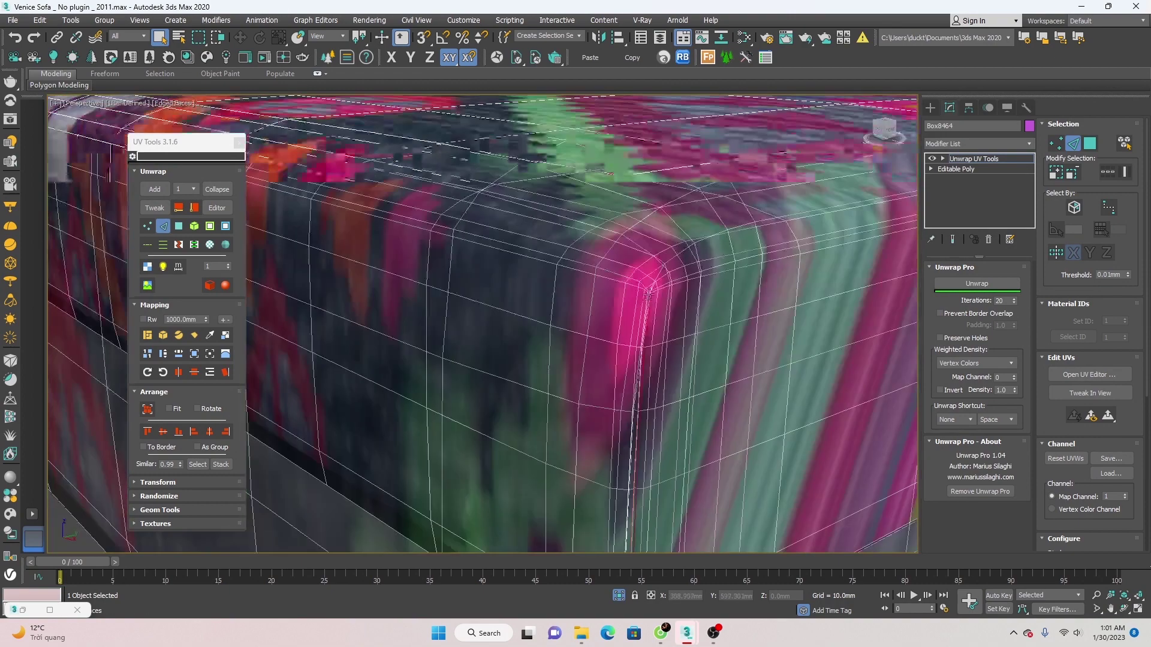
scroll(637, 323, down, 4)
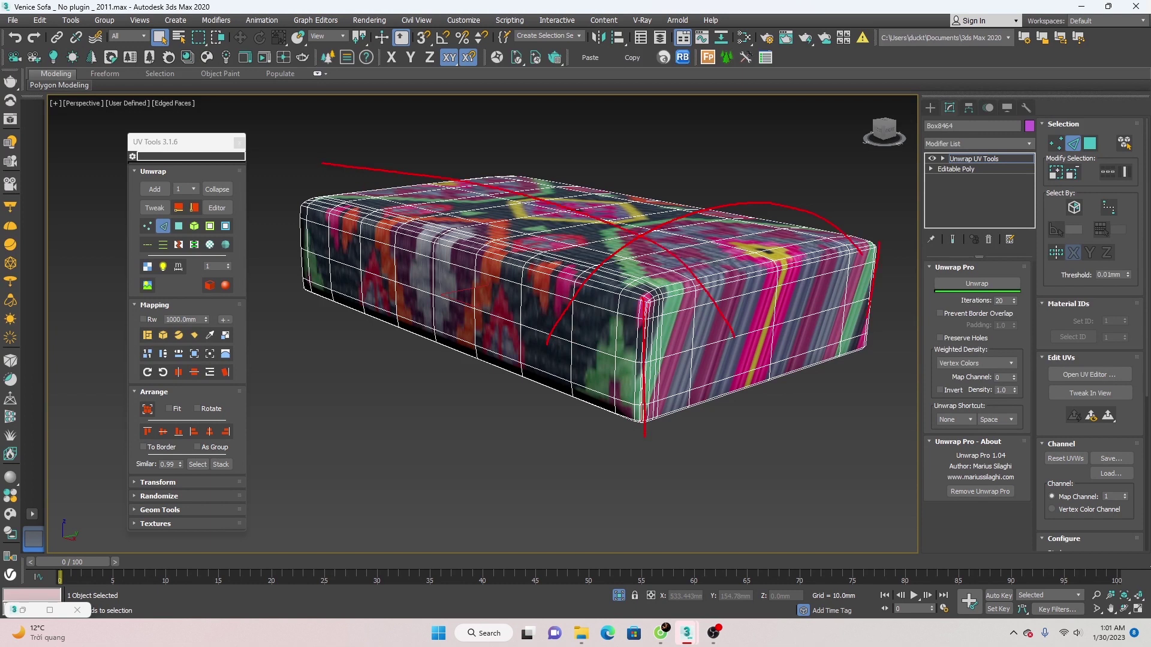
key(Escape)
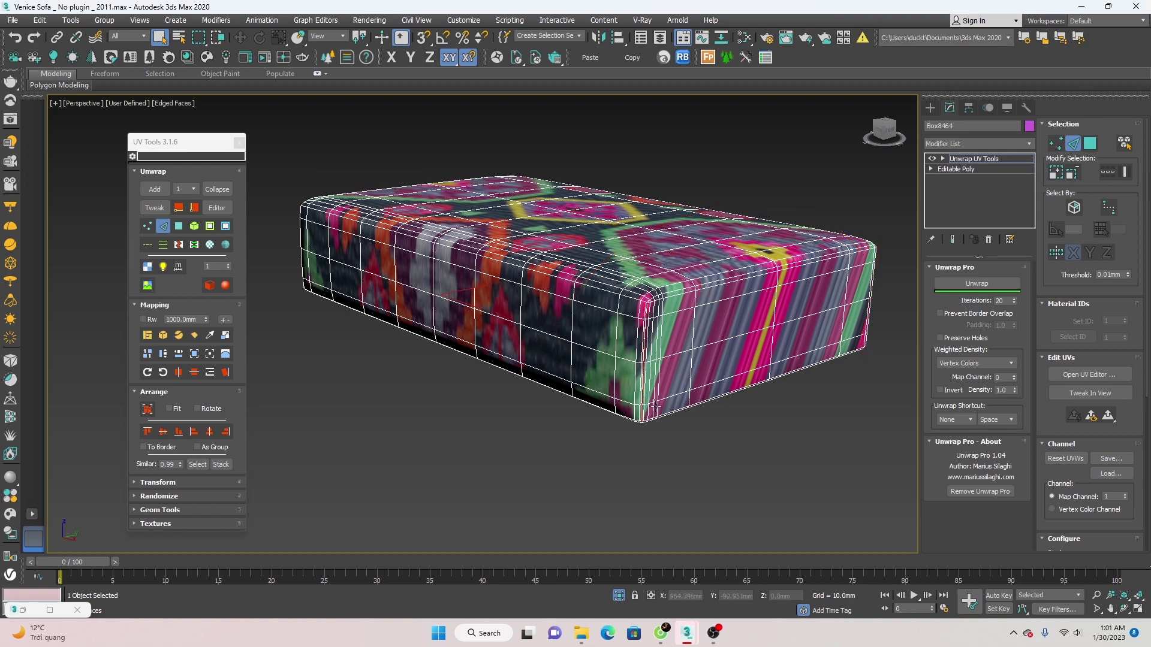
- Select the cushion's vertical corner edge and check the selected edges from an orthographic view
scroll(656, 406, up, 2)
scroll(647, 383, up, 2)
scroll(630, 341, up, 3)
scroll(613, 301, up, 3)
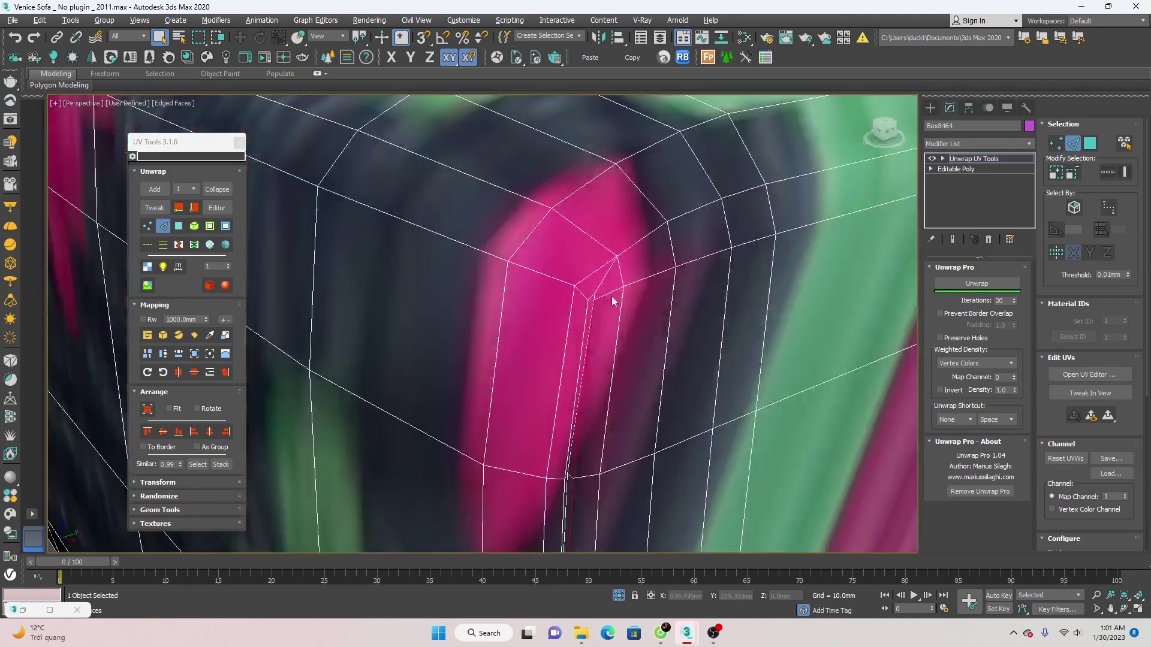
scroll(597, 298, up, 2)
scroll(595, 305, up, 2)
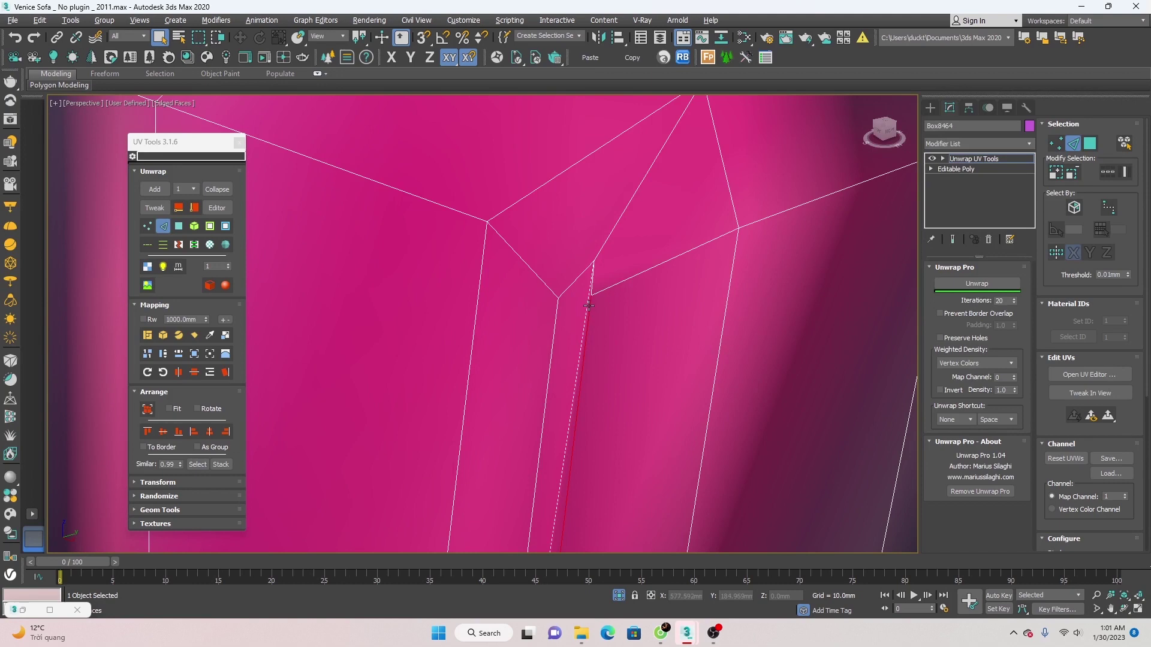
scroll(594, 308, down, 3)
mouse_move(596, 316)
alt+middle_down()
mouse_move(611, 278)
mouse_move(591, 277)
mouse_move(624, 288)
mouse_move(586, 296)
mouse_move(518, 390)
mouse_move(839, 174)
alt+middle_up()
click(585, 296)
scroll(585, 296, down, 3)
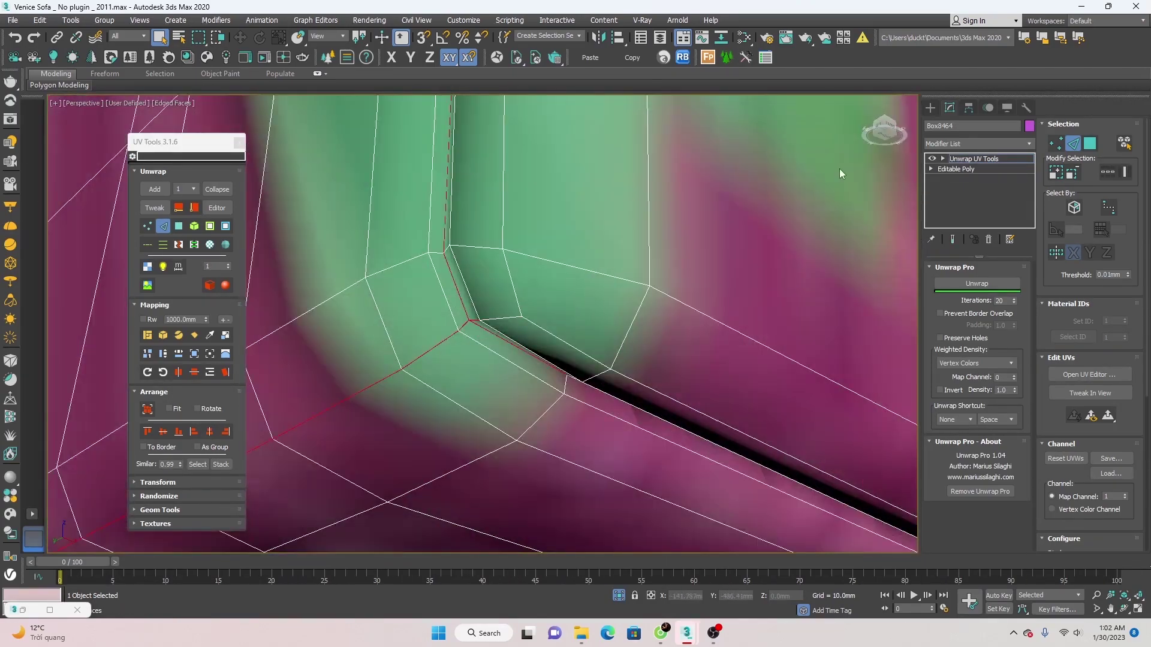
key(f)
scroll(620, 202, up, 10)
mouse_move(719, 180)
alt+middle_down()
mouse_move(620, 202)
mouse_move(385, 313)
alt+middle_up()
scroll(560, 336, down, 5)
scroll(657, 134, up, 5)
scroll(642, 191, up, 3)
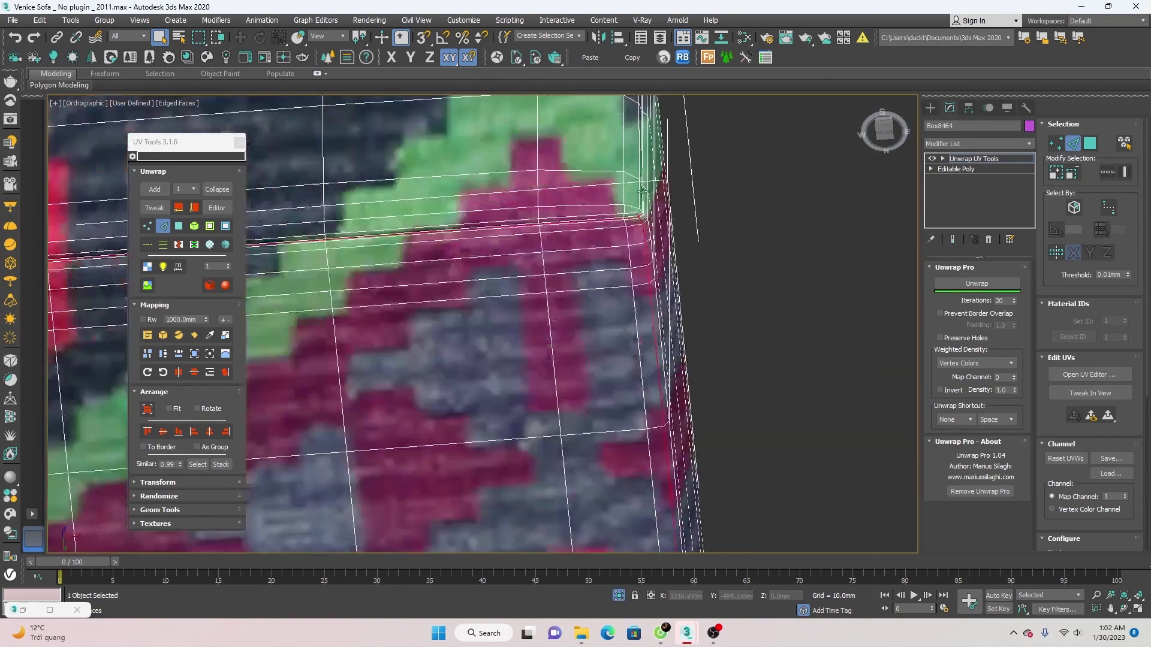
mouse_move(642, 191)
alt+middle_down()
mouse_move(623, 233)
mouse_move(339, 296)
alt+middle_up()
scroll(614, 248, up, 3)
scroll(595, 233, down, 3)
scroll(595, 242, down, 5)
scroll(340, 296, up, 5)
scroll(340, 296, up, 2)
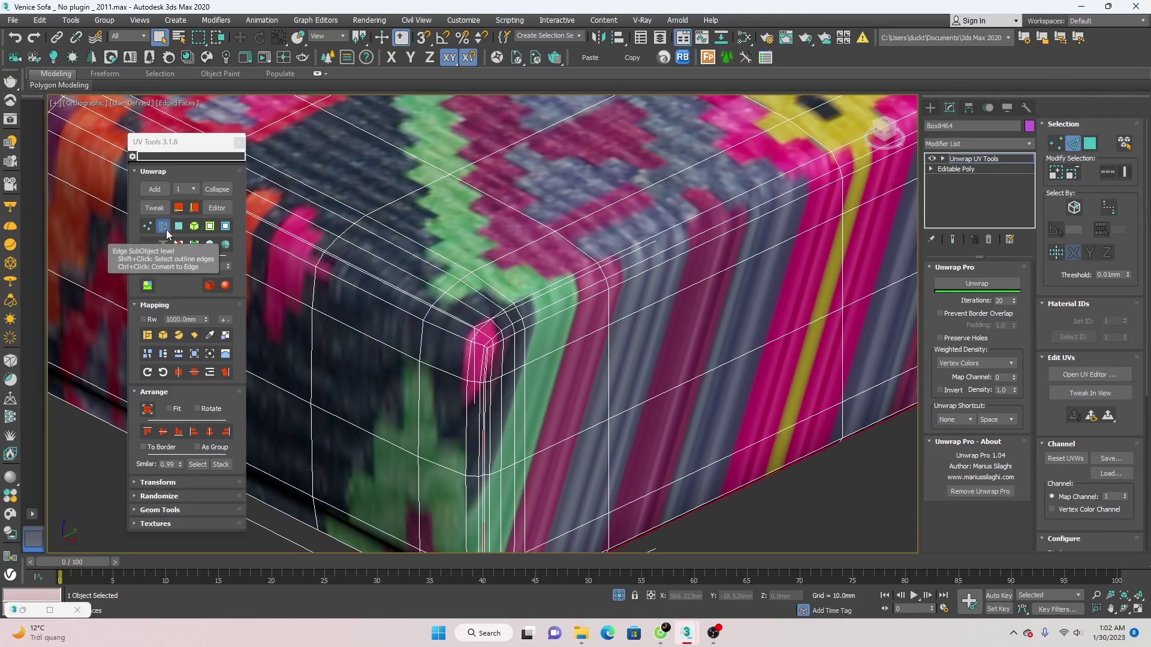
- Break the UVs along the selected corner edges and grow the selection to the whole cushion
click(180, 245)
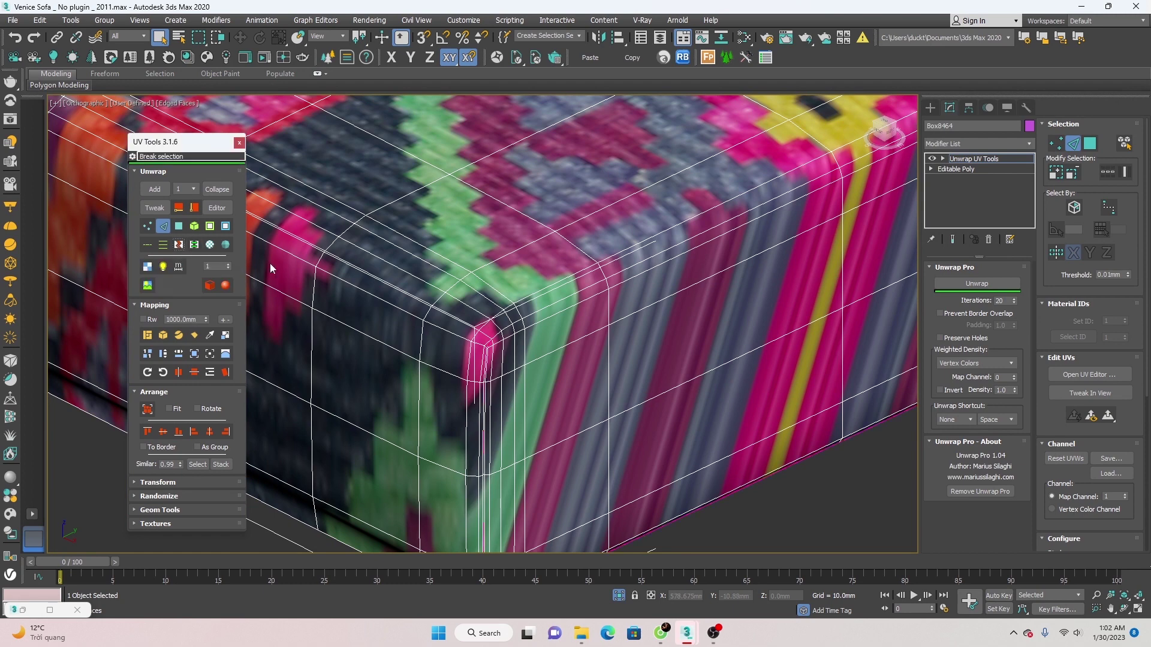
scroll(514, 309, down, 3)
scroll(515, 309, up, 5)
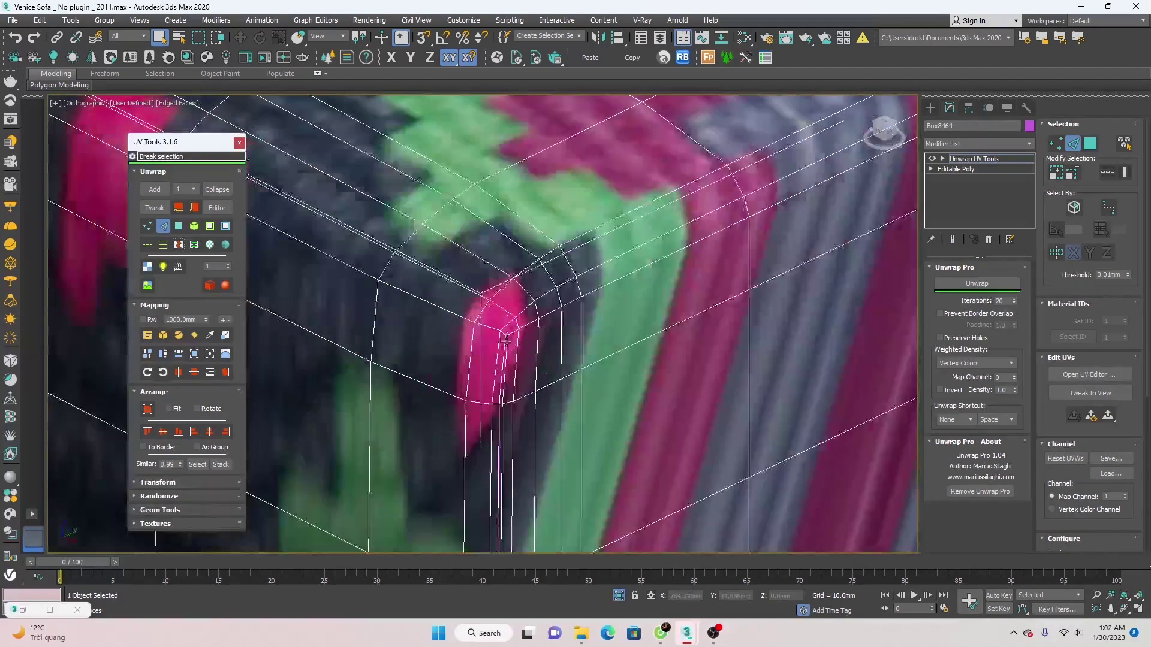
click(184, 230)
scroll(519, 308, down, 2)
scroll(519, 309, down, 3)
- Unwrap the cushion box's UVs, close the UV tools floater and orbit around the cushion
scroll(519, 308, down, 2)
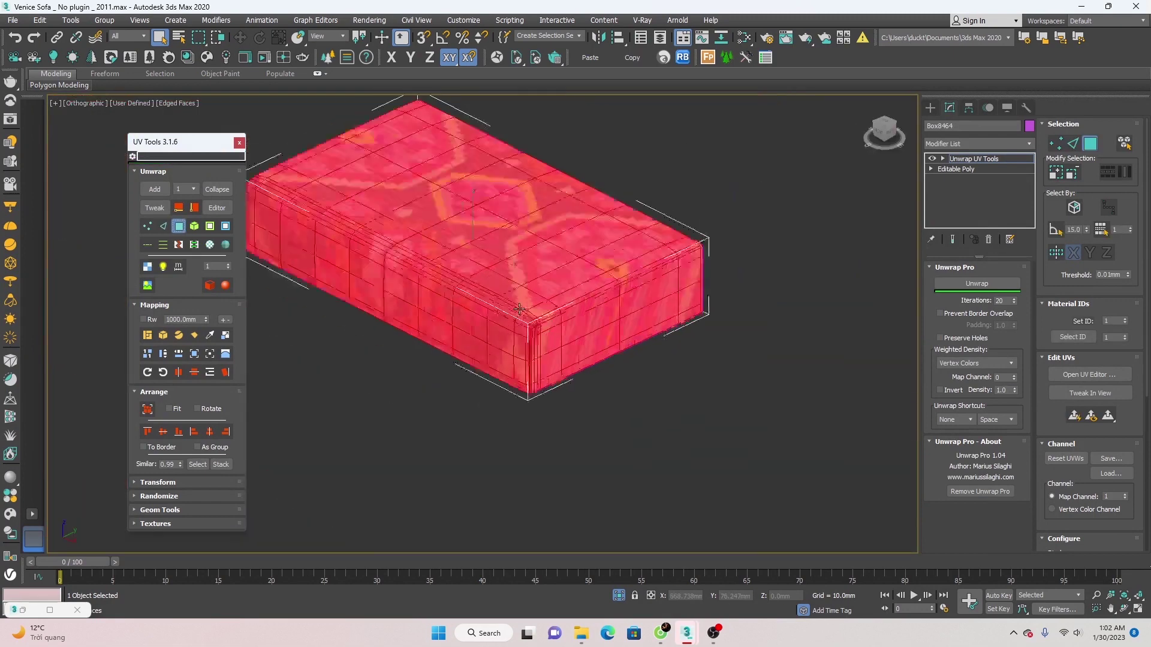
scroll(520, 309, up, 2)
click(974, 285)
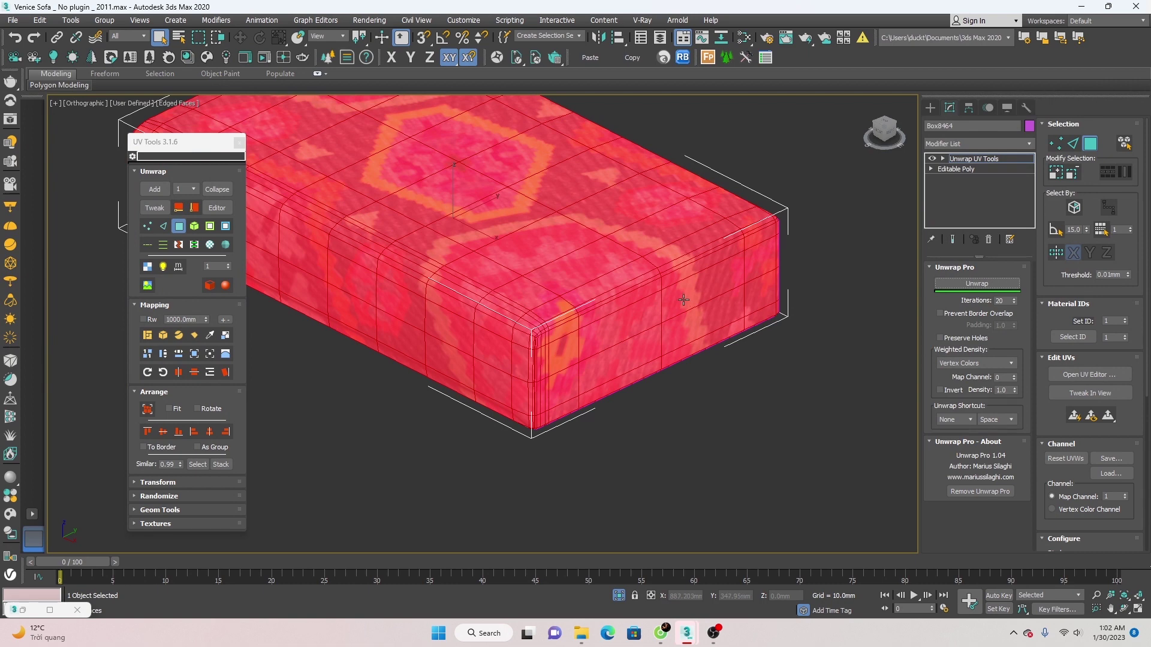
click(238, 143)
scroll(524, 327, down, 3)
scroll(524, 326, up, 1)
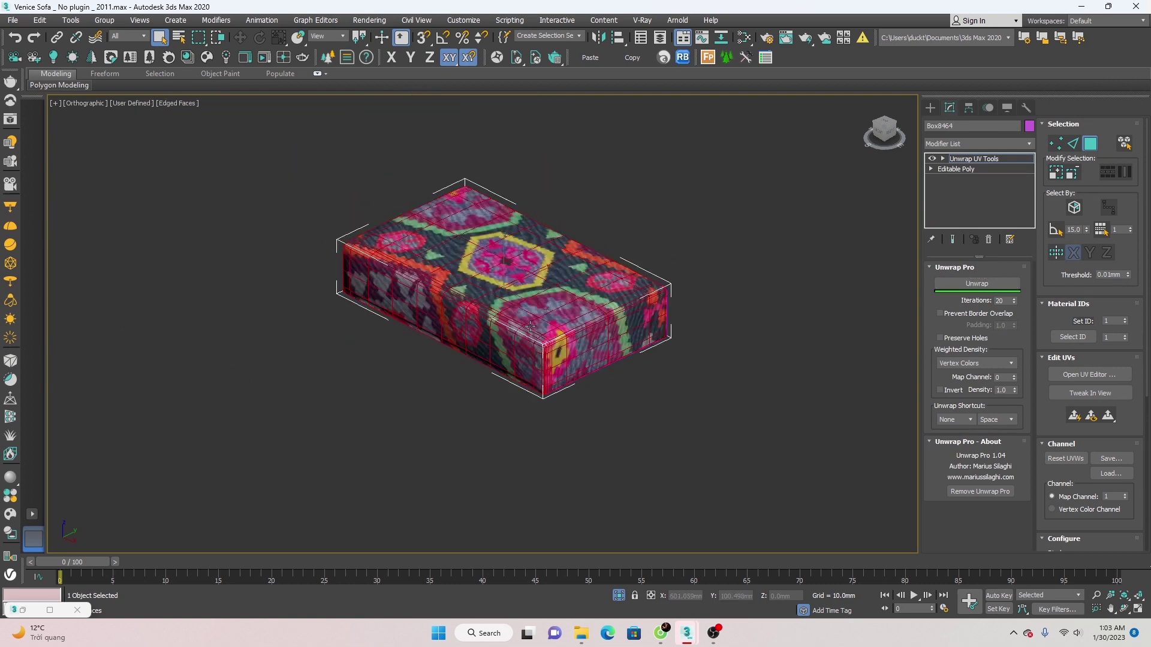
scroll(530, 326, up, 2)
scroll(529, 325, up, 1)
scroll(529, 324, up, 1)
alt+middle_drag(529, 324, 528, 311)
- In the cushion's UV editor, repack and rescale the UV shells inside the texture square
click(1076, 376)
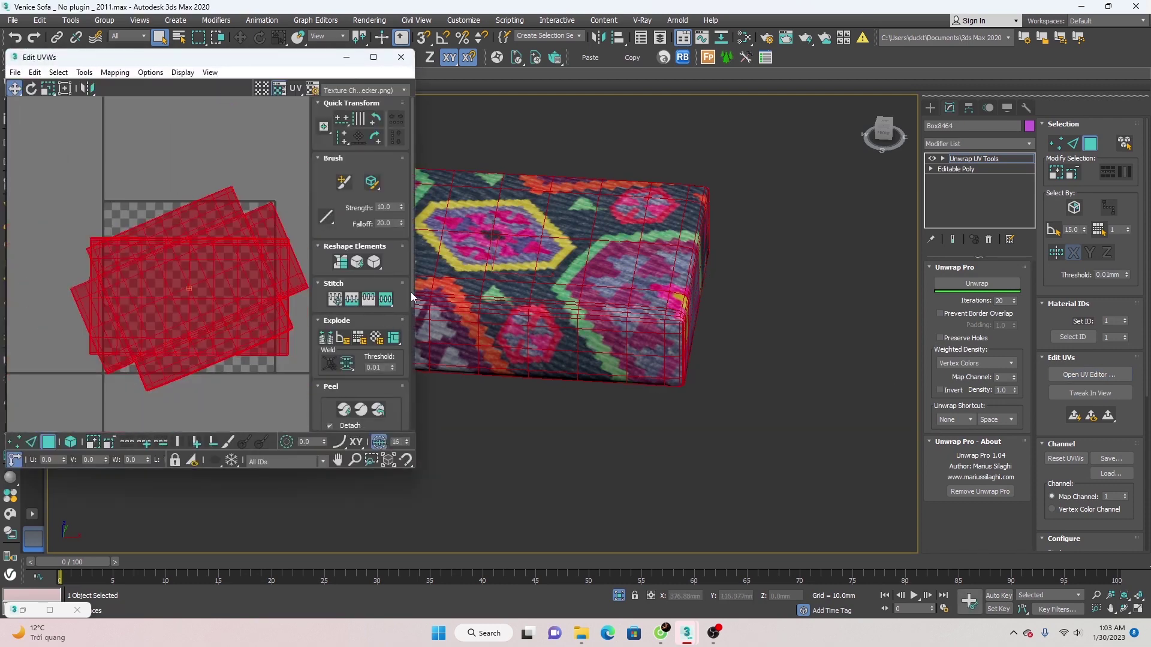
drag(411, 292, 412, 384)
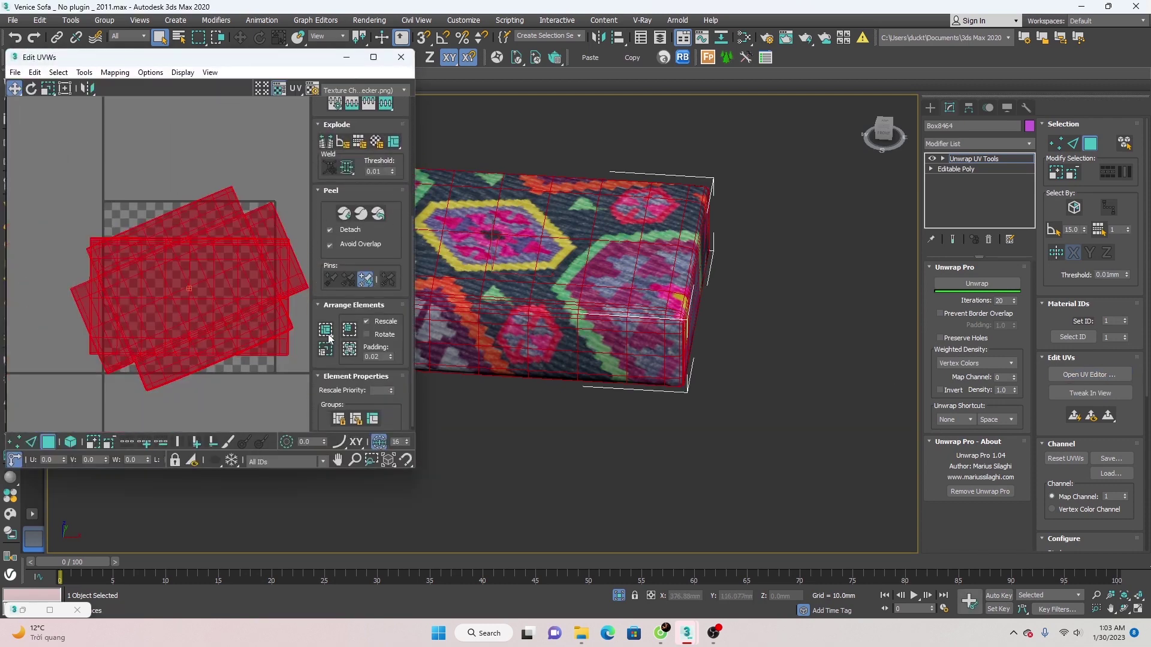
click(328, 336)
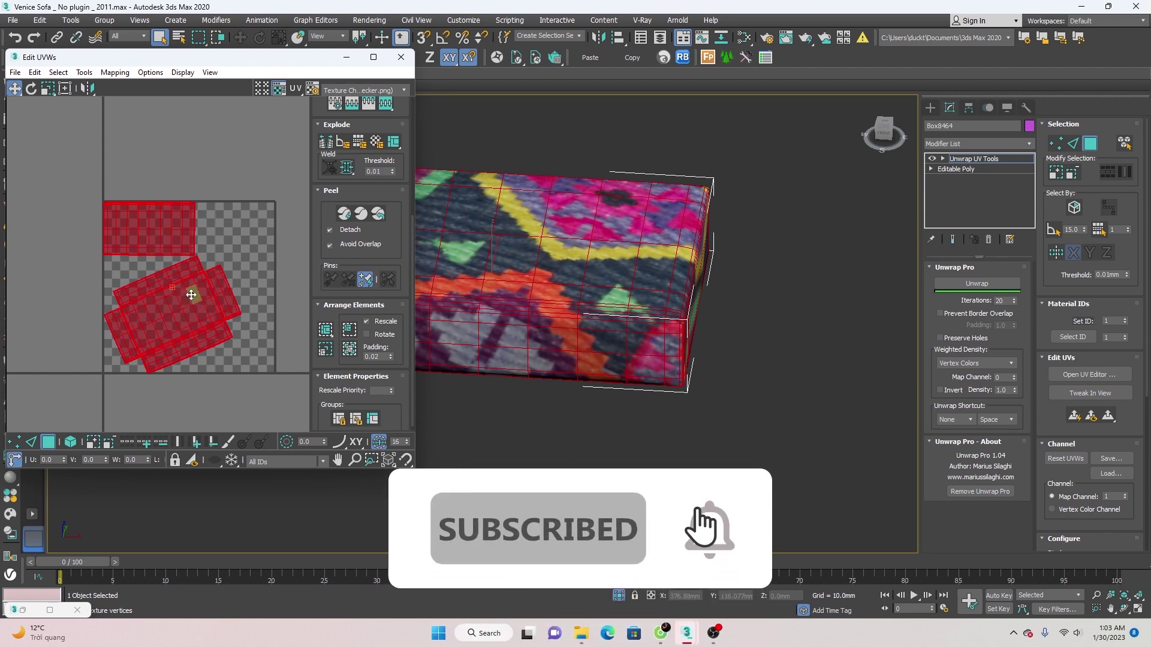
click(193, 294)
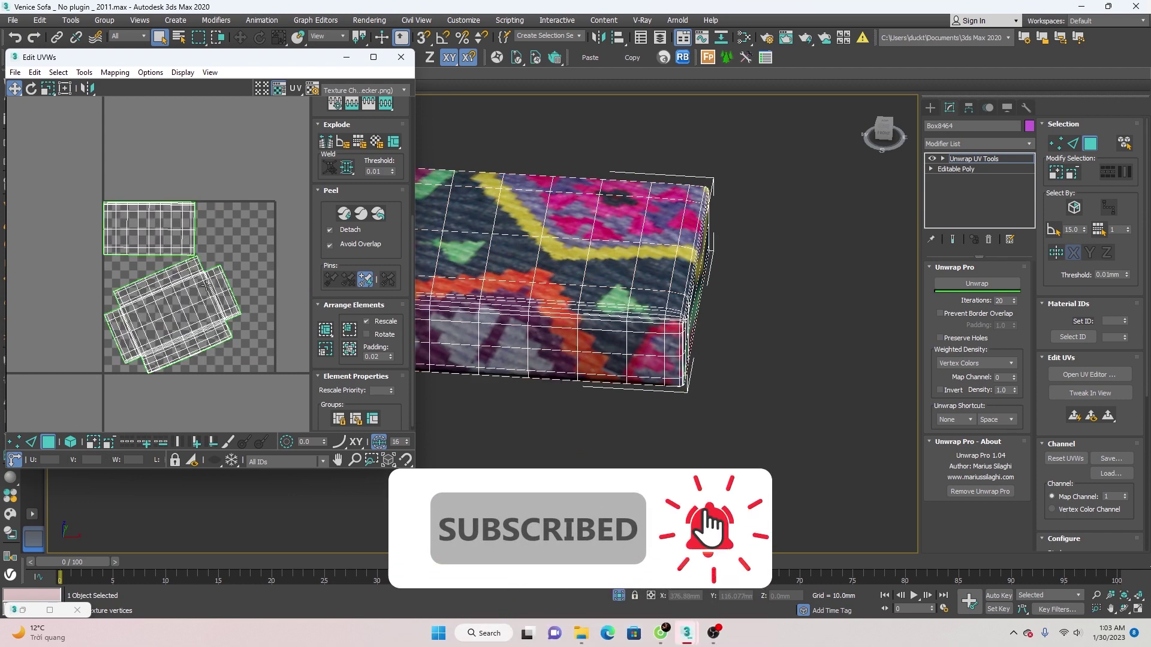
- With Select By Element on, shift the tilted lower island up-right and move the upper island left
click(70, 442)
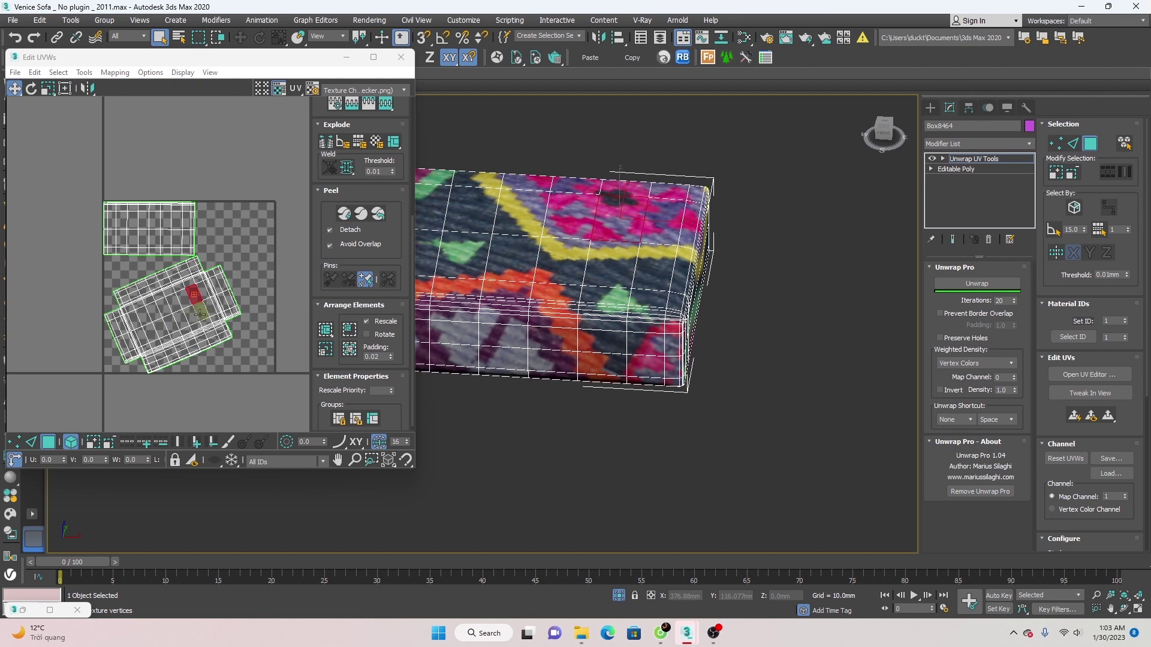
click(200, 314)
drag(187, 314, 208, 311)
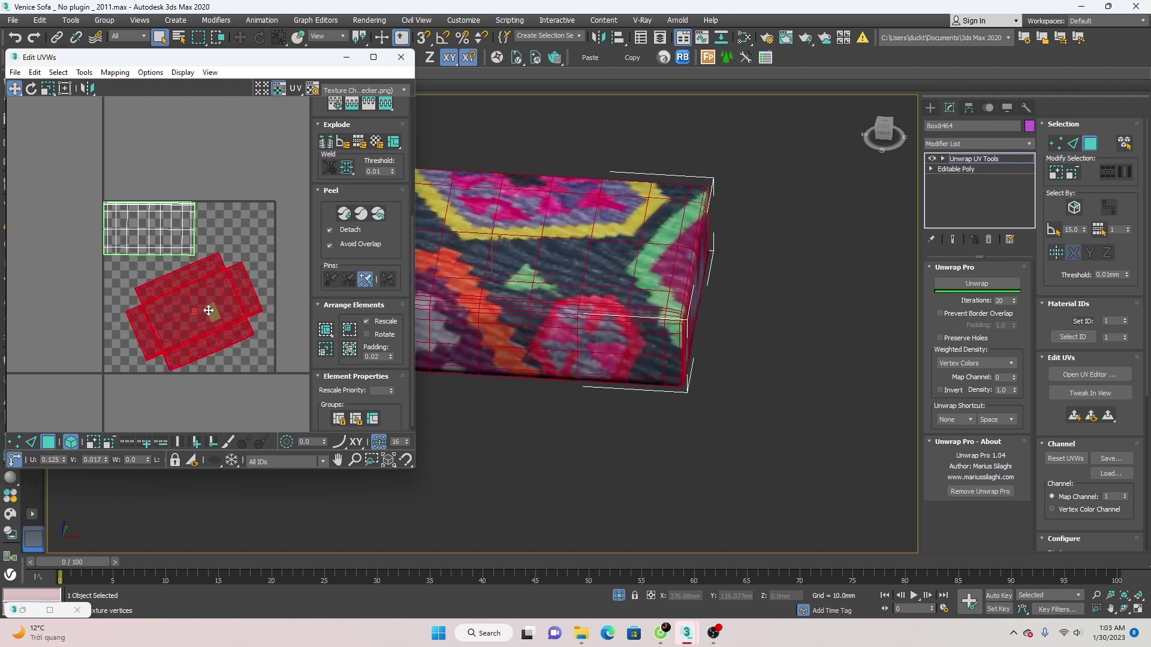
click(168, 245)
drag(169, 245, 61, 268)
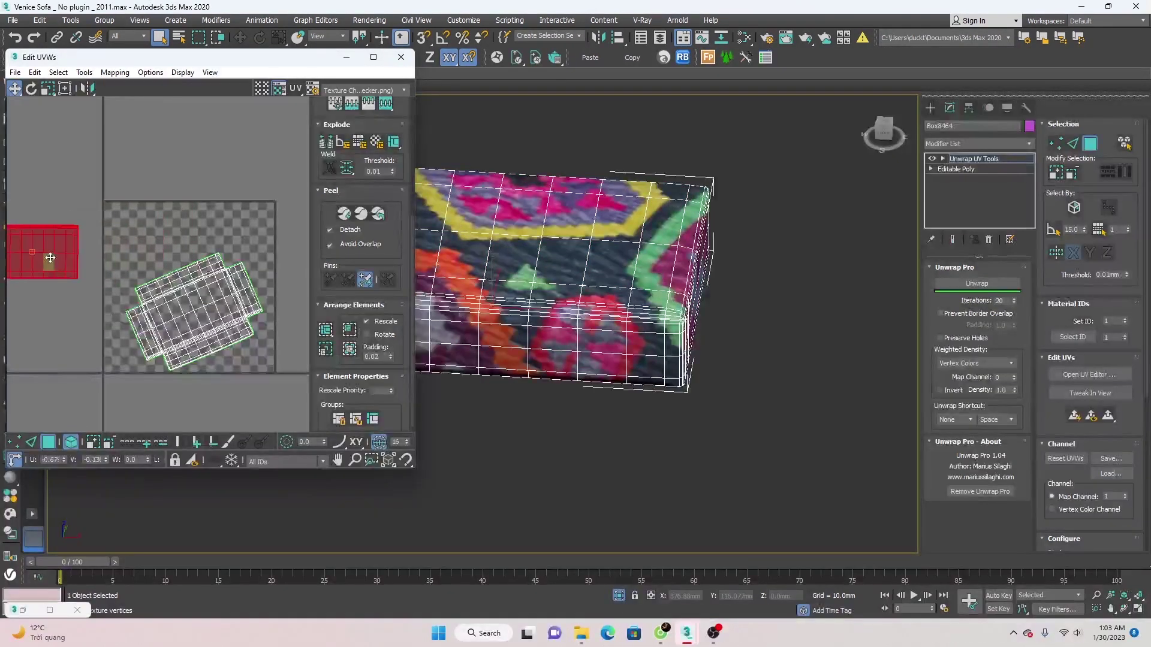
- Rotate the tilted island -22.69° to axis-align it, scale it to about 160, and inspect the box
click(202, 292)
key(e)
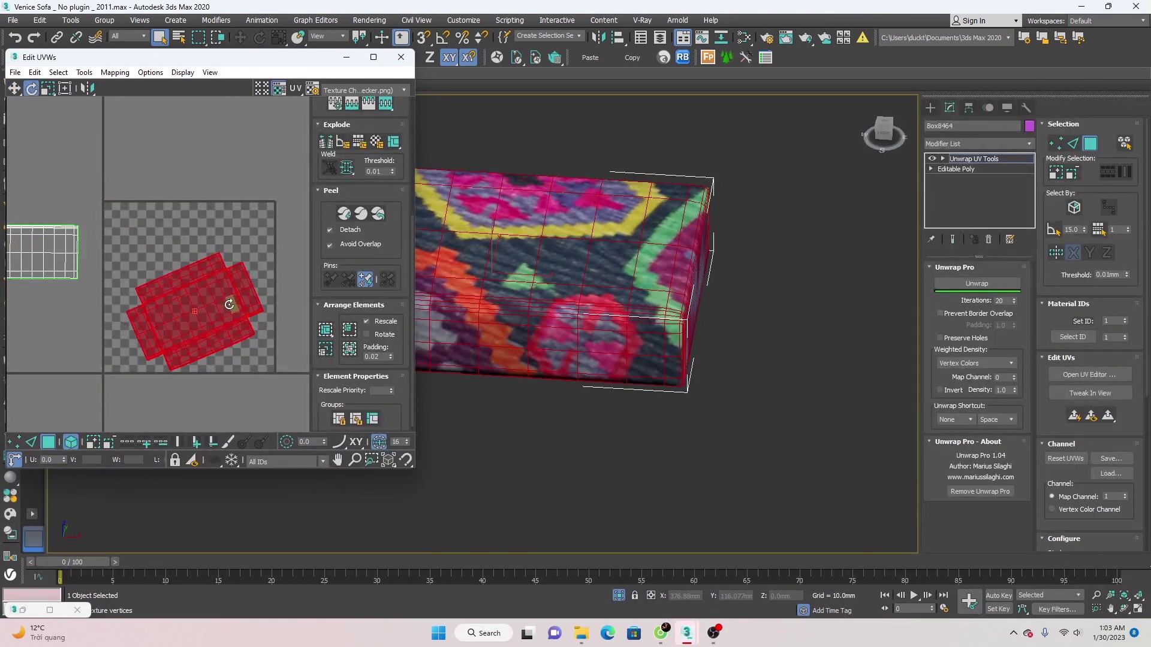
mouse_move(229, 305)
mouse_down()
mouse_move(239, 321)
mouse_move(212, 286)
mouse_up()
key(r)
key(w)
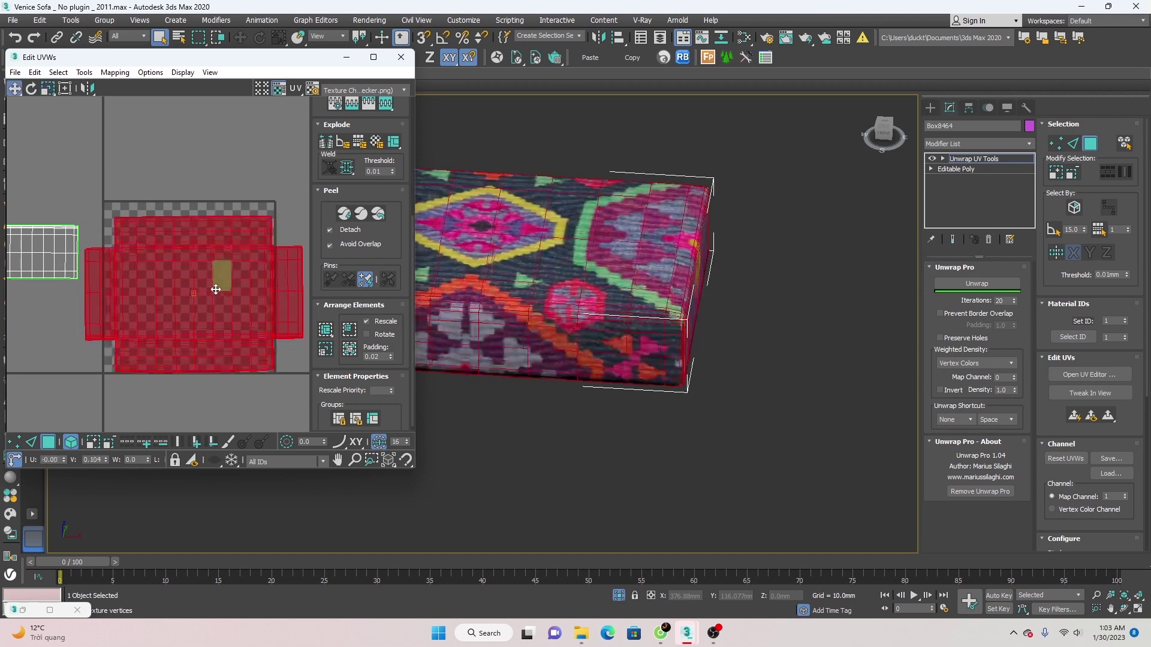
mouse_move(600, 348)
alt+middle_down()
mouse_move(660, 291)
mouse_move(629, 368)
mouse_move(545, 419)
mouse_move(581, 338)
mouse_move(514, 341)
alt+middle_up()
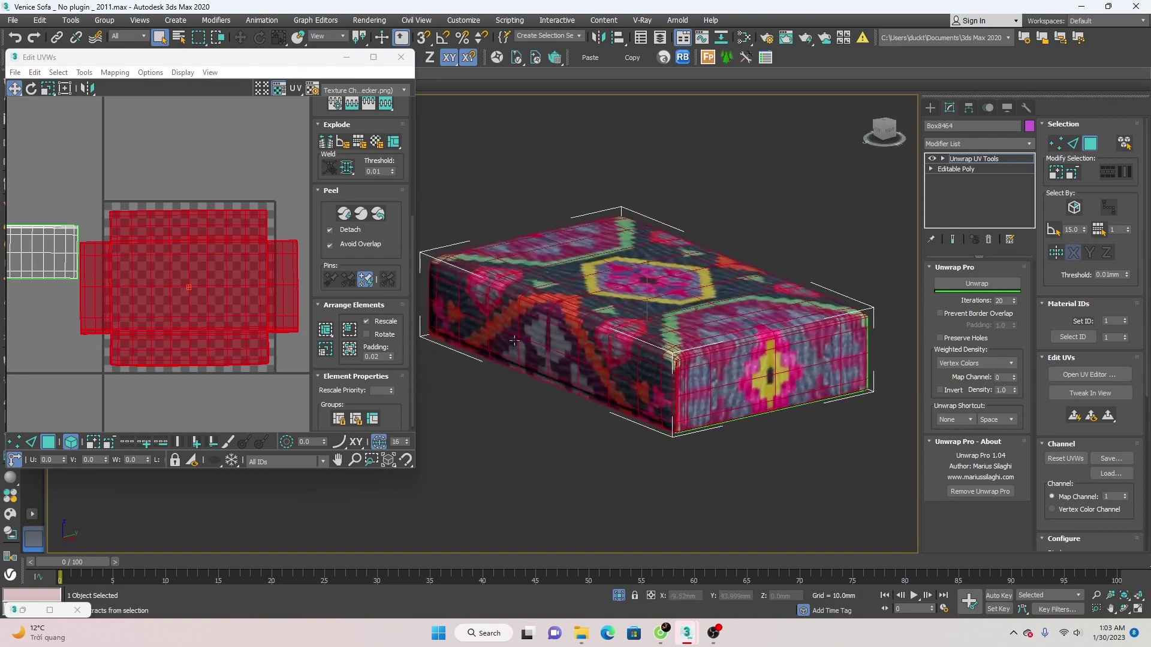
- Scale the cushion's UV island up much further and reposition it over the kilim pattern
drag(207, 295, 220, 267)
key(r)
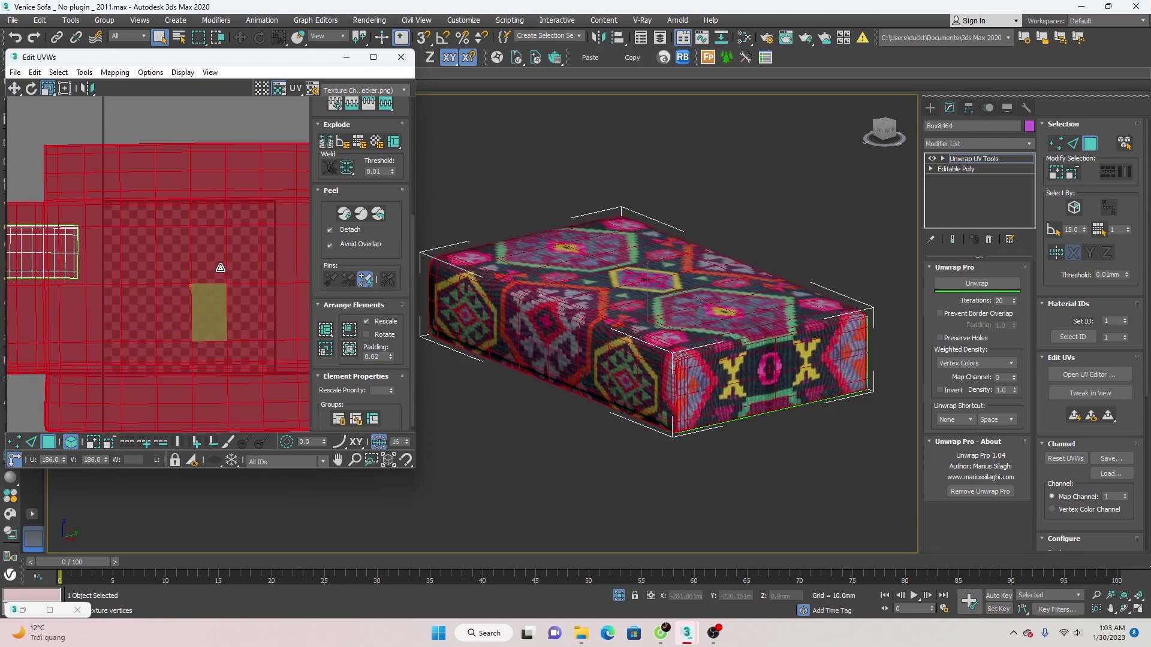
key(w)
drag(223, 293, 213, 281)
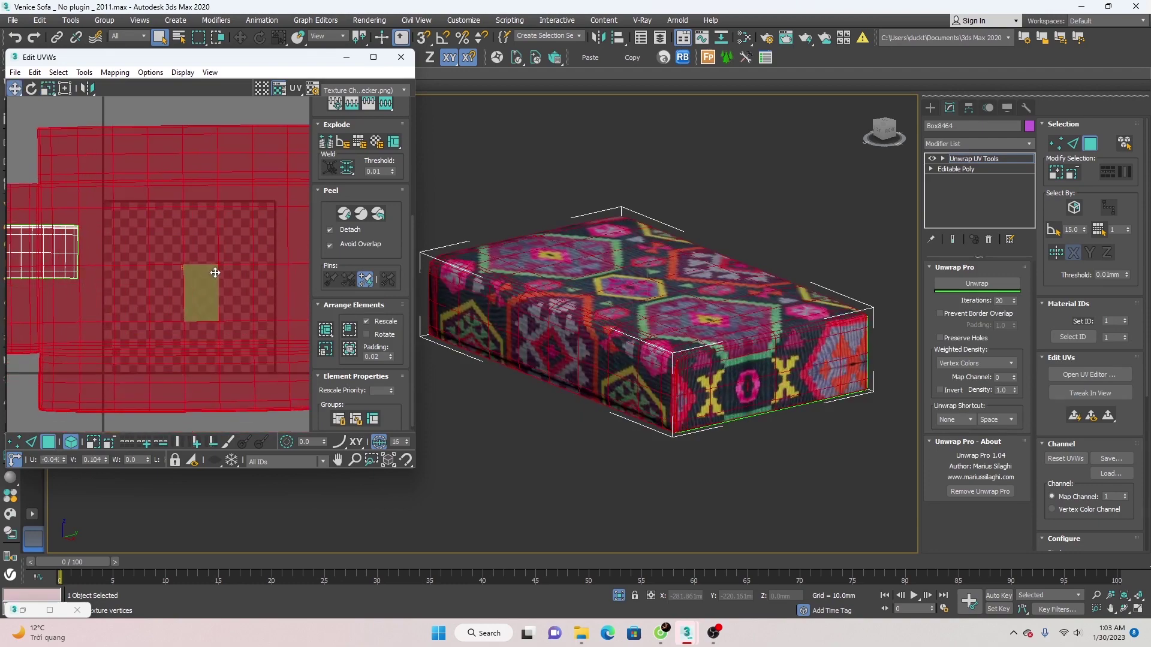
- Orbit and zoom around the textured box, ending on a view of its underside
alt+middle_drag(515, 360, 543, 354)
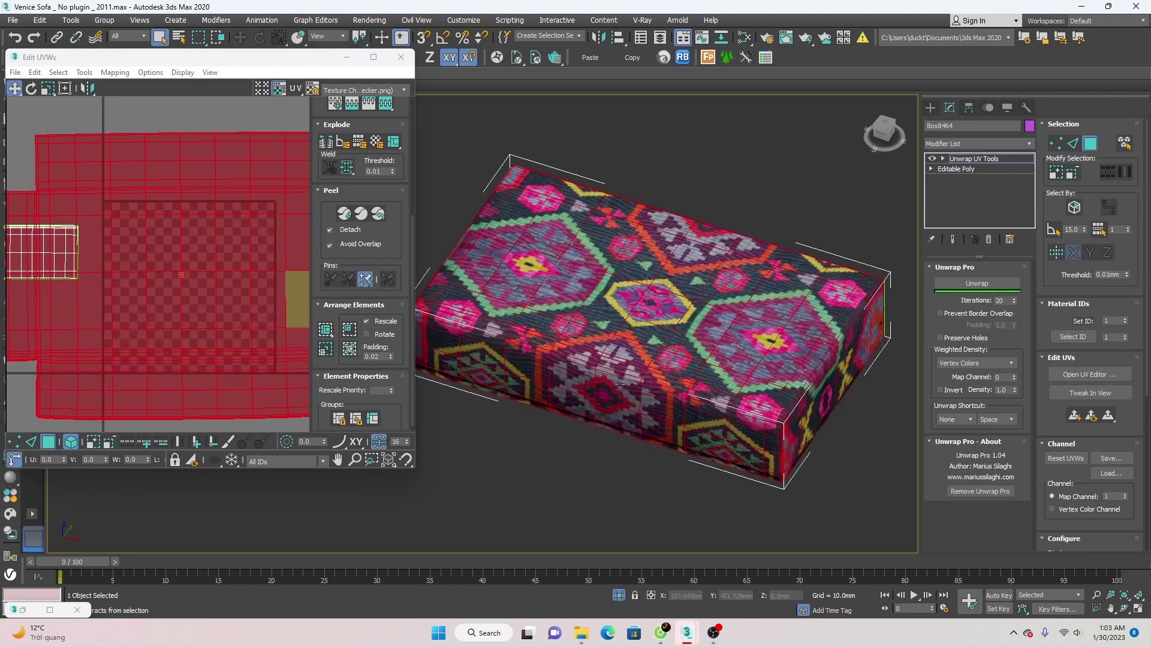
scroll(544, 355, up, 5)
scroll(544, 355, up, 5)
scroll(544, 355, down, 5)
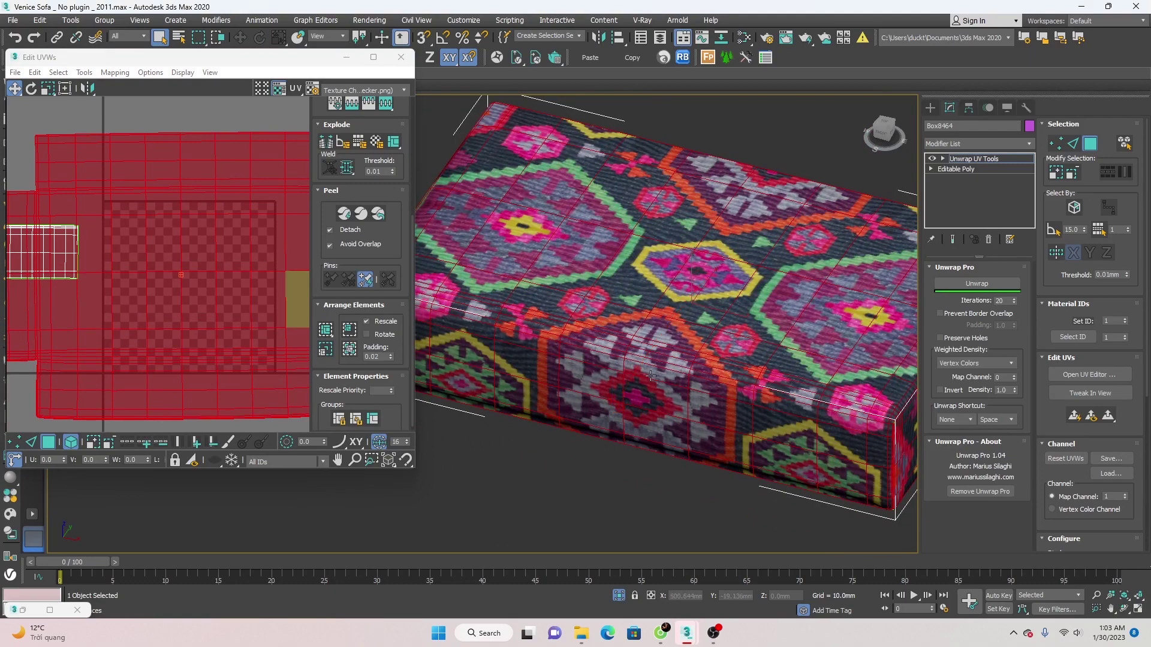
alt+middle_drag(651, 376, 591, 360)
scroll(764, 388, down, 3)
alt+middle_drag(765, 388, 638, 377)
scroll(689, 378, up, 4)
scroll(637, 377, up, 3)
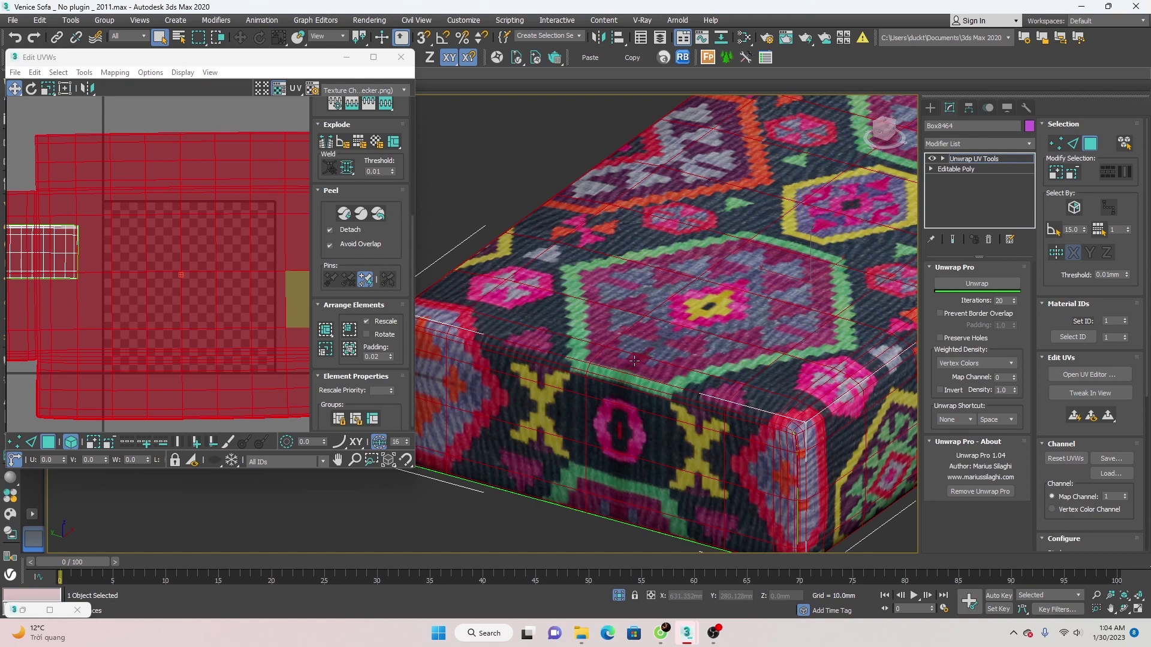
scroll(633, 361, down, 3)
alt+middle_drag(634, 361, 632, 293)
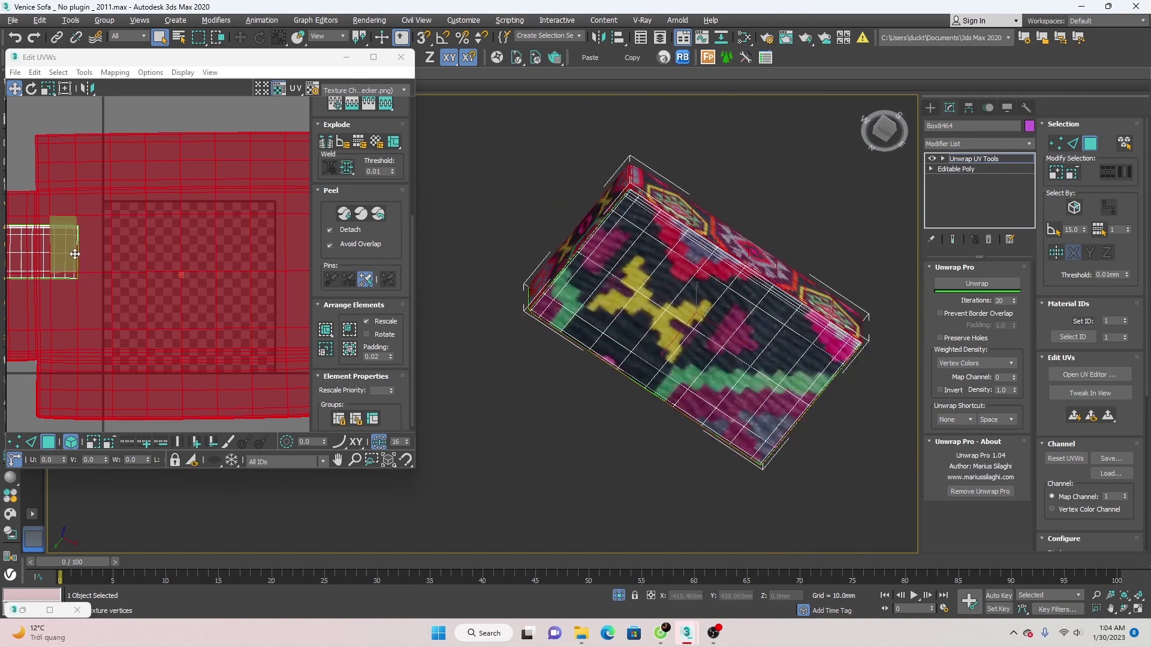
- Clear the UV selection and select the whole large remaining UV island
scroll(74, 247, down, 3)
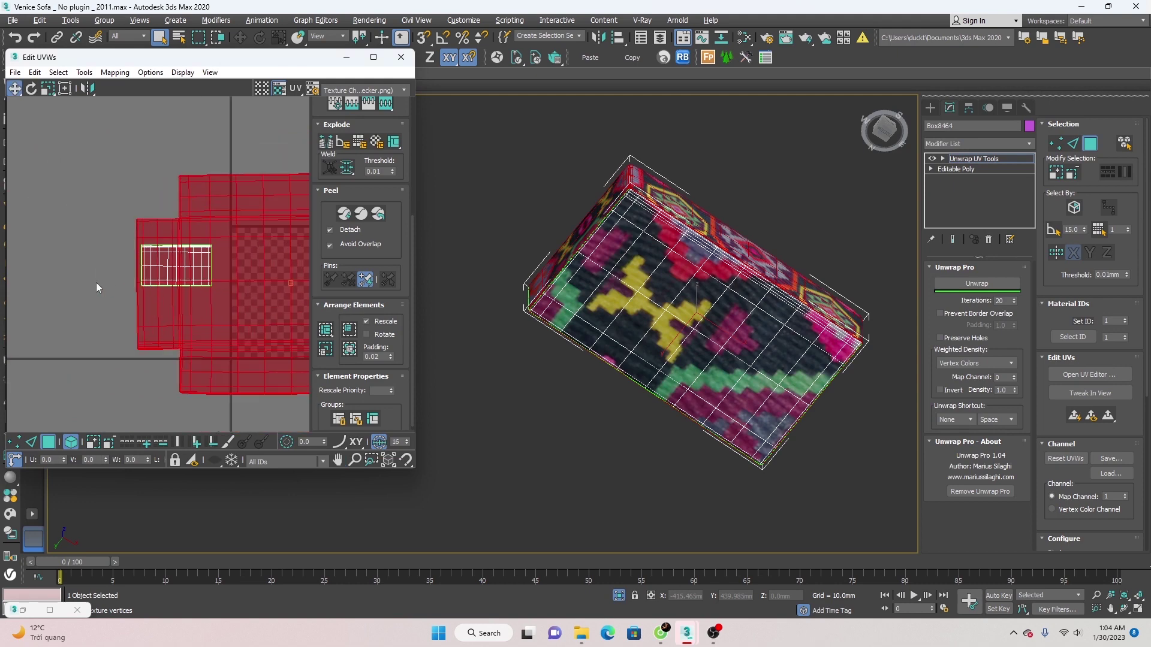
click(96, 282)
scroll(196, 282, up, 5)
click(177, 268)
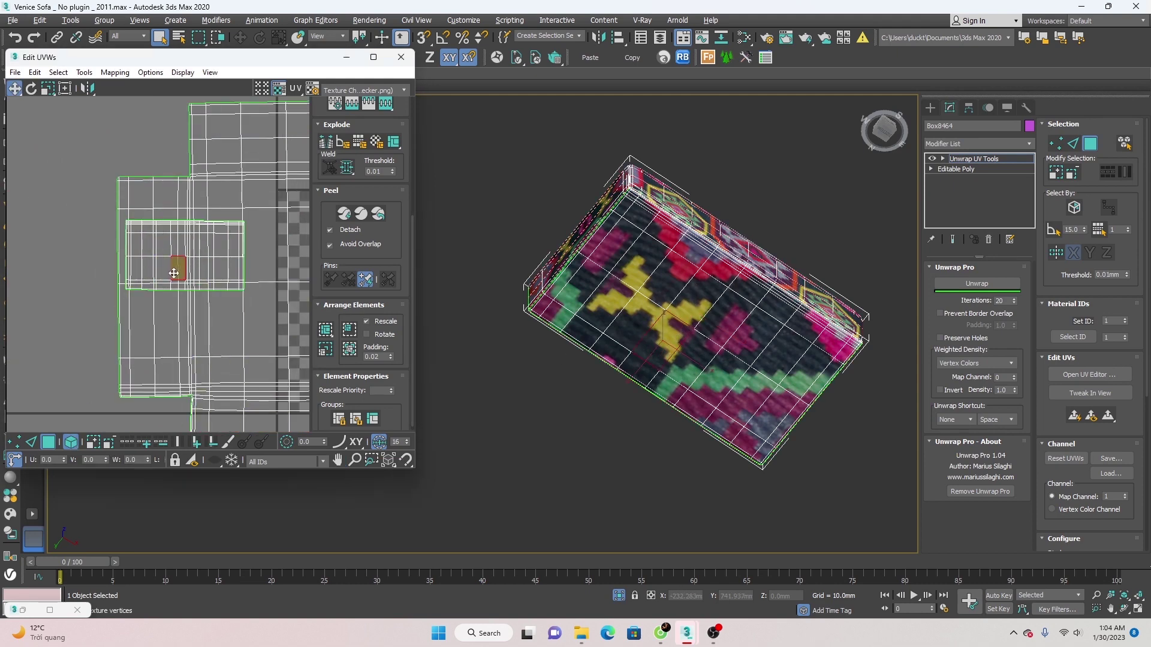
scroll(270, 251, up, 2)
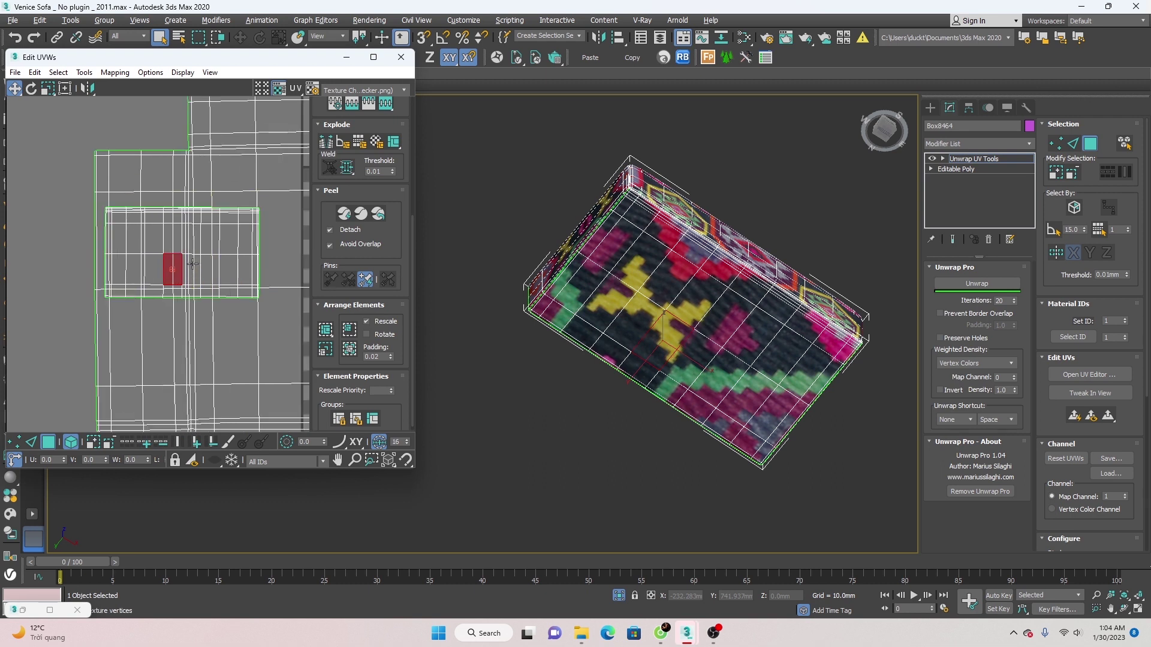
click(709, 298)
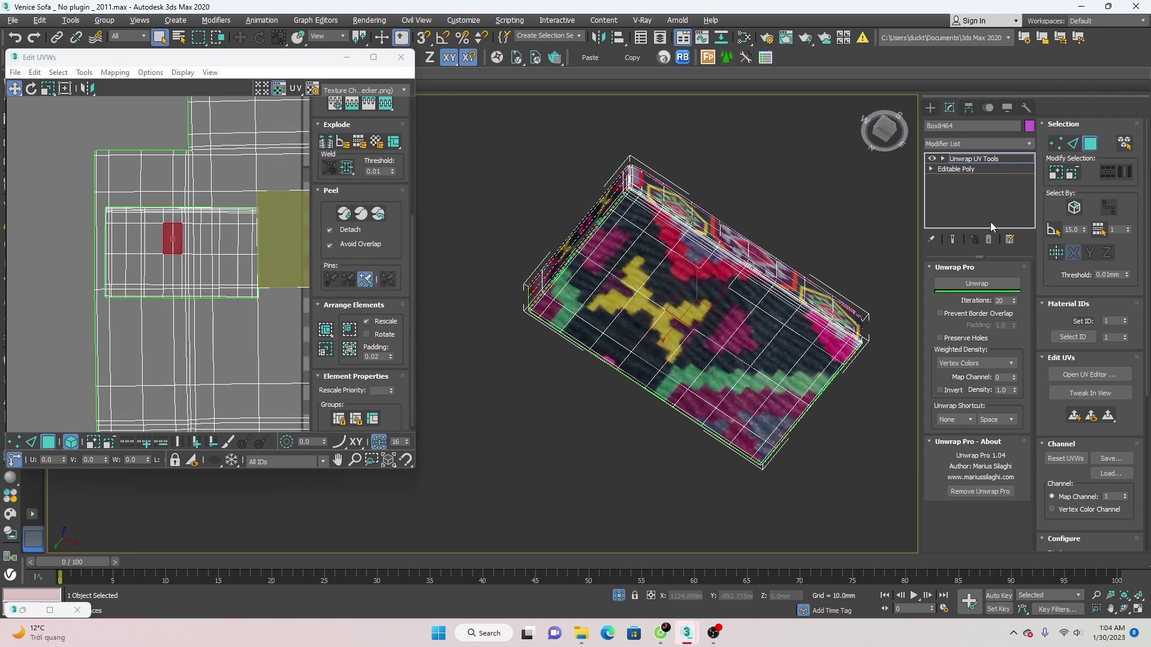
scroll(141, 335, down, 2)
scroll(156, 339, down, 2)
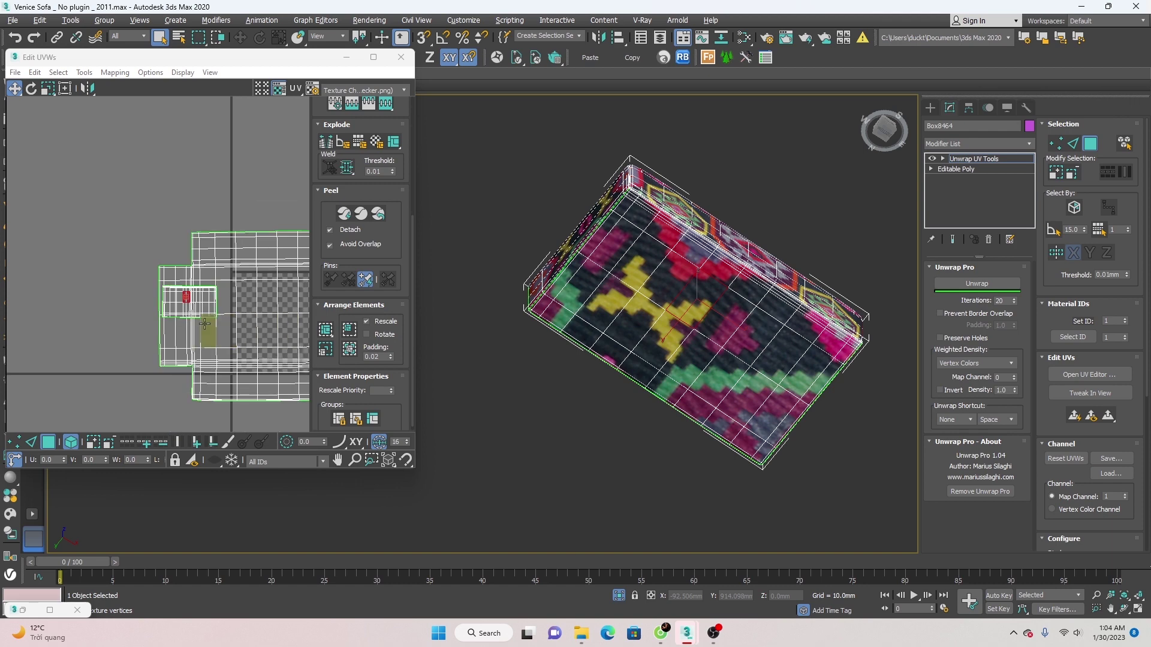
double_click(225, 335)
middle_drag(225, 335, 153, 340)
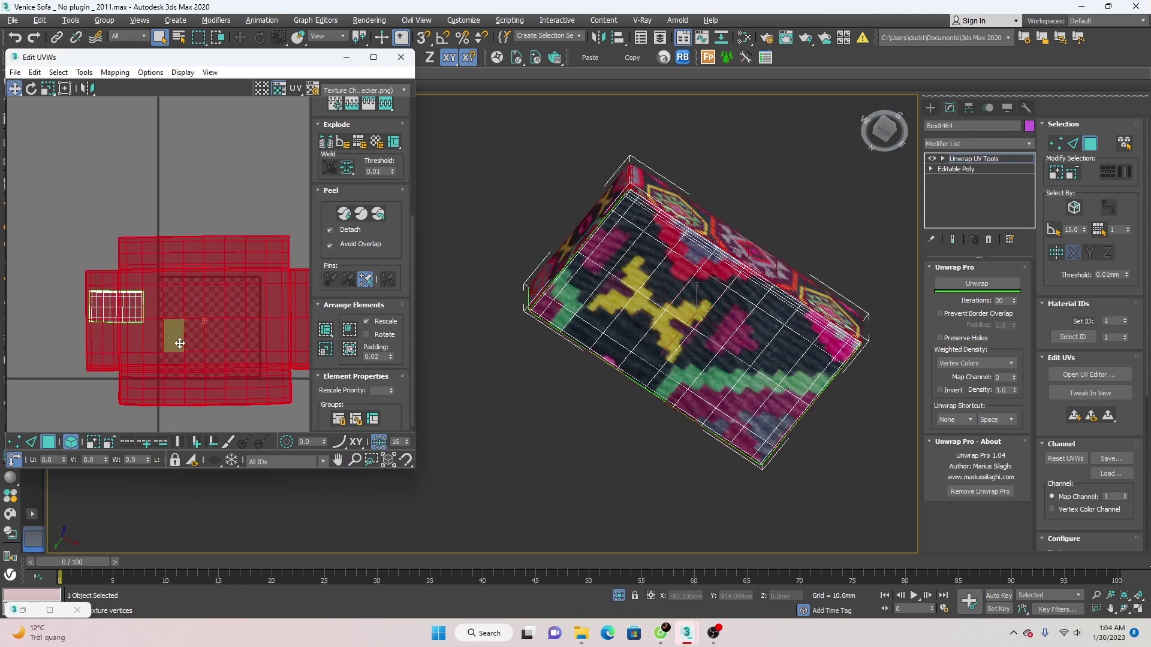
- Move the large island over the checker area and the small element to the left edge
drag(150, 330, 209, 257)
click(129, 313)
drag(129, 313, 37, 362)
click(236, 267)
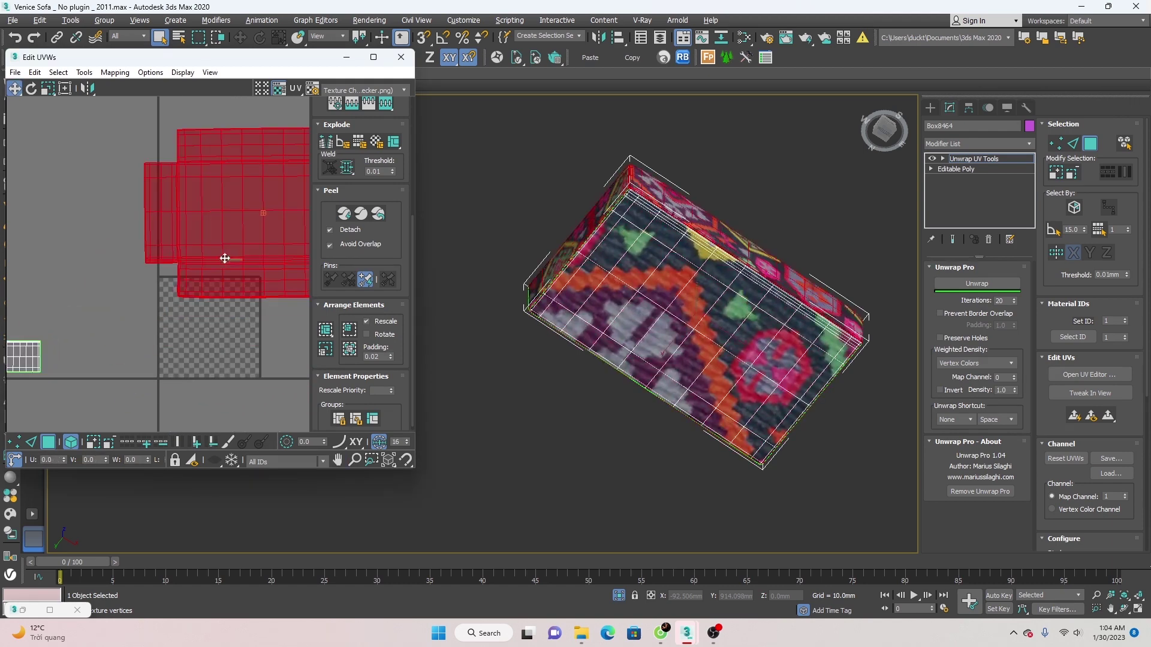
drag(236, 267, 183, 353)
middle_drag(183, 353, 238, 343)
click(77, 353)
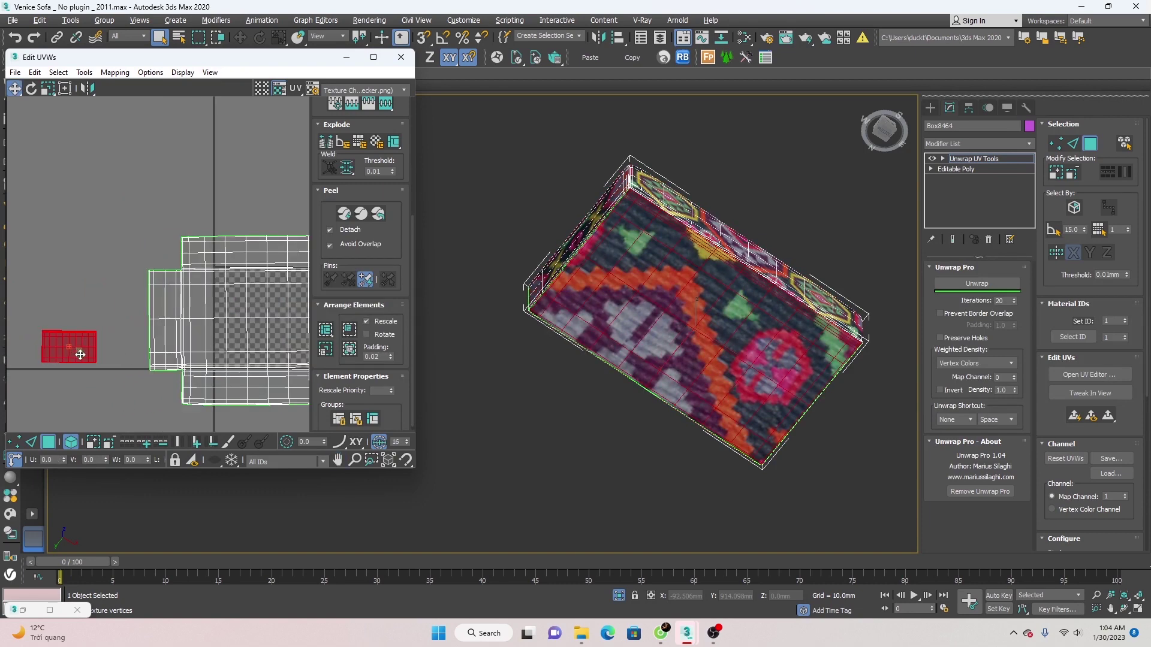
middle_drag(80, 355, 97, 342)
- Scale the island to about 282, shift it into place, and orbit to check the box
key(e)
key(r)
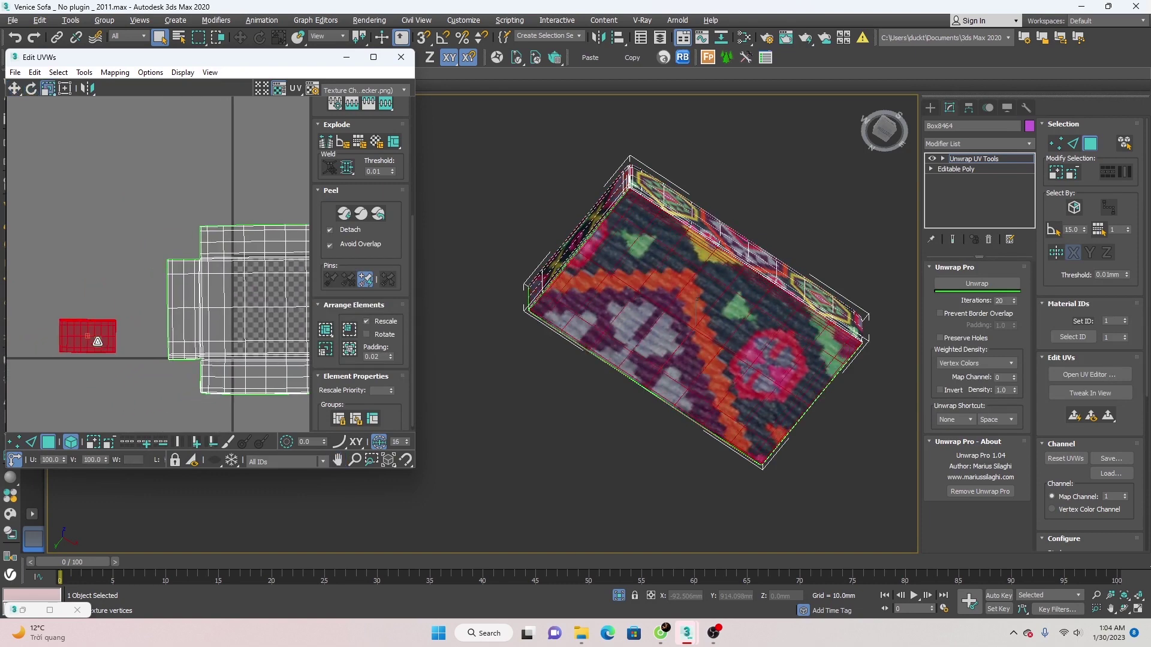
drag(97, 341, 124, 292)
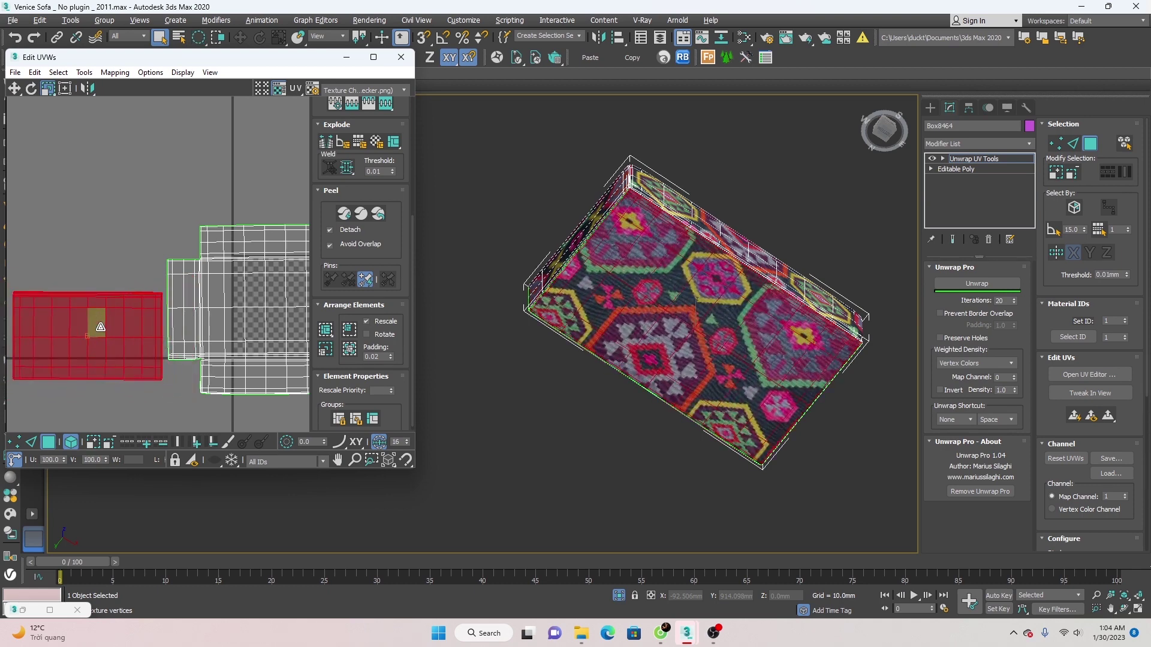
key(w)
drag(100, 329, 94, 304)
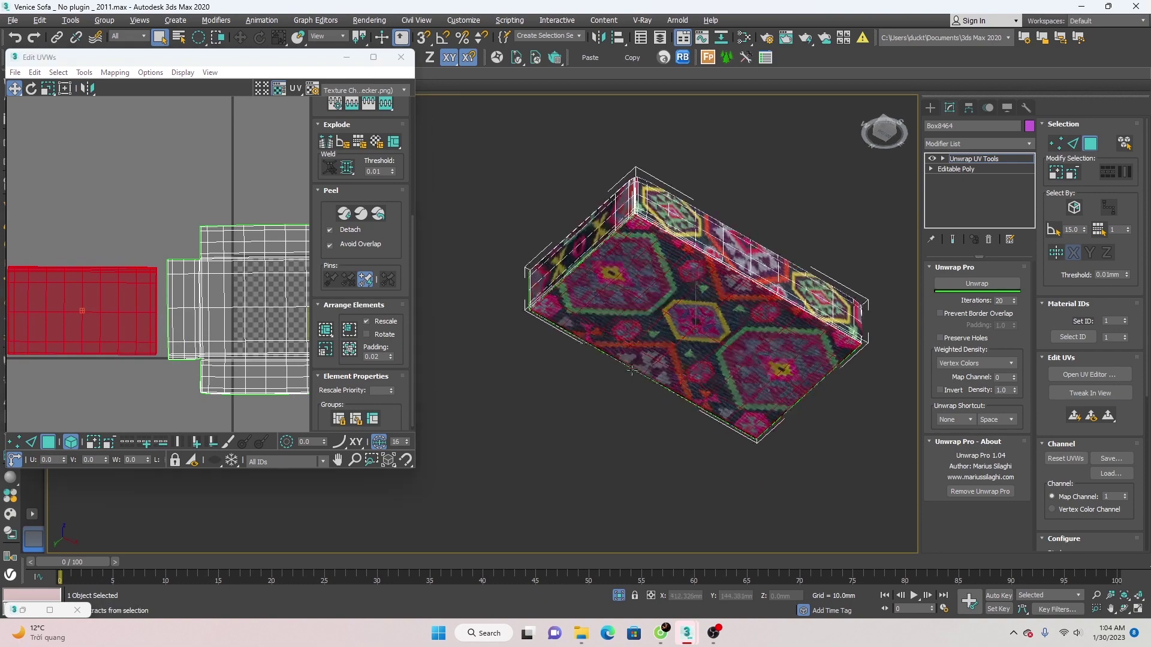
mouse_move(629, 389)
alt+middle_down()
mouse_move(659, 461)
mouse_move(640, 465)
alt+middle_up()
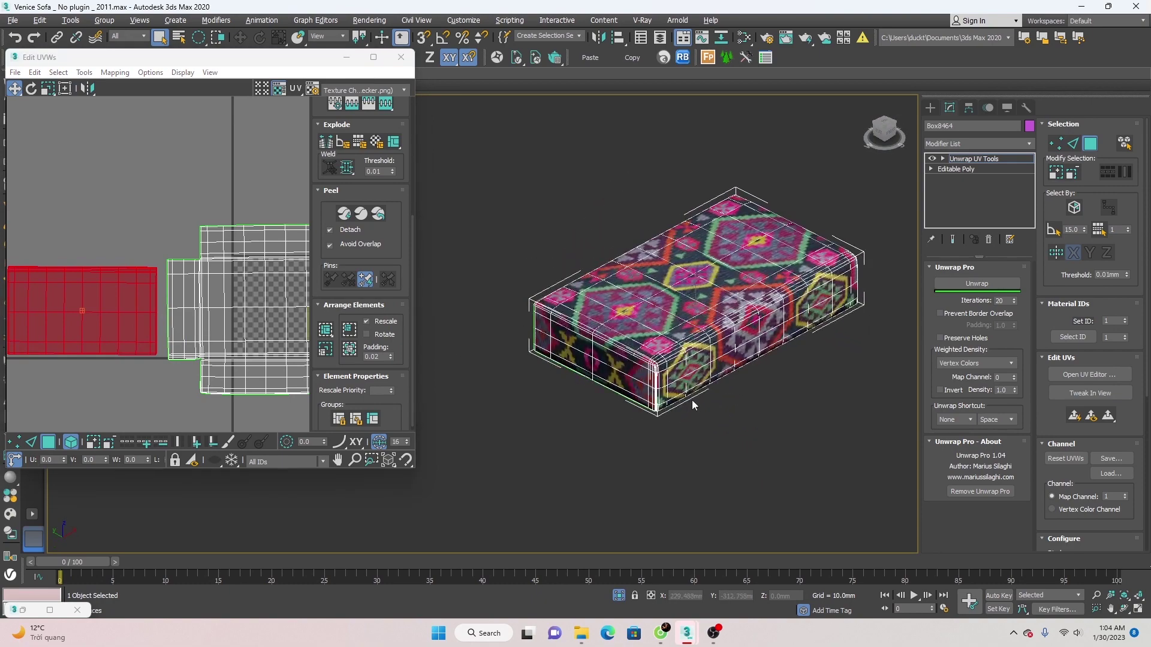
alt+middle_drag(692, 401, 609, 440)
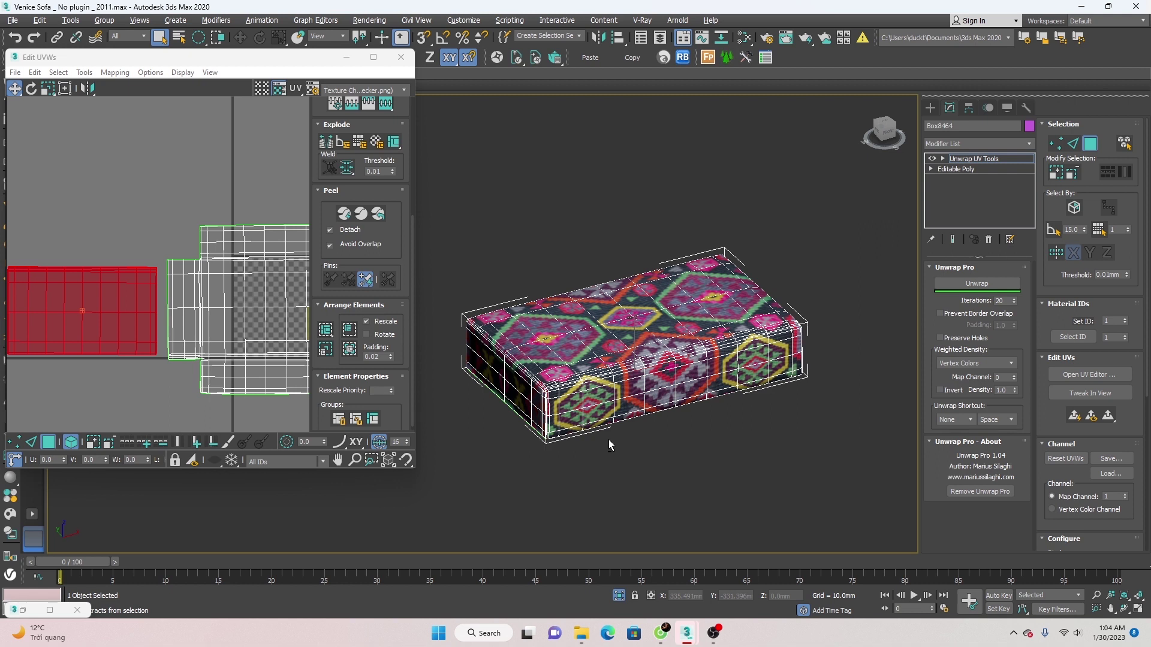
- Close the Edit UVWs window so the kilim-textured seat base shows in the viewport
click(401, 58)
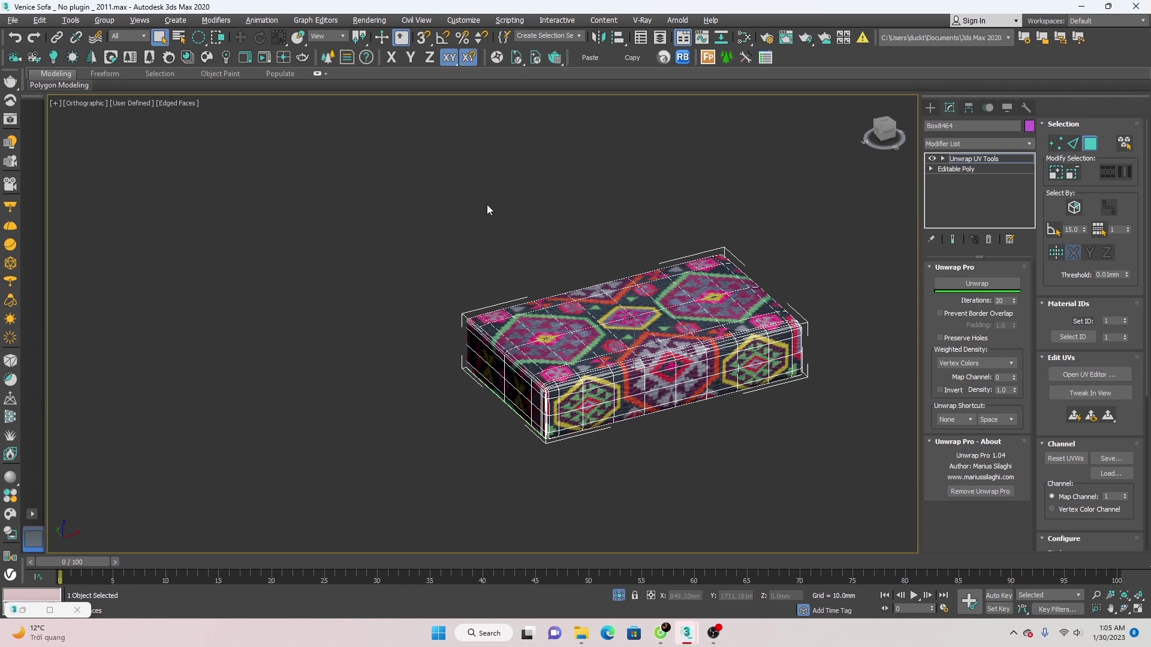
- Exit Polygon mode and end Isolate Selection so both sofas show, viewed from their right sides
click(1091, 143)
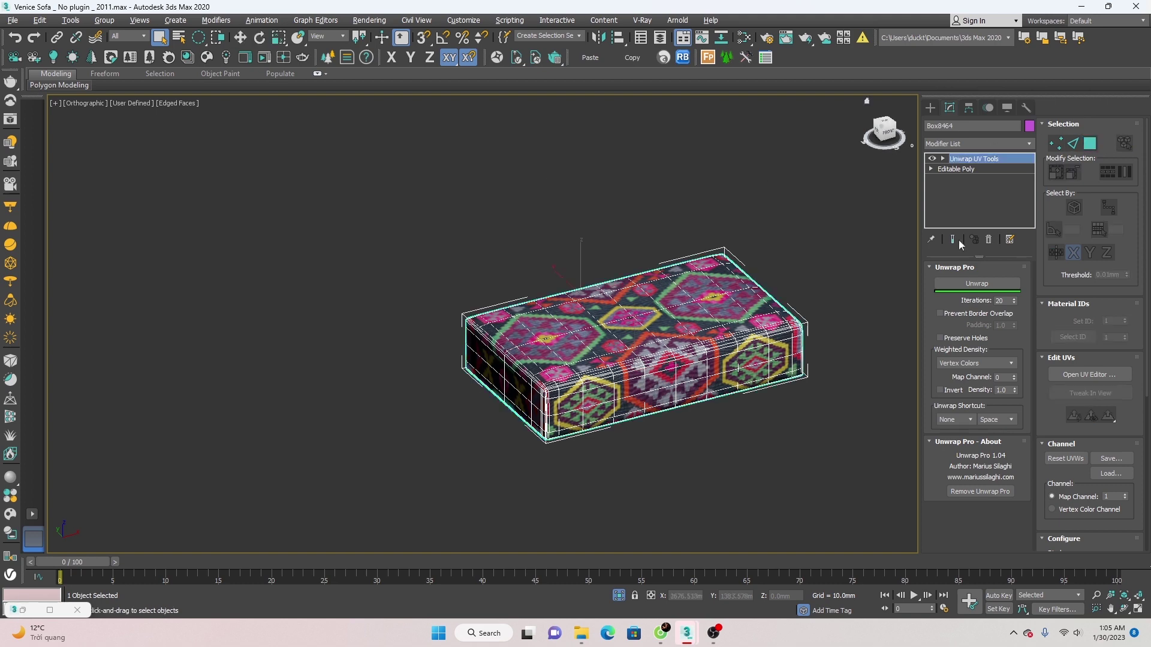
click(618, 596)
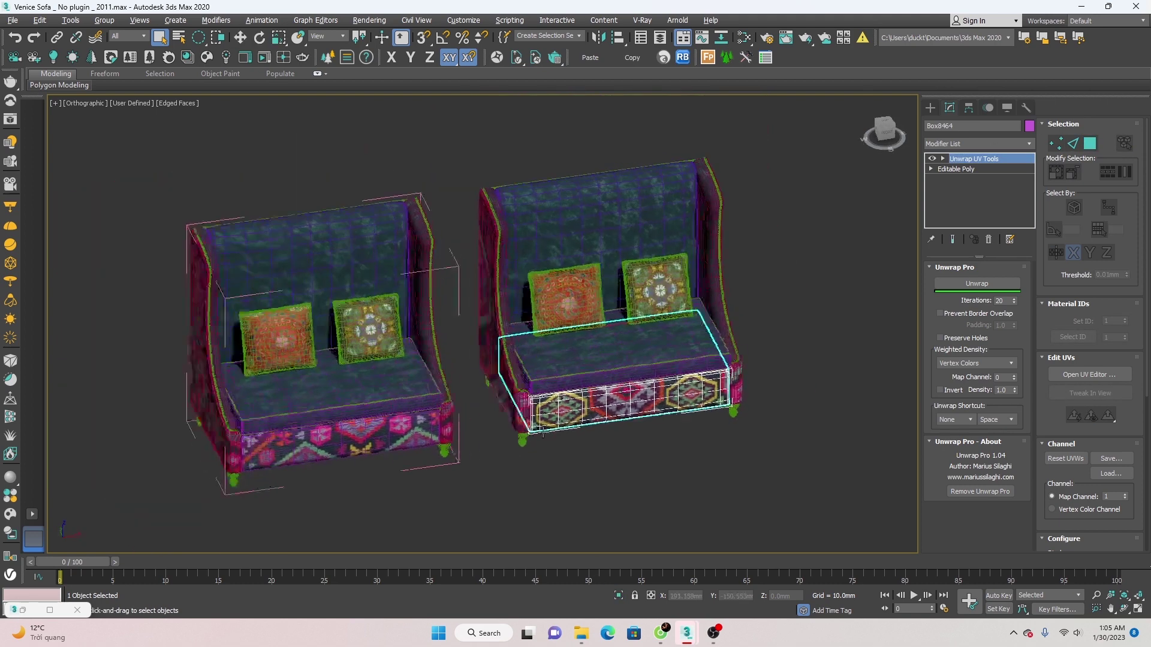
alt+middle_drag(543, 433, 495, 448)
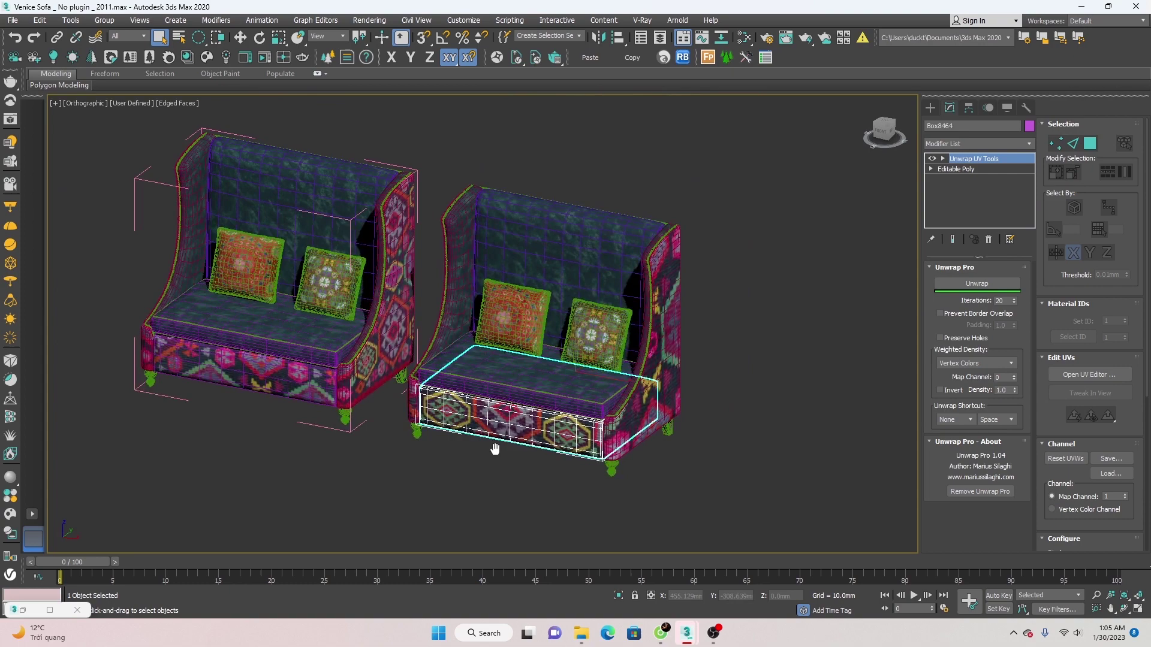
- Deselect everything, hide edged faces with F4, and zoom out to frame both sofas
click(538, 470)
key(F4)
scroll(483, 393, up, 5)
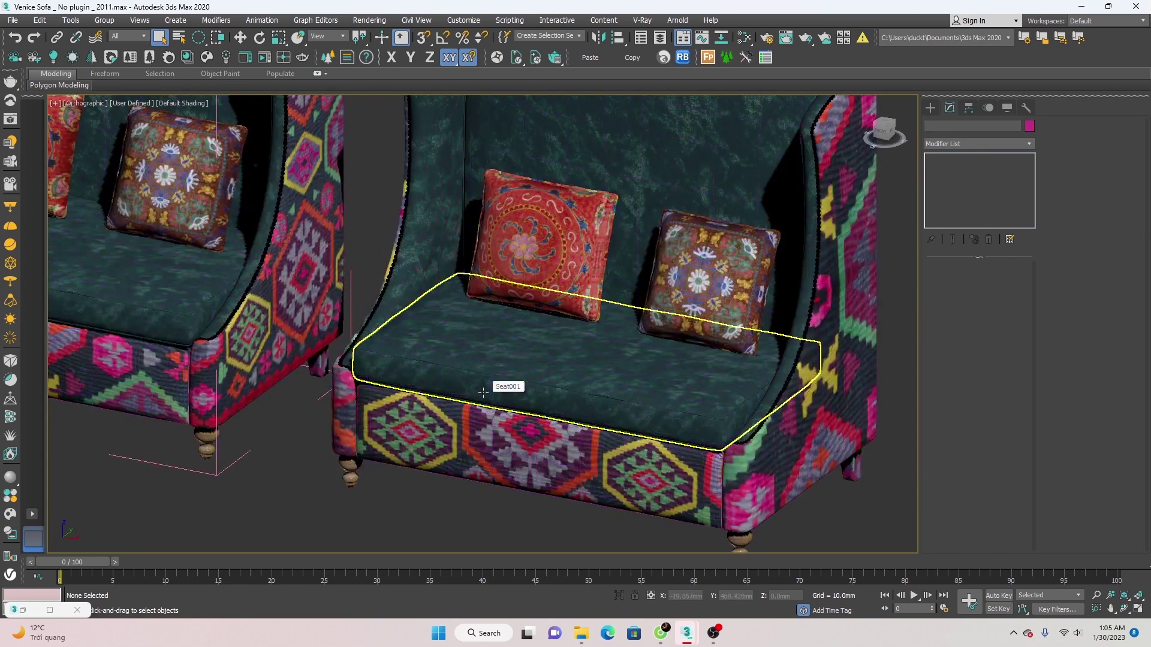
scroll(484, 392, down, 2)
scroll(482, 404, down, 1)
scroll(480, 413, down, 2)
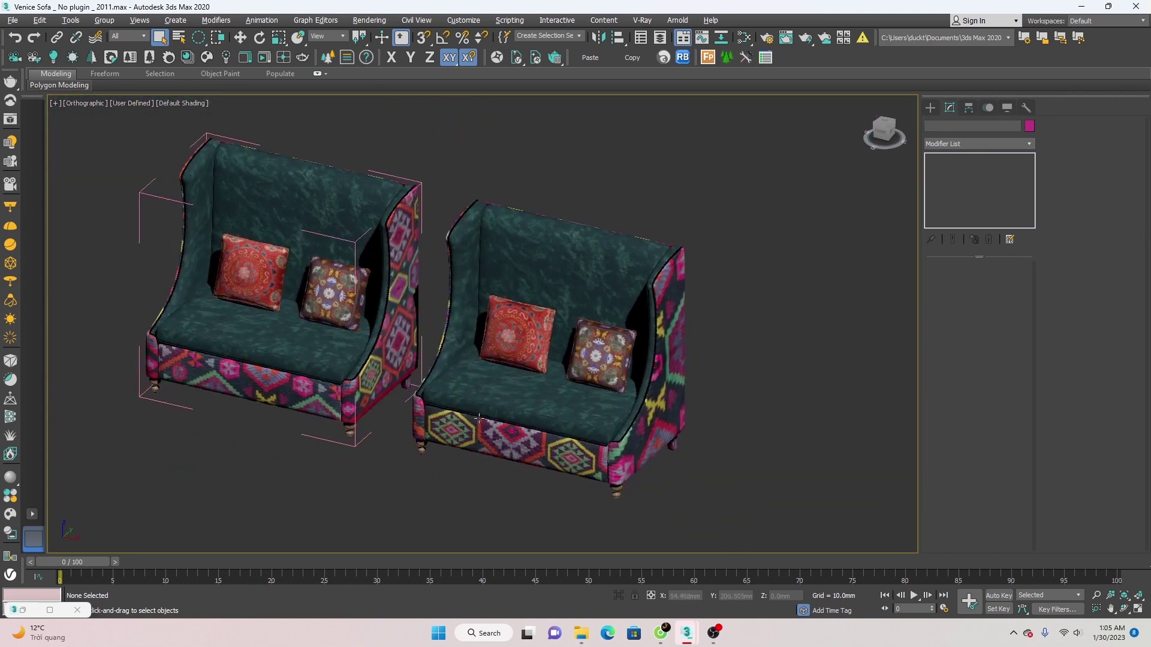